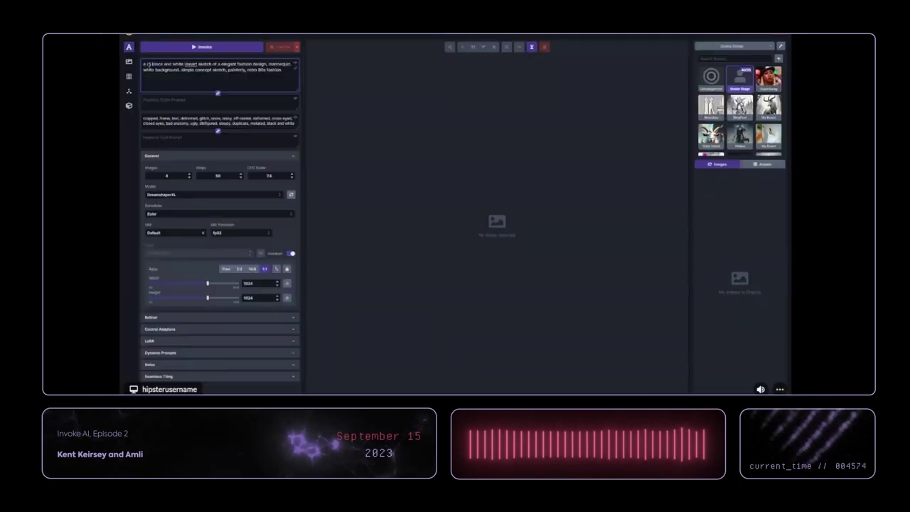
- Replace "black and white" in the positive prompt with the bracketed alternatives "black and white | colored pencil | charcoal"
key(ctrl+shift+Right)
key(ctrl+shift+Right)
key(ctrl+shift+Right)
key(BackSpace)
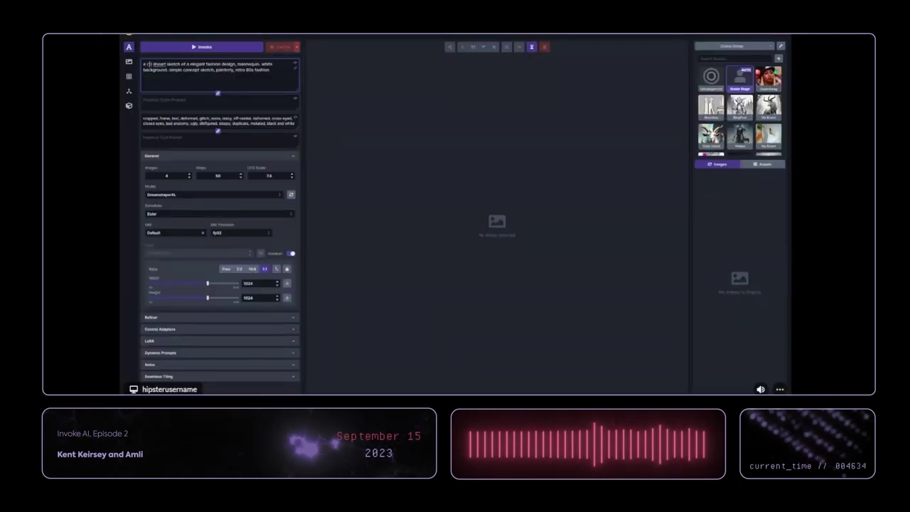
text((black and white :))
text(| colored pencil)
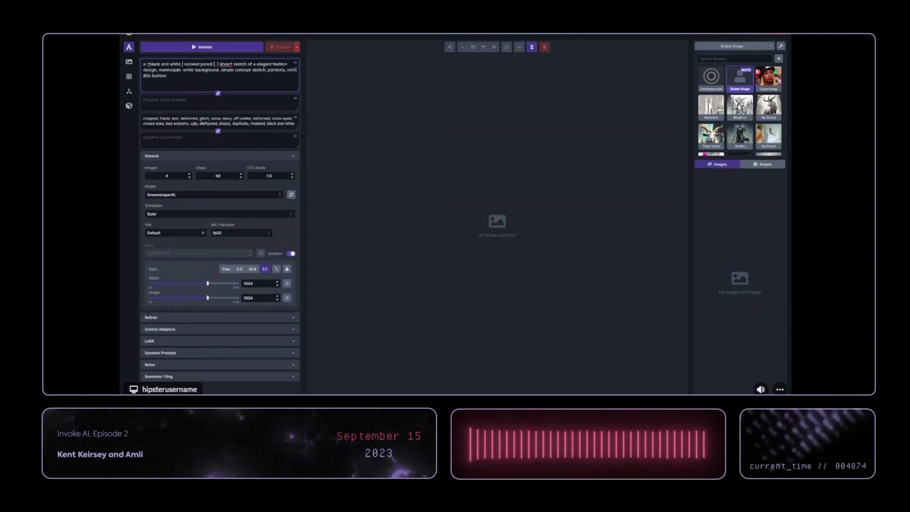
text(| charcoal)
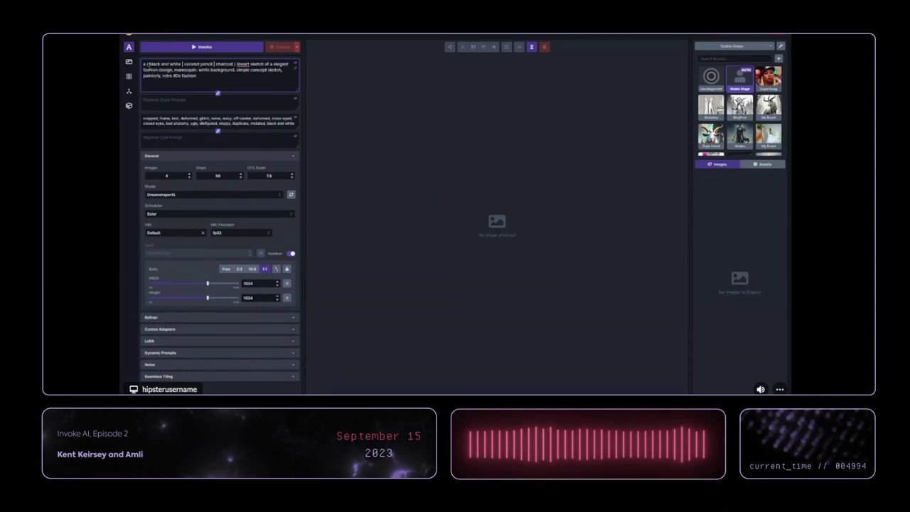
- Remove "elegant fashion design, mannequin" from the positive prompt and add "watercolor" as a fourth alternative in the bracketed group
drag(274, 64, 197, 70)
key(BackSpace)
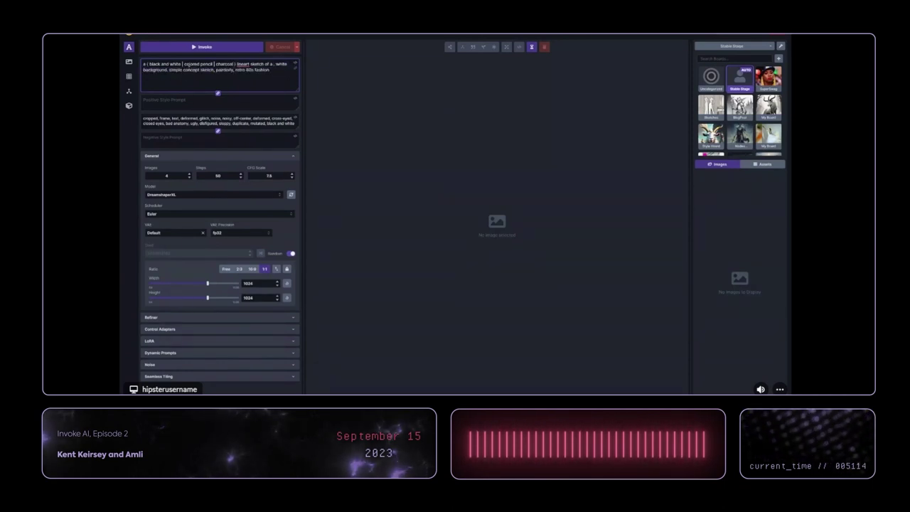
text() )
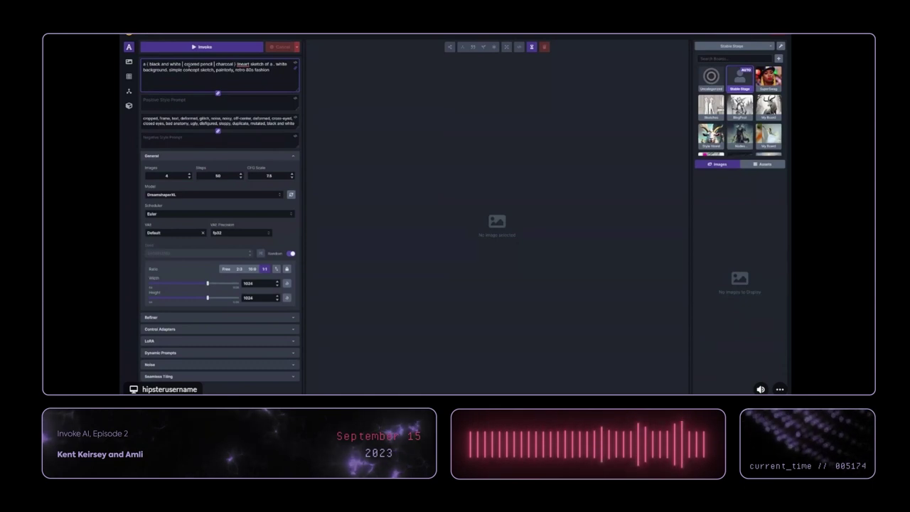
text( | watercolor)
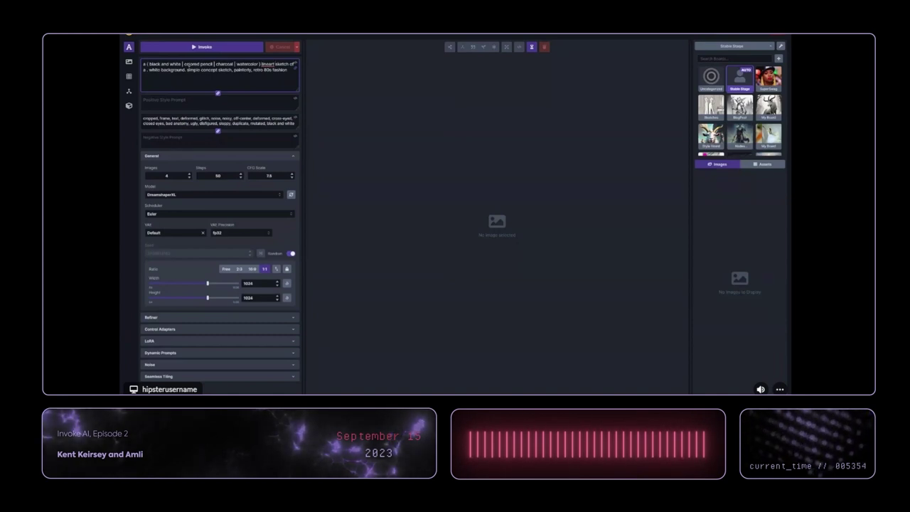
- Make "swamp creature" the subject of the positive prompt and remove "retro 80s fashion" and "white background"
key(BackSpace)
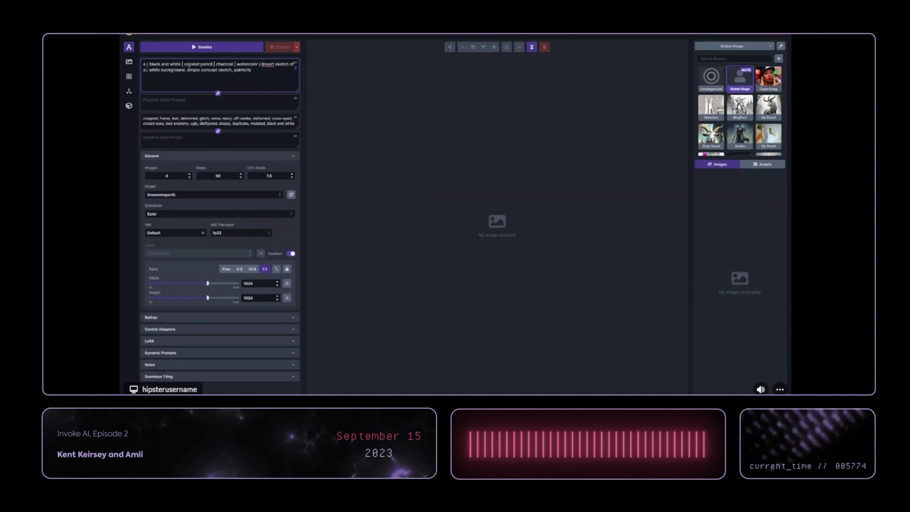
text(swamp creature,)
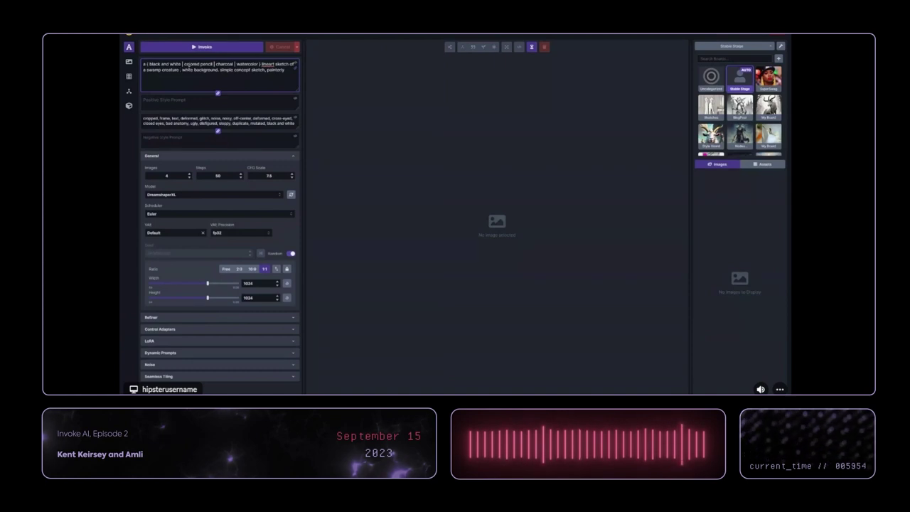
key(BackSpace)
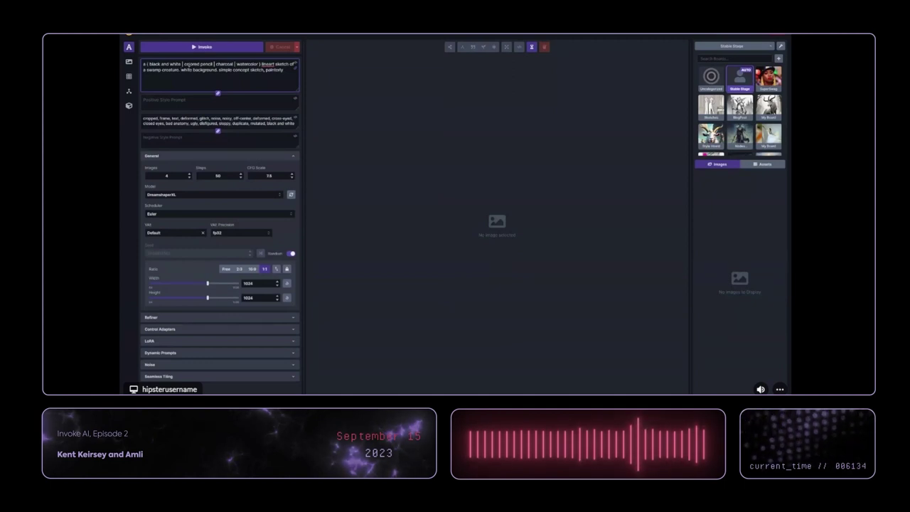
drag(181, 69, 217, 70)
key(BackSpace)
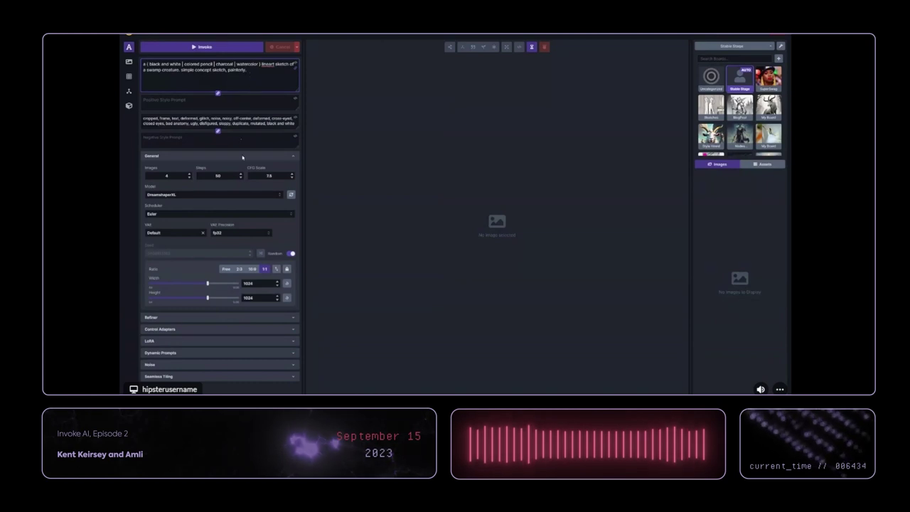
- Enable Dynamic Prompts and turn off Combinatorial Generation
click(209, 353)
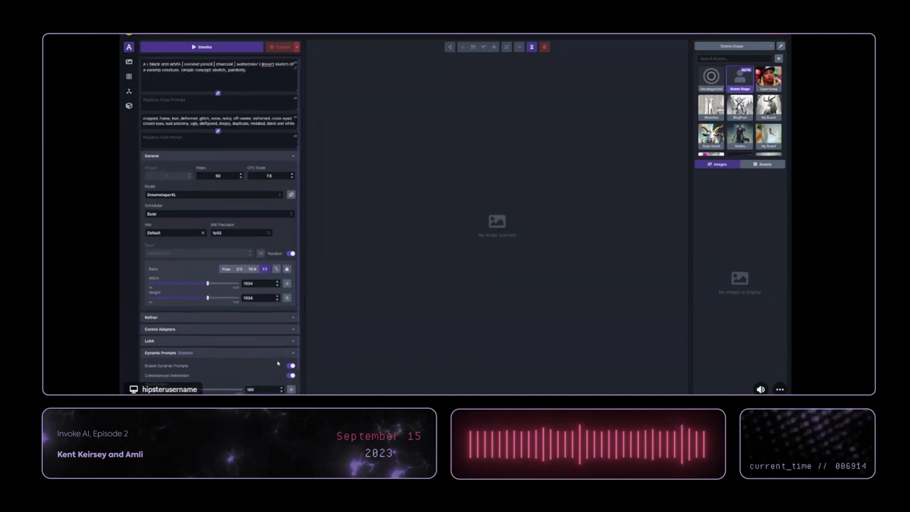
scroll(291, 357, up, 2)
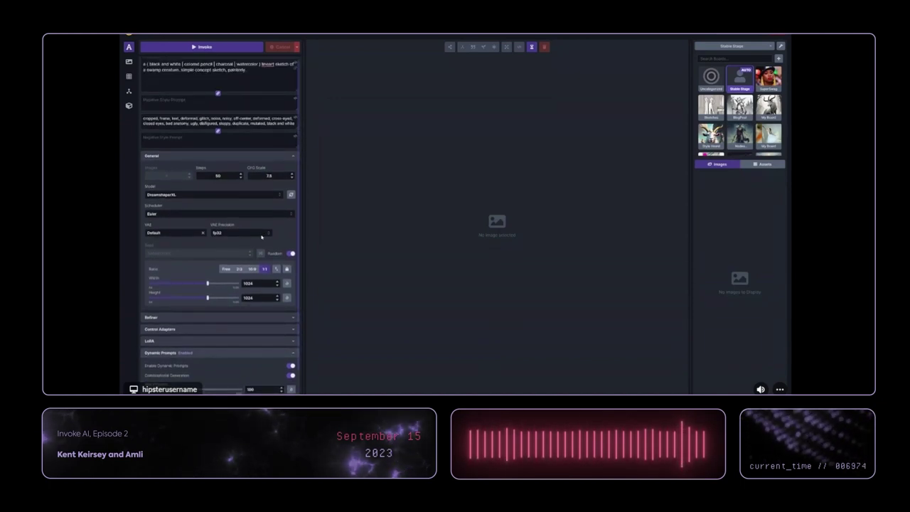
scroll(270, 298, down, 2)
click(291, 349)
scroll(289, 359, up, 2)
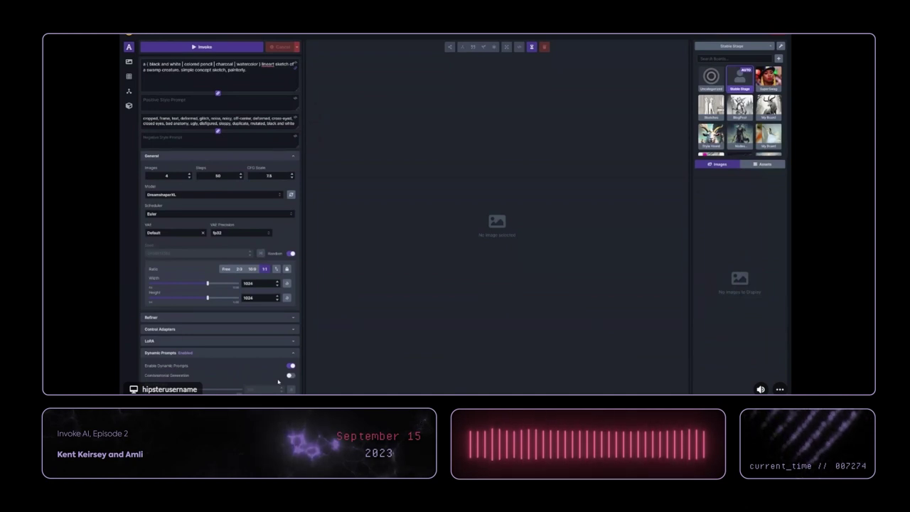
- Start generating the four images from the dynamic prompt and collapse the board list
click(239, 50)
click(711, 45)
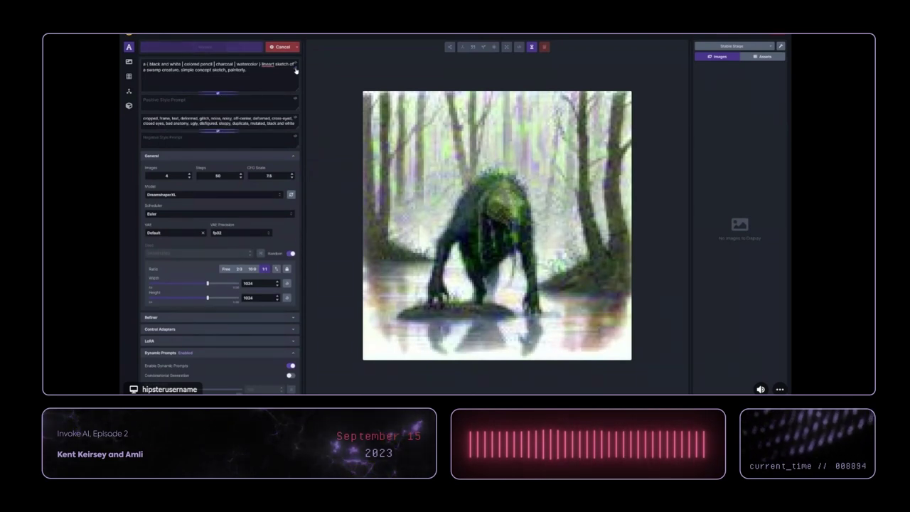
- Compare the generated swamp creature images and examine their metadata for the prompt variant used
drag(292, 71, 142, 63)
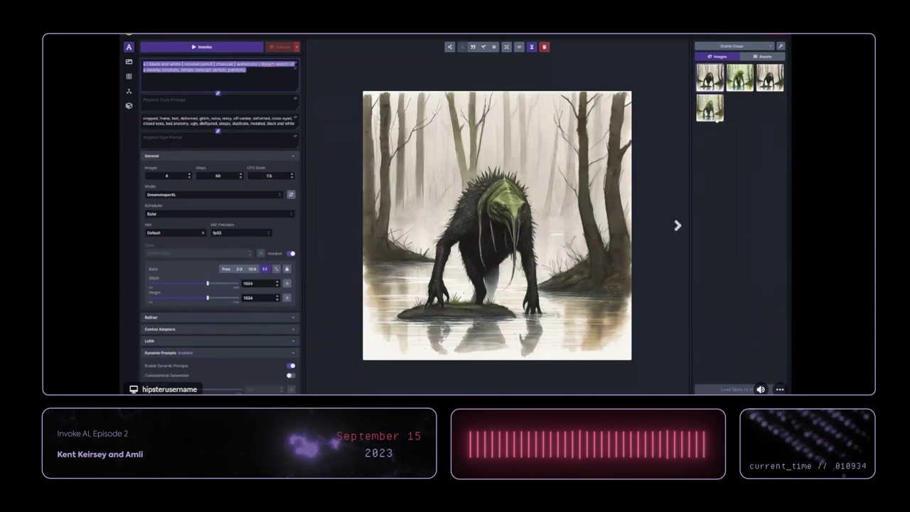
click(677, 225)
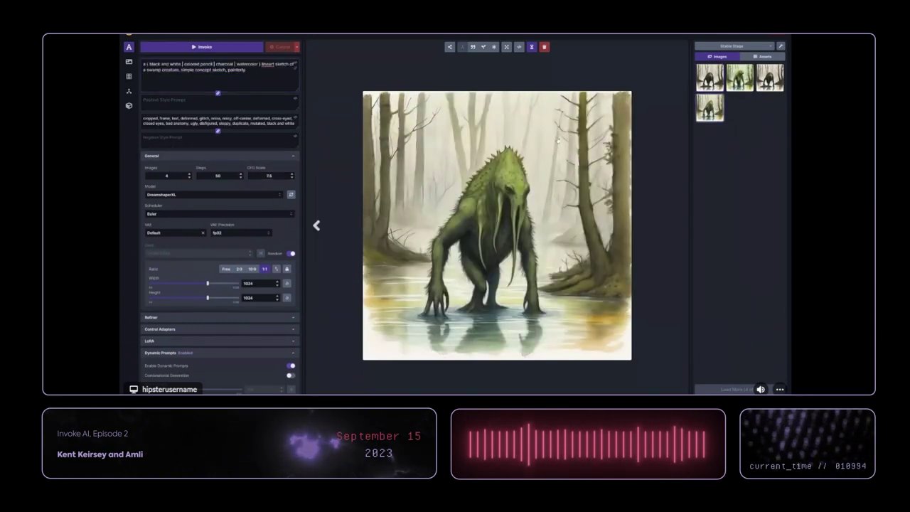
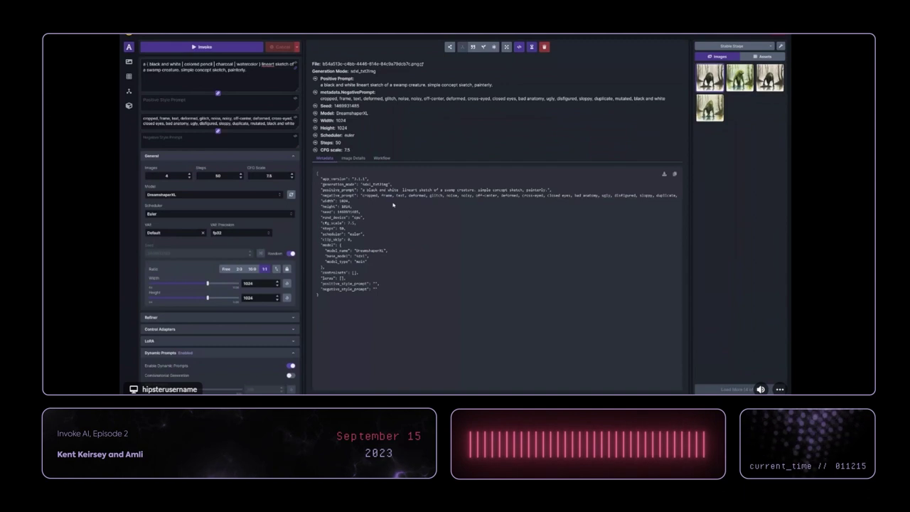
click(518, 47)
key(Right)
key(Right)
click(518, 47)
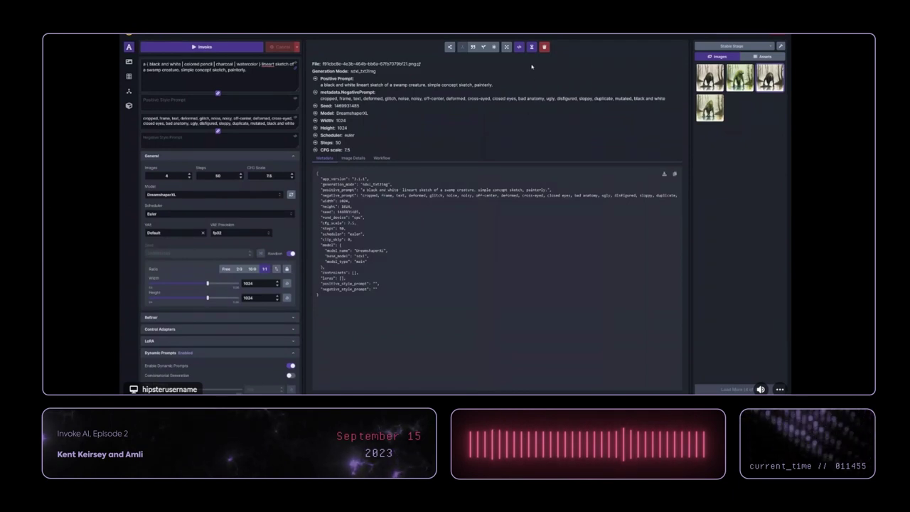
click(518, 47)
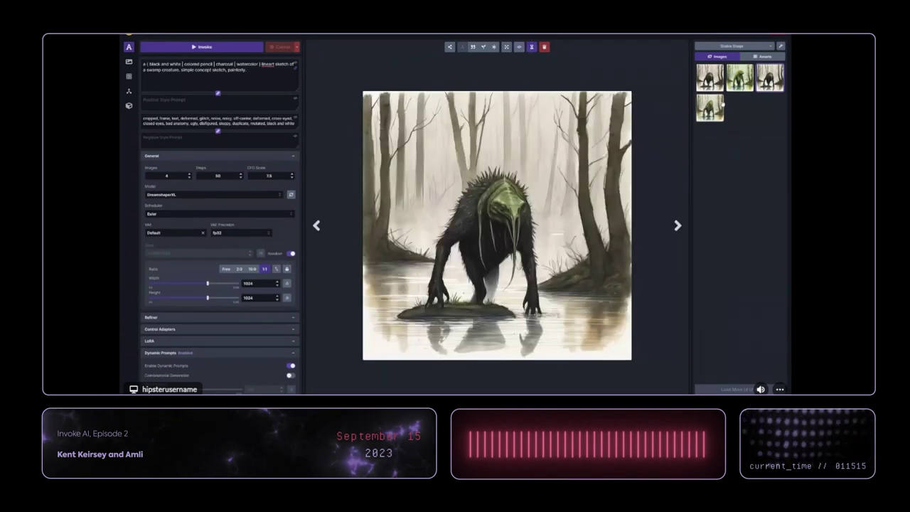
click(739, 77)
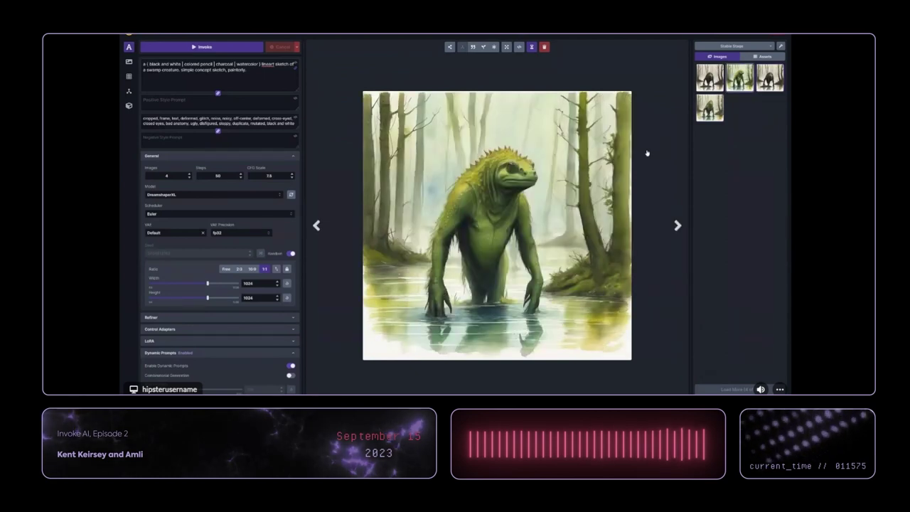
- Turn on Combinatorial Generation for the dynamic prompts
scroll(290, 350, down, 1)
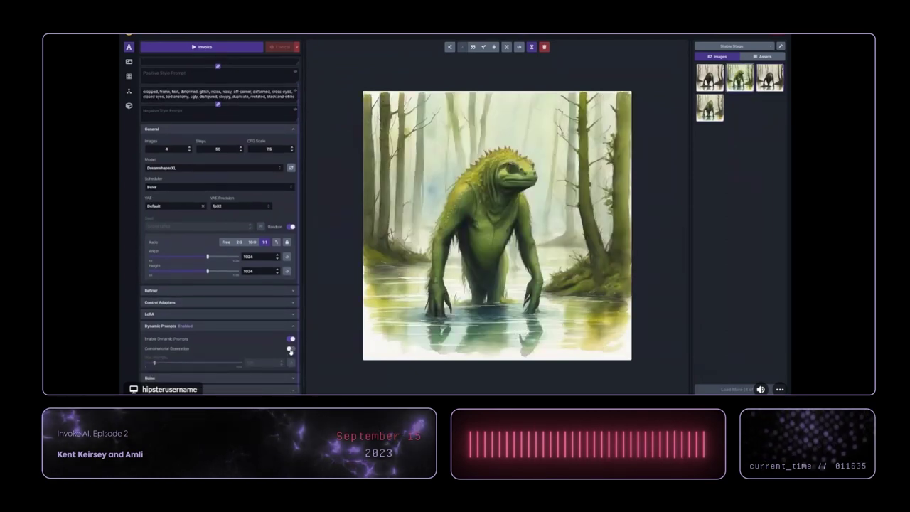
click(289, 349)
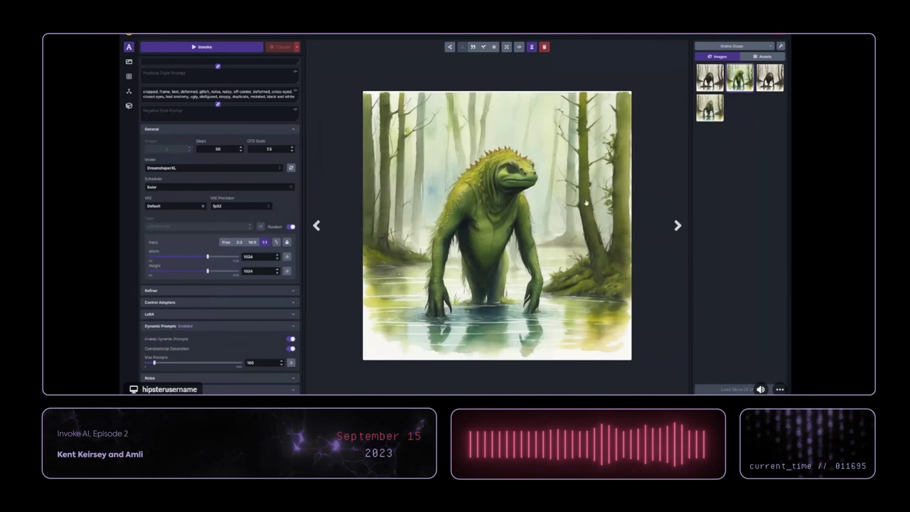
click(316, 225)
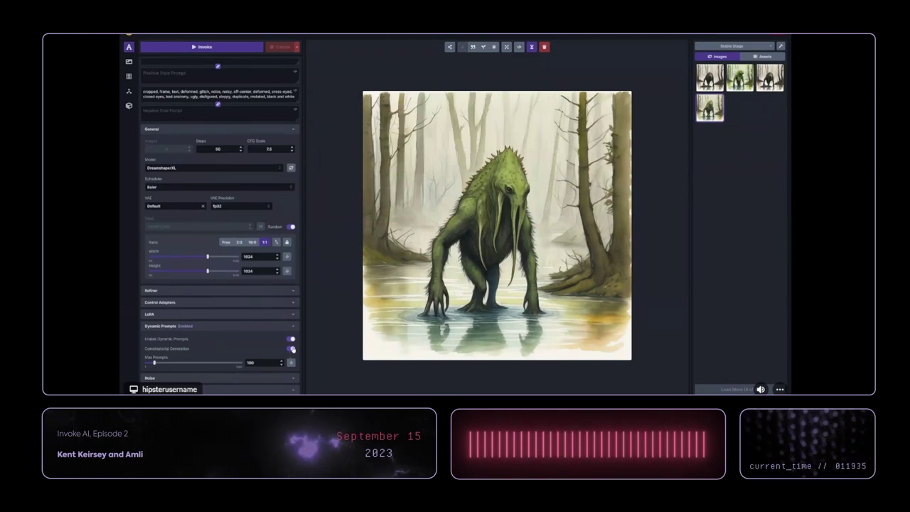
scroll(299, 284, up, 1)
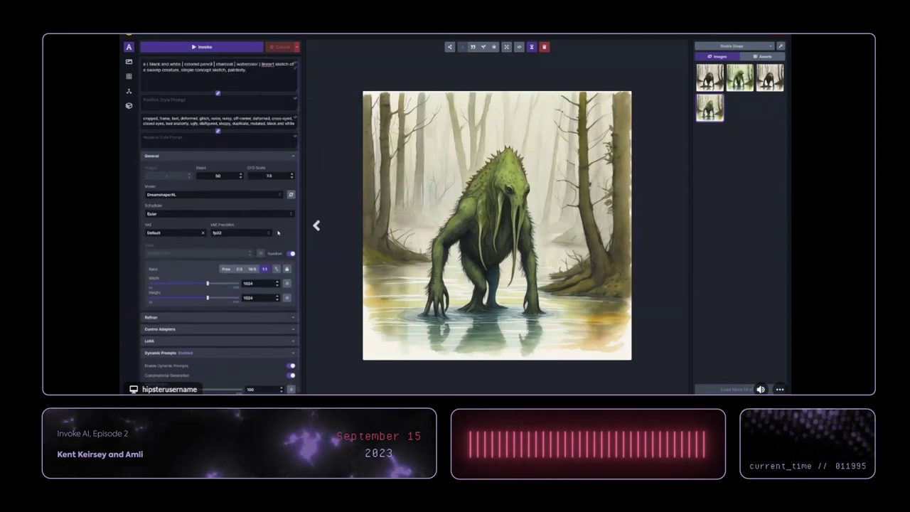
- Examine the positive prompts in the metadata of the first and second generated images
key(Up)
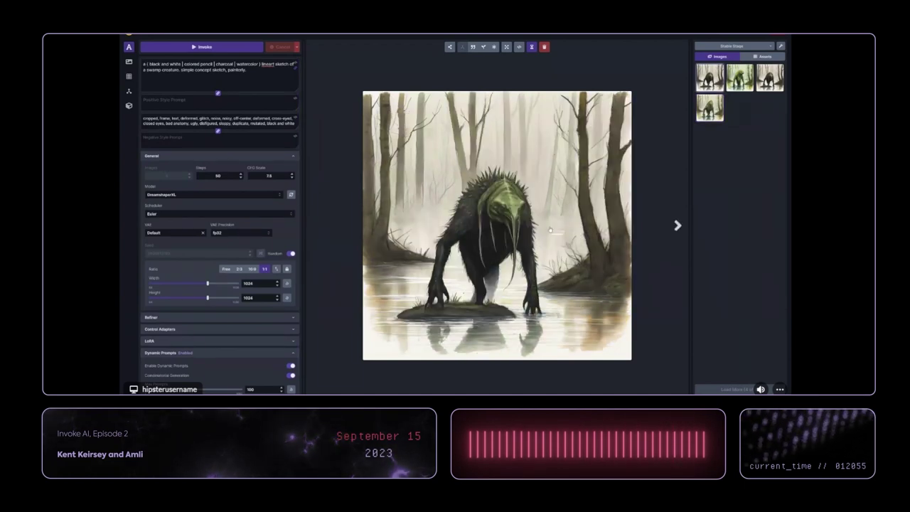
click(518, 47)
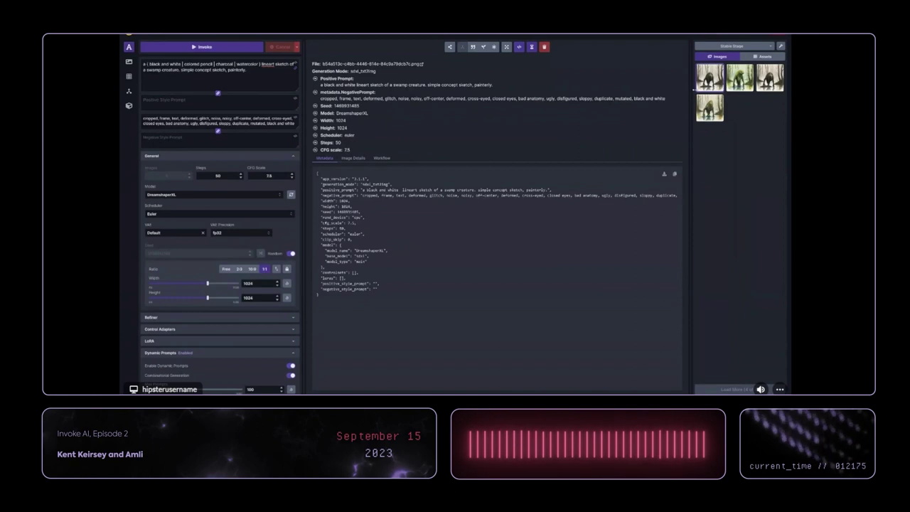
click(736, 86)
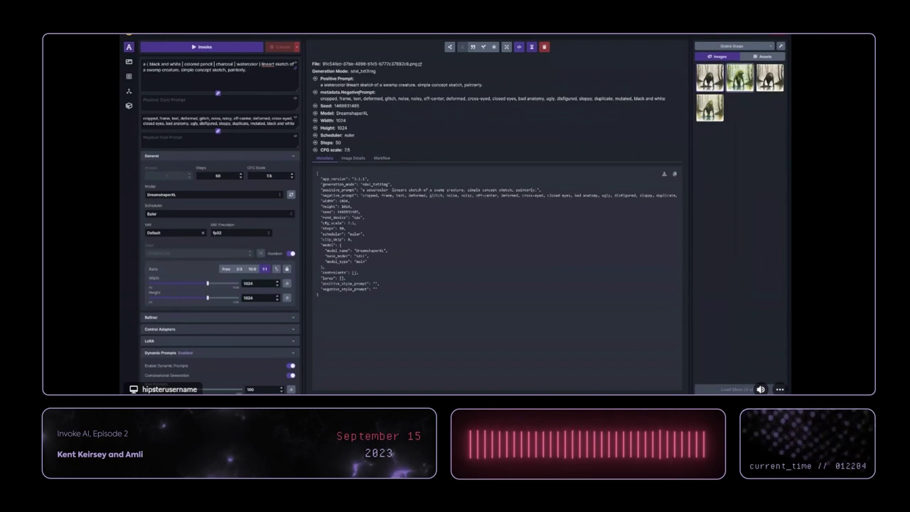
click(520, 48)
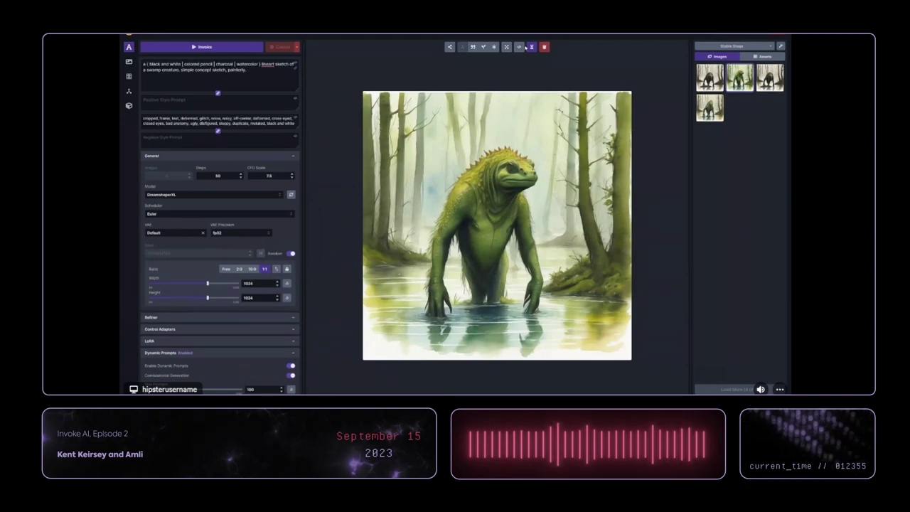
click(521, 48)
click(521, 50)
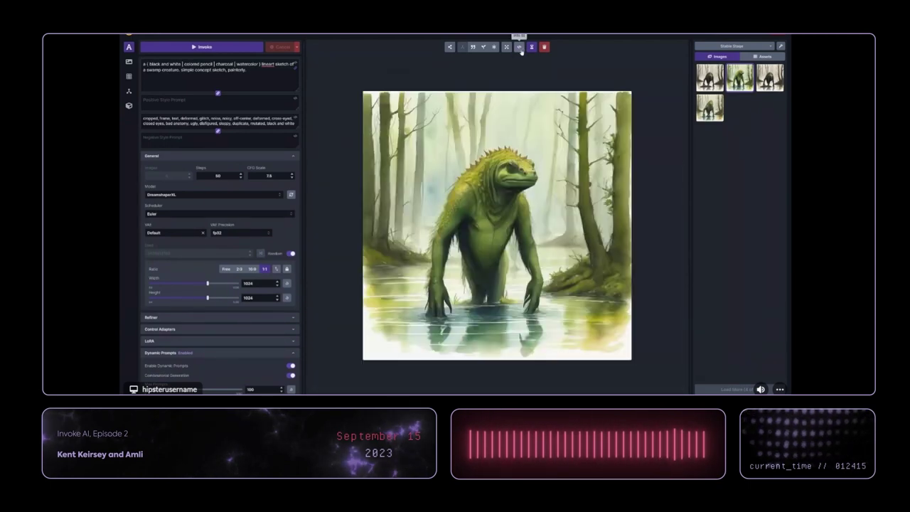
click(521, 48)
click(521, 49)
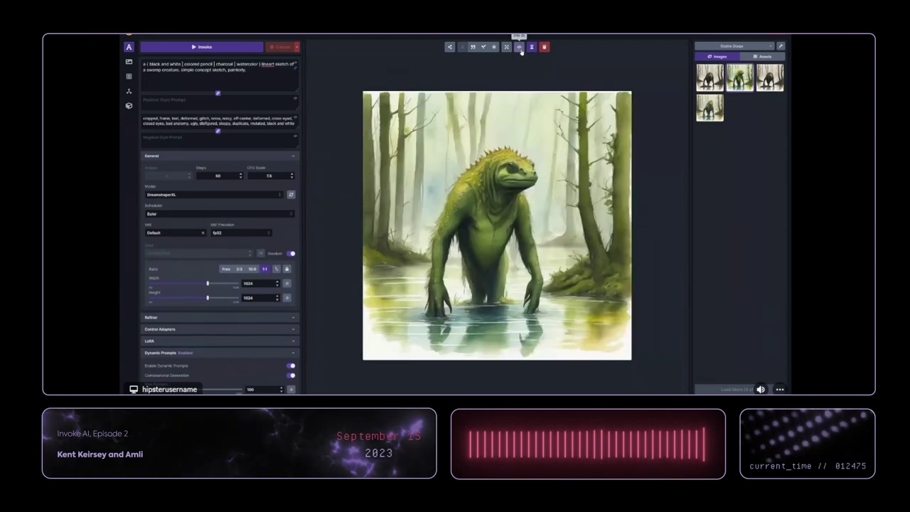
click(520, 49)
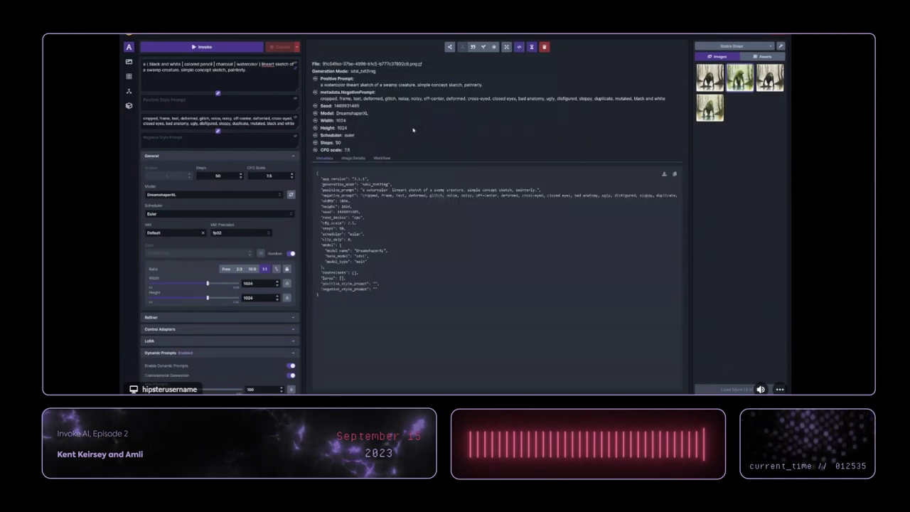
click(521, 48)
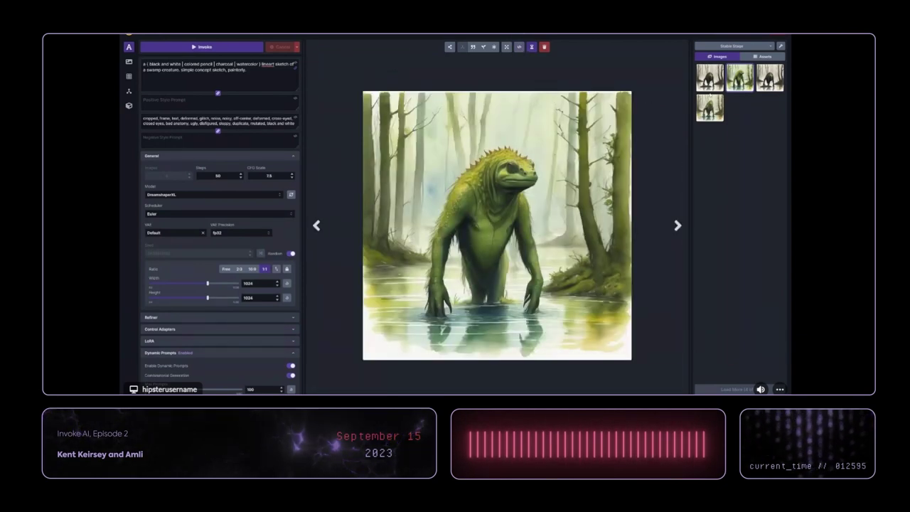
- Show the second image's metadata again, and read the positive prompt of the fourth image for comparison
click(521, 49)
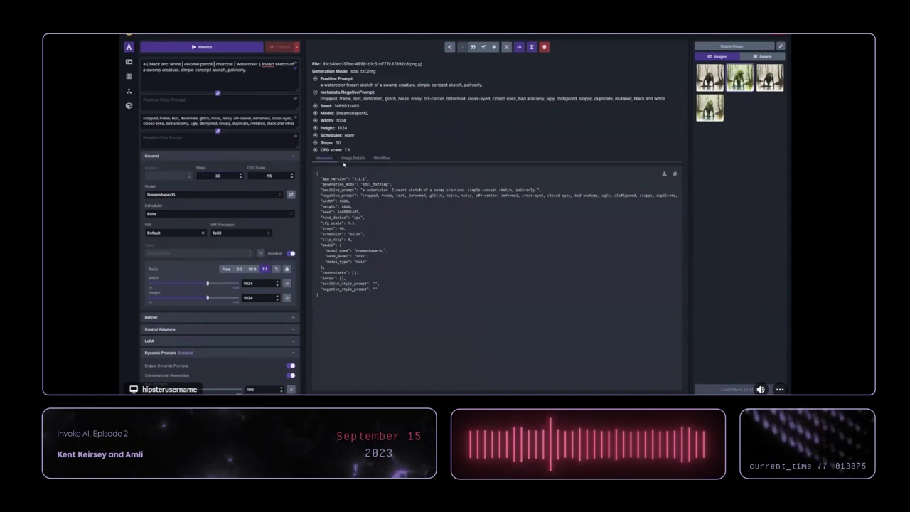
click(316, 142)
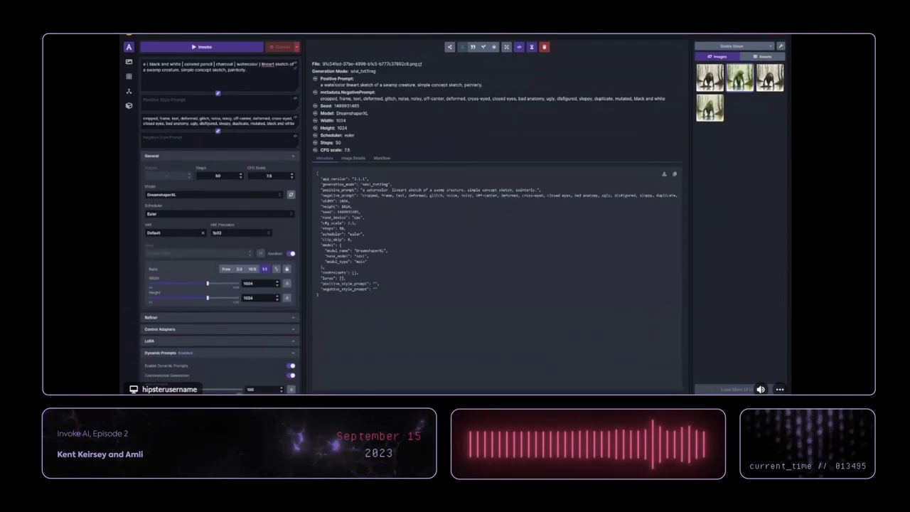
click(709, 107)
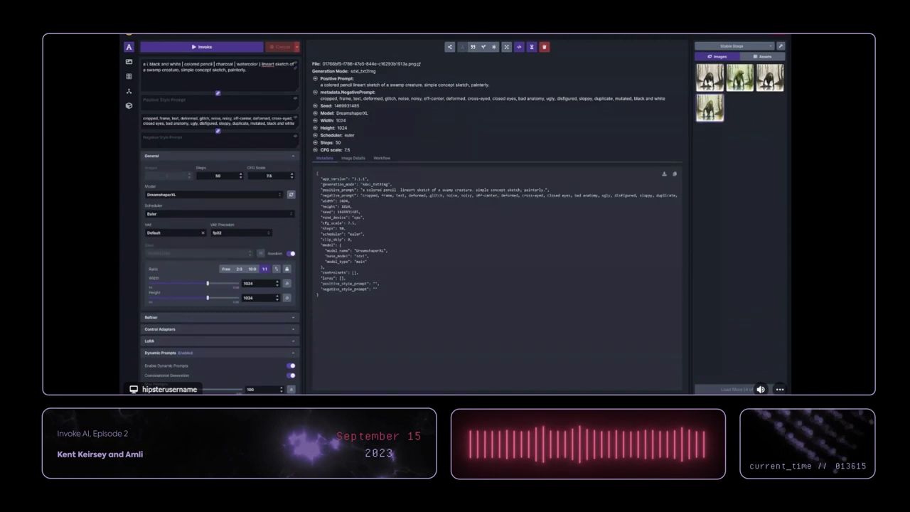
- Read the positive prompts in the metadata of the second and fourth images, and display the first image again
click(519, 47)
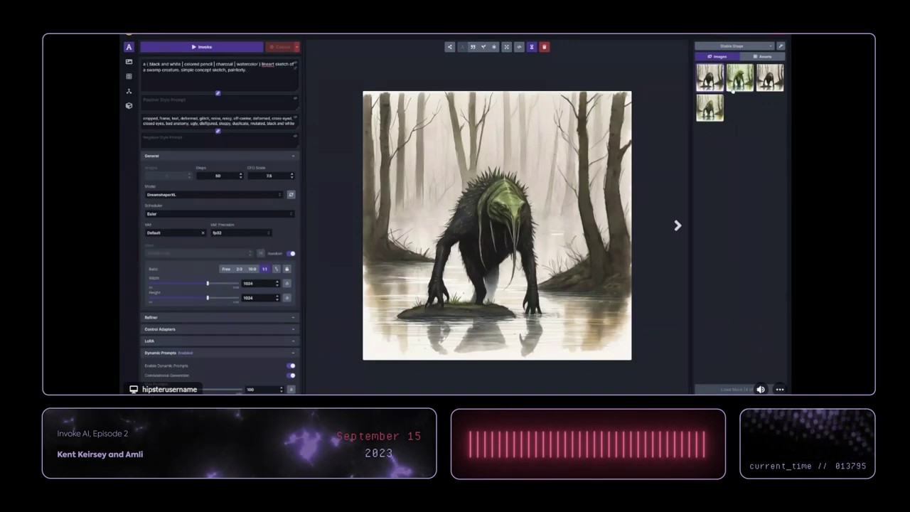
click(739, 78)
click(519, 48)
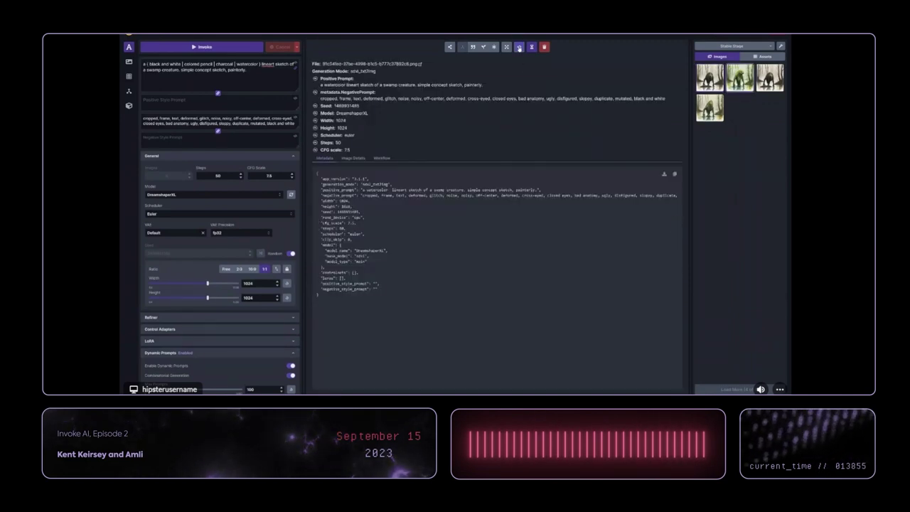
click(519, 48)
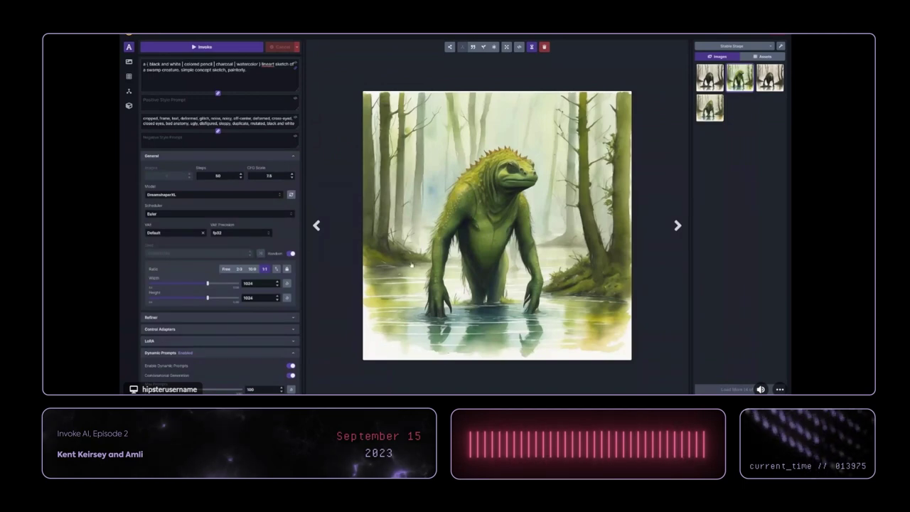
click(703, 119)
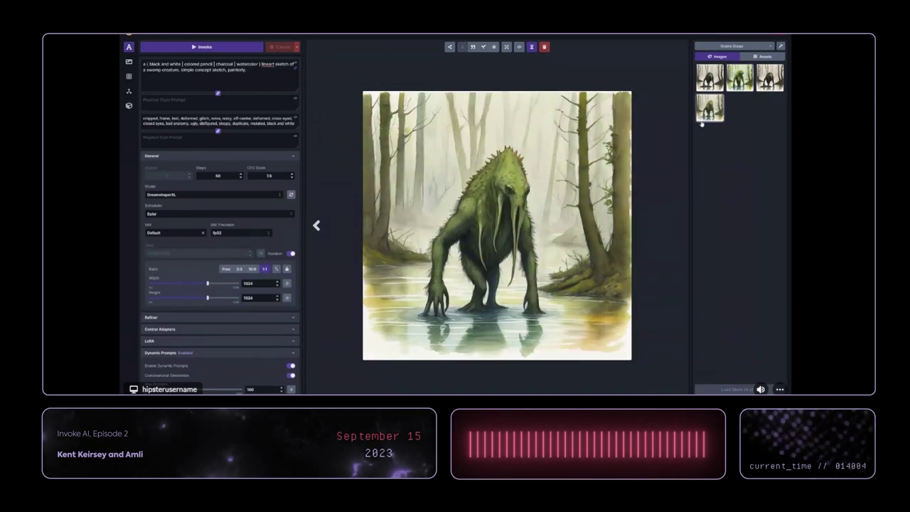
click(519, 48)
click(519, 48)
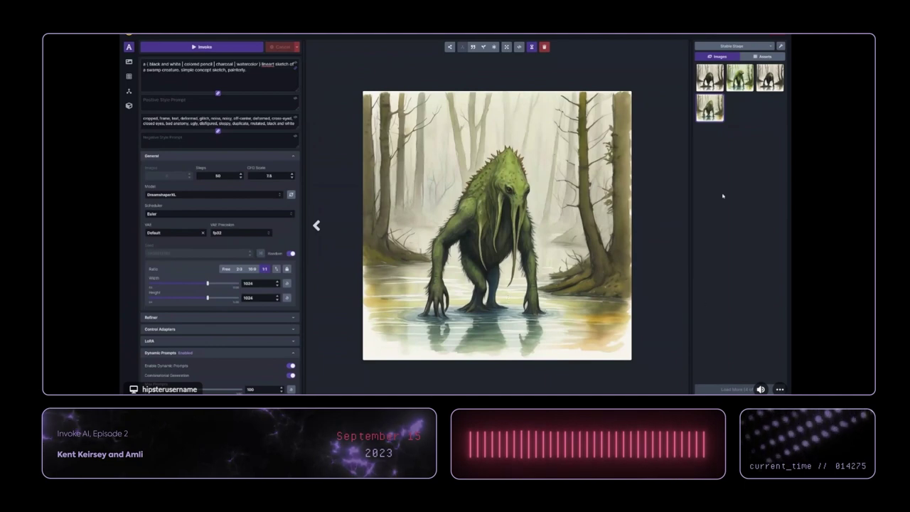
click(709, 77)
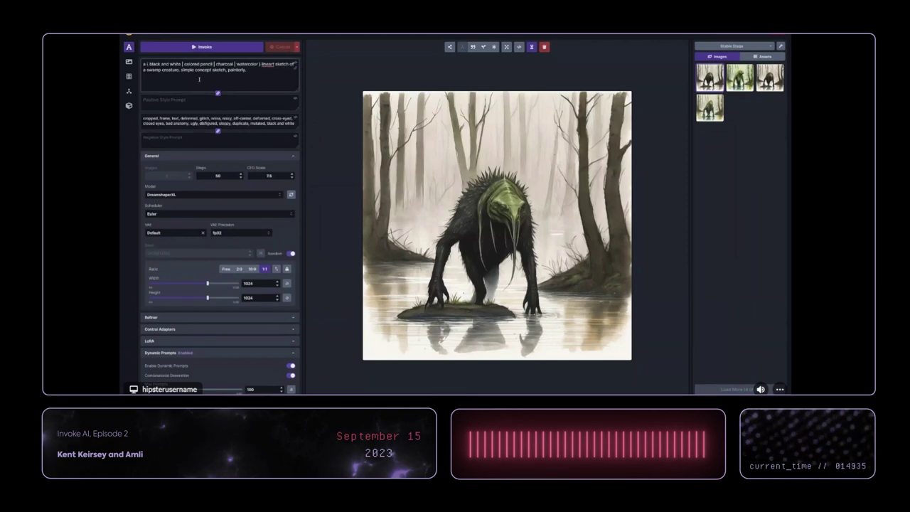
- Try emphasising the "black and white" option in the prompt with enclosing parentheses and a + weight
click(151, 63)
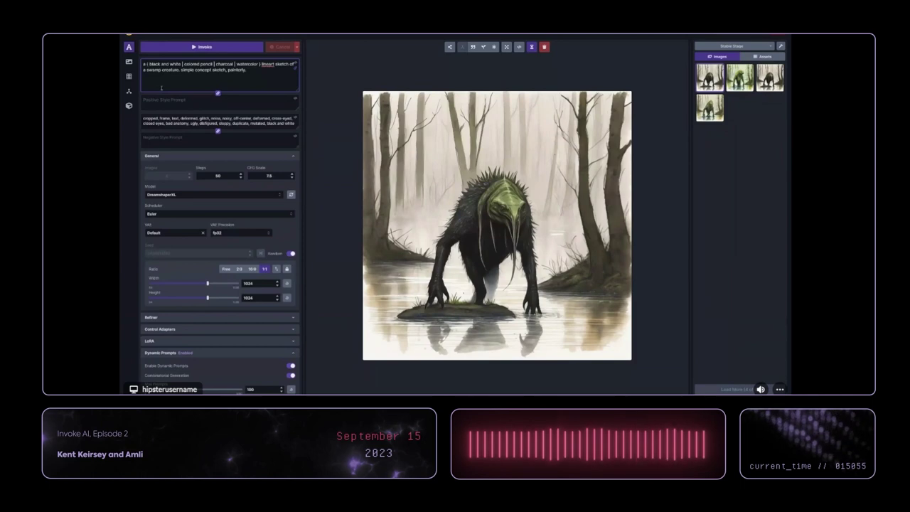
text({)
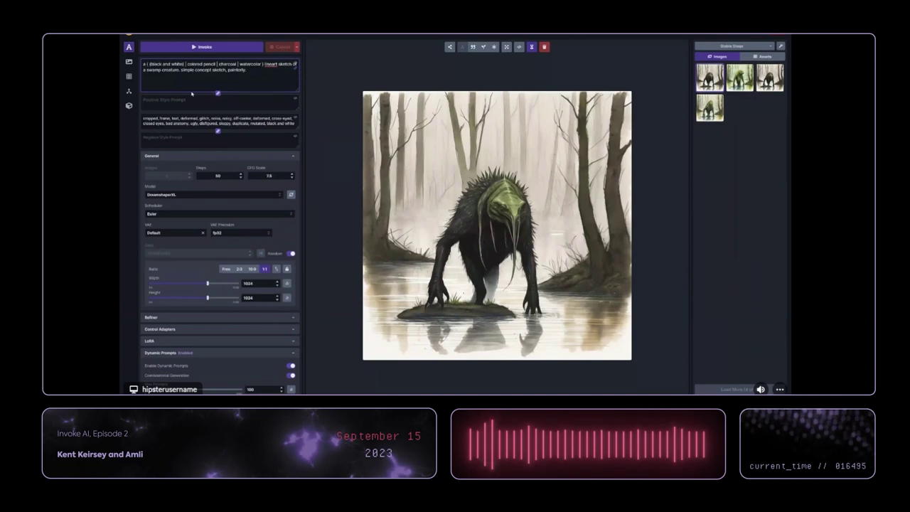
text(+)
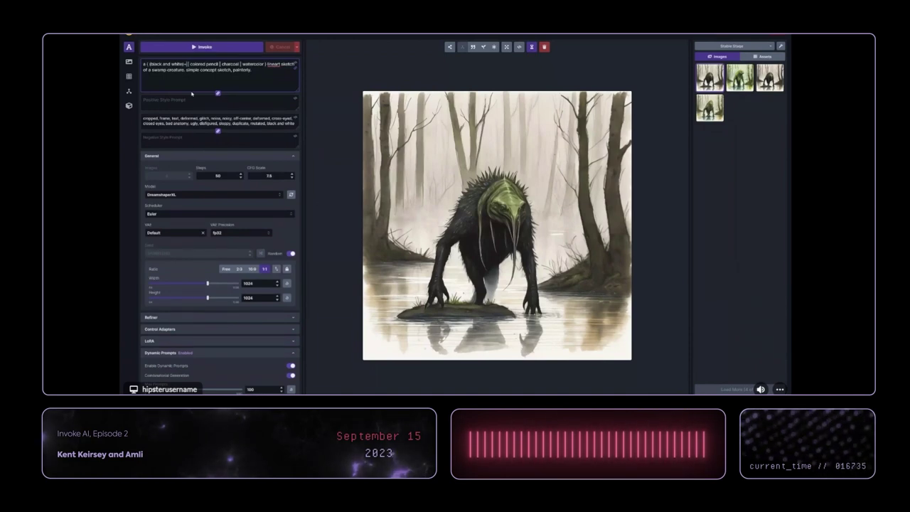
key(BackSpace)
key(BackSpace)
key(BackSpace)
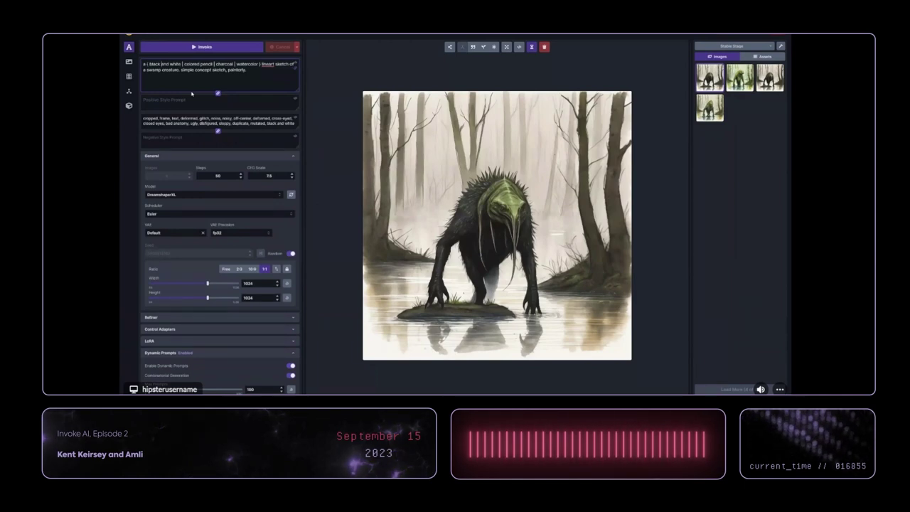
- Enclose the "black and white" option in parentheses and add ++ after it as its weight
text(-)
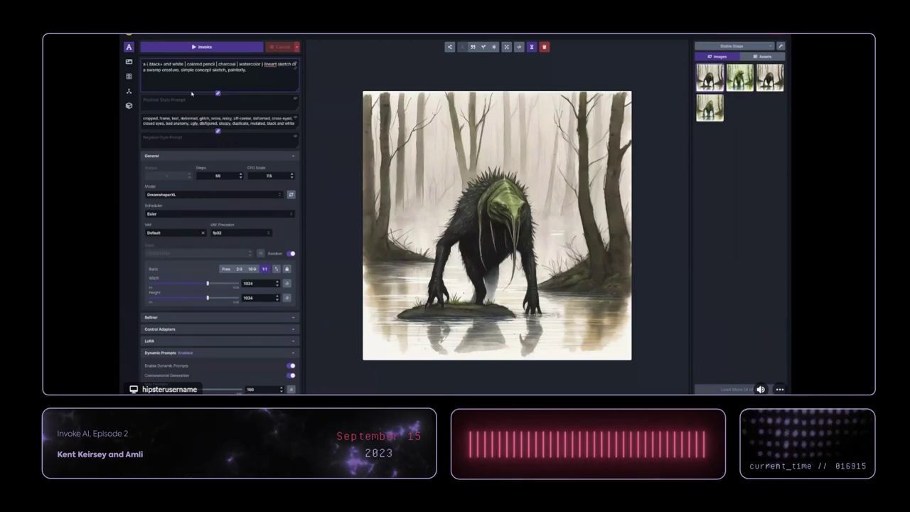
text(})
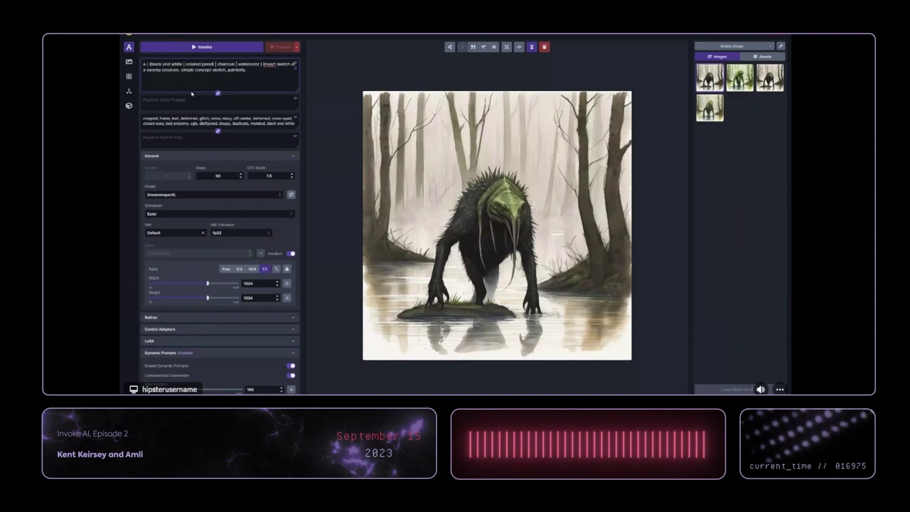
text({)
text(|)
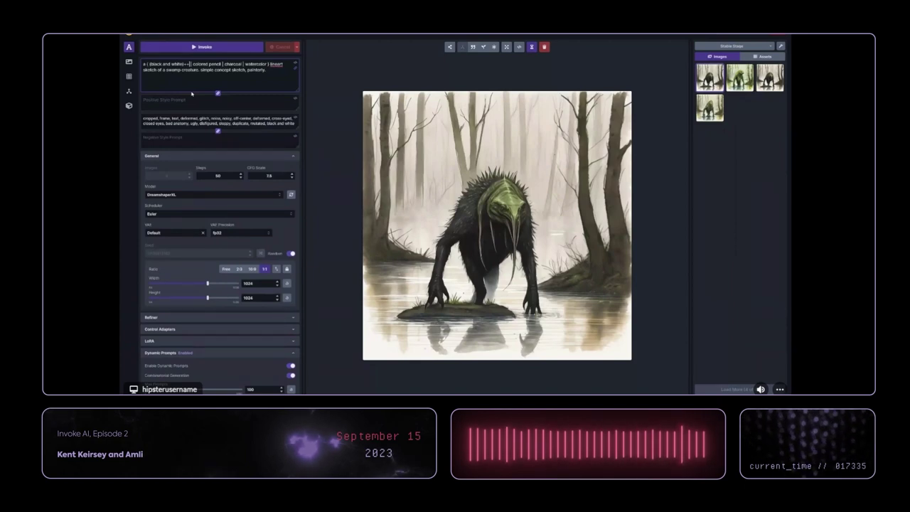
- Try a numeric weight of 1.2 on the "black and white" option in place of the plus signs
key(BackSpace)
key(BackSpace)
text(1.2)
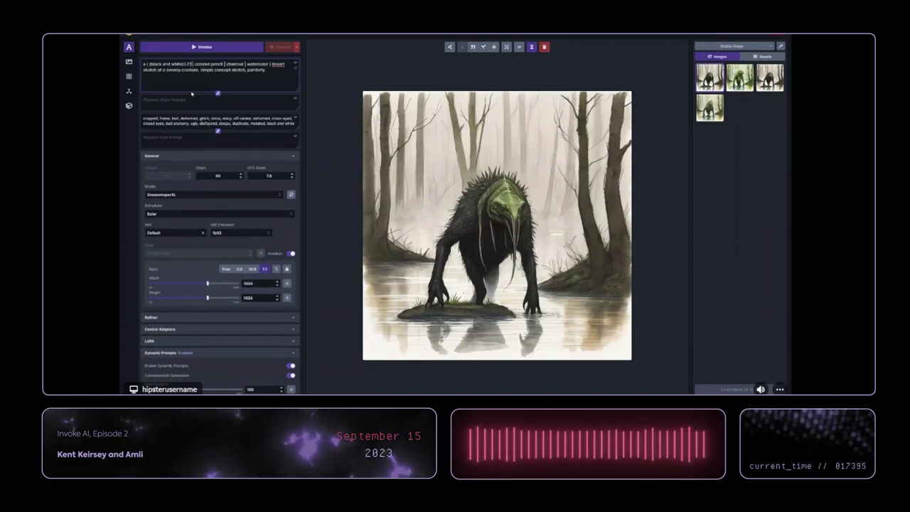
text(5)
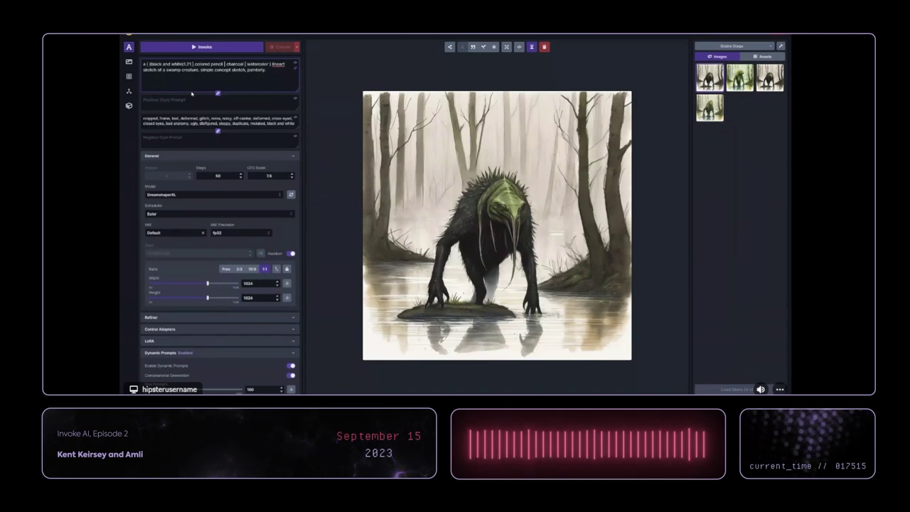
key(BackSpace)
key(BackSpace)
key(BackSpace)
key(BackSpace)
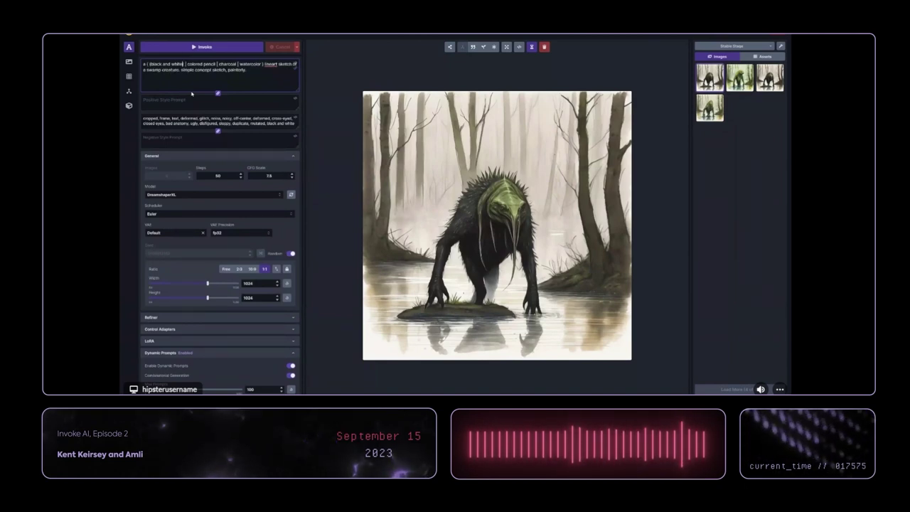
- Try a numeric weight of 1.5 on the "black and white" option, and remove it again
text(1.5)
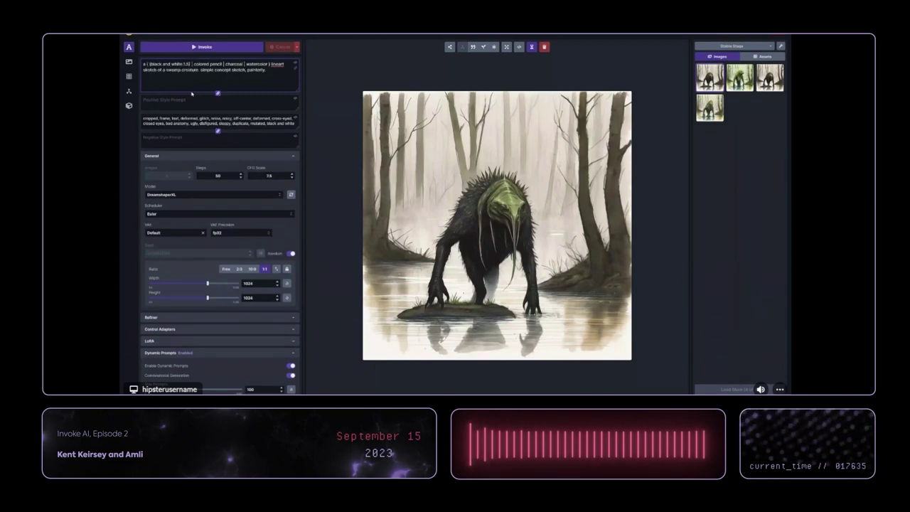
key(BackSpace)
key(BackSpace)
key(BackSpace)
key(BackSpace)
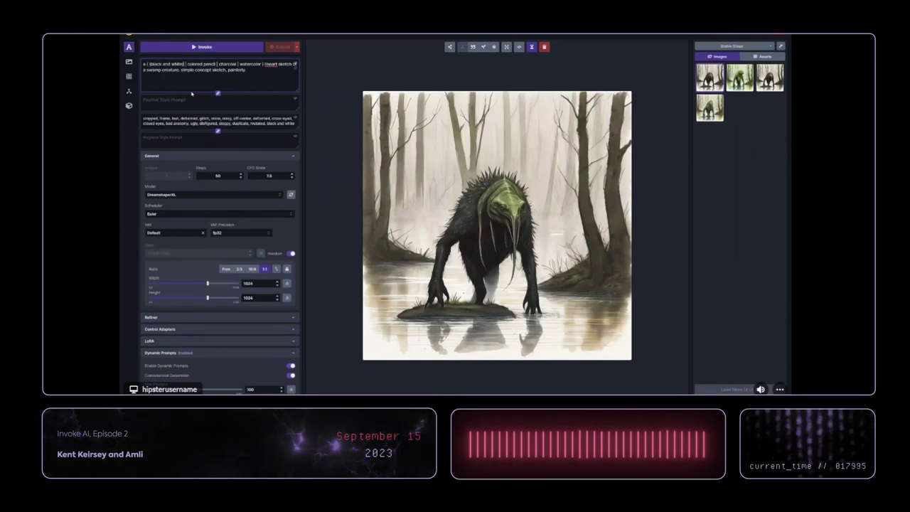
- Weight the prompt options as (black and white)+++, colored pencil+ and charcoal++, and delete "painterly" from the prompt's end
text(|)
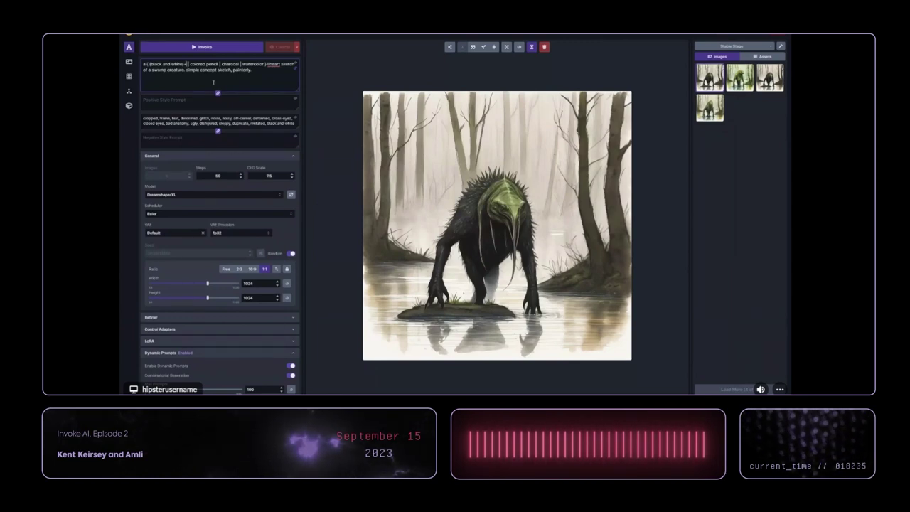
double_click(238, 70)
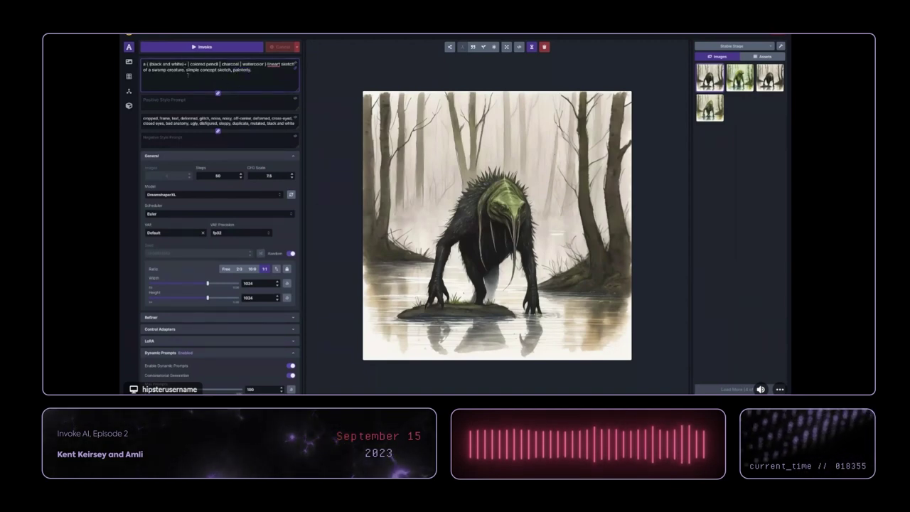
text(++)
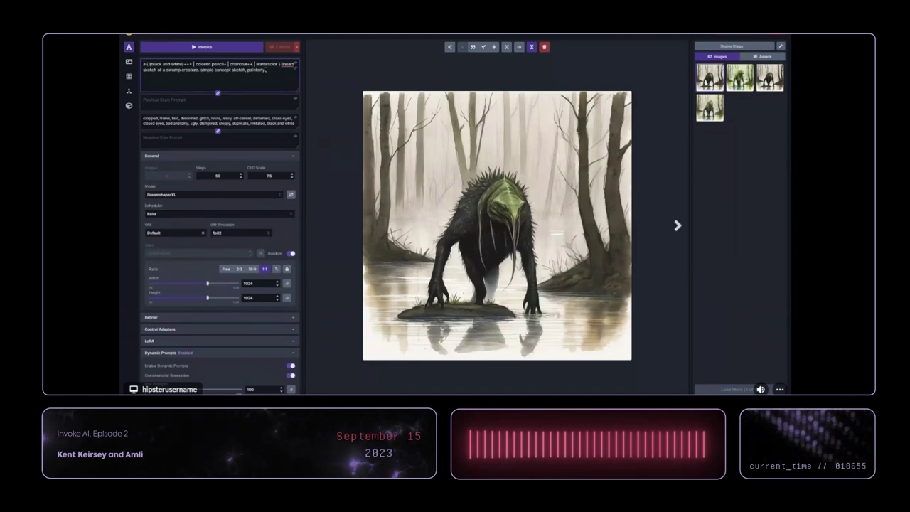
double_click(255, 69)
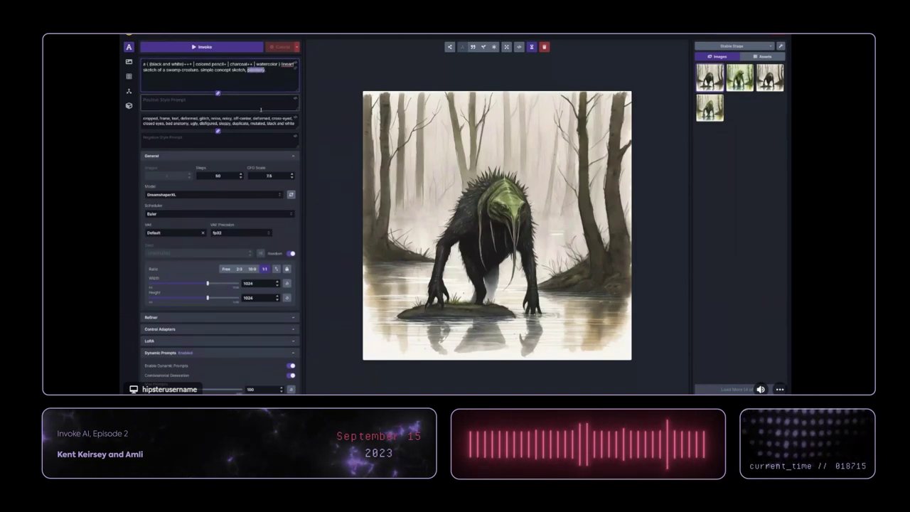
key(BackSpace)
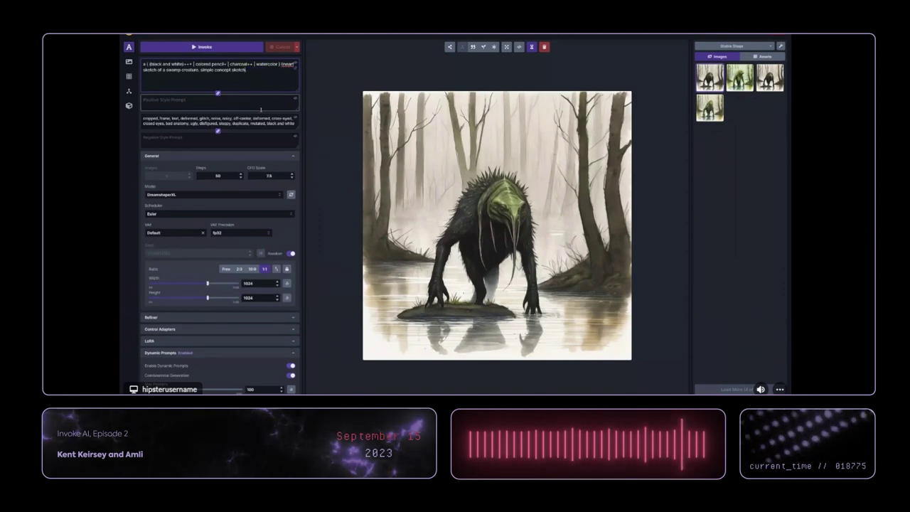
- Set Max Prompts to 4 for the dynamic prompts and generate the new batch of images
scroll(260, 108, down, 1)
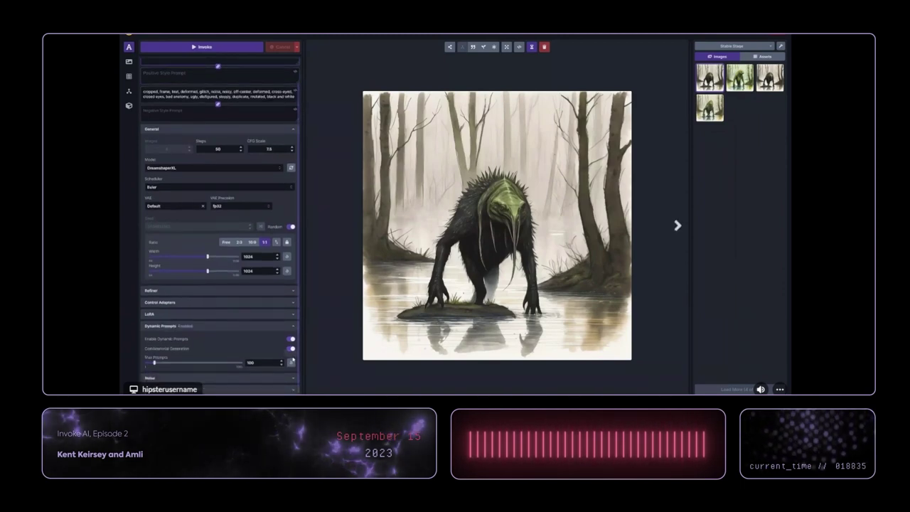
click(154, 360)
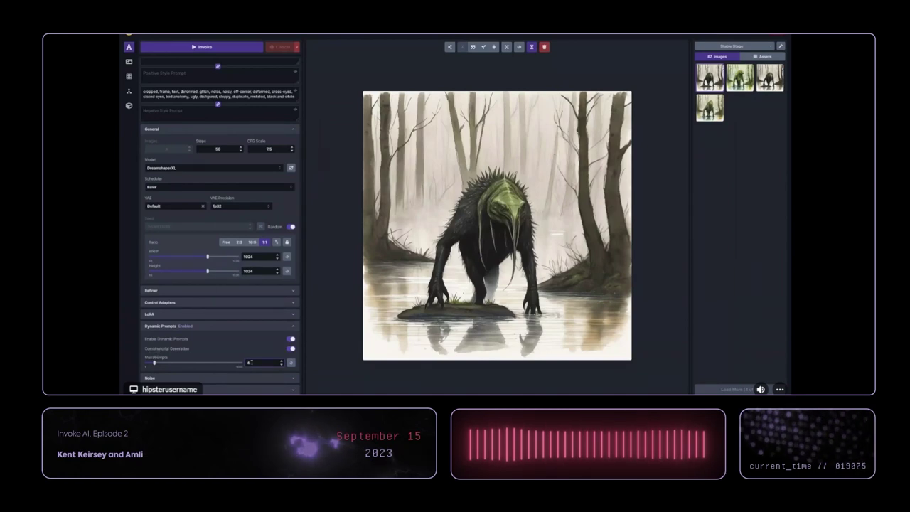
scroll(299, 304, up, 2)
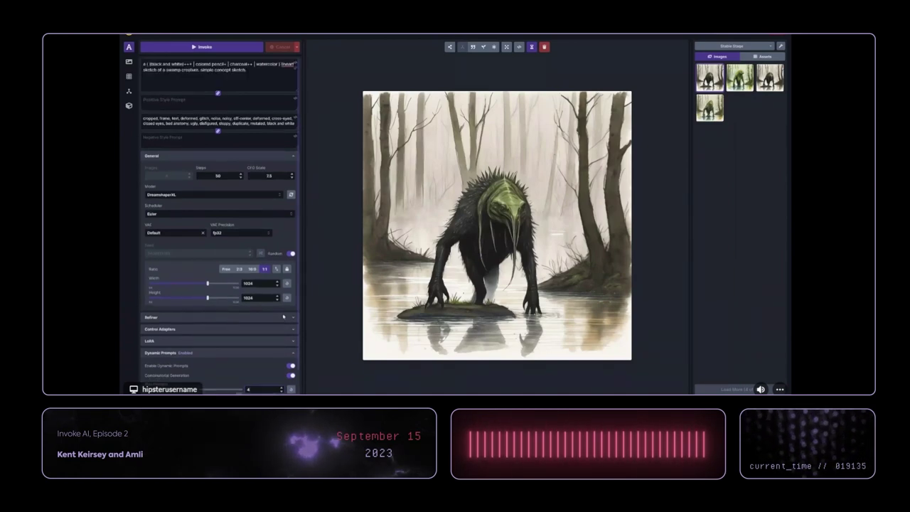
click(226, 46)
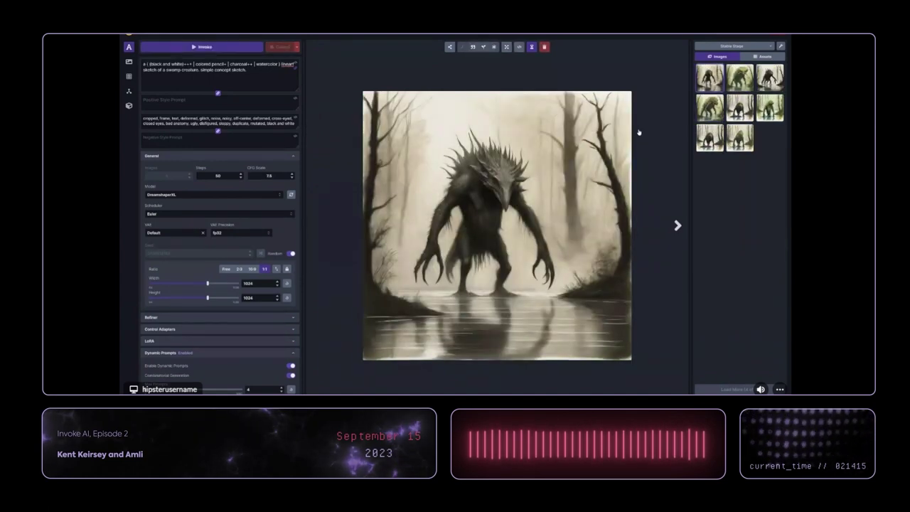
- Compare the first three new images, read each one's positive prompt in its metadata, and go back towards the first image
click(520, 47)
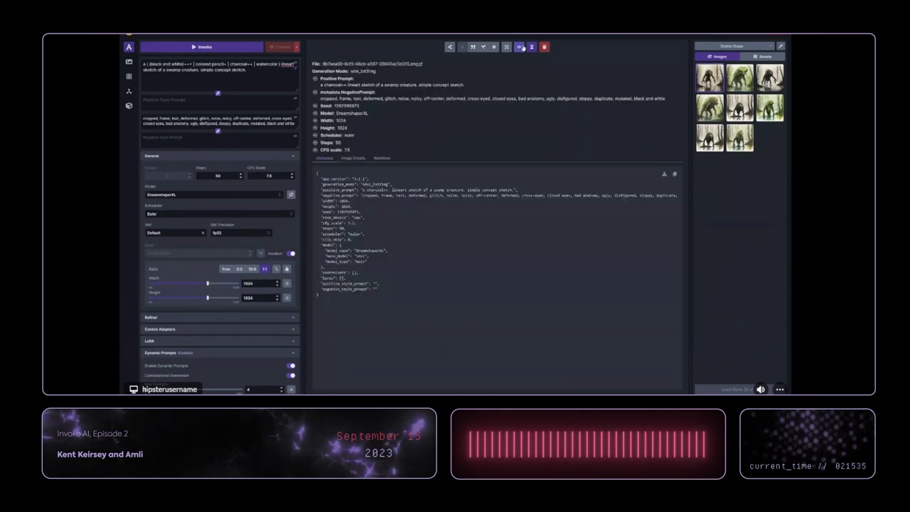
click(520, 46)
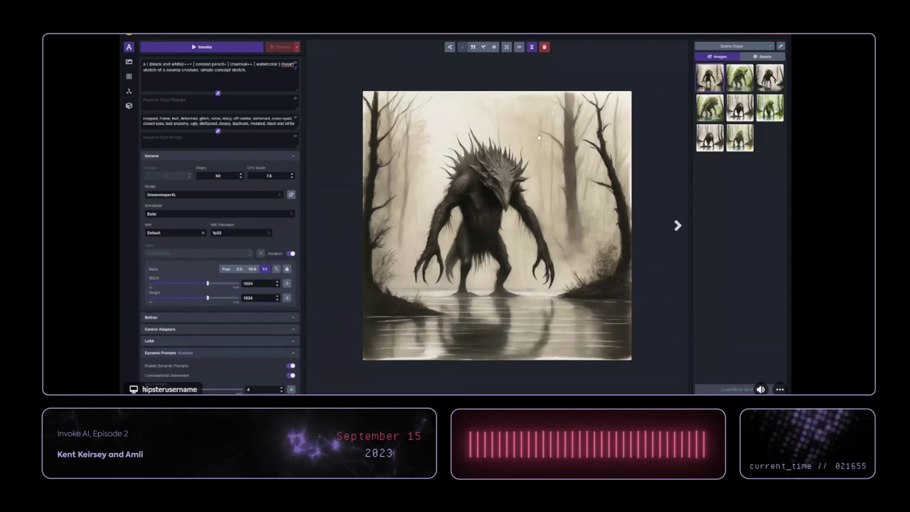
key(Right)
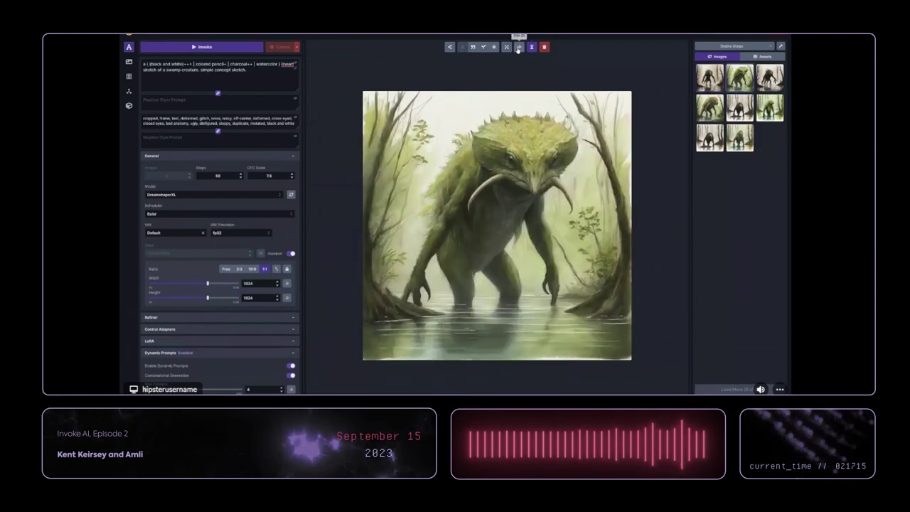
click(518, 46)
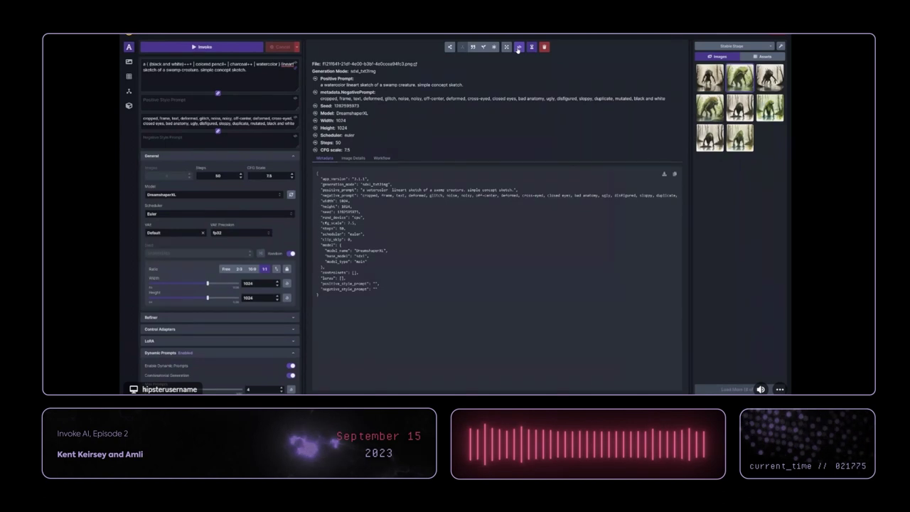
click(518, 47)
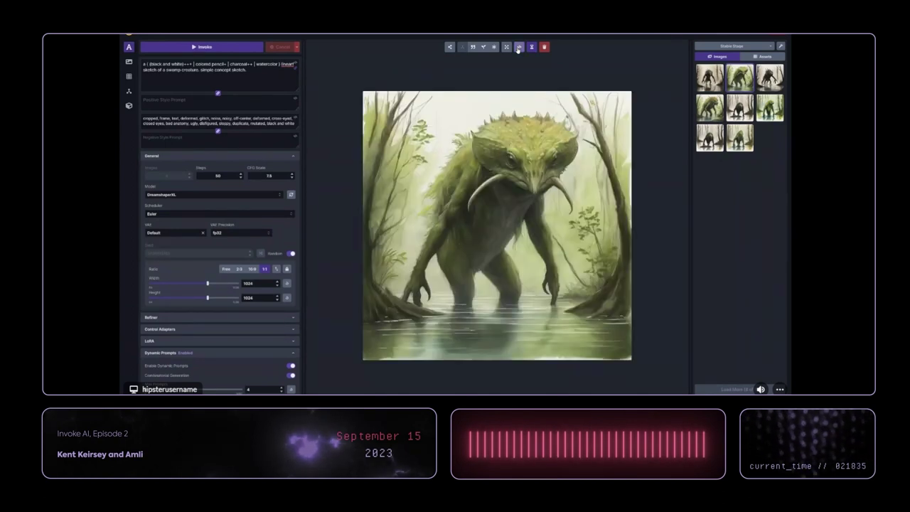
key(Right)
click(518, 47)
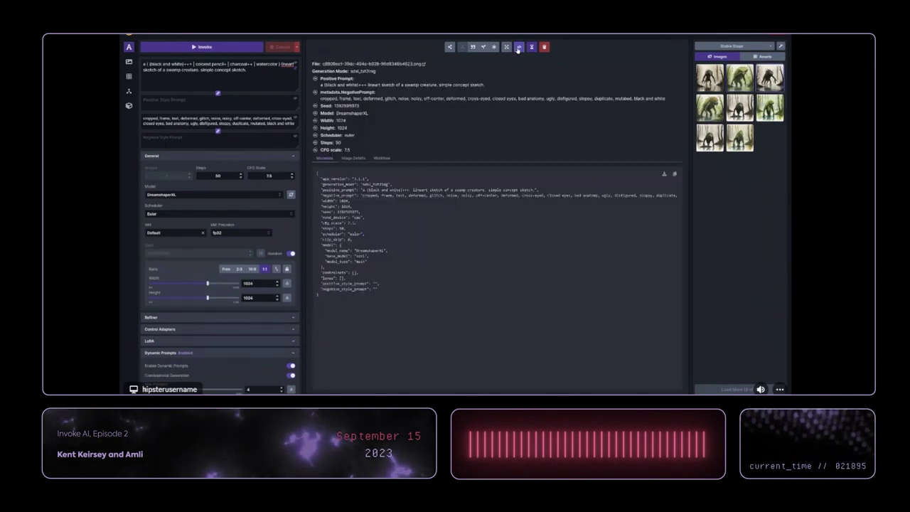
click(518, 47)
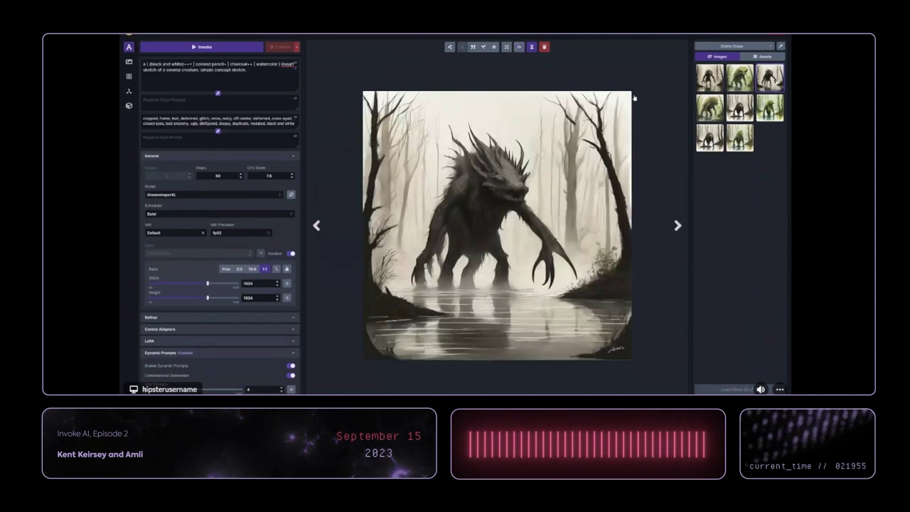
key(Left)
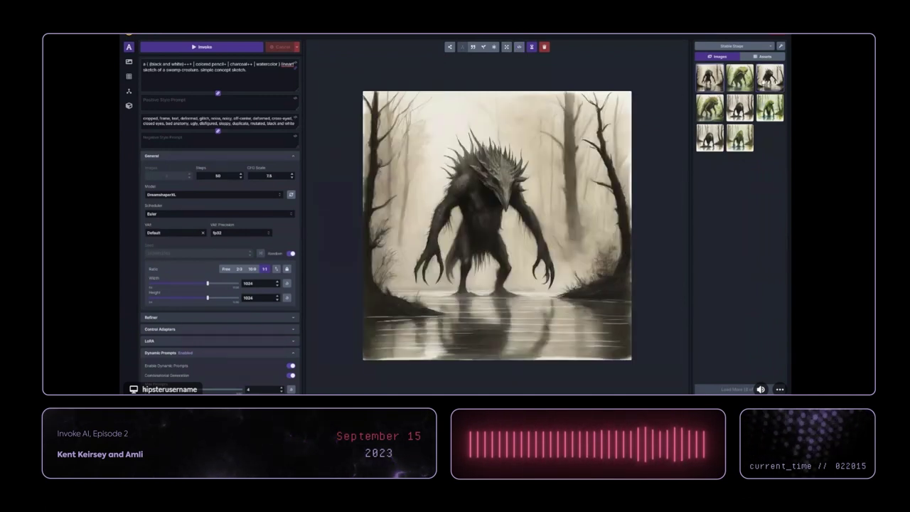
- Compare the new swamp creature images, check the metadata of the green creature with orange spikes, and return to the batch's first image
key(Right)
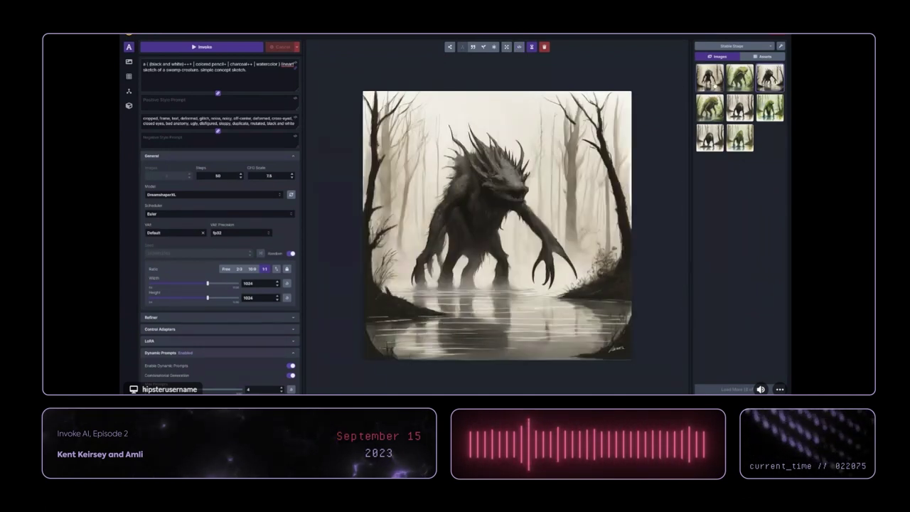
click(714, 84)
click(760, 85)
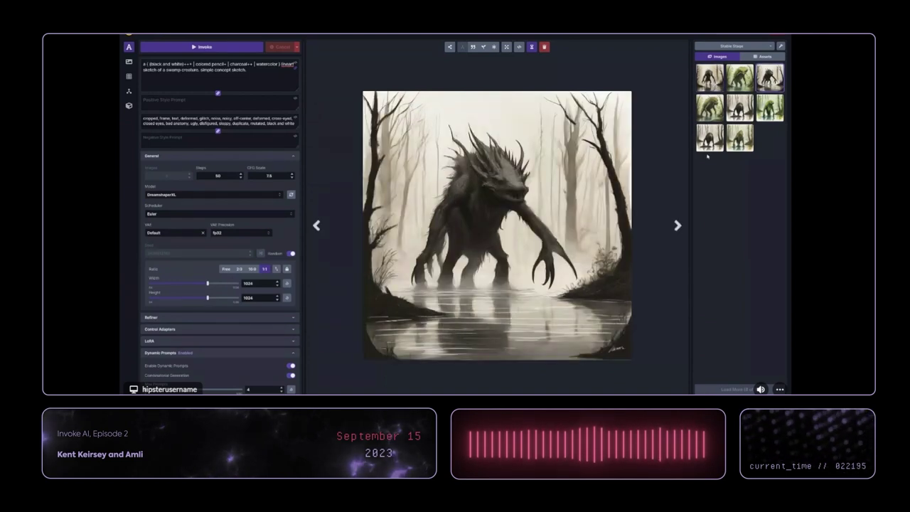
click(709, 108)
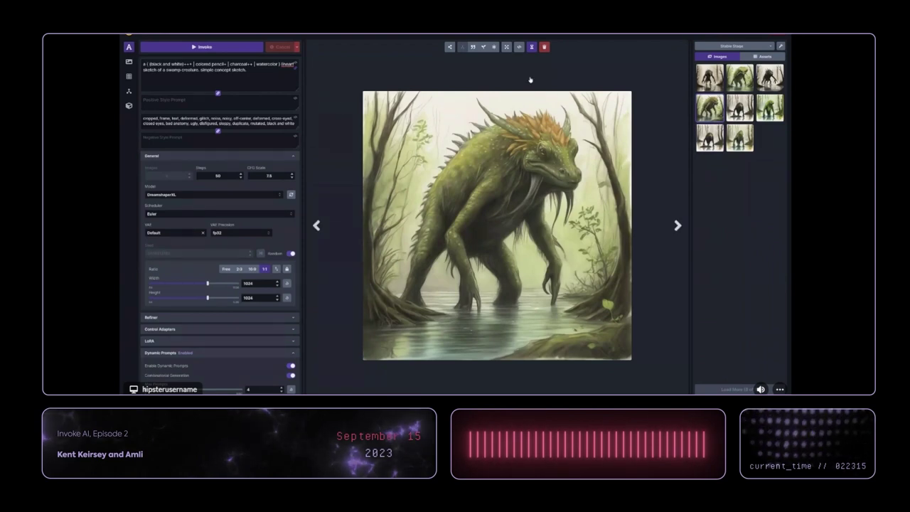
click(519, 47)
click(519, 47)
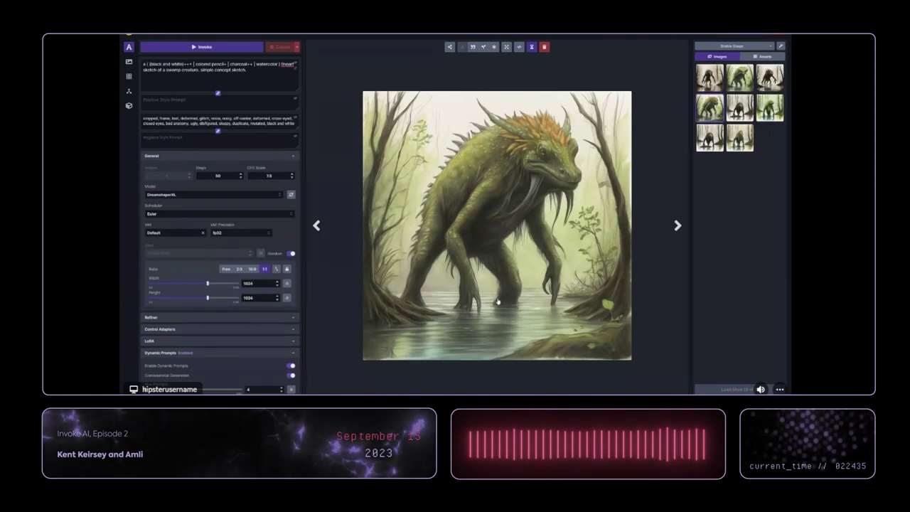
click(742, 138)
key(Left)
key(Right)
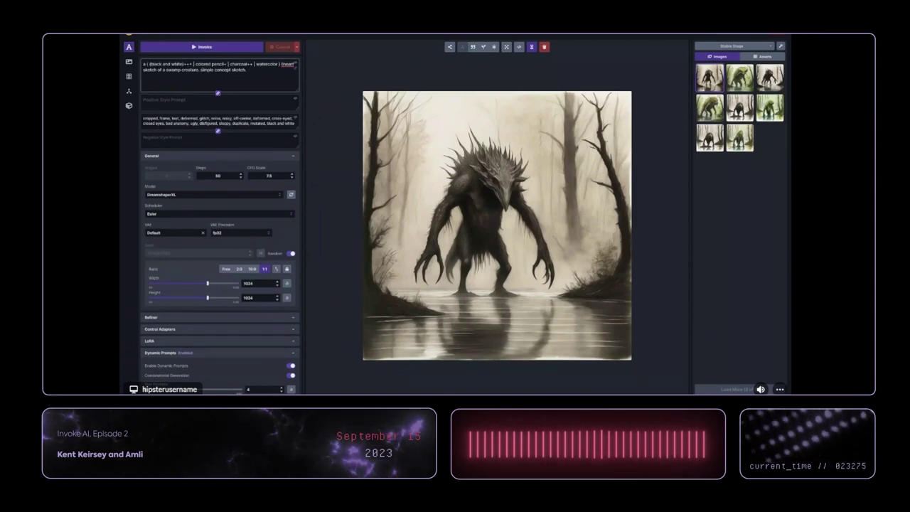
- Reduce the positive prompt to a single weighted "black and white++" option before "lineart sketch of a swamp creature, simple concept sketch."
double_click(190, 64)
drag(191, 64, 281, 64)
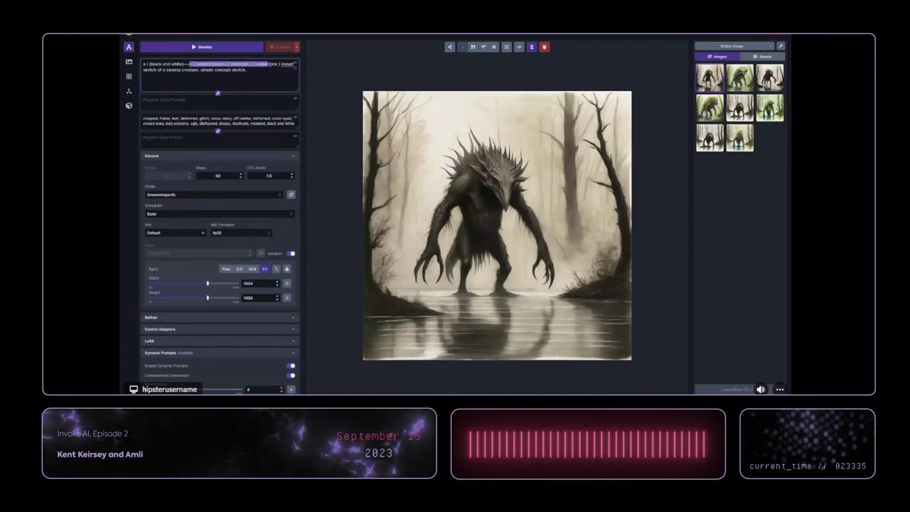
key(BackSpace)
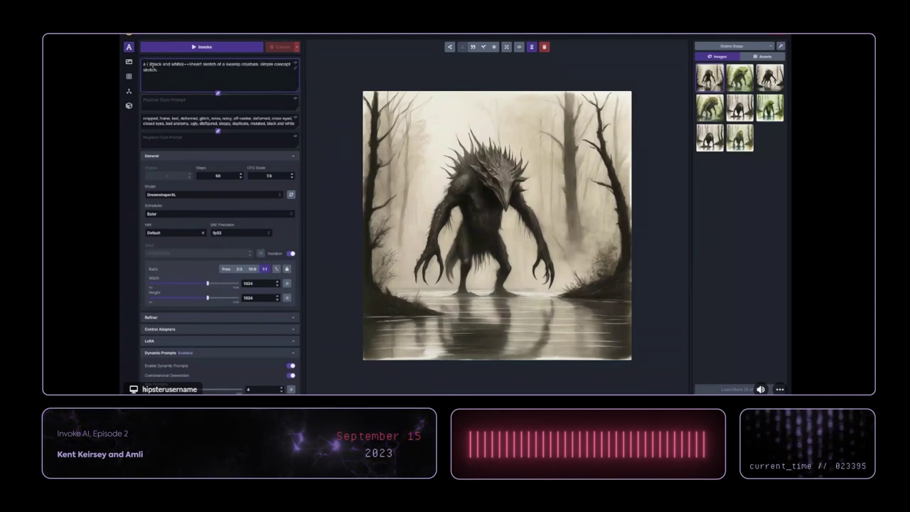
key(BackSpace)
key(BackSpace)
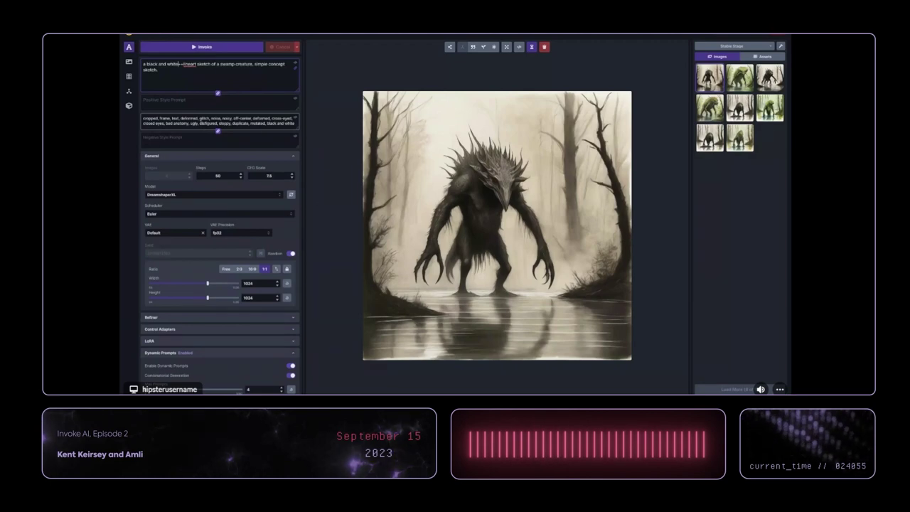
- Disable dynamic prompts, collapse their settings, and open the seamless tiling settings
click(290, 366)
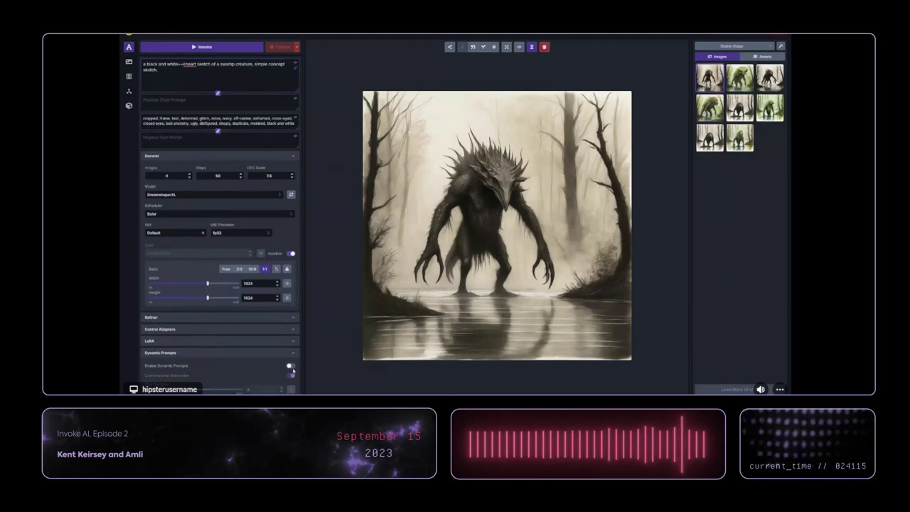
click(290, 353)
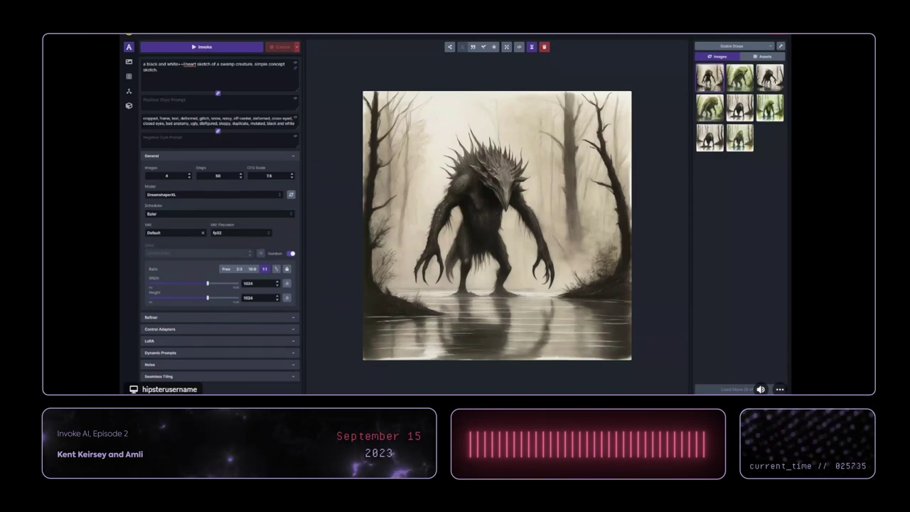
click(238, 376)
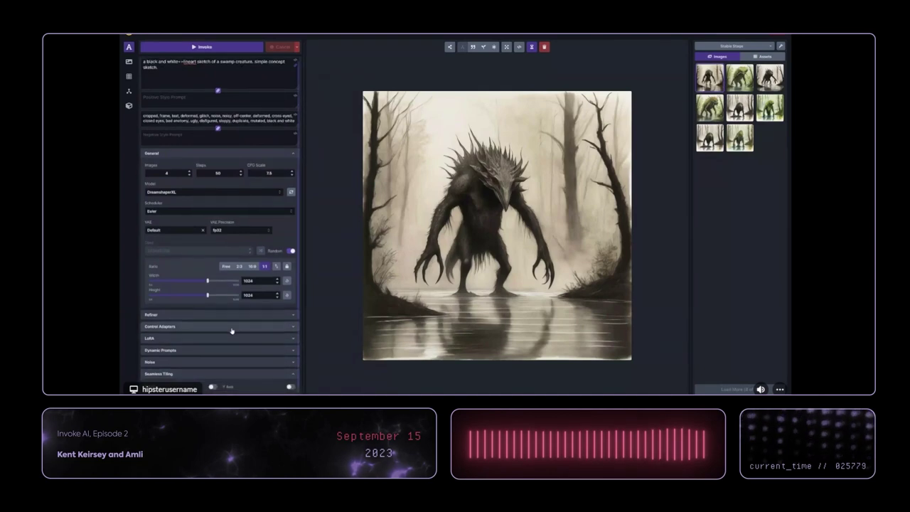
- Demonstrate the numeric equivalent of a double-plus weight by adding "++ (1.21)" after the prompt, and remove the further number tried behind it
triple_click(215, 81)
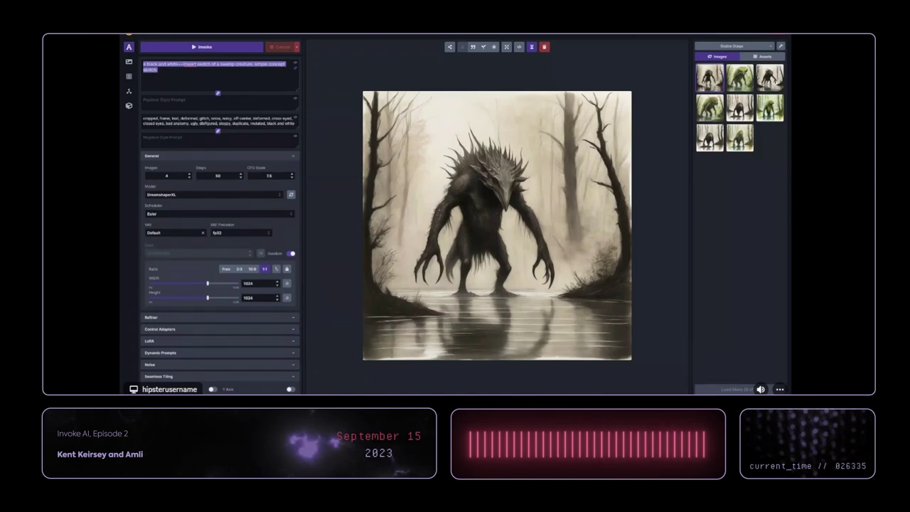
click(205, 87)
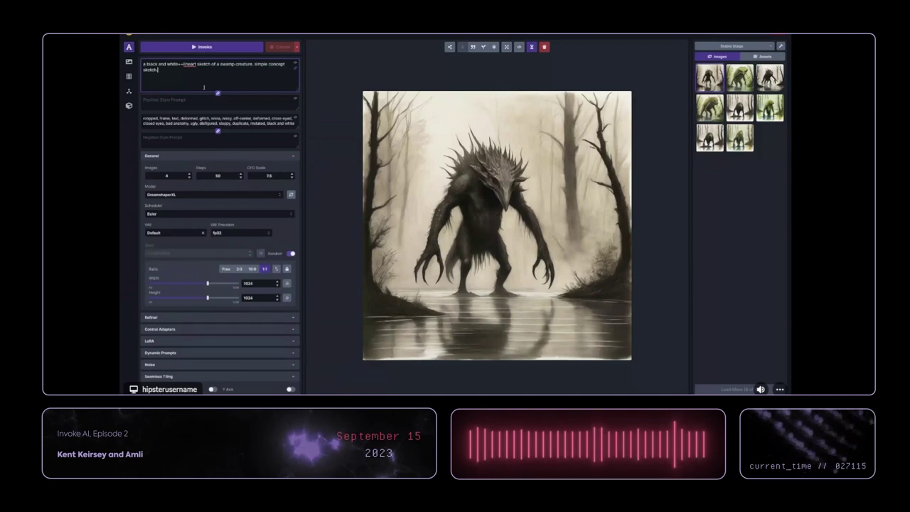
text(l)
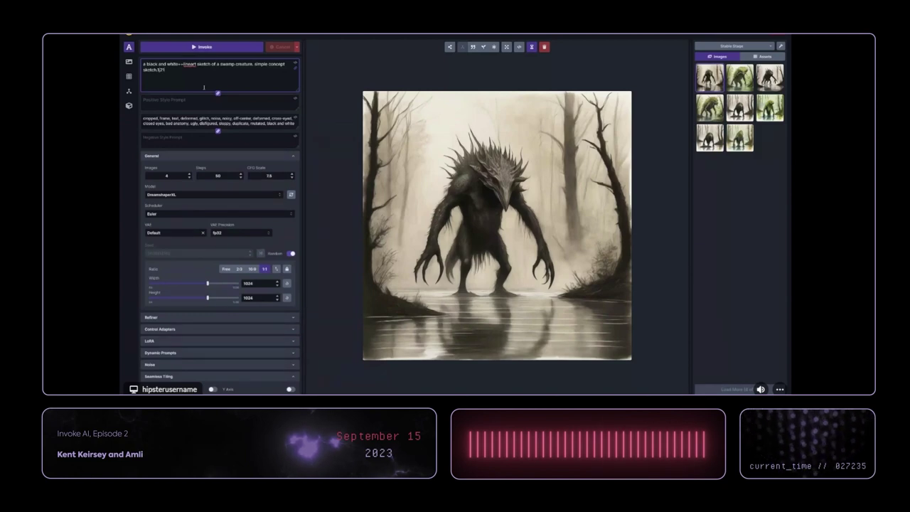
text(++ ()
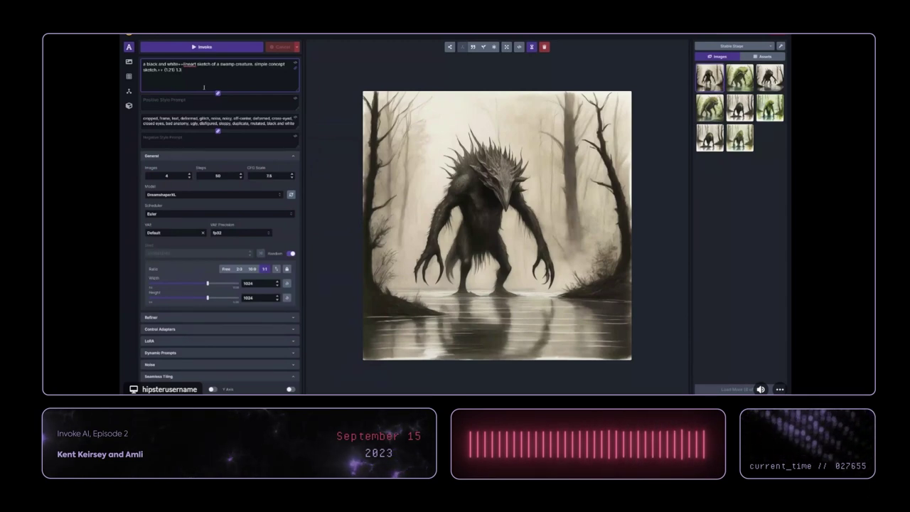
text(33)
key(BackSpace)
key(BackSpace)
key(BackSpace)
key(BackSpace)
key(BackSpace)
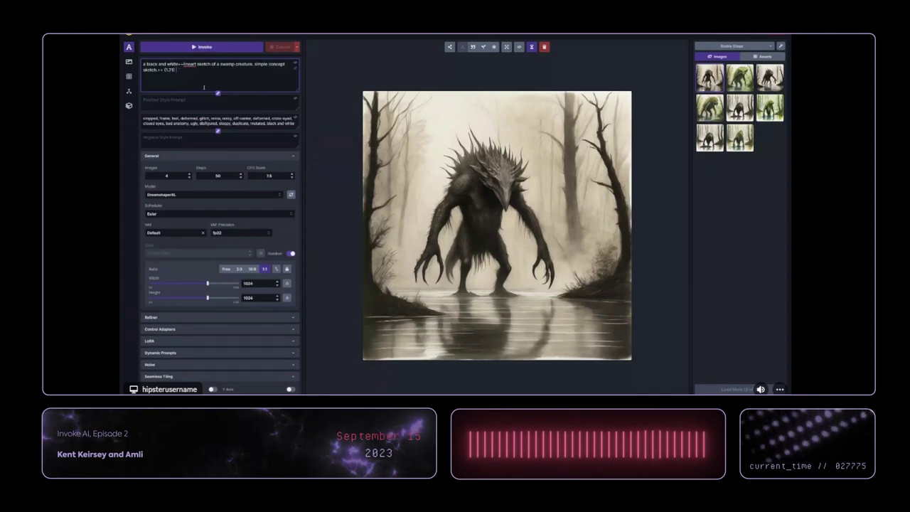
key(BackSpace)
key(BackSpace)
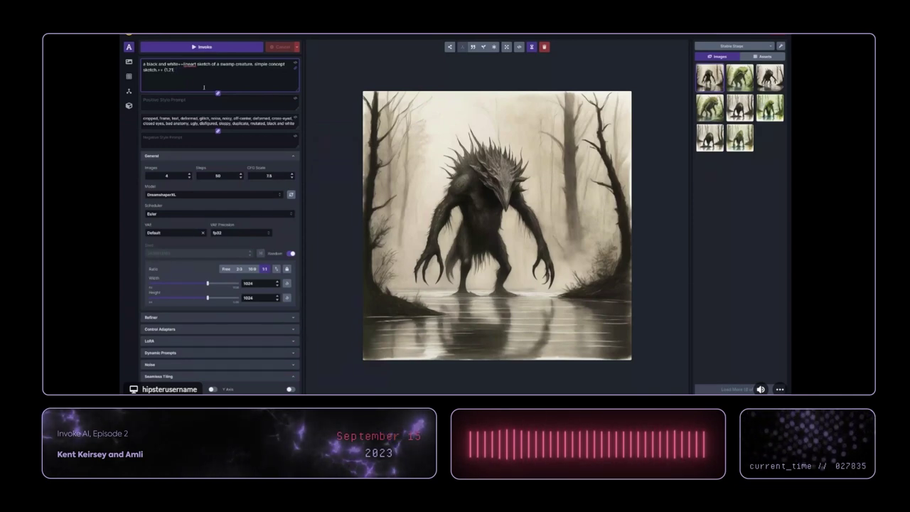
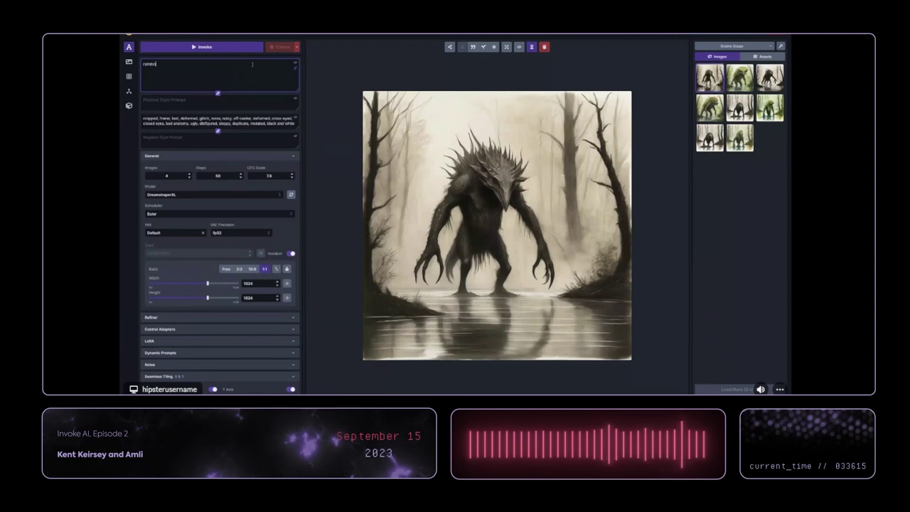
- Write the positive prompt "rainbow pattern texture, vibrant psychedelic illuminescent, textured detailed cartoon outline"
text(ture, )
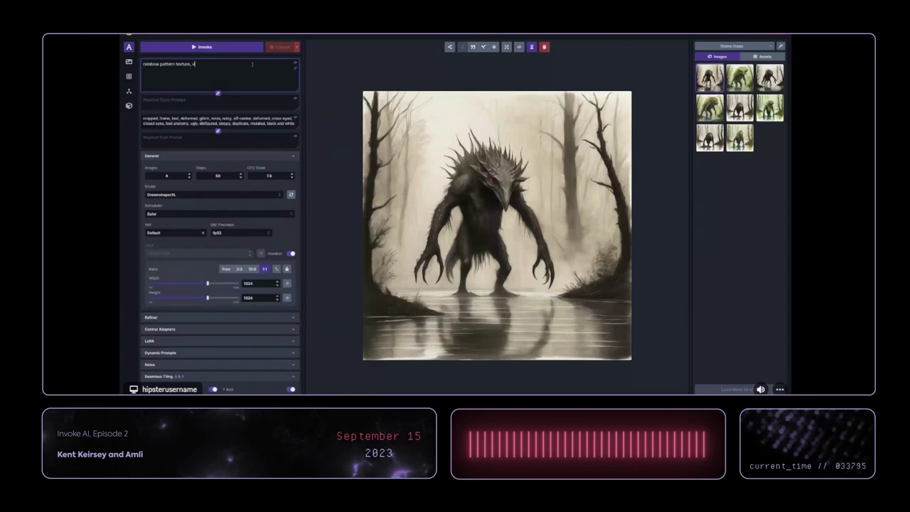
text(vibrant psy)
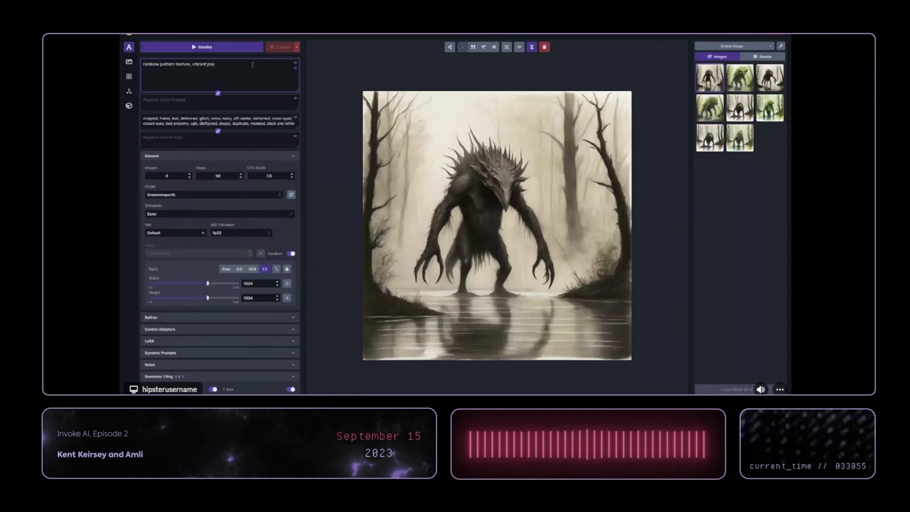
text(chedelic ill)
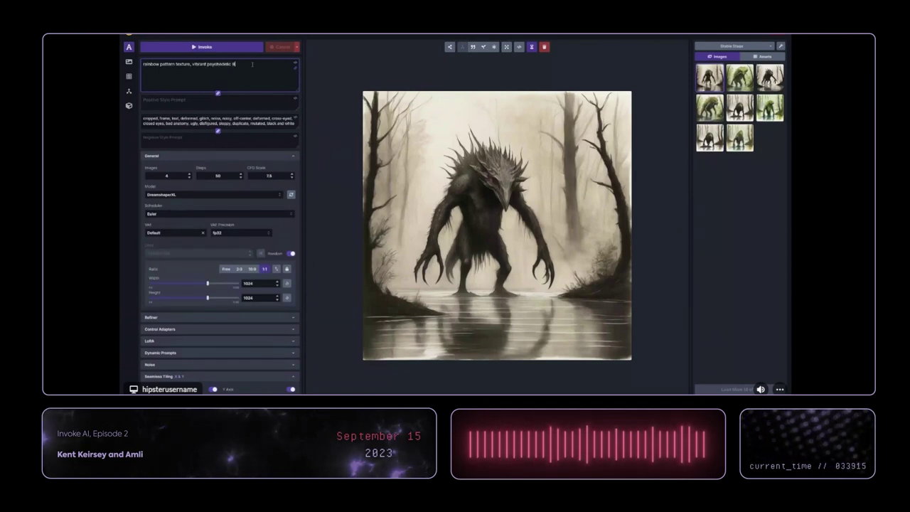
text(uminascent.)
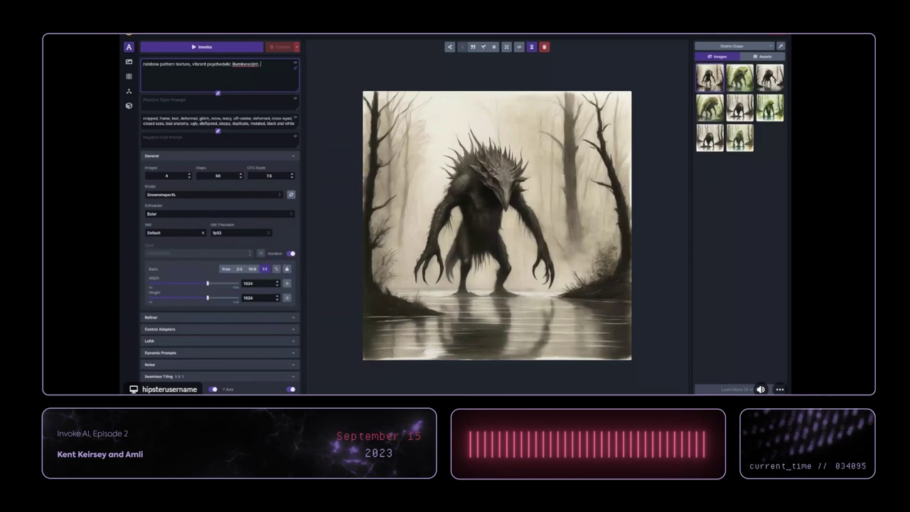
text( textured detailed)
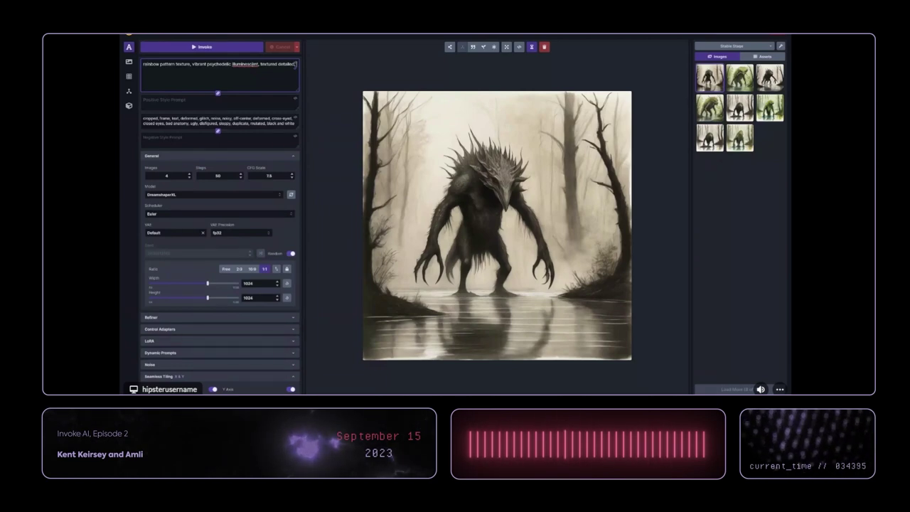
text(outline)
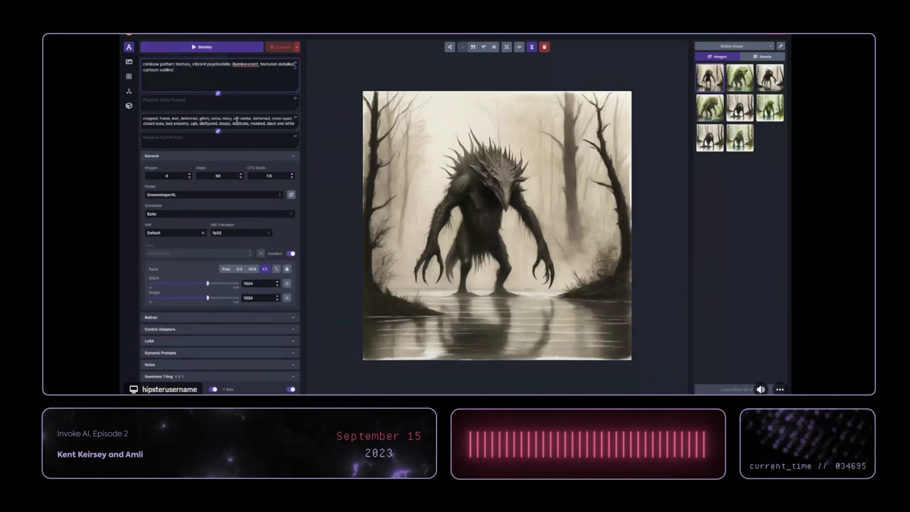
- Keep the Euler scheduler and generate a batch of four images from the rainbow pattern prompt
click(233, 213)
click(234, 214)
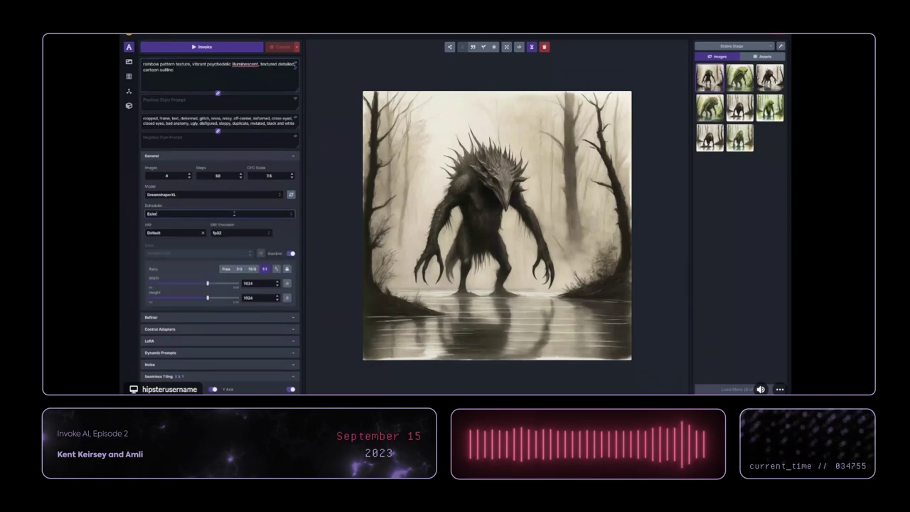
key(ctrl+Return)
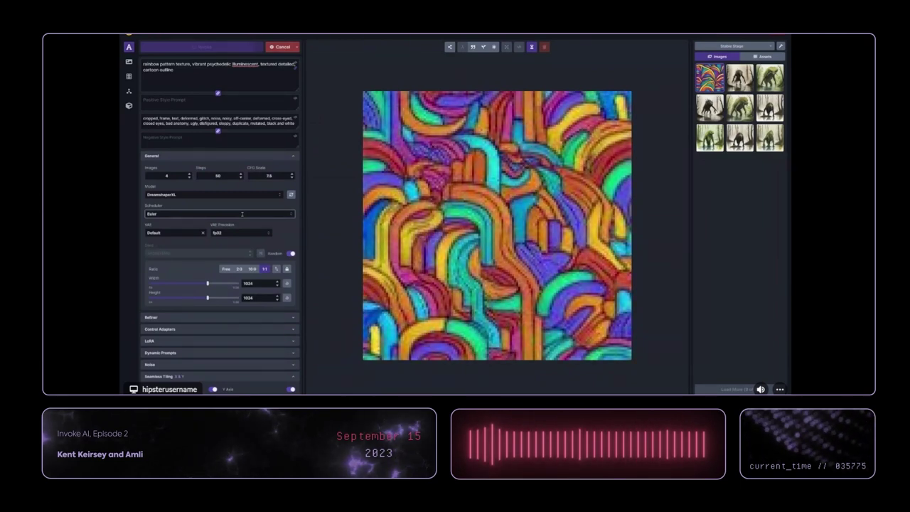
- Browse the generated rainbow pattern images and compare how their patterns run to the edges
scroll(241, 320, down, 1)
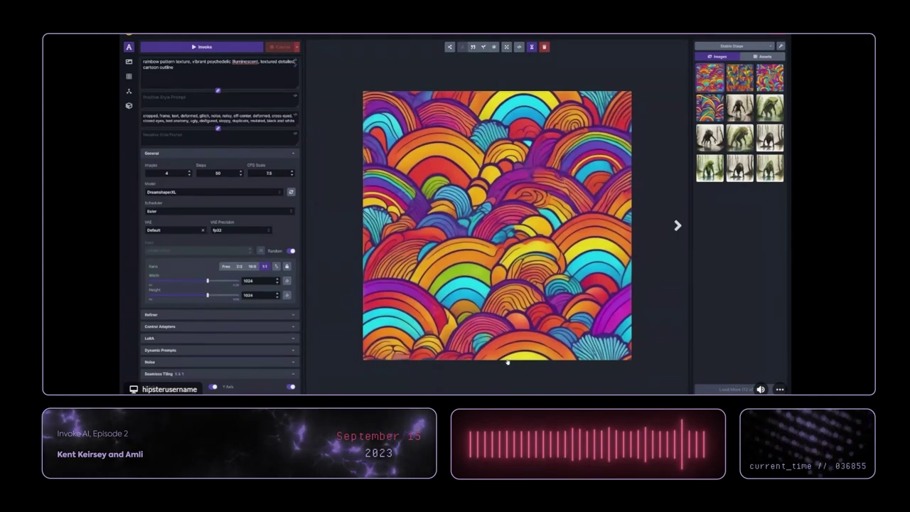
key(Right)
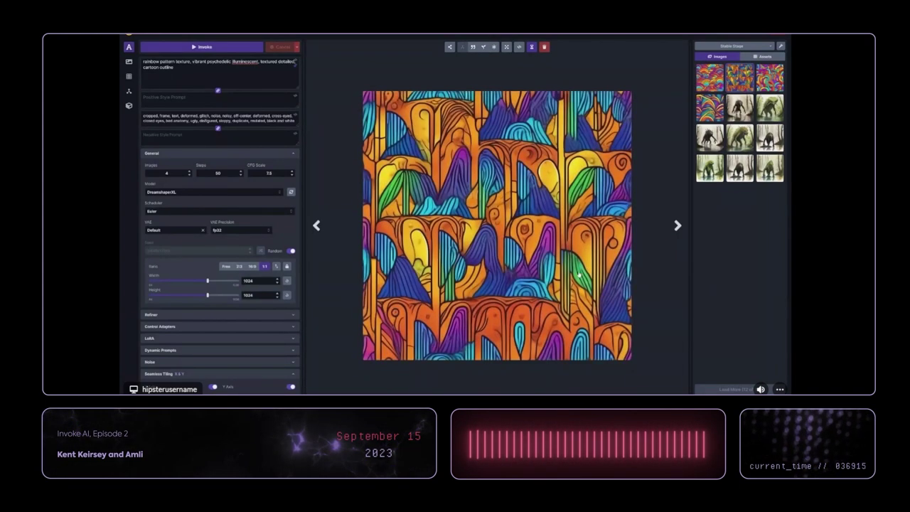
key(Left)
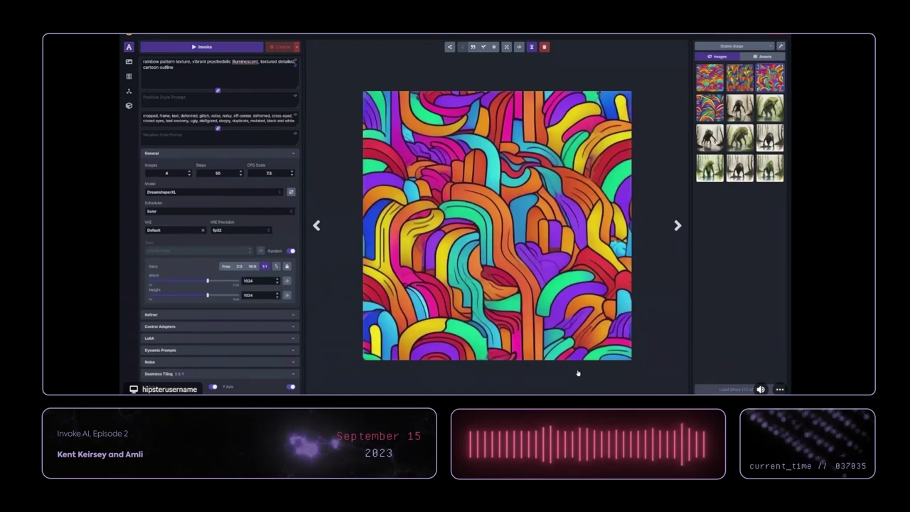
key(Right)
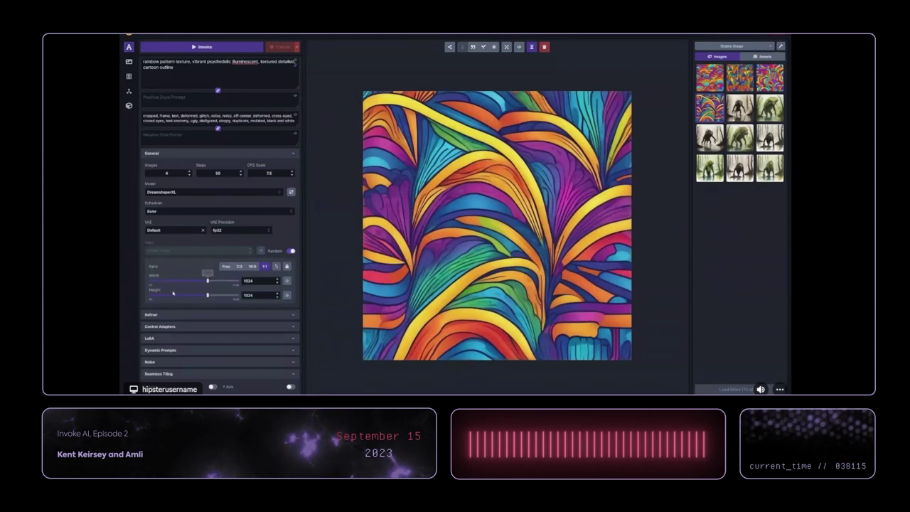
- Examine the noise settings, look briefly at the dynamic prompts settings, and return to the noise settings
click(183, 363)
scroll(213, 382, down, 1)
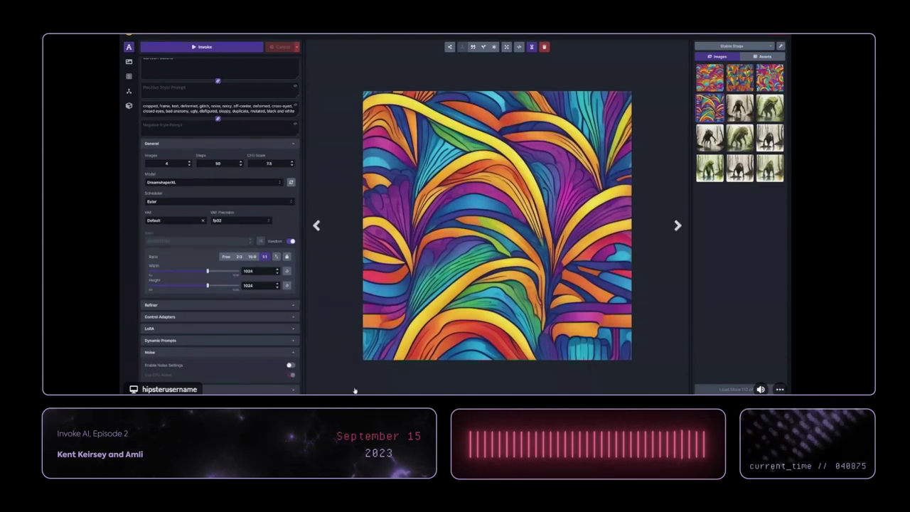
click(280, 354)
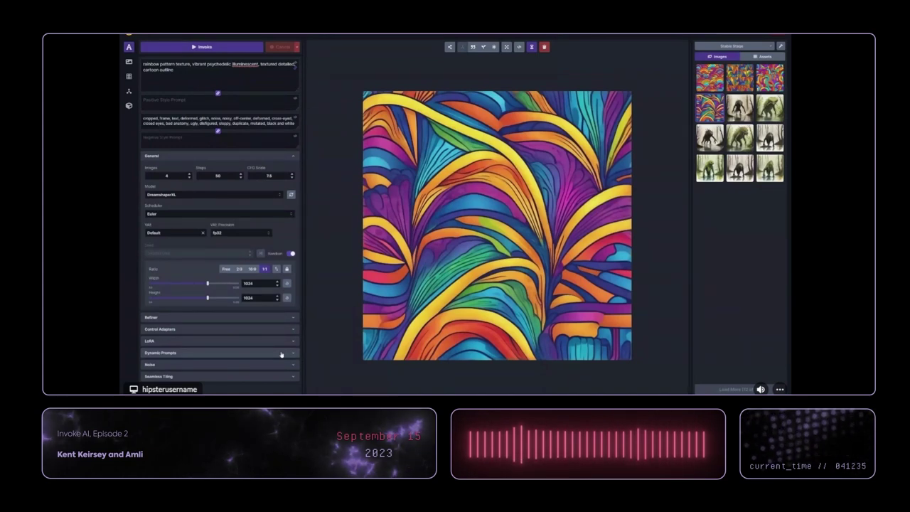
click(281, 353)
scroll(284, 362, down, 1)
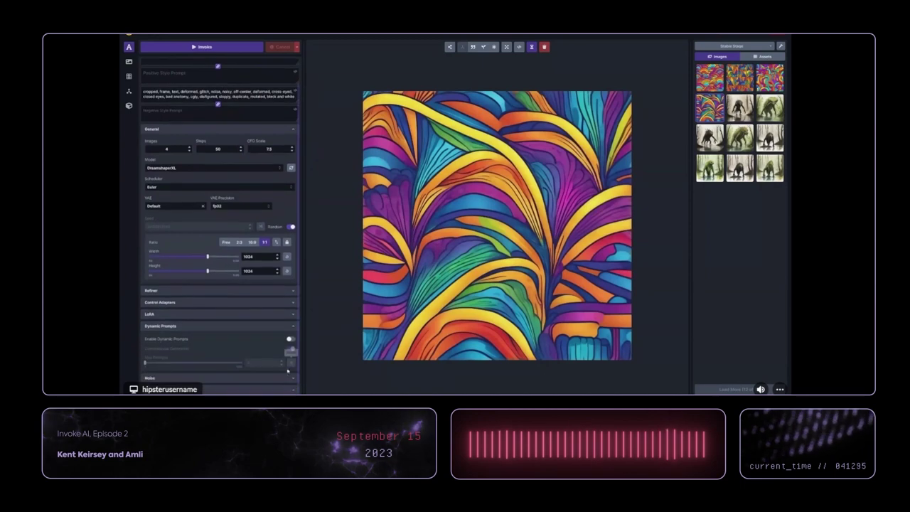
click(283, 327)
click(226, 363)
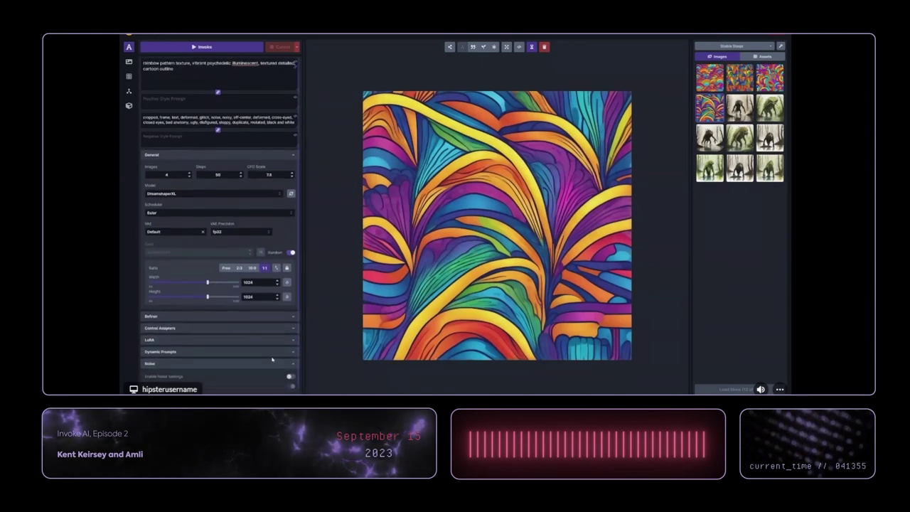
scroll(228, 370, down, 1)
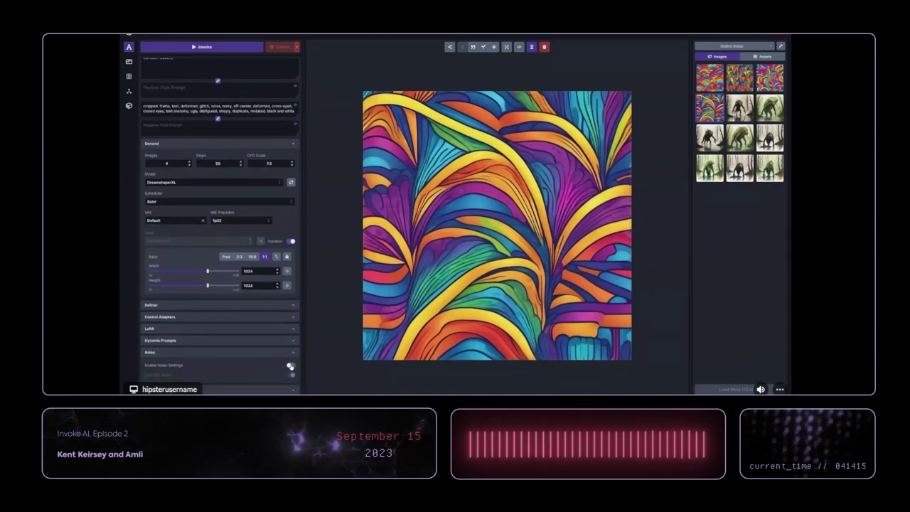
- Enable the noise settings with CPU noise and enlarge the interface to show them clearly
click(290, 365)
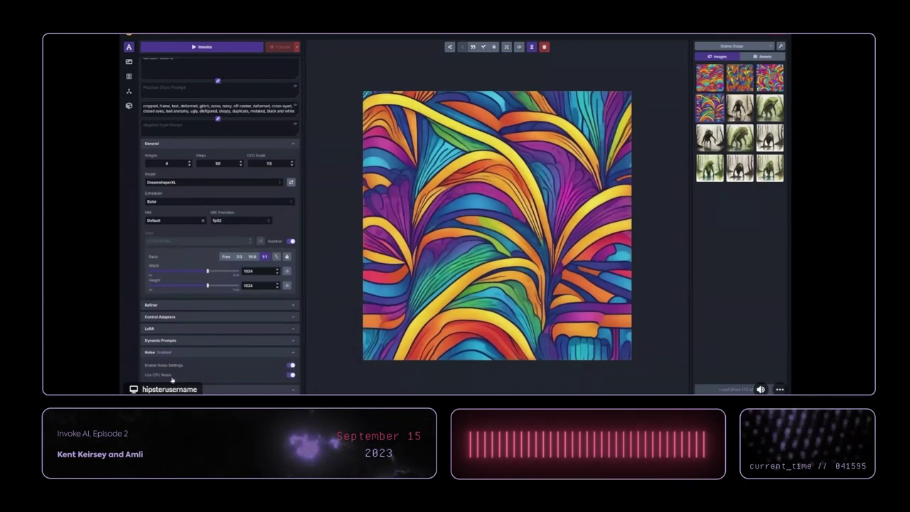
key(ctrl+plus)
key(ctrl+plus)
key(ctrl+plus)
key(ctrl+plus)
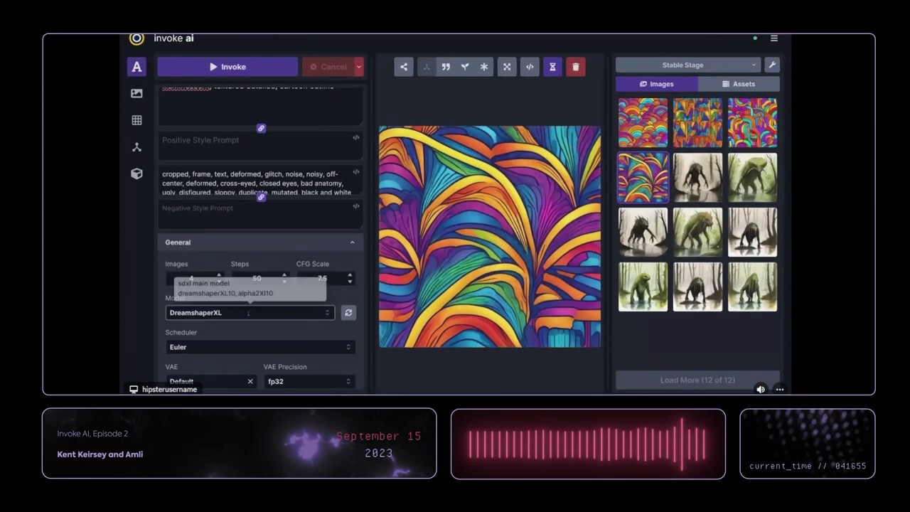
scroll(242, 327, down, 5)
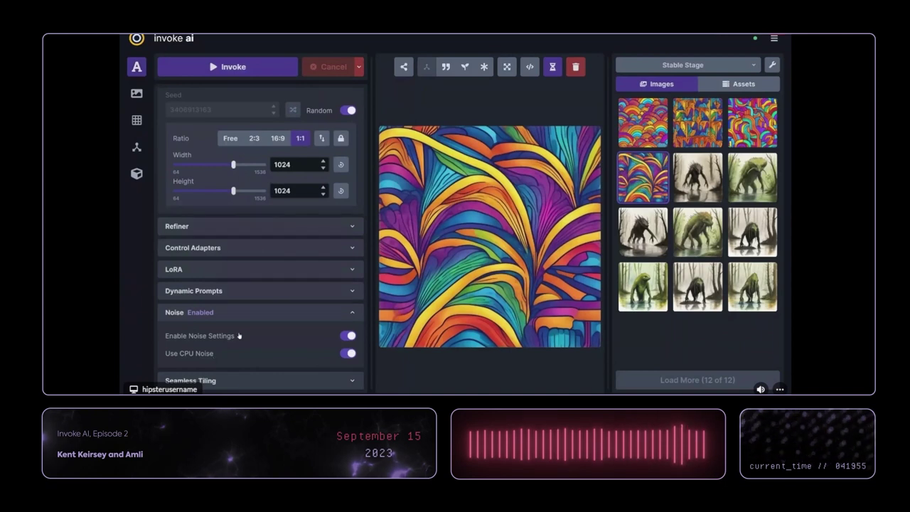
- Reduce the interface scale again and narrow the settings and gallery panels to give the image viewer more room
key(ctrl+minus)
key(ctrl+minus)
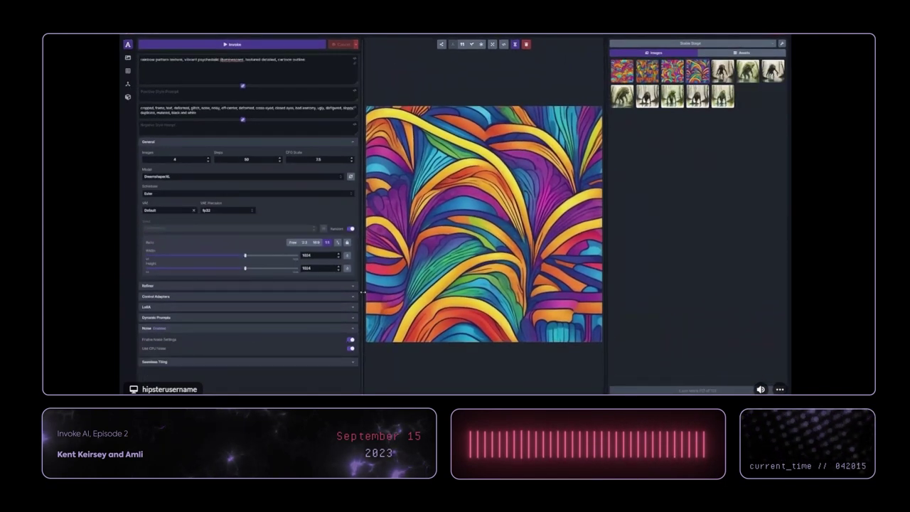
drag(362, 291, 250, 292)
key(ctrl+plus)
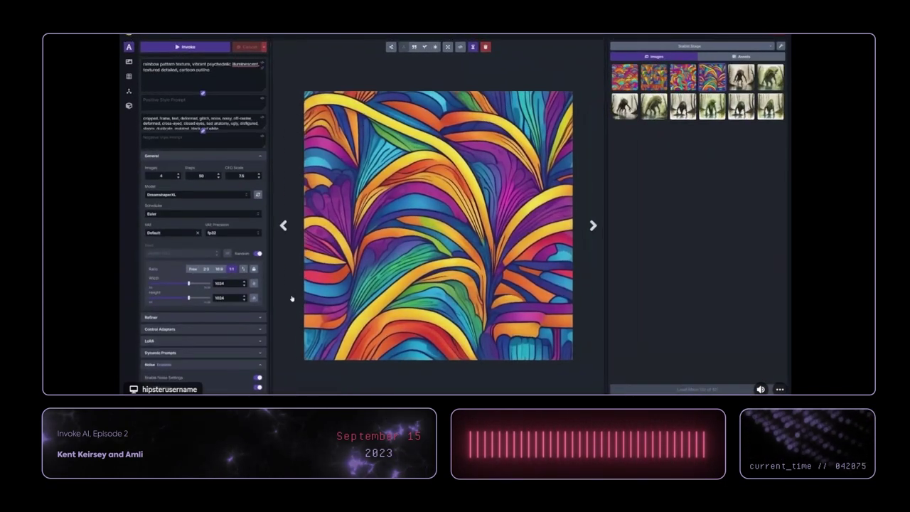
drag(271, 291, 298, 285)
drag(608, 225, 696, 196)
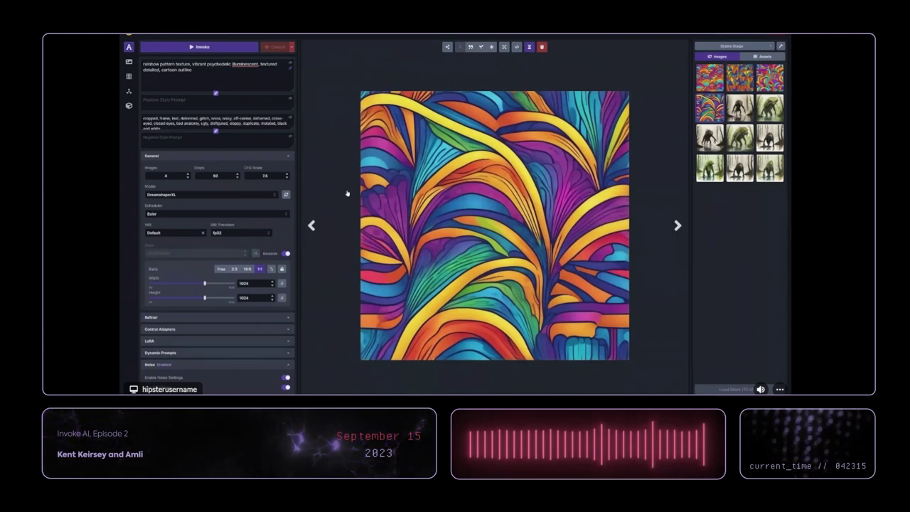
- Try the ratio lock: widen the image to 1216, lock the ratio, scale the width down to 1152 and unlock it
click(225, 364)
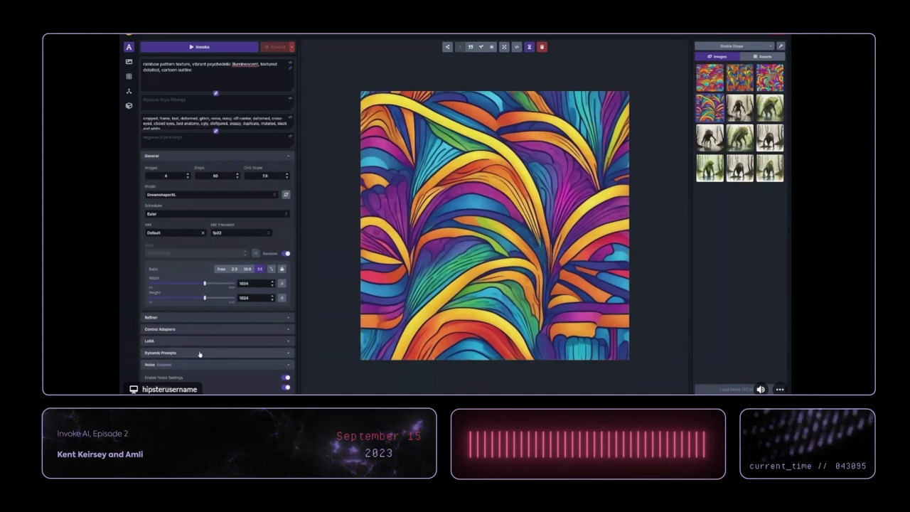
scroll(199, 347, down, 1)
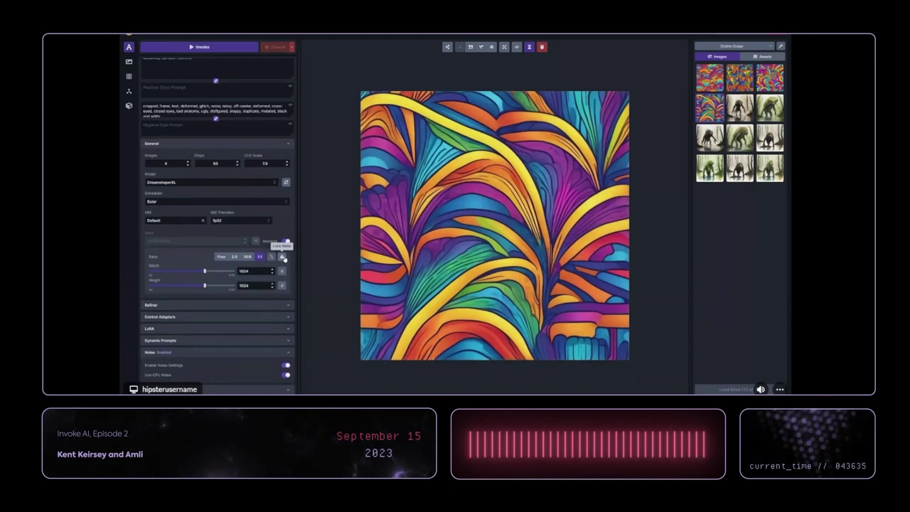
mouse_move(205, 271)
mouse_down()
mouse_move(216, 271)
mouse_move(205, 286)
mouse_up()
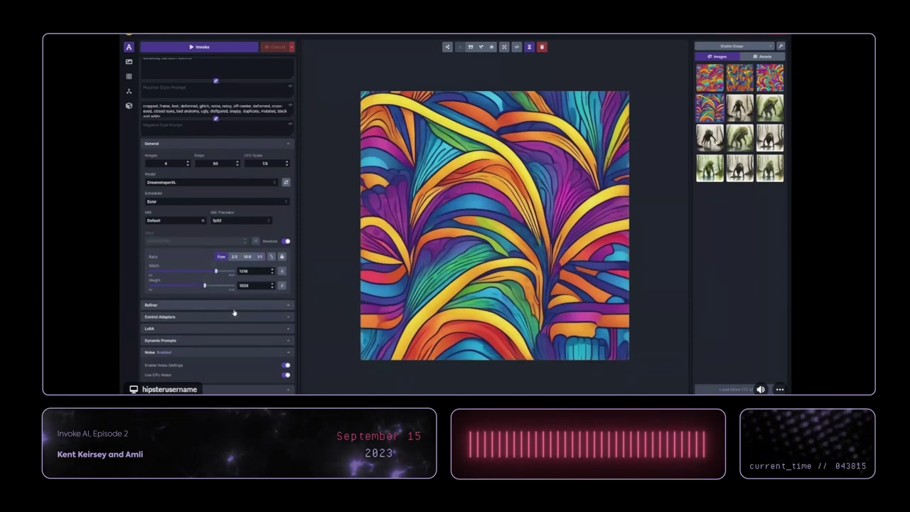
click(282, 257)
mouse_move(215, 272)
mouse_down()
mouse_move(197, 272)
mouse_move(212, 272)
mouse_up()
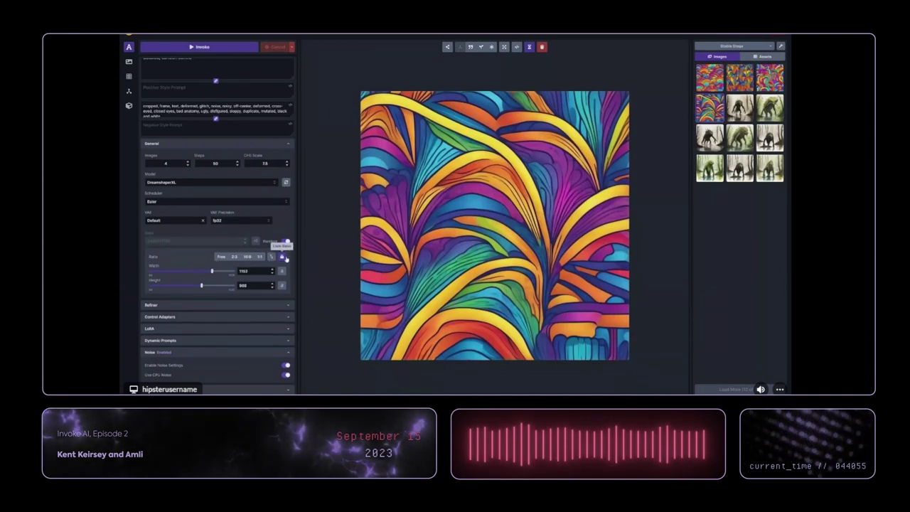
click(283, 257)
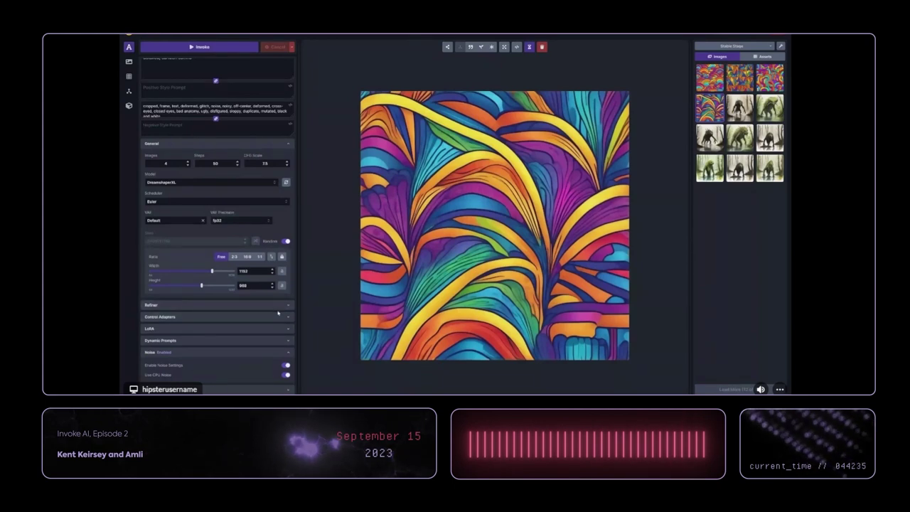
- Set the image width to 1216 and the height to 896 with a free ratio
mouse_move(218, 274)
drag(218, 274, 223, 275)
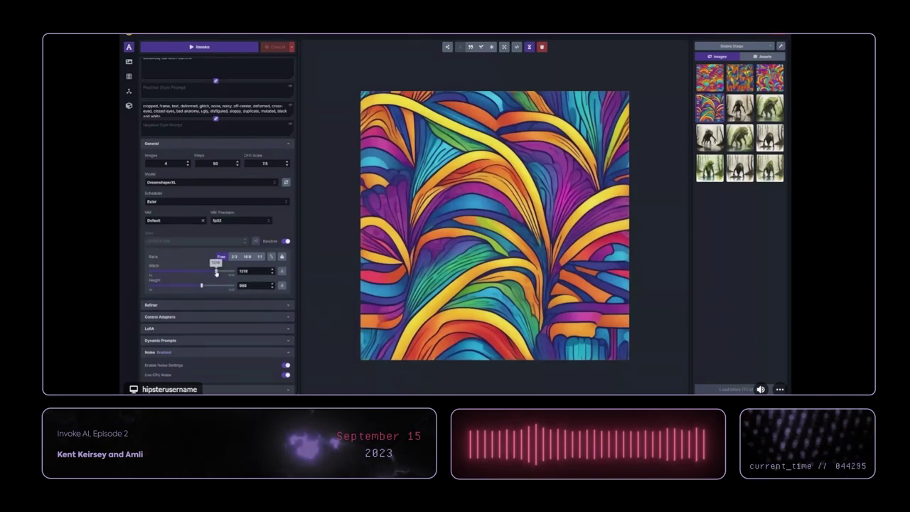
mouse_move(201, 288)
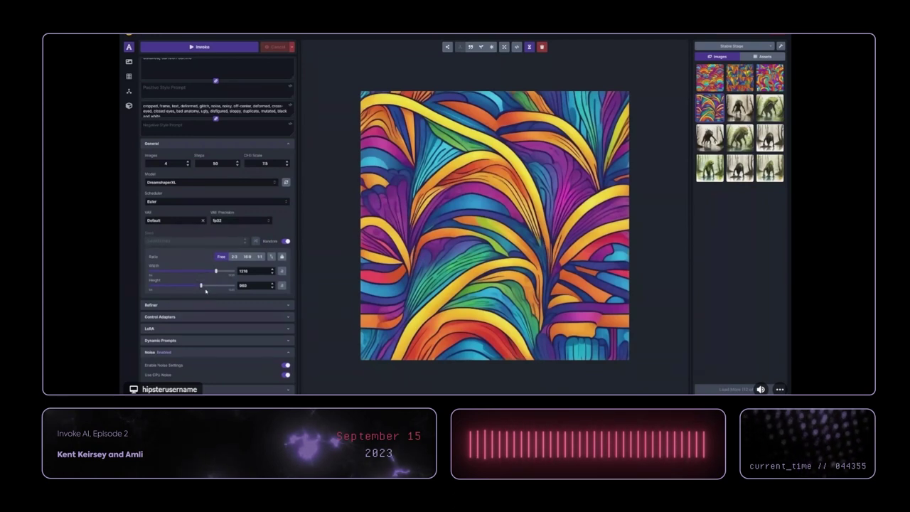
scroll(229, 348, up, 1)
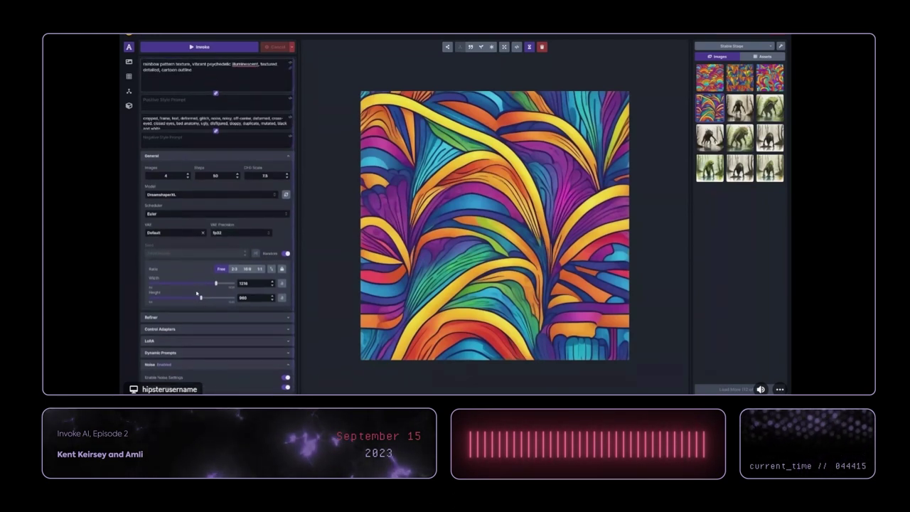
drag(201, 297, 198, 298)
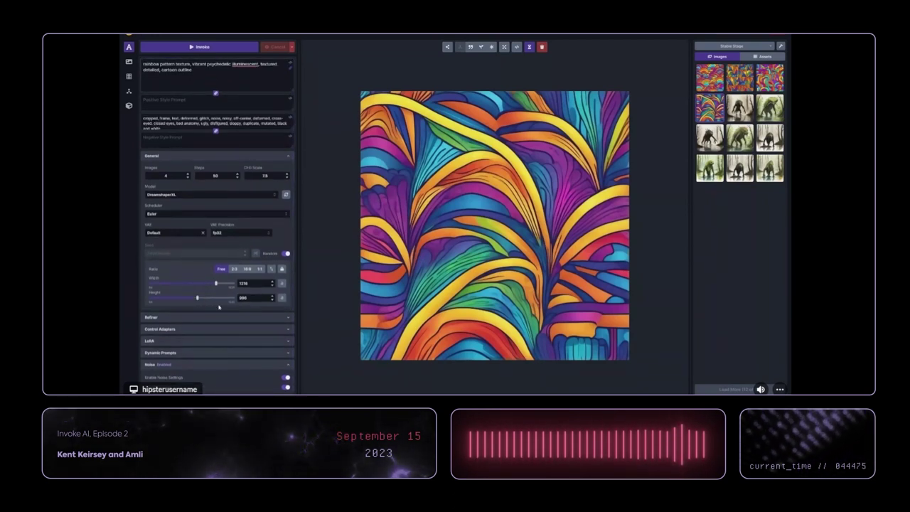
- Generate the rainbow pattern at the new size and cancel the rest of the batch, with the noise settings turned off and collapsed
click(206, 46)
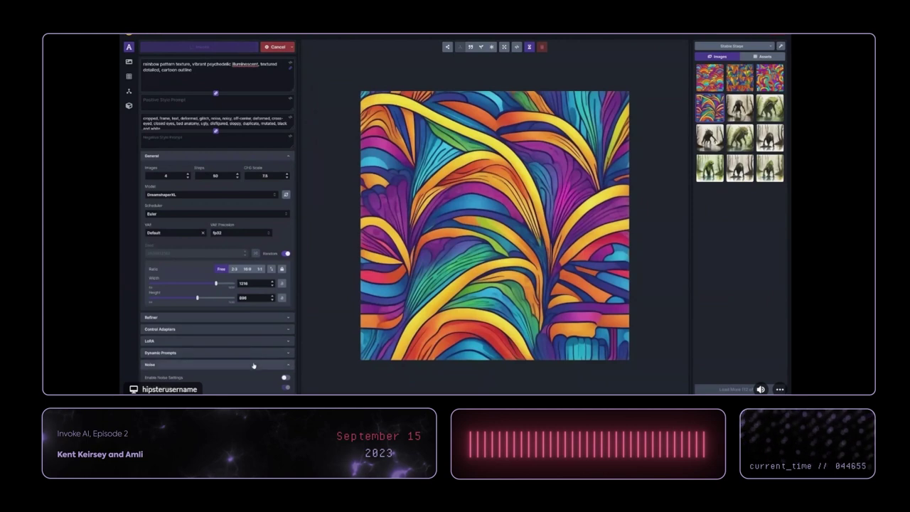
click(213, 364)
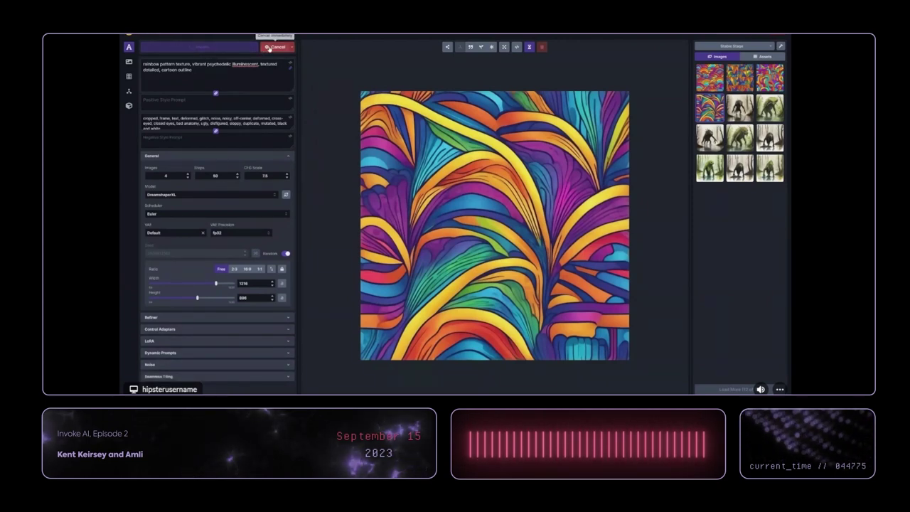
click(268, 48)
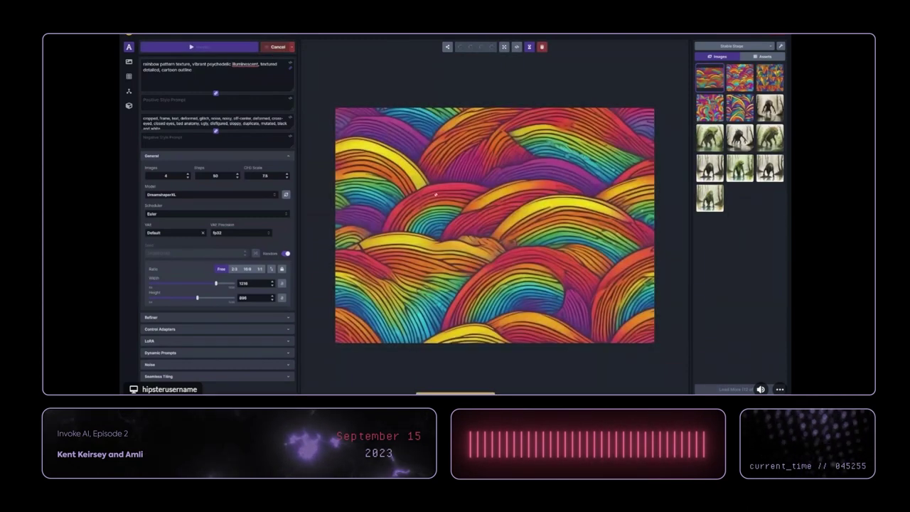
- Add a ControlNet with the Canny processor and use the new wide rainbow pattern as its control image
click(256, 328)
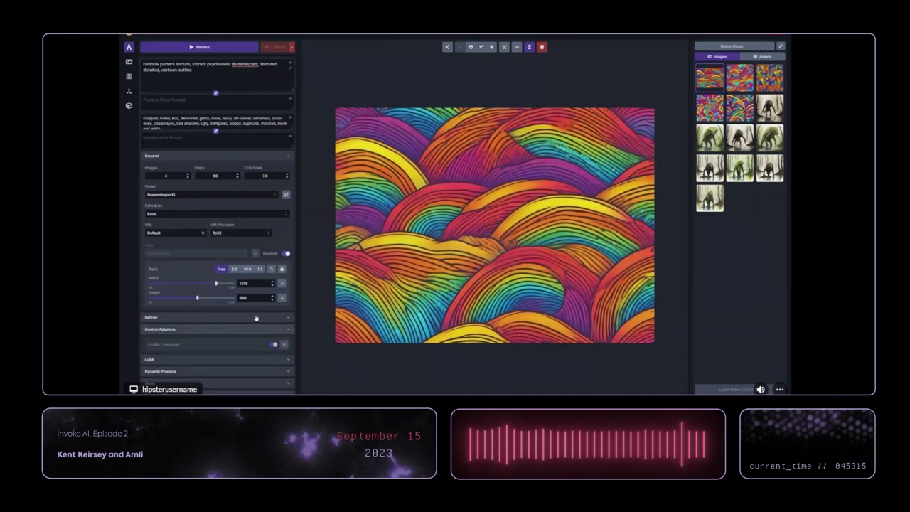
click(284, 344)
scroll(277, 313, down, 3)
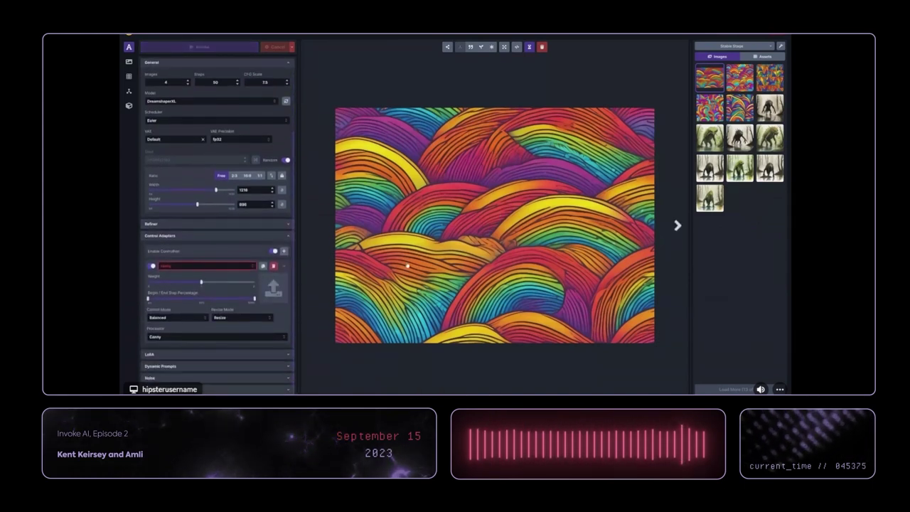
drag(482, 202, 274, 288)
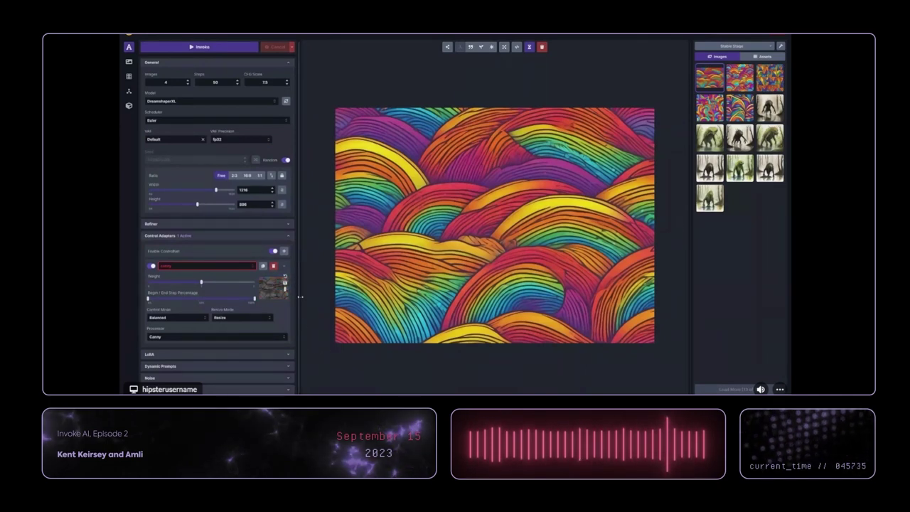
- Set the image to a 1:1 ratio at 1024 × 1024, and apply the control image's dimensions to the width and height
scroll(287, 284, up, 2)
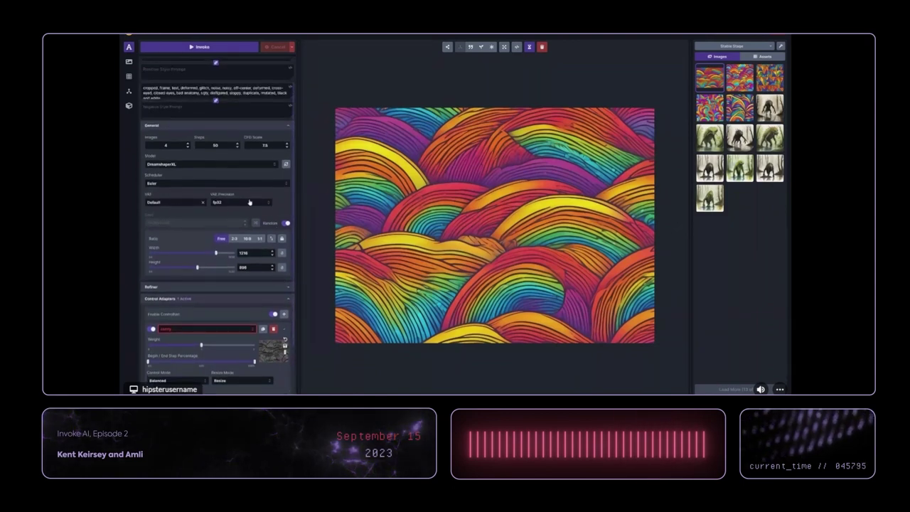
click(259, 238)
drag(213, 254, 204, 254)
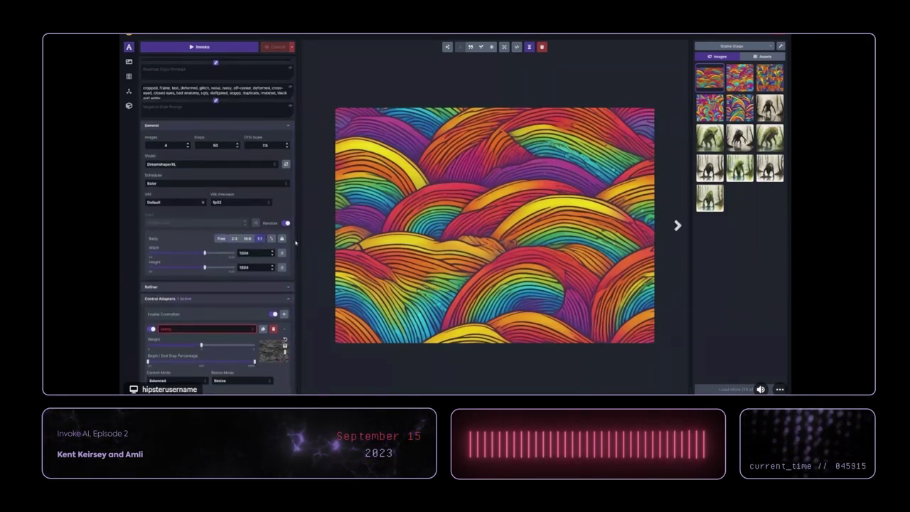
scroll(295, 243, down, 2)
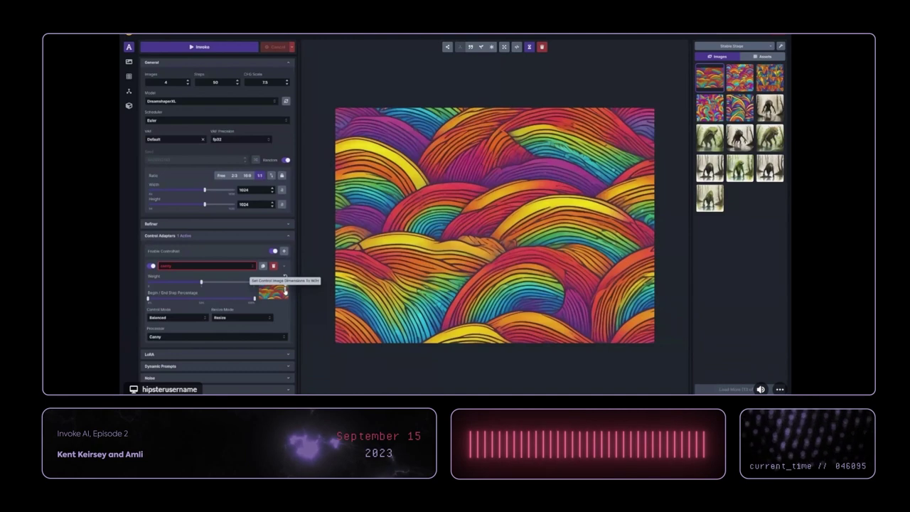
click(285, 276)
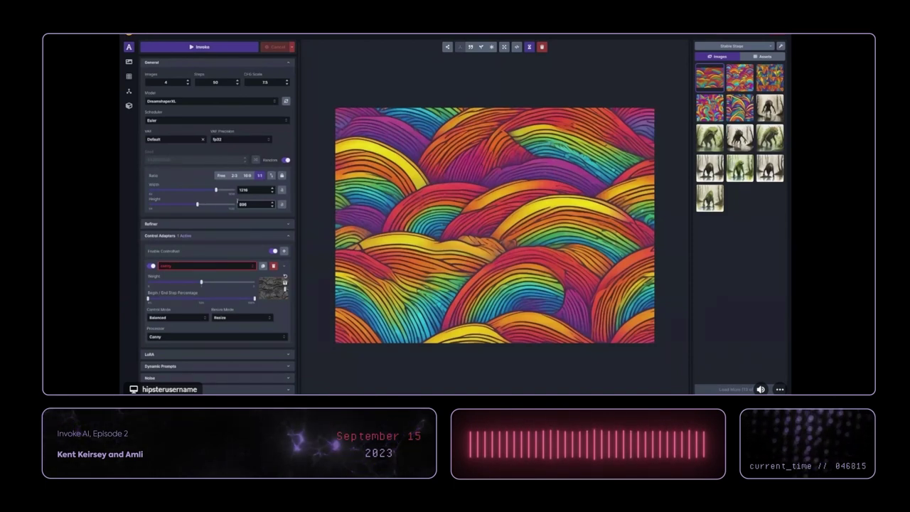
- Try an oversized width of 4032 while toggling the ratio lock, and bring the width back to 1216 with the ratio locked
click(281, 176)
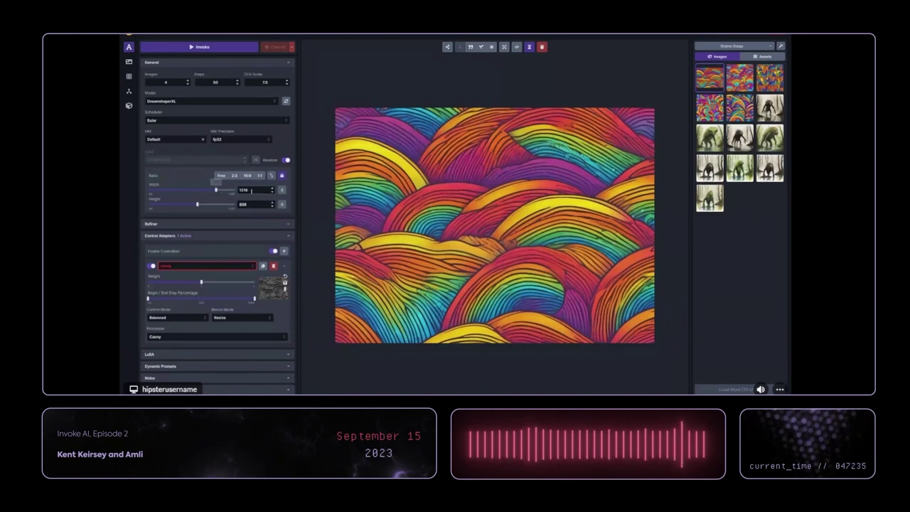
text(2048)
click(281, 175)
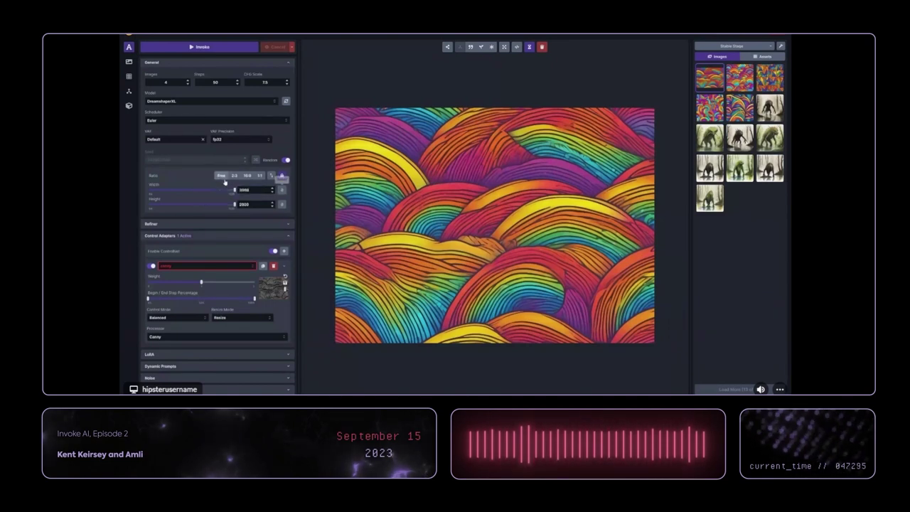
click(273, 188)
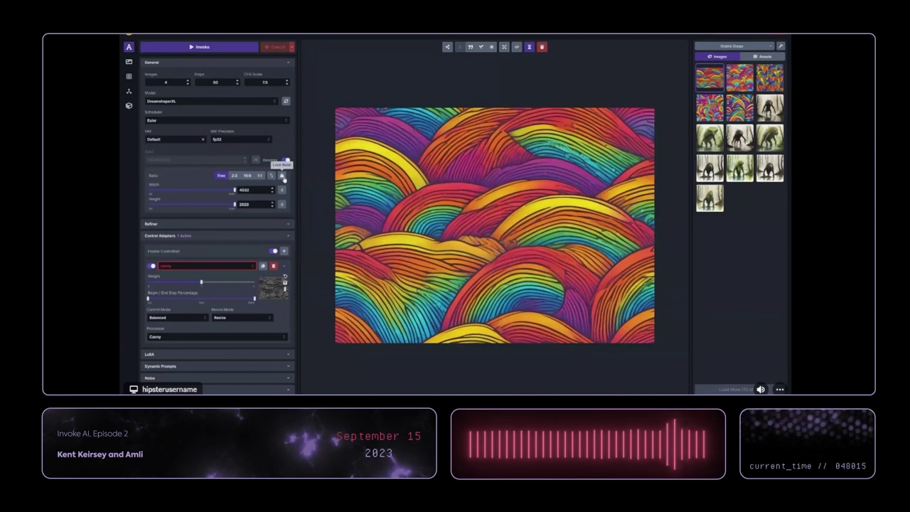
click(282, 174)
drag(235, 192, 217, 192)
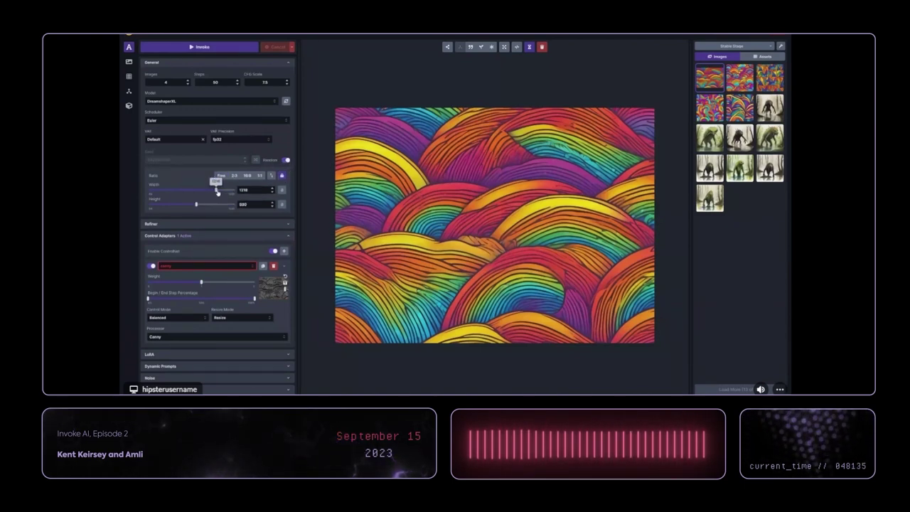
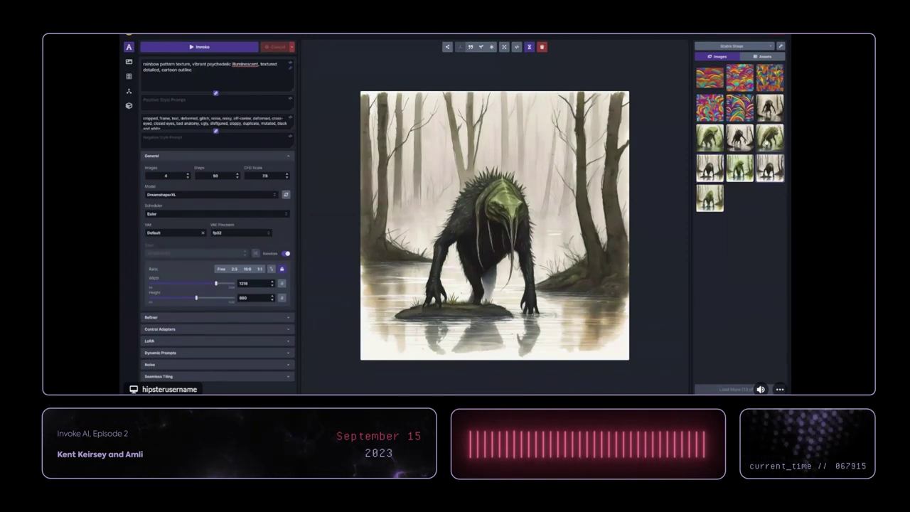
- Send the green tusked swamp creature image to the Unified Canvas and fit the bounding box to it at 1024 × 1024
click(769, 137)
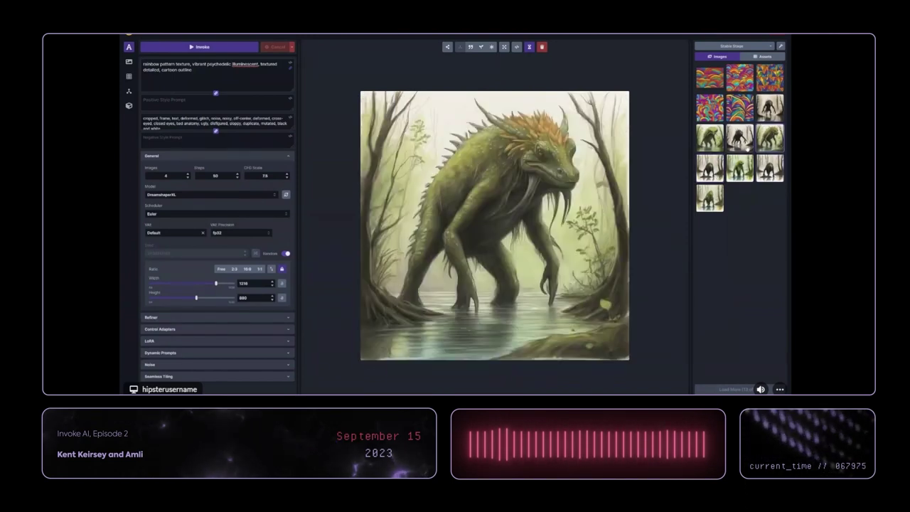
click(709, 143)
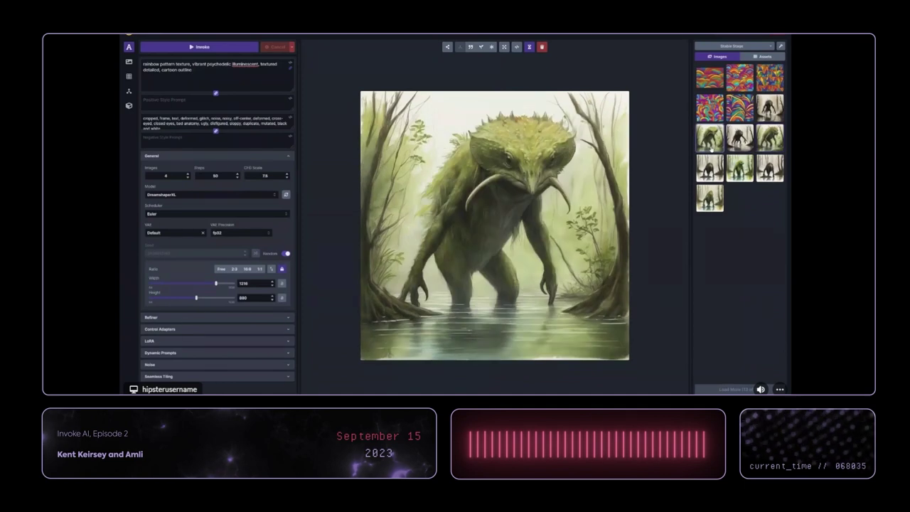
right_click(710, 147)
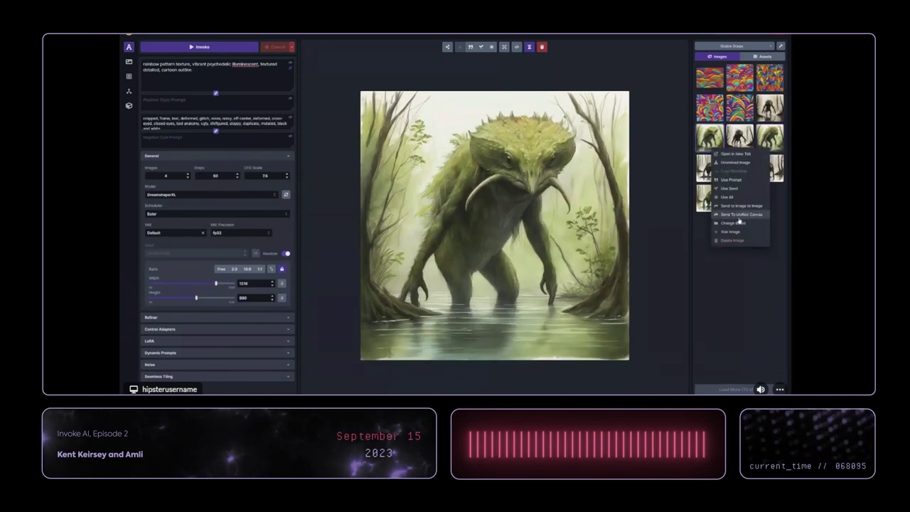
click(741, 214)
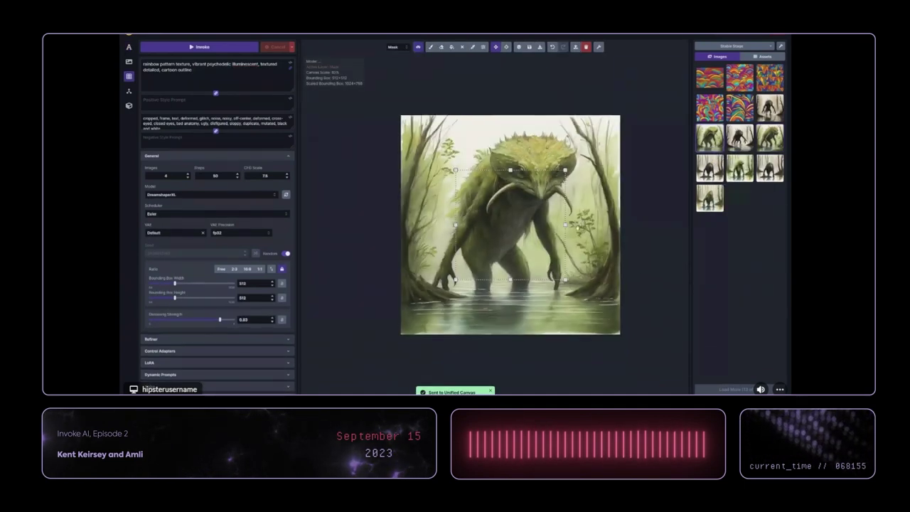
drag(560, 265, 613, 313)
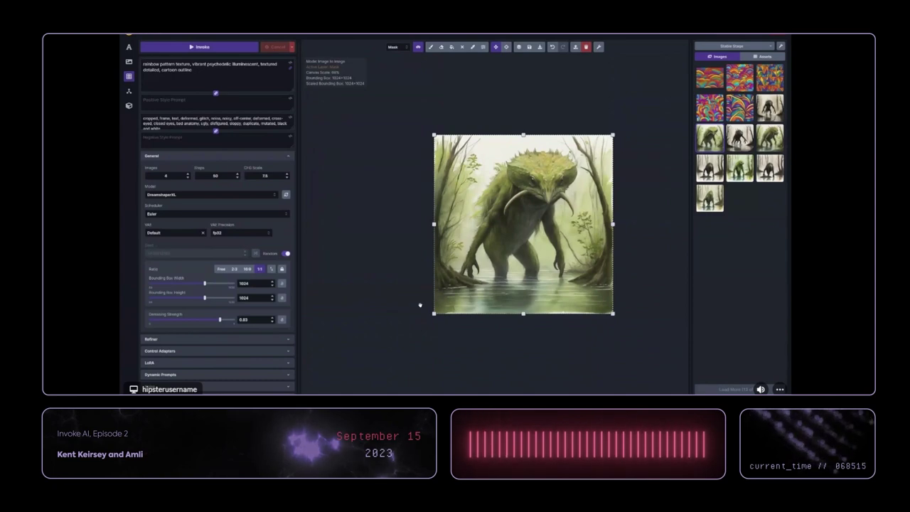
- Shrink the bounding box to 320 × 320 at the image's upper-right corner and select the mask brush
mouse_move(440, 275)
mouse_down()
mouse_move(441, 287)
mouse_move(435, 281)
mouse_up()
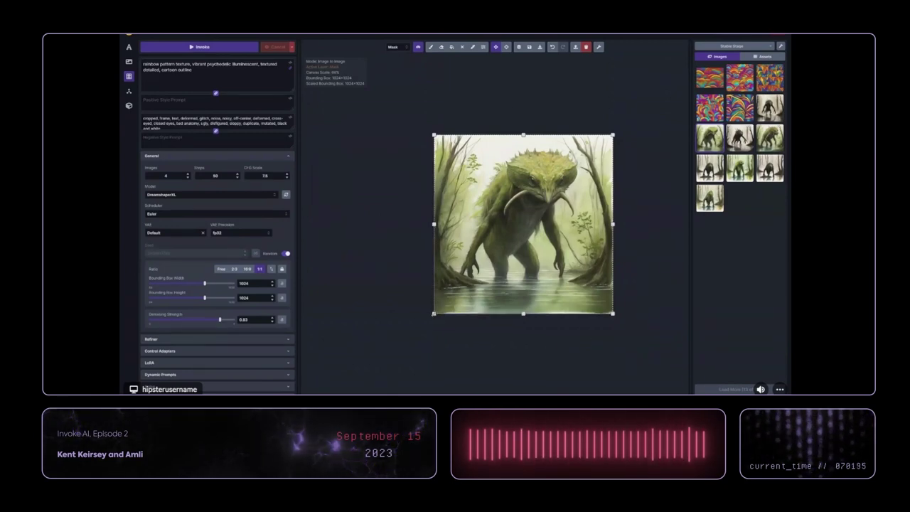
drag(434, 313, 555, 190)
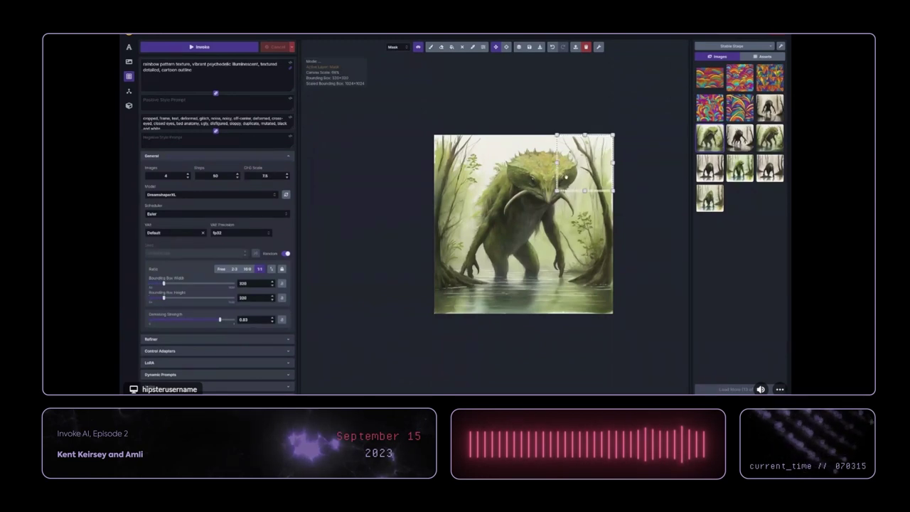
click(430, 48)
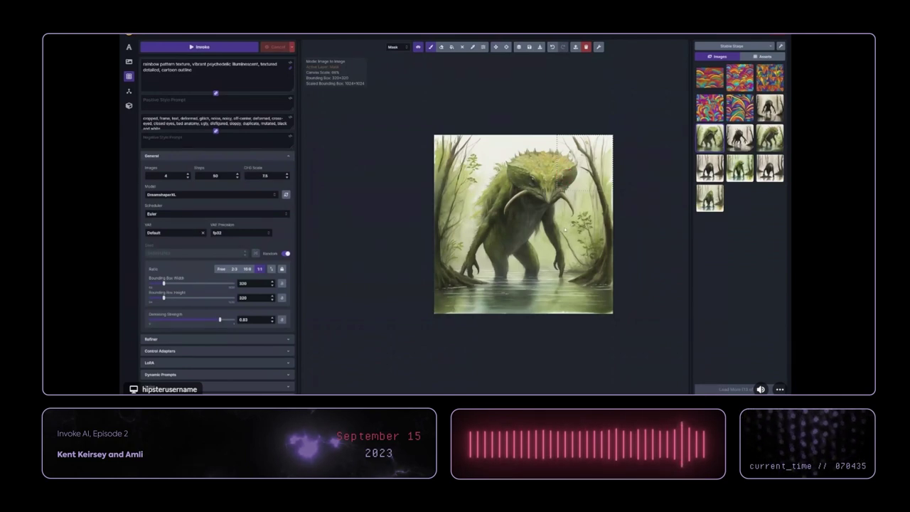
- Reuse the prompt of the green tusked swamp creature image from the gallery
right_click(700, 158)
right_click(716, 140)
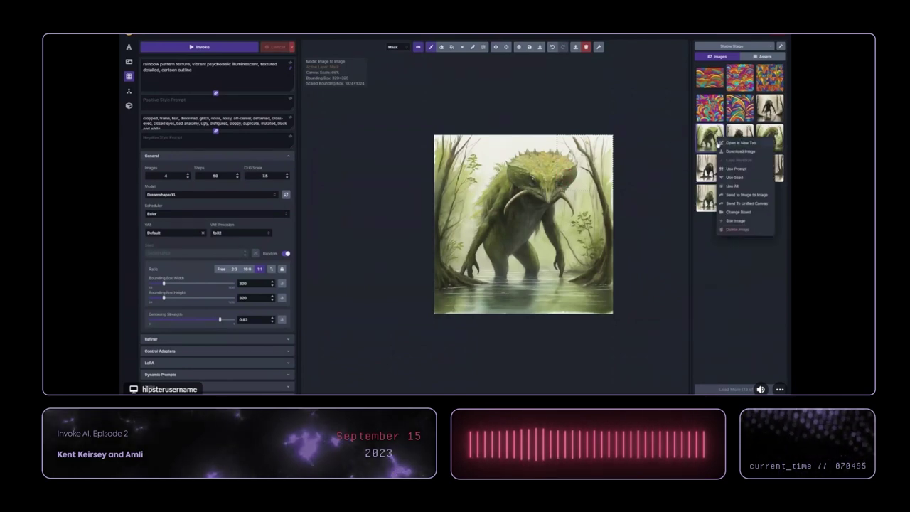
click(734, 169)
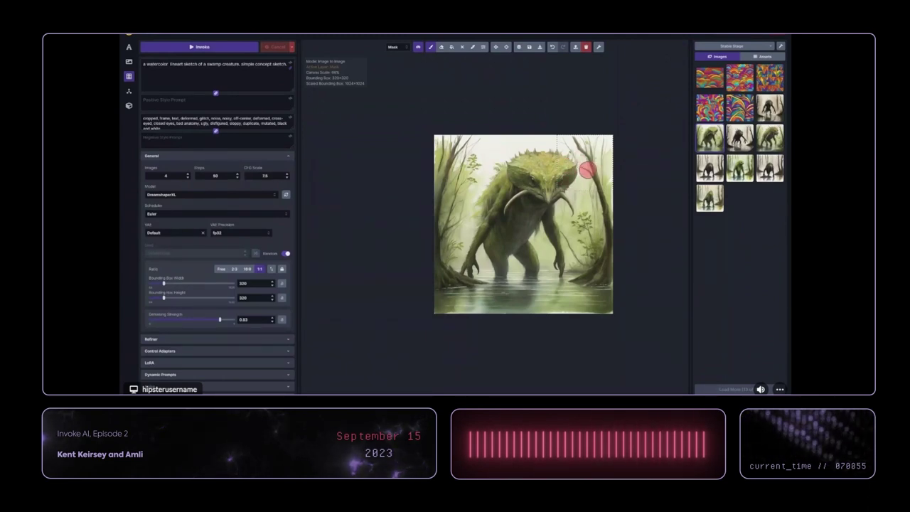
- Enlarge the bounding box to 576 × 576 and move it over the creature's head and upper body
scroll(579, 163, up, 5)
scroll(600, 168, up, 4)
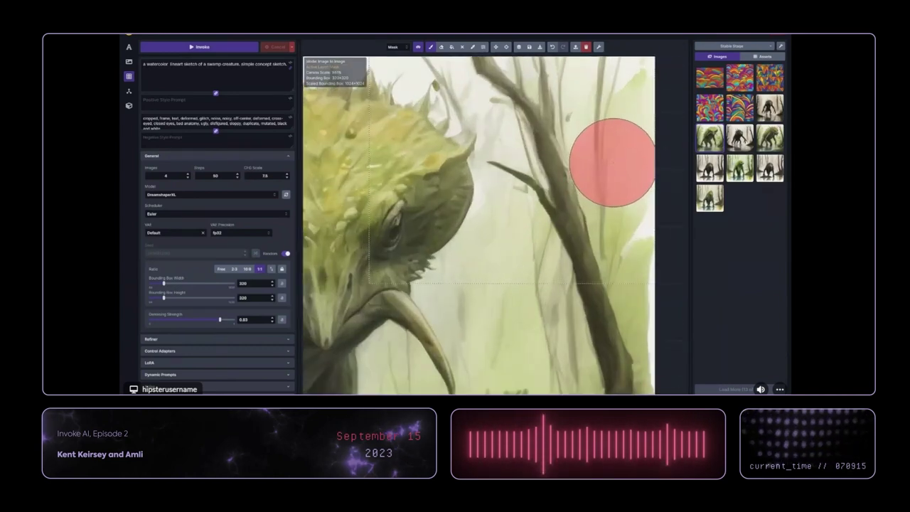
key(v)
drag(418, 185, 406, 260)
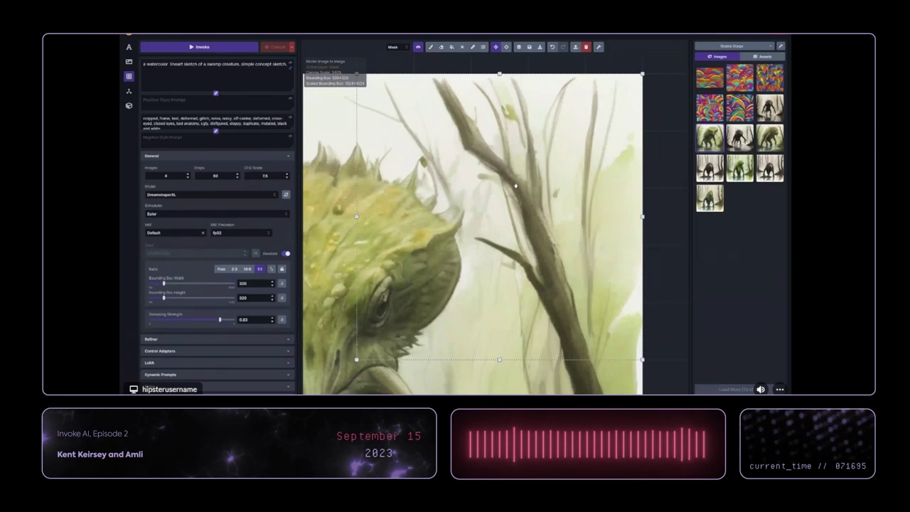
scroll(515, 185, down, 3)
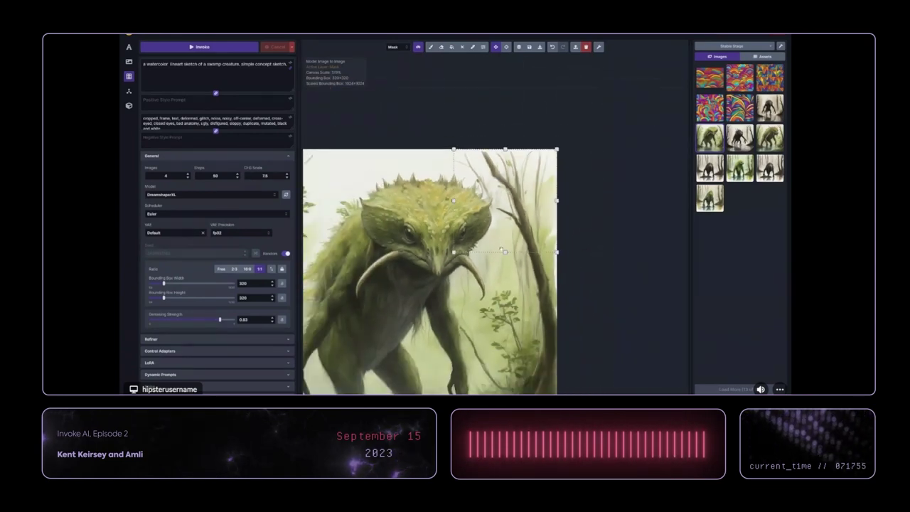
scroll(499, 242, down, 1)
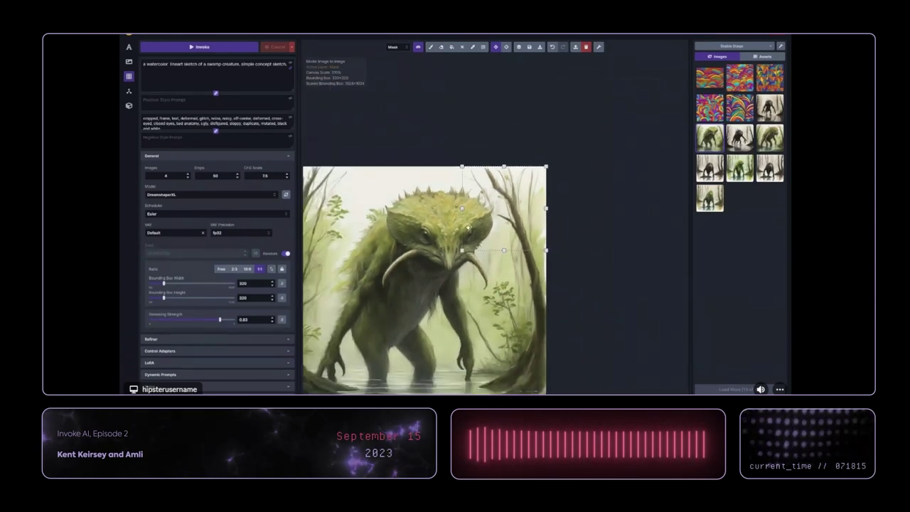
scroll(470, 223, down, 2)
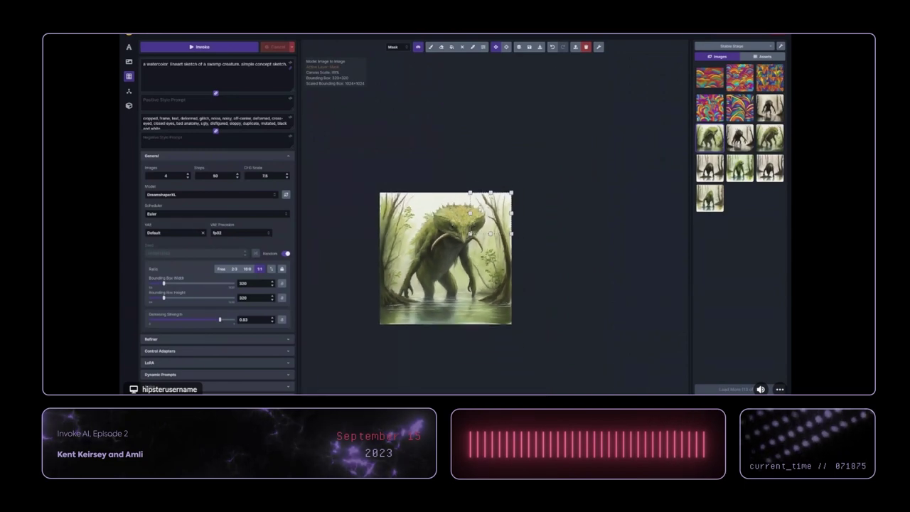
drag(469, 233, 437, 267)
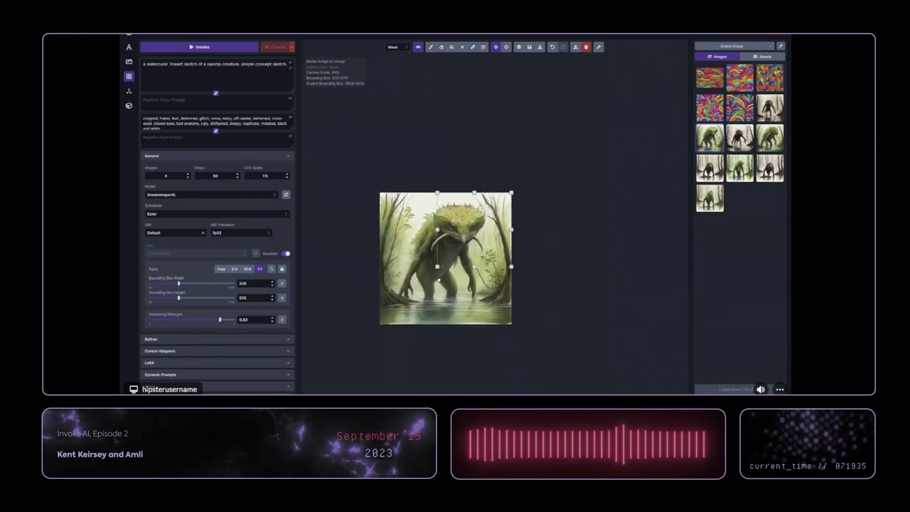
drag(469, 235, 453, 235)
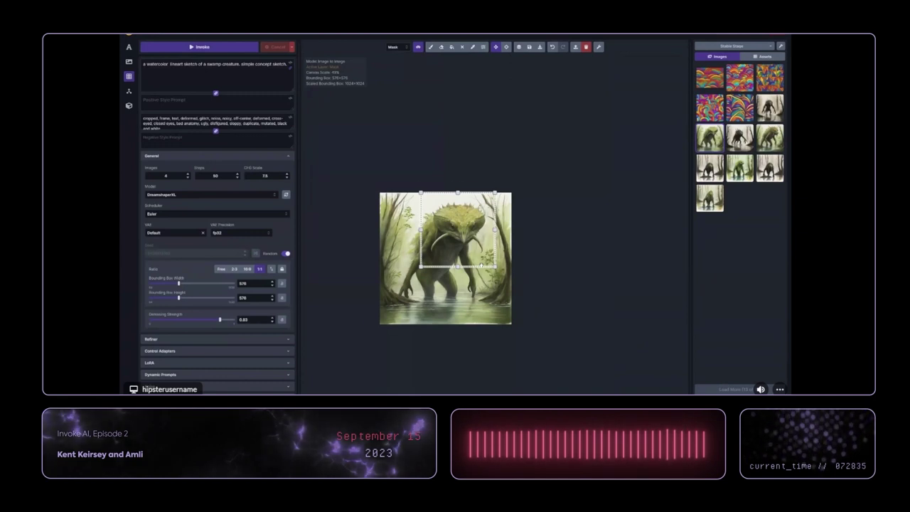
- Tighten the bounding box to 448 × 448 around the creature's head and paint an inpaint mask over the head and tusks
scroll(482, 265, up, 3)
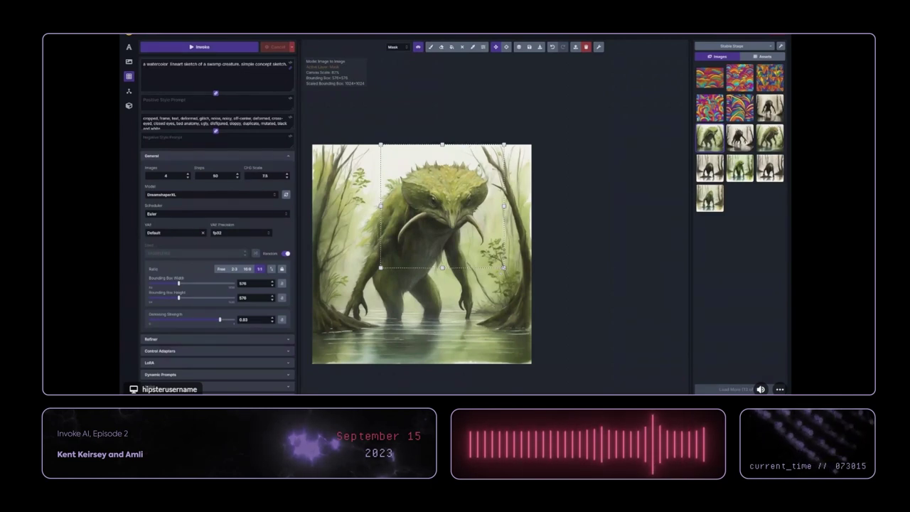
drag(504, 268, 489, 254)
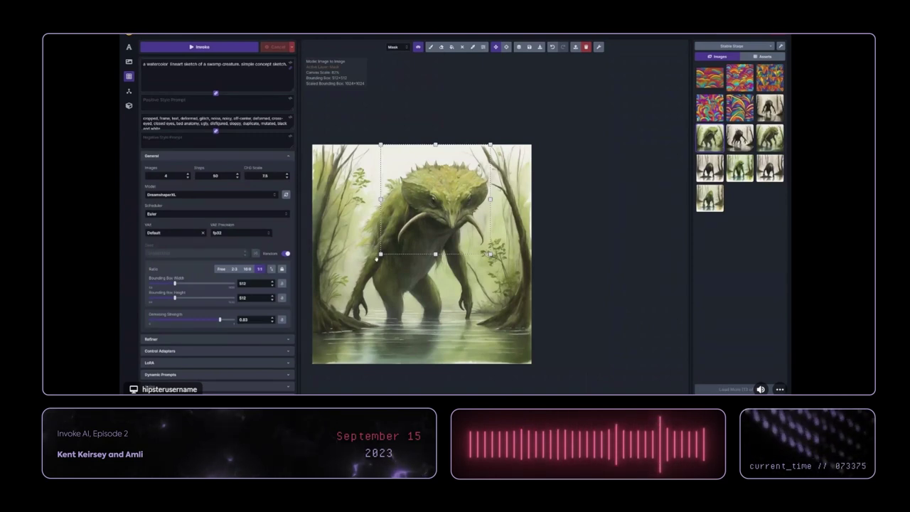
drag(381, 254, 412, 225)
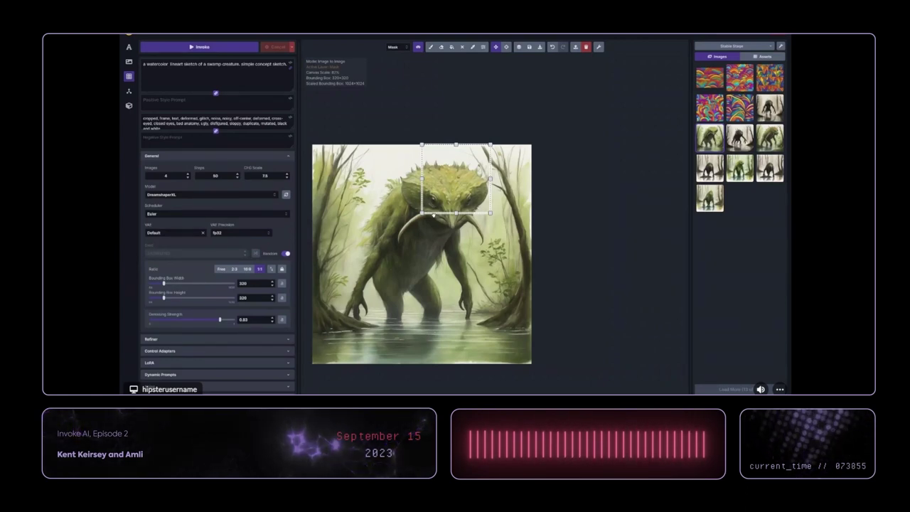
drag(424, 213, 386, 254)
mouse_move(455, 208)
mouse_down()
mouse_move(456, 221)
mouse_move(412, 190)
mouse_move(412, 174)
mouse_move(432, 163)
mouse_move(438, 177)
mouse_move(433, 167)
mouse_move(444, 160)
mouse_move(406, 158)
mouse_move(470, 170)
mouse_move(477, 236)
mouse_move(451, 213)
mouse_move(444, 185)
mouse_move(433, 226)
mouse_move(431, 213)
mouse_move(416, 217)
mouse_move(402, 243)
mouse_up()
key(b)
key(e)
key(b)
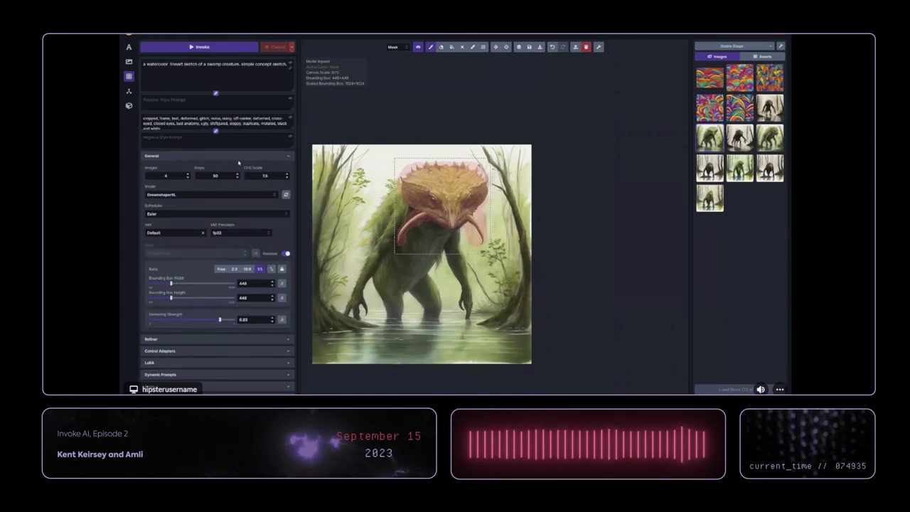
- Rewrite the prompt as a closer-up portrait of a swamp creature face, replacing the watercolor lineart sketch wording with "oil painting, details"
click(145, 68)
text(closer-up portrait )
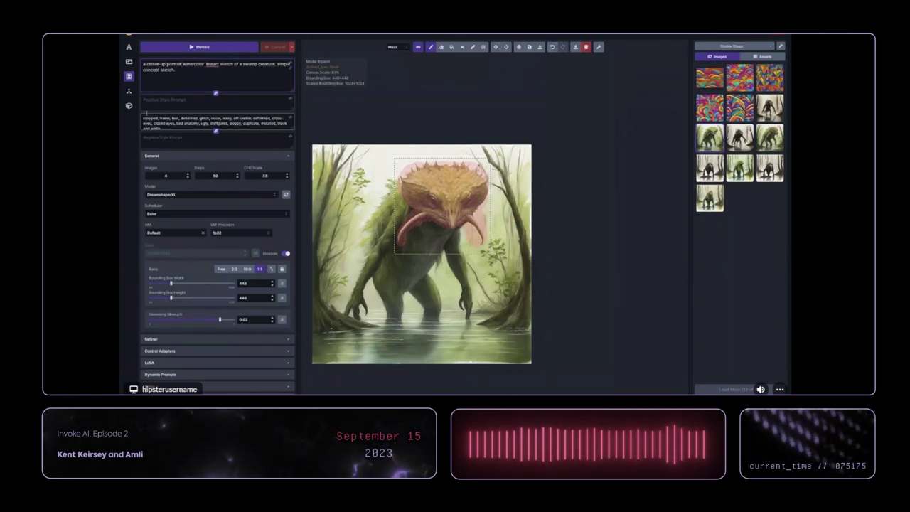
text(,)
drag(183, 64, 237, 64)
key(BackSpace)
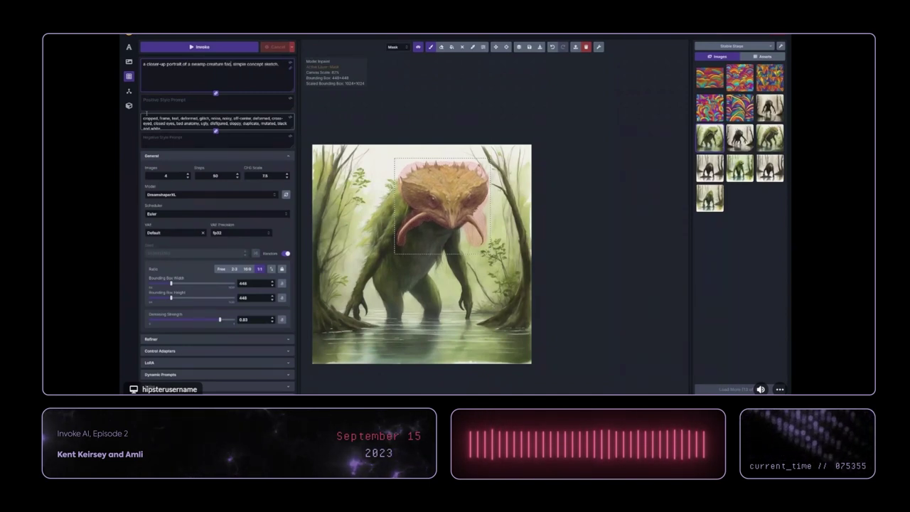
text(watercolor lineart sketch)
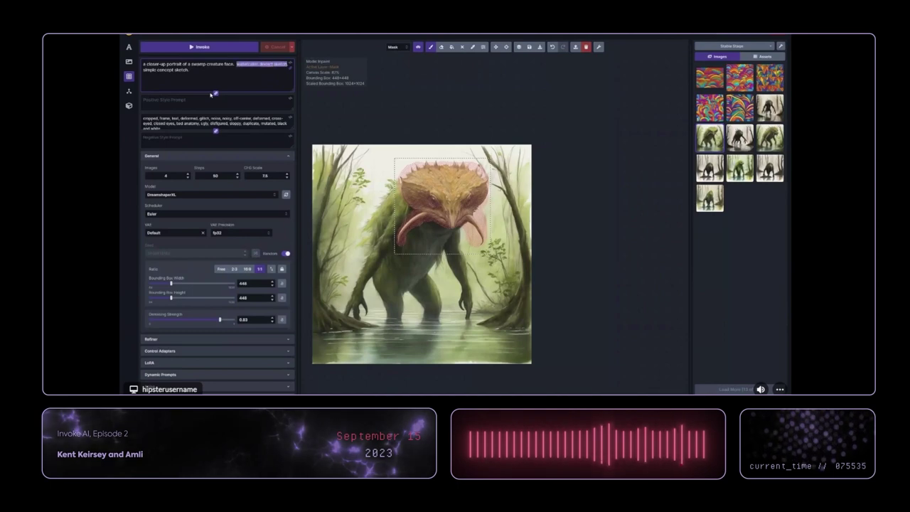
key(ctrl+shift+Left)
key(ctrl+shift+Left)
key(ctrl+shift+Left)
text(oil)
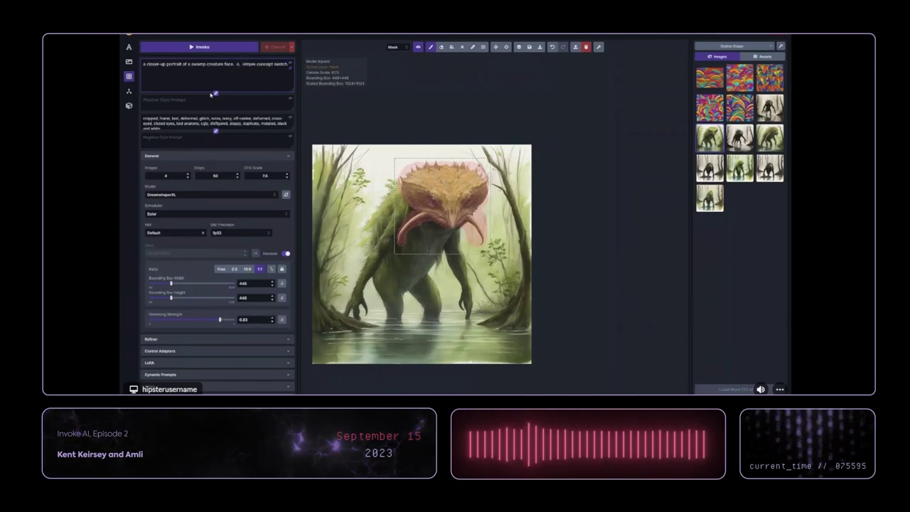
text( painting, detail,)
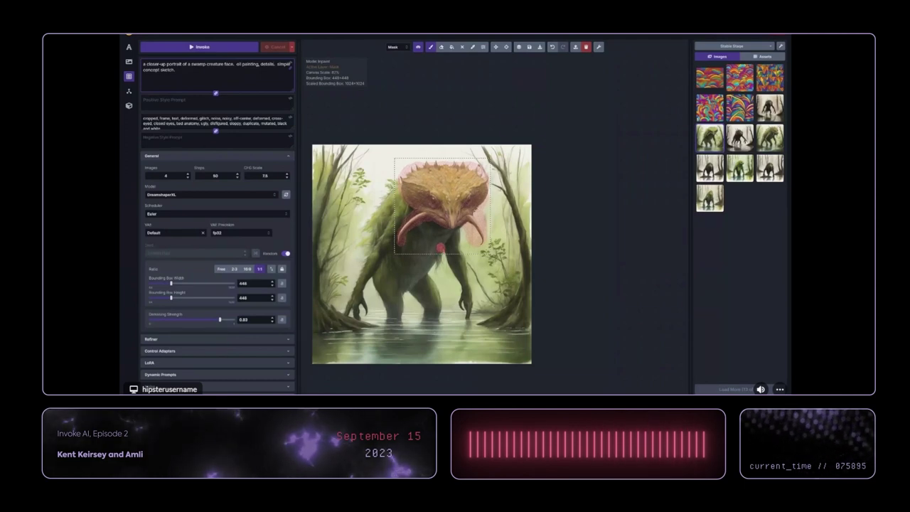
- Try denoising strengths of 1 and 0.4, settle on 0.75, and generate the masked face
drag(219, 319, 235, 319)
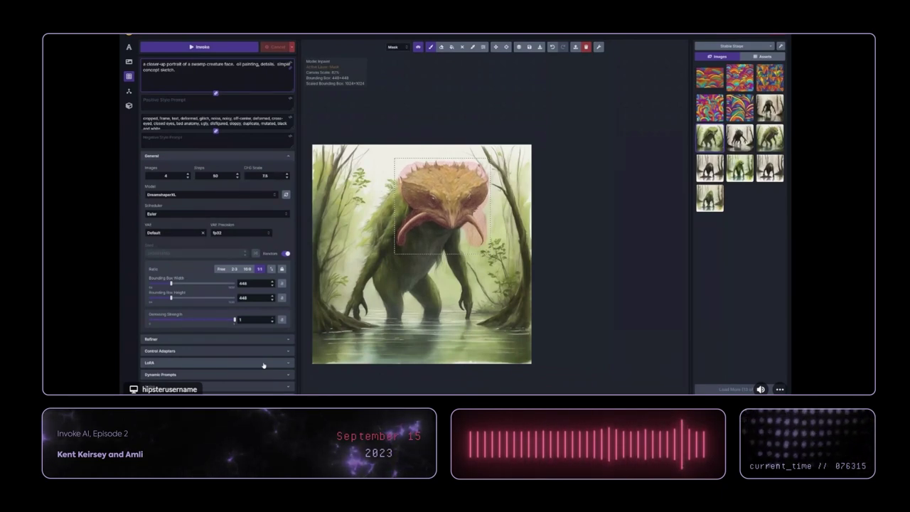
click(183, 321)
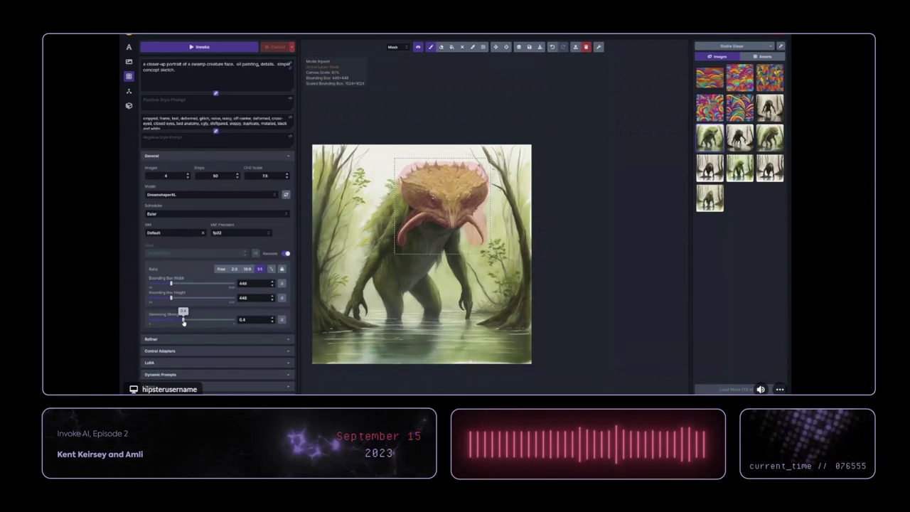
drag(183, 320, 212, 322)
click(202, 47)
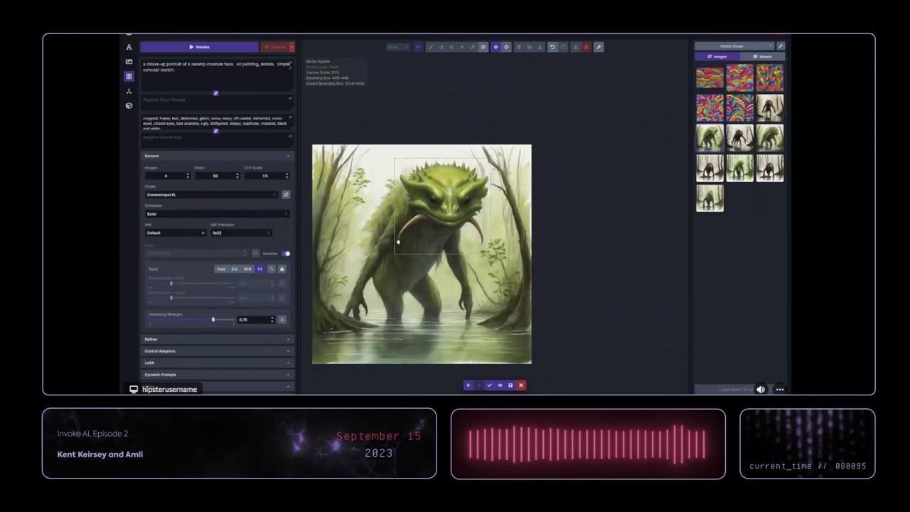
- Cycle through the generated face variations on the canvas to compare them
key(Left)
key(Left)
key(Left)
key(Left)
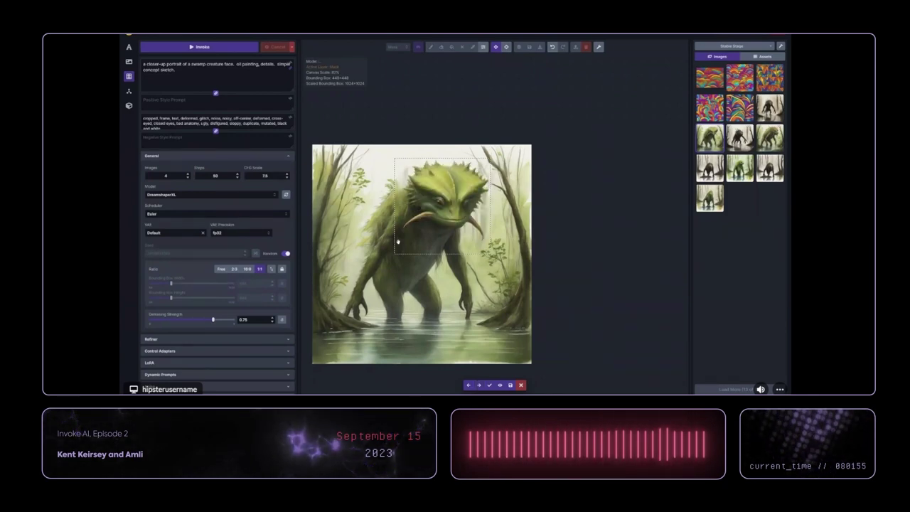
key(Right)
key(Right)
key(Right)
key(Right)
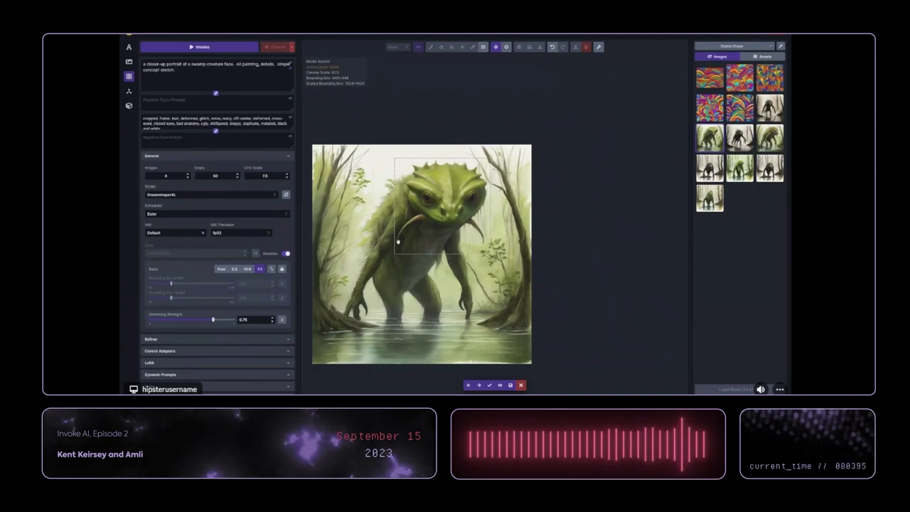
key(Right)
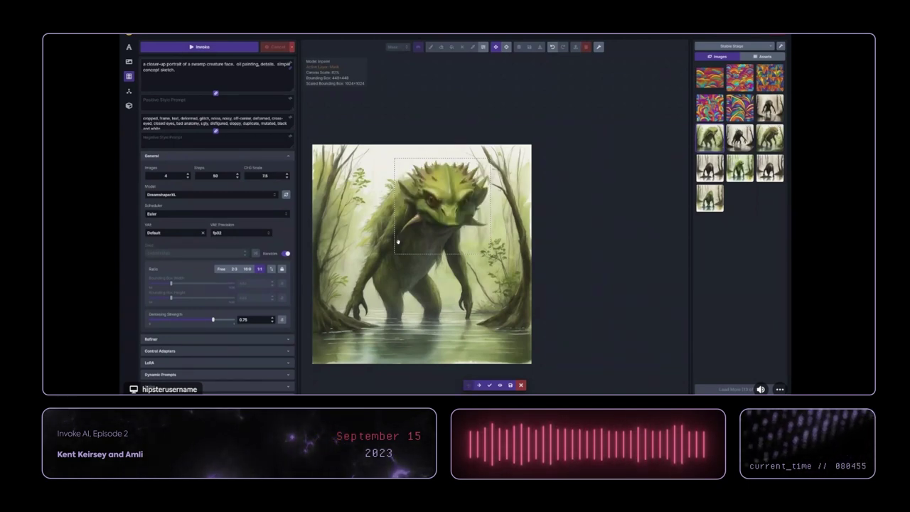
key(Right)
key(Right)
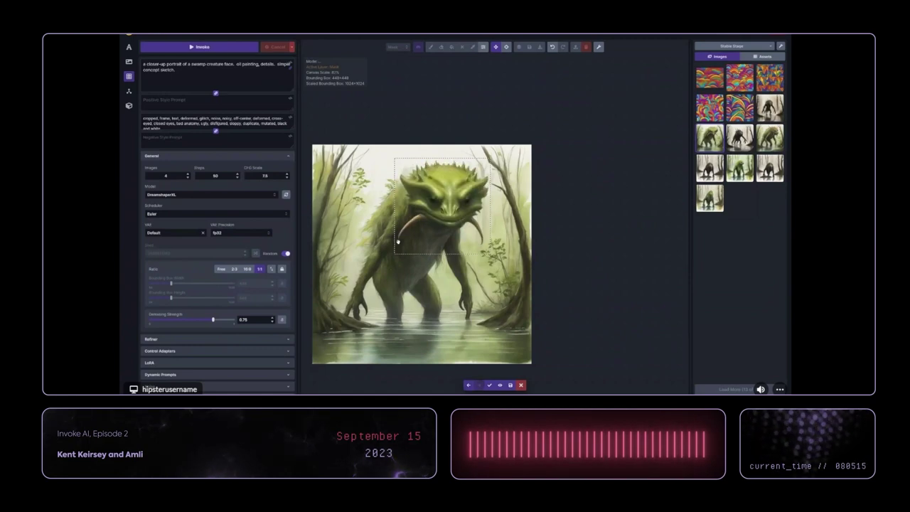
- Accept the smooth green, wide-mouthed face variation onto the canvas and clear the inpaint mask
click(490, 384)
key(shift+c)
key(v)
mouse_move(461, 256)
mouse_down()
mouse_move(489, 366)
mouse_move(459, 359)
mouse_move(459, 241)
mouse_move(463, 258)
mouse_up()
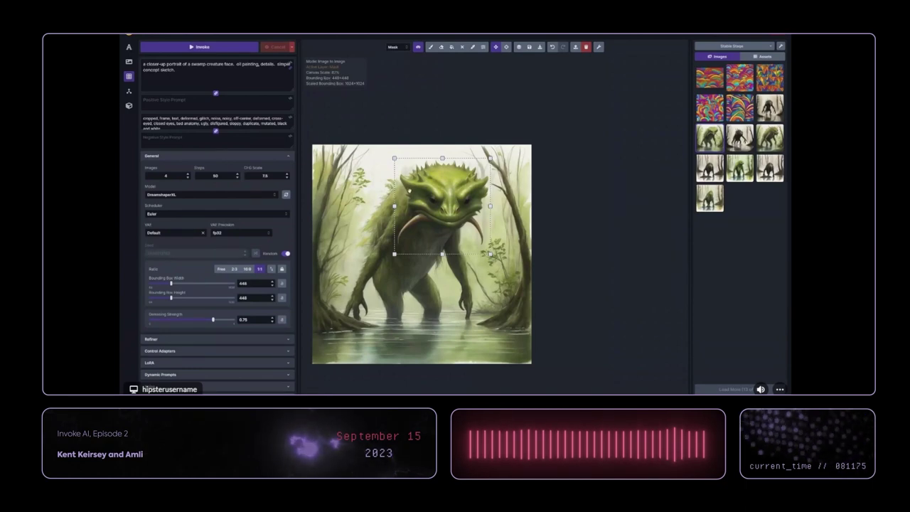
scroll(431, 189, up, 1)
scroll(431, 189, up, 1)
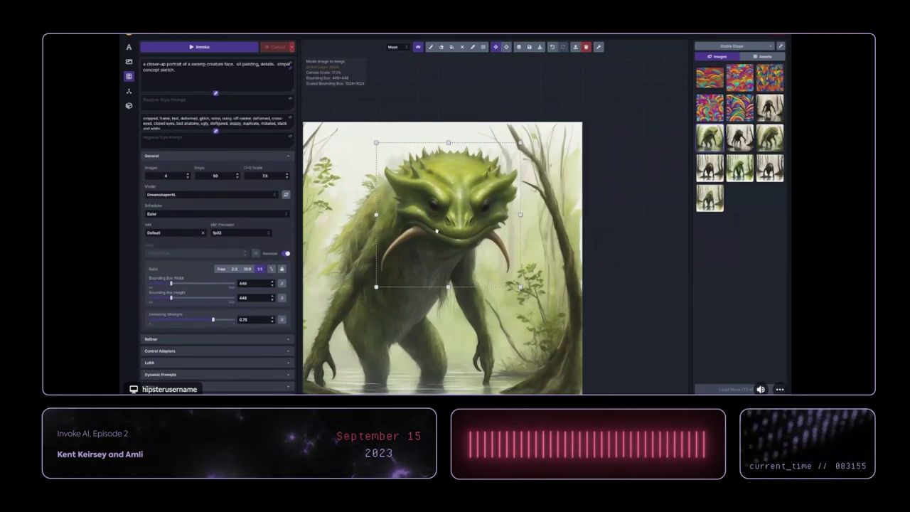
- Expand the Infill and Scaling settings and set Scale Before Processing to Auto
scroll(206, 341, down, 1)
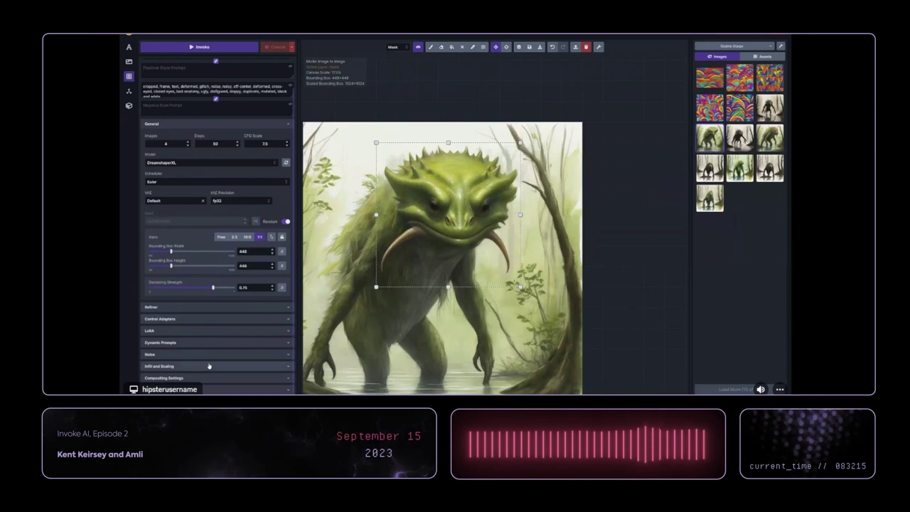
click(211, 366)
scroll(206, 359, down, 3)
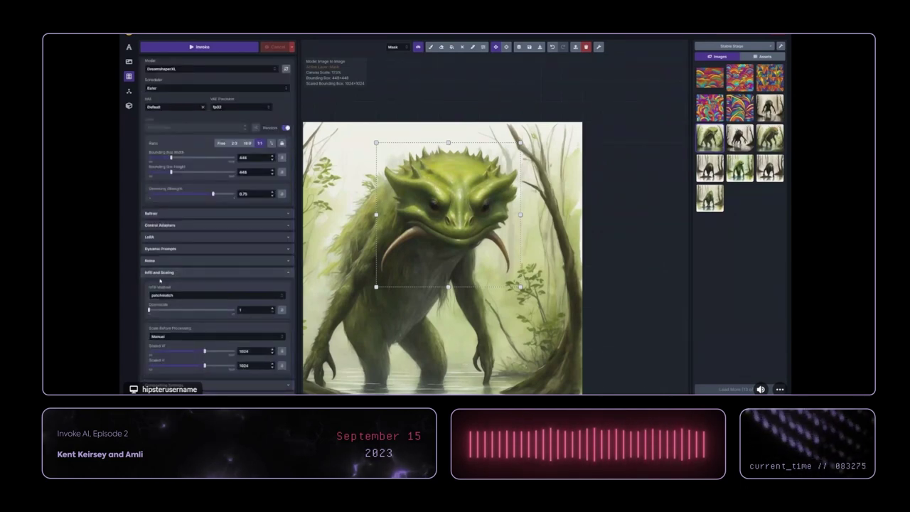
click(176, 335)
click(180, 357)
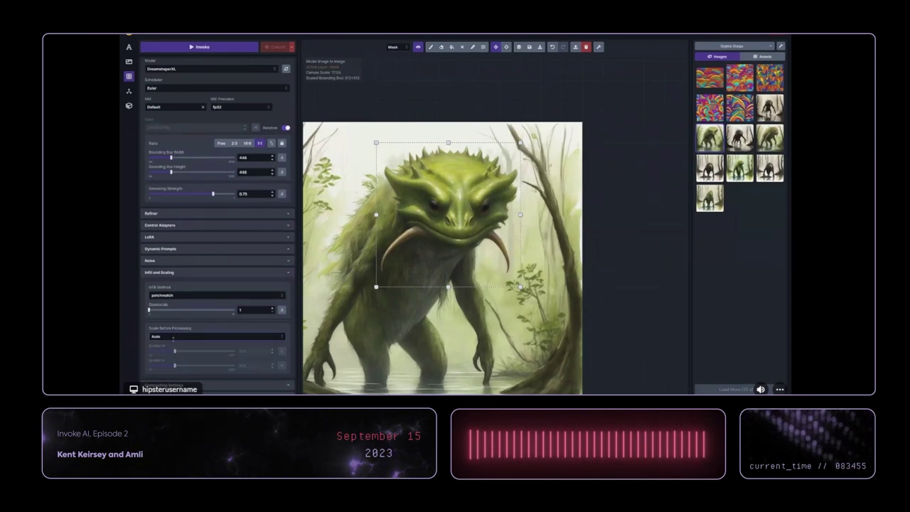
- Set Scale Before Processing to Manual and reset both the scaled width and scaled height to 1024
click(182, 335)
click(175, 348)
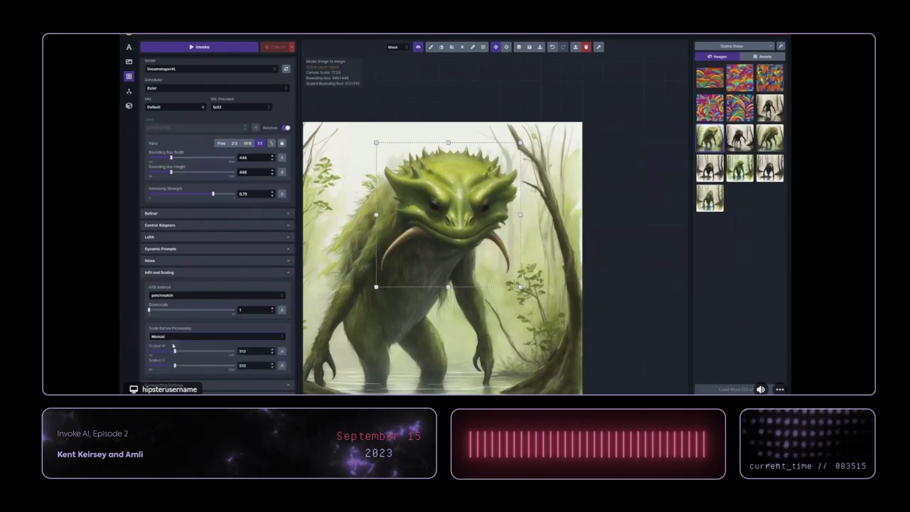
click(281, 350)
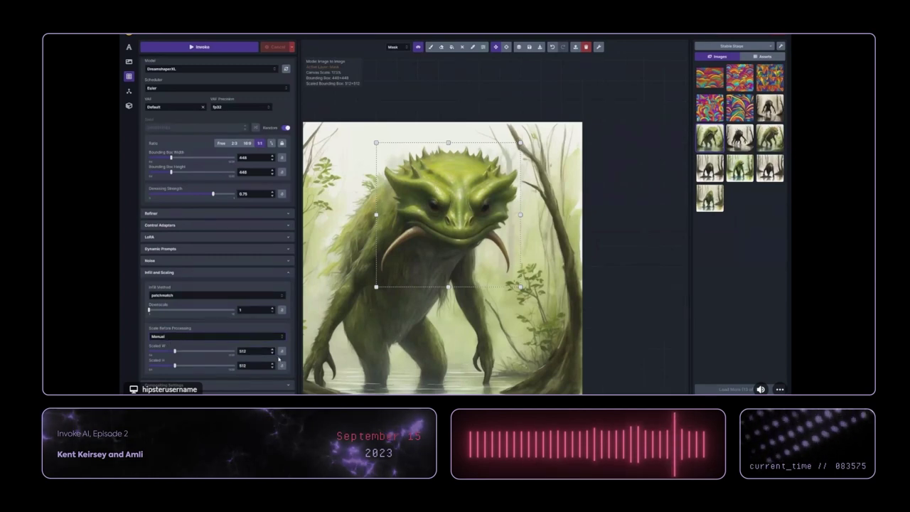
click(281, 365)
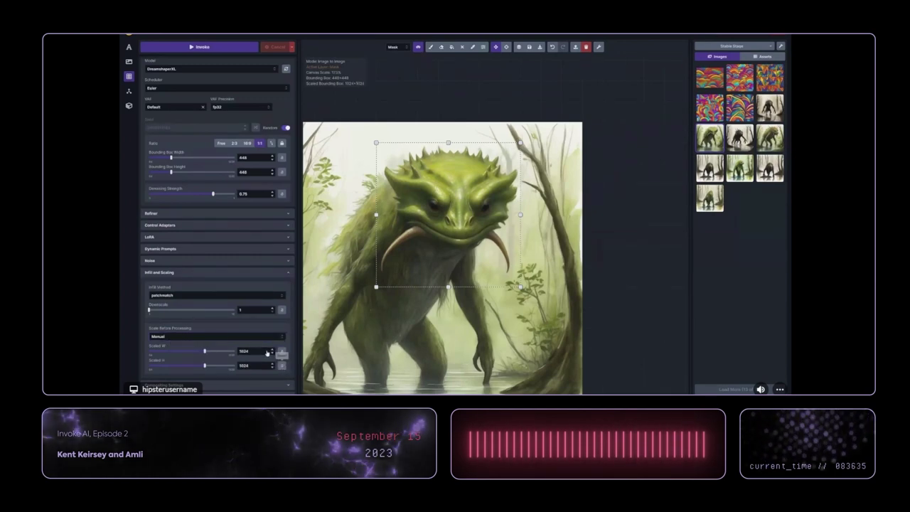
key(ctrl+plus)
key(ctrl+plus)
key(ctrl+plus)
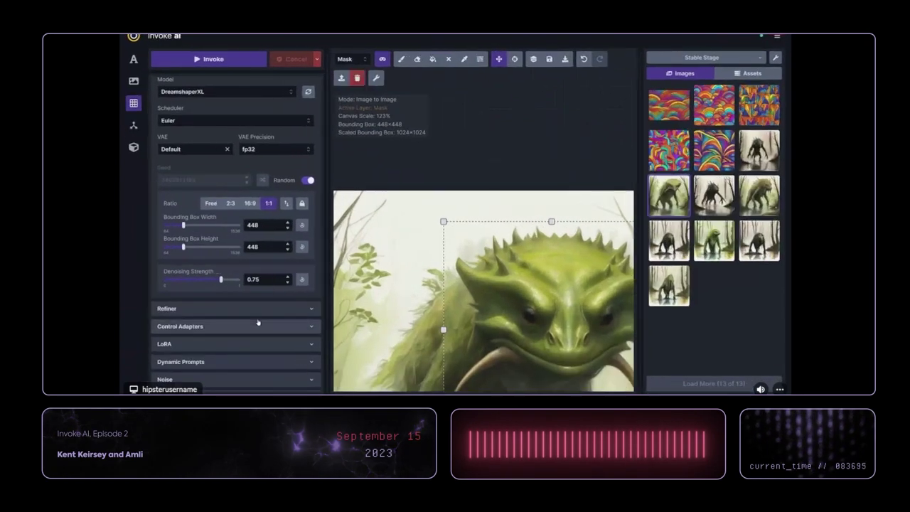
scroll(275, 289, down, 5)
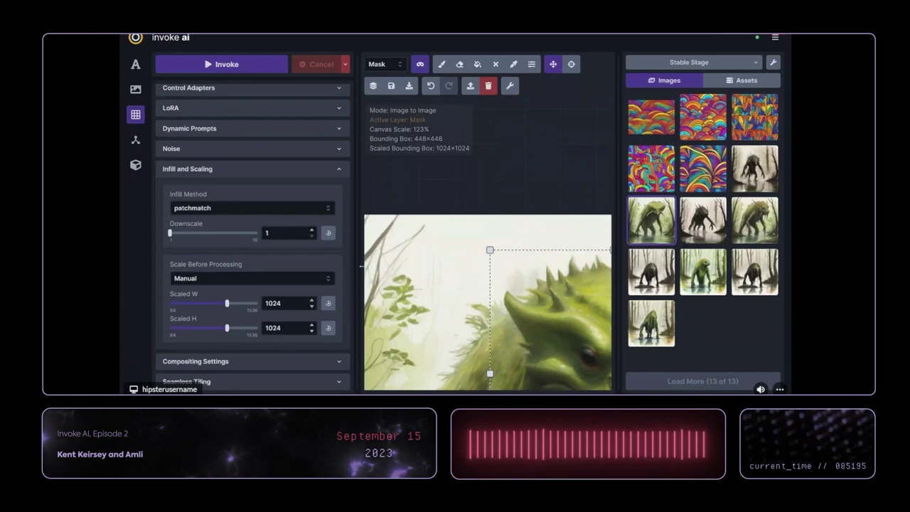
- Enlarge the bounding box to 1024×1024 and shift it partly beyond the image's left edge
scroll(458, 226, down, 10)
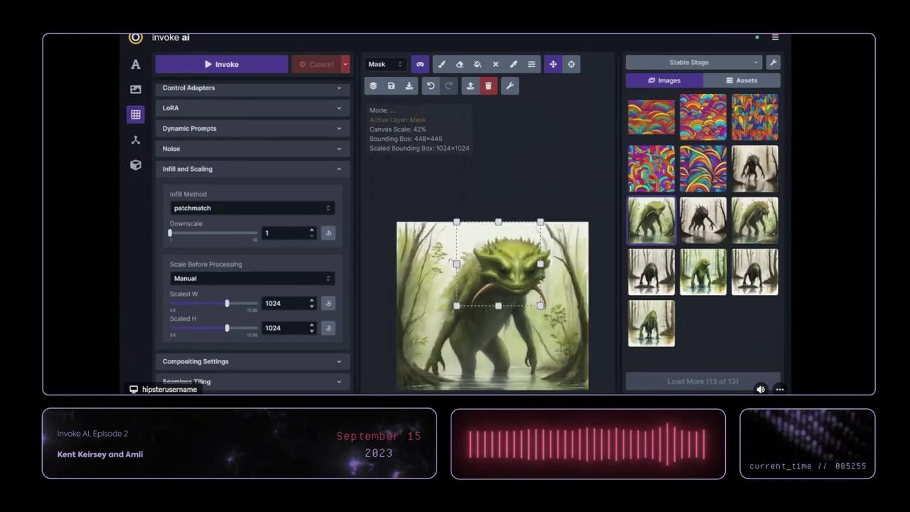
scroll(441, 284, down, 3)
scroll(459, 306, up, 3)
drag(459, 306, 495, 262)
drag(512, 228, 404, 335)
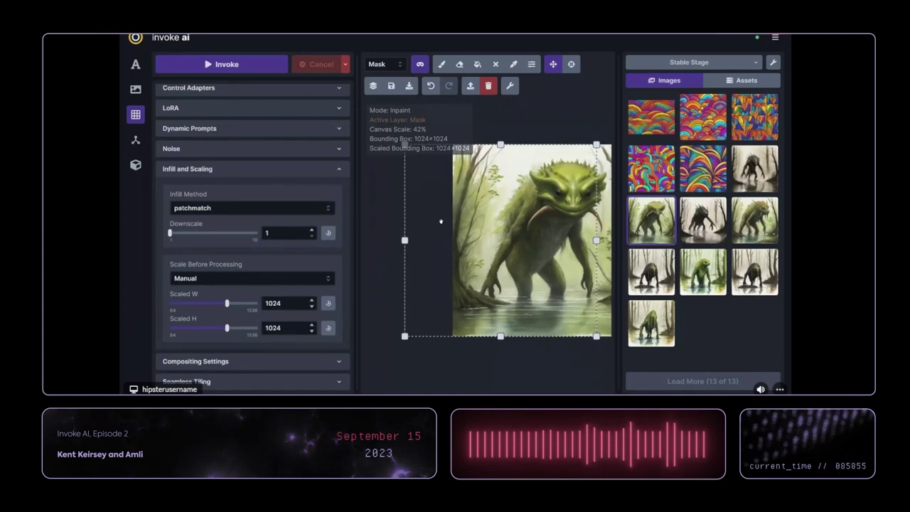
- Set the infill method to lama and reposition the bounding box to extend about a quarter of its width past the image's left edge
click(270, 208)
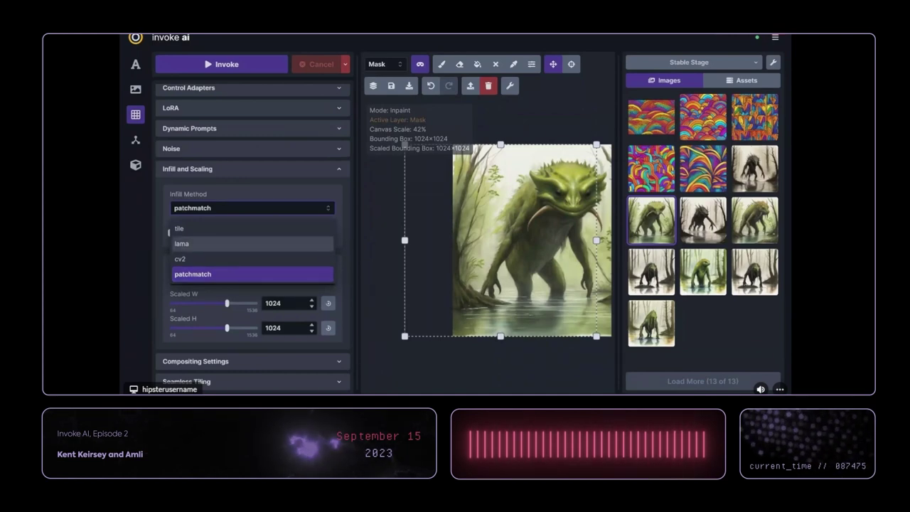
key(Escape)
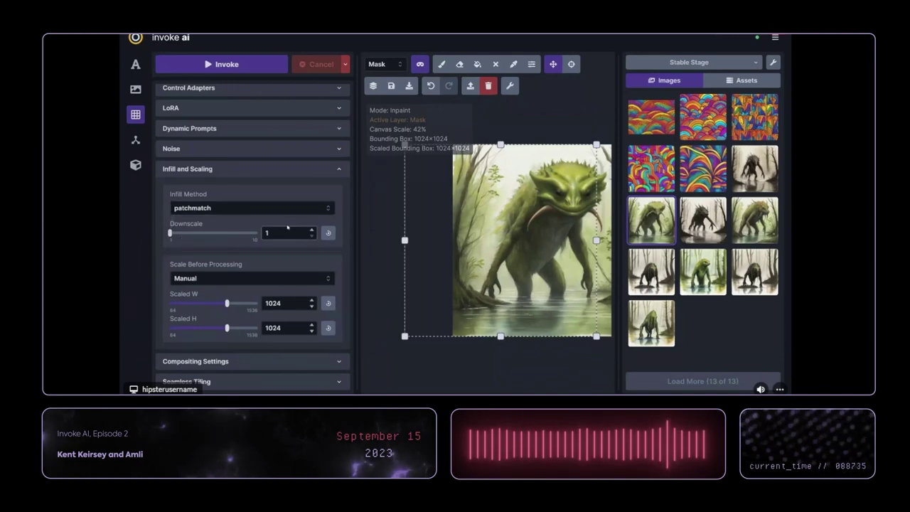
drag(415, 283, 456, 281)
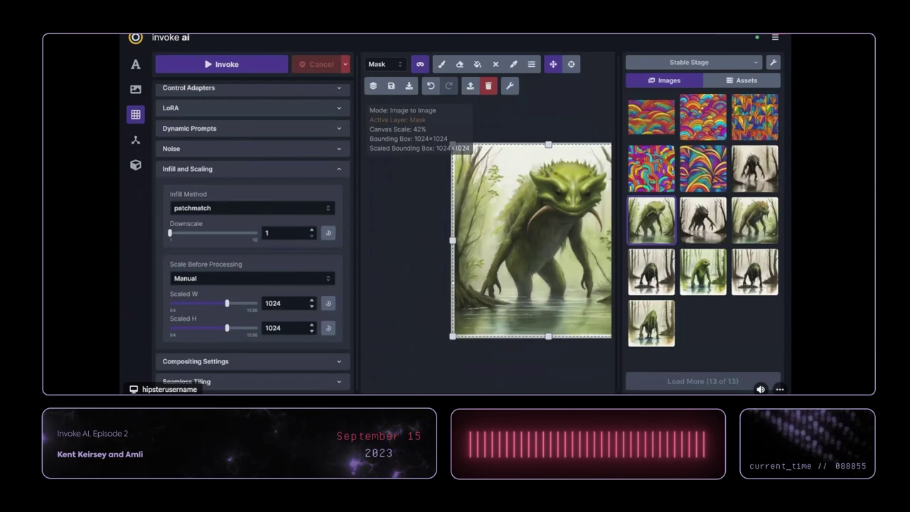
drag(444, 282, 407, 282)
click(256, 207)
click(258, 243)
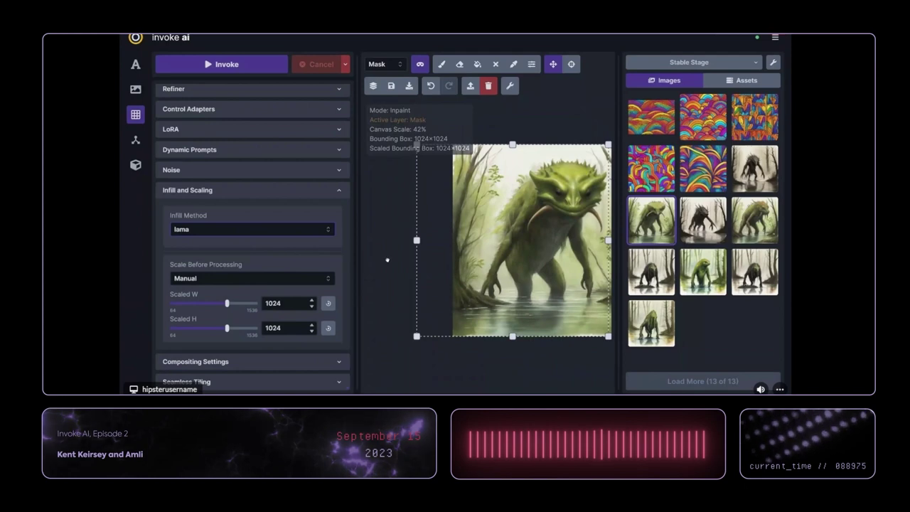
scroll(386, 258, down, 3)
drag(409, 276, 401, 276)
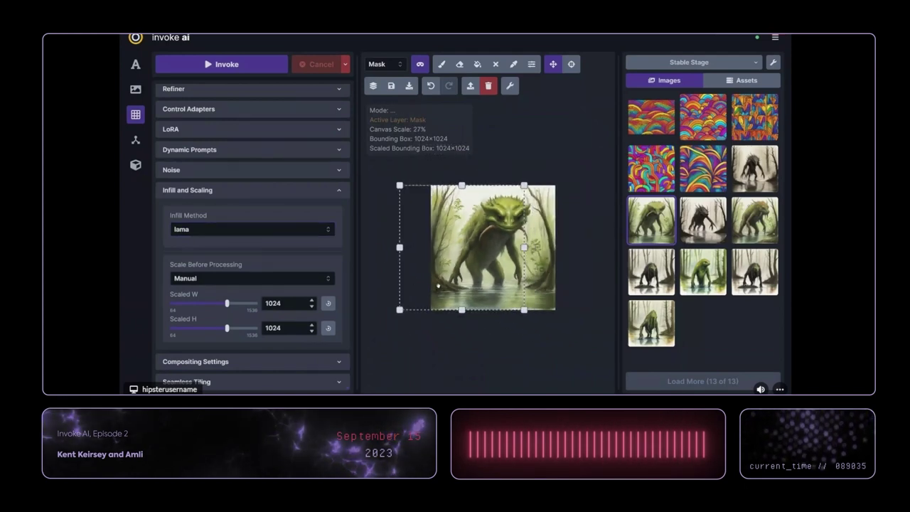
- Expand the Compositing Settings and review the coherence pass and mask adjustment options
click(274, 362)
scroll(285, 331, down, 3)
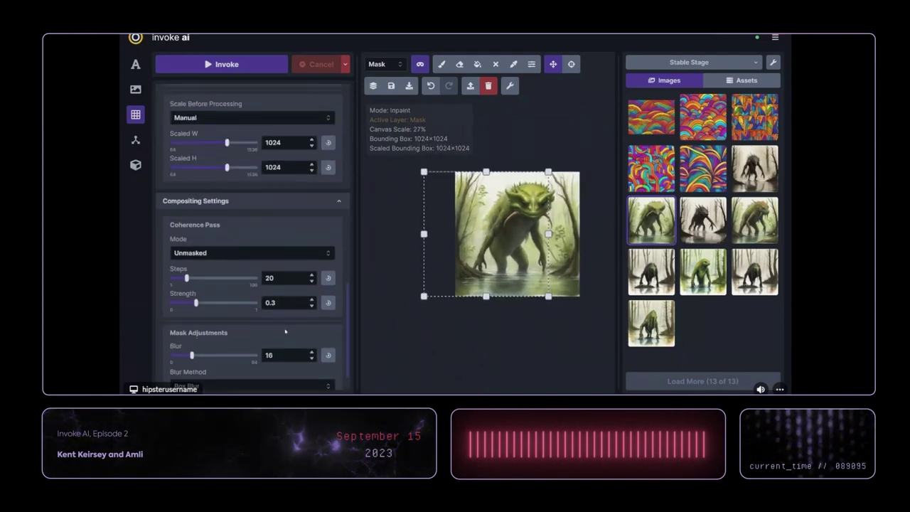
scroll(272, 220, up, 7)
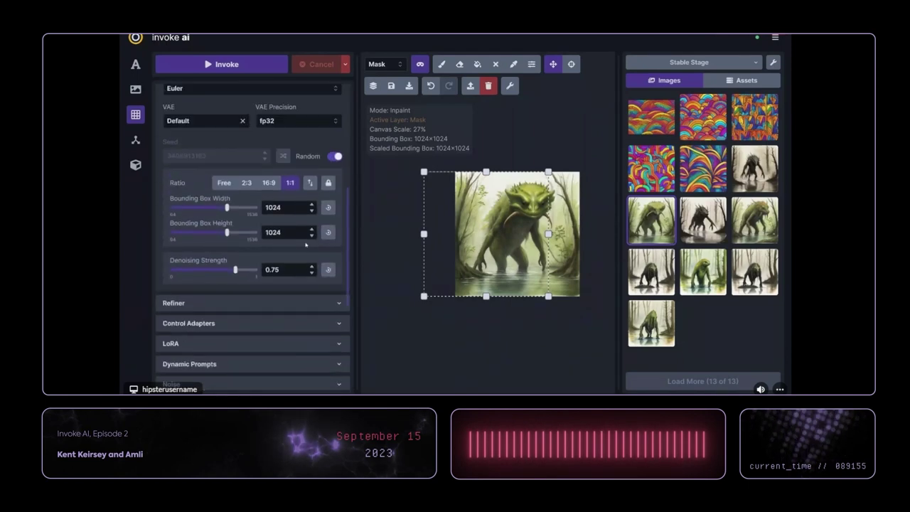
scroll(398, 208, down, 2)
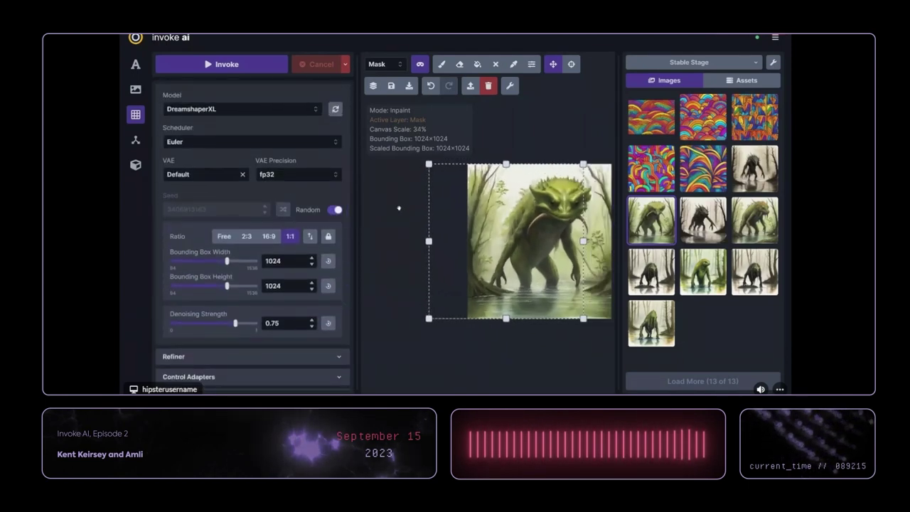
- Shrink the interface scale and narrow the gallery to give the canvas more room
key(ctrl+minus)
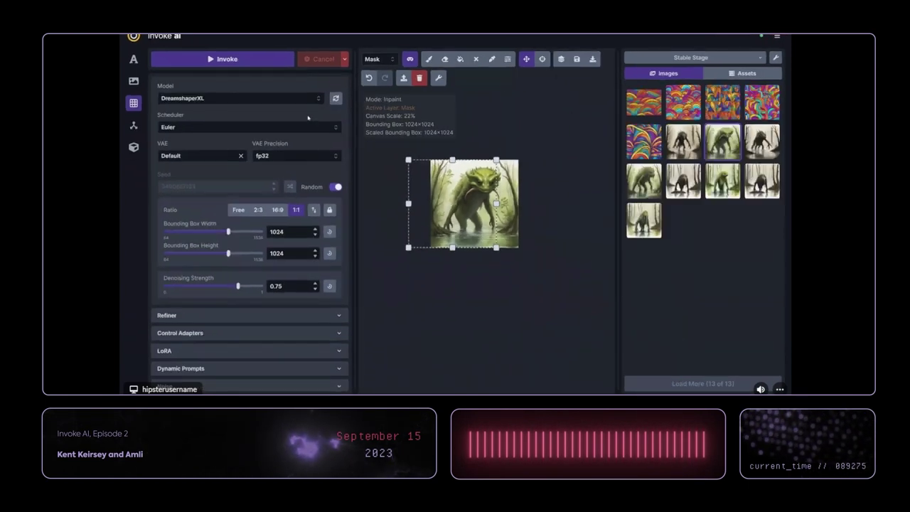
key(ctrl+minus)
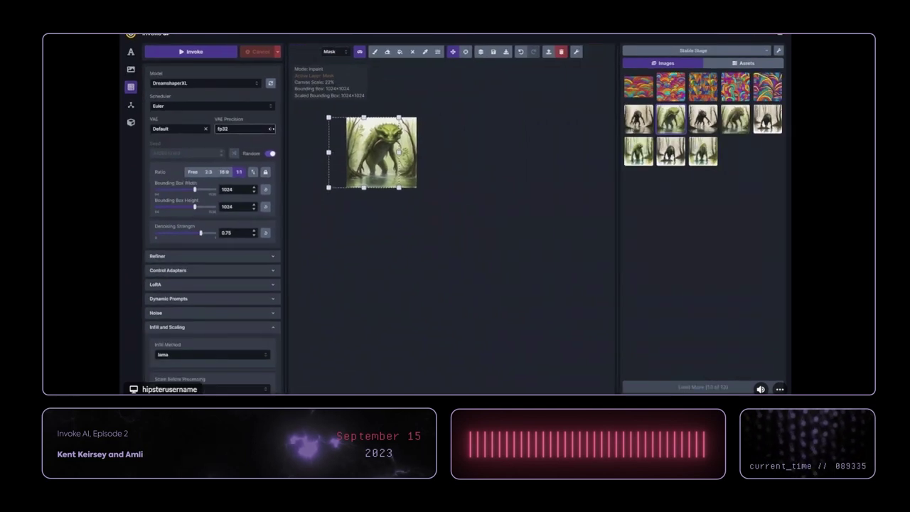
drag(618, 191, 739, 182)
click(776, 212)
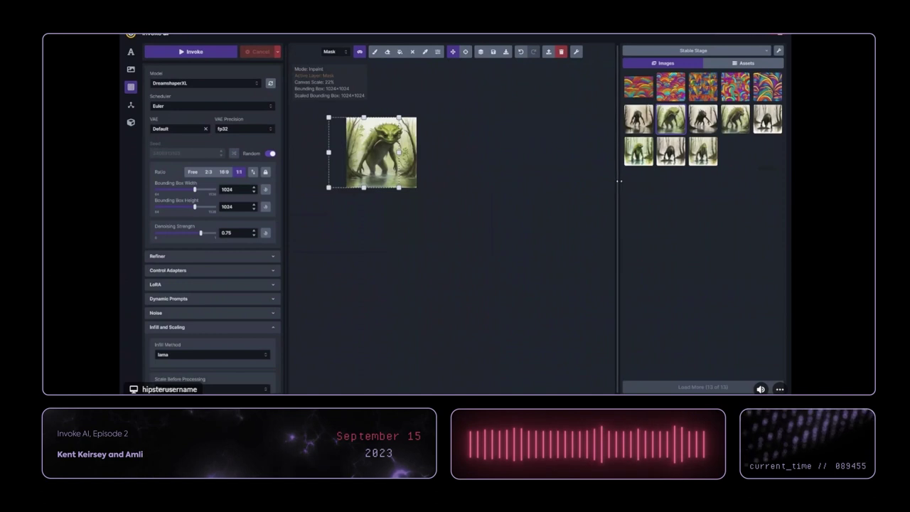
drag(618, 183, 672, 182)
scroll(399, 151, up, 4)
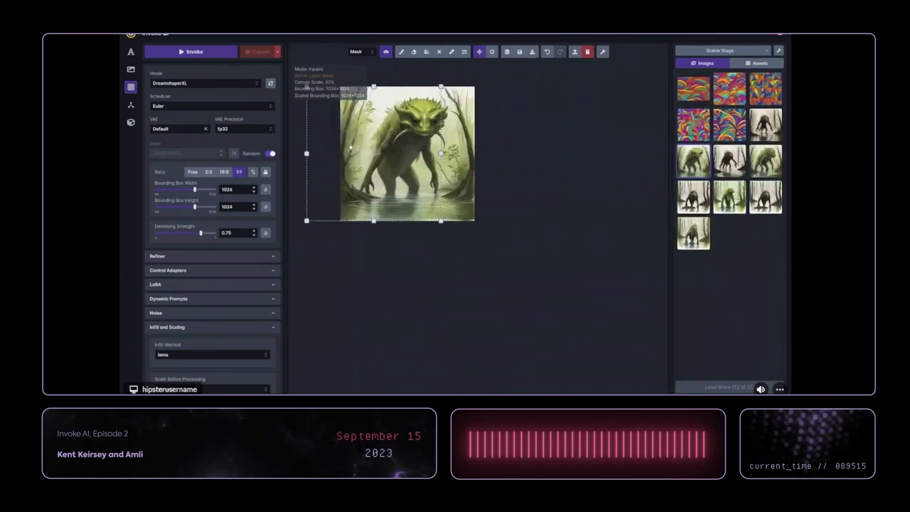
scroll(399, 203, up, 3)
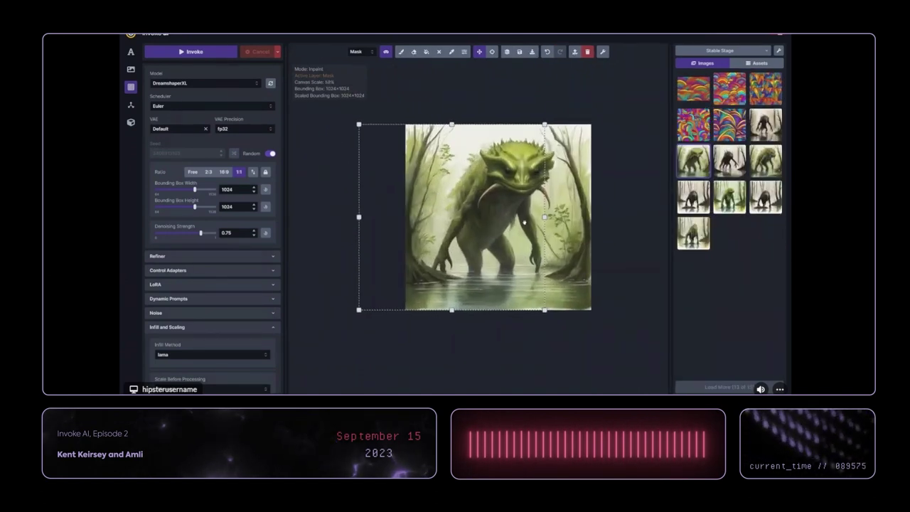
- Reuse the prompt of the selected green swamp creature gallery image and generate the outpainted left extension
drag(544, 217, 552, 216)
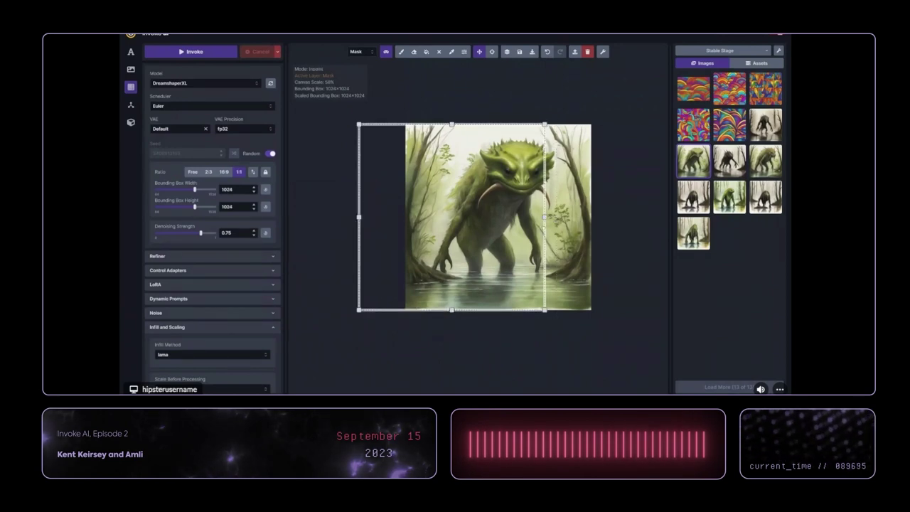
mouse_move(541, 228)
mouse_down()
mouse_move(528, 229)
mouse_move(552, 229)
mouse_move(446, 231)
mouse_move(542, 231)
mouse_up()
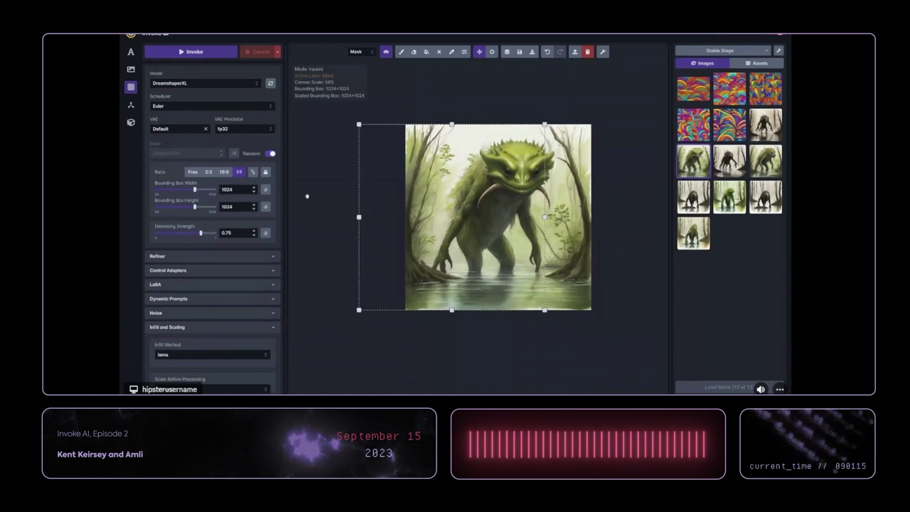
scroll(355, 235, down, 2)
scroll(242, 105, up, 3)
scroll(242, 105, up, 2)
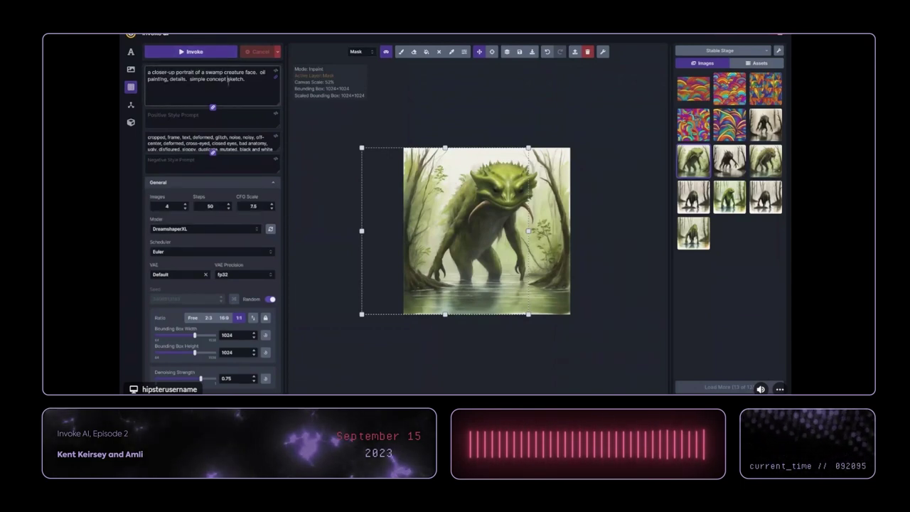
right_click(699, 172)
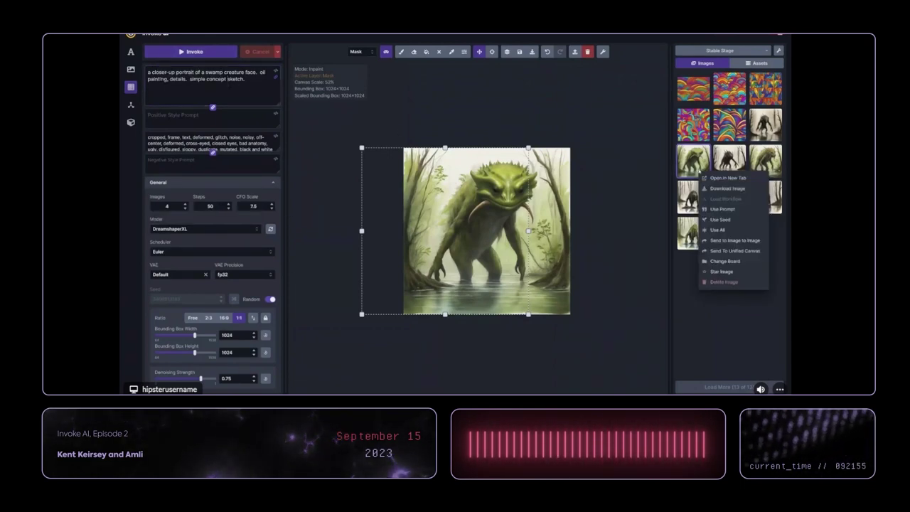
click(723, 209)
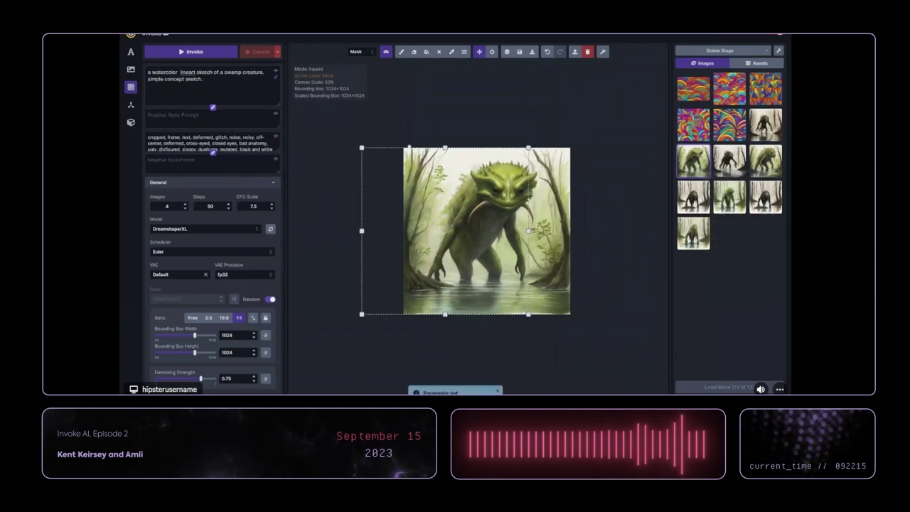
click(221, 51)
- Raise the denoising strength to 0.82 and accept the outpainted left extension showing a dark tree beside teal woods
scroll(235, 177, down, 2)
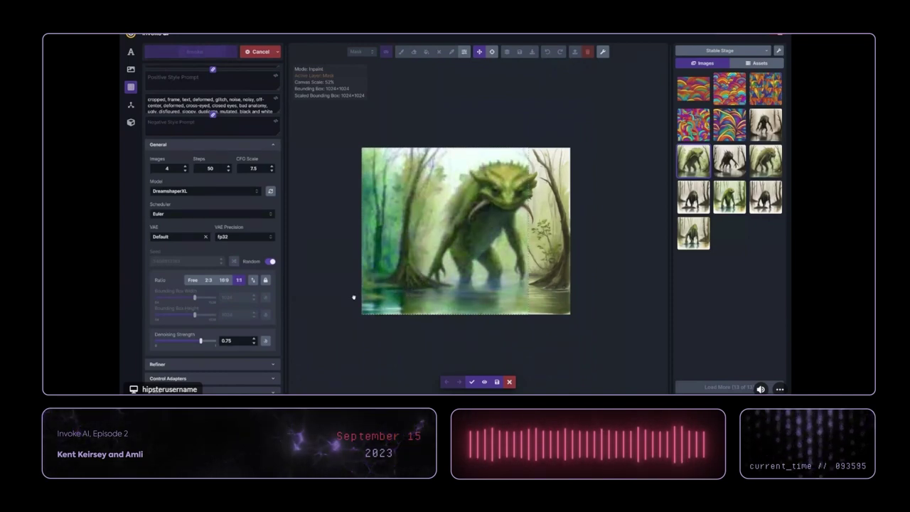
drag(201, 340, 206, 341)
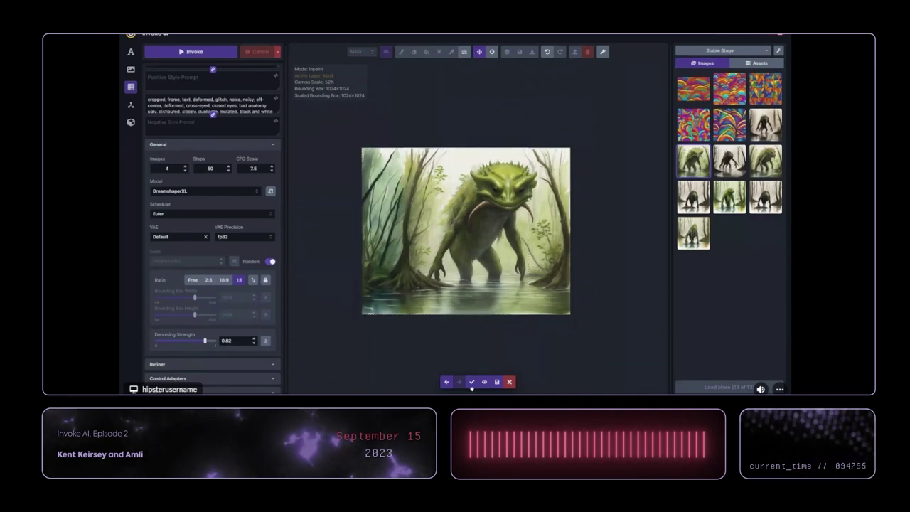
click(472, 381)
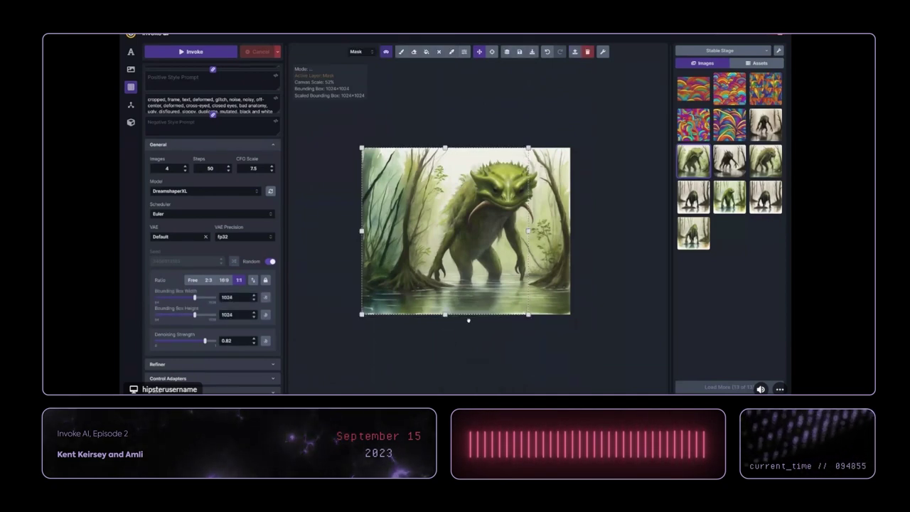
- Inspect the blended left extension and move the 1024×1024 bounding box flush with the image's right edge
drag(465, 321, 439, 303)
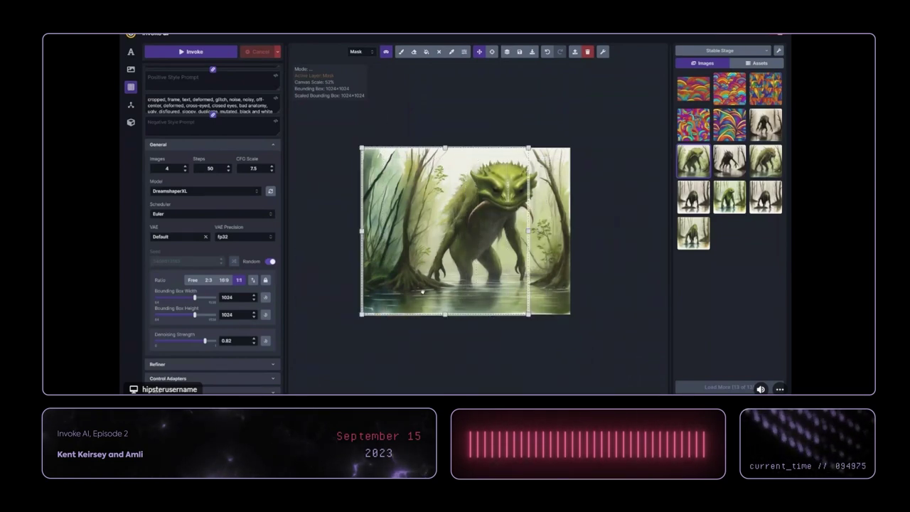
scroll(438, 302, up, 8)
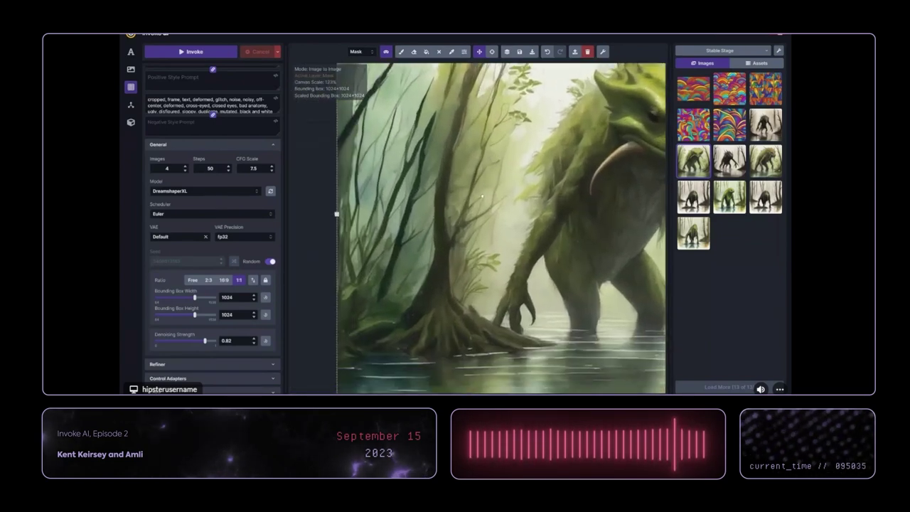
scroll(469, 213, down, 3)
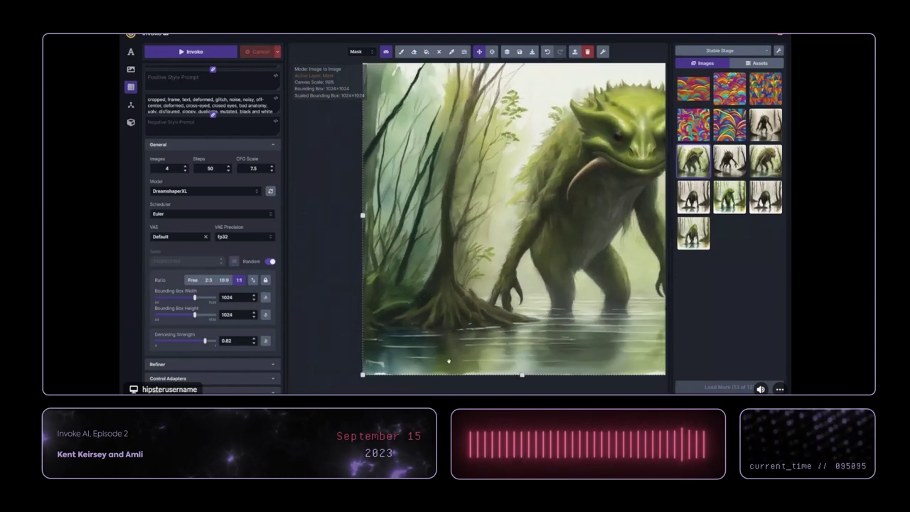
drag(438, 137, 384, 167)
scroll(487, 266, down, 3)
scroll(487, 267, down, 1)
drag(575, 326, 536, 279)
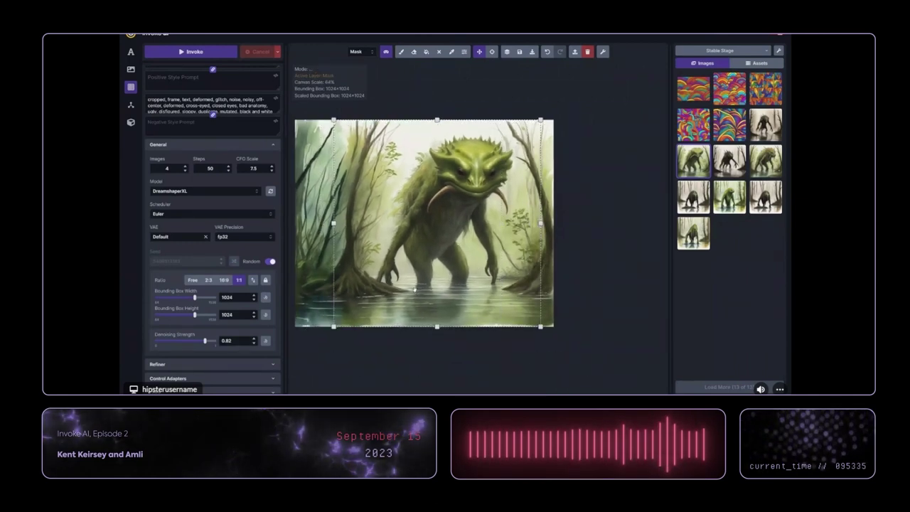
scroll(415, 288, down, 3)
scroll(213, 214, down, 3)
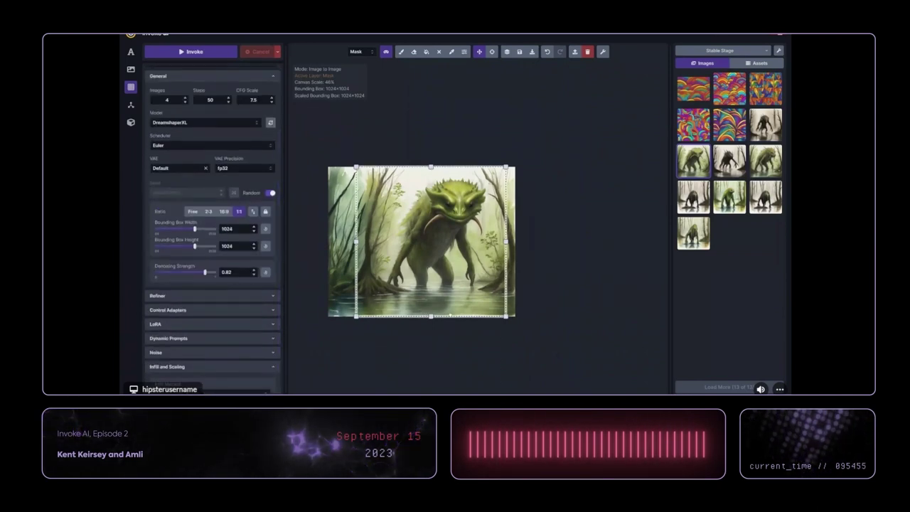
drag(458, 317, 467, 317)
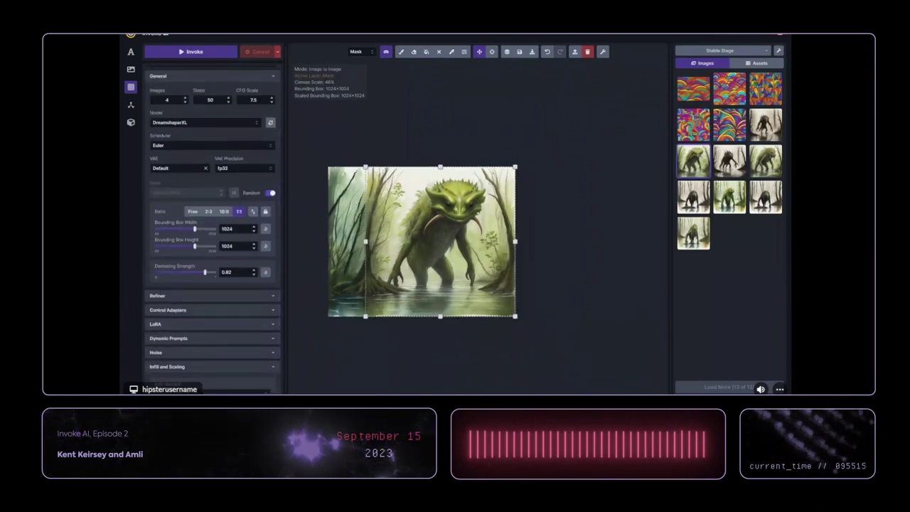
scroll(224, 302, down, 3)
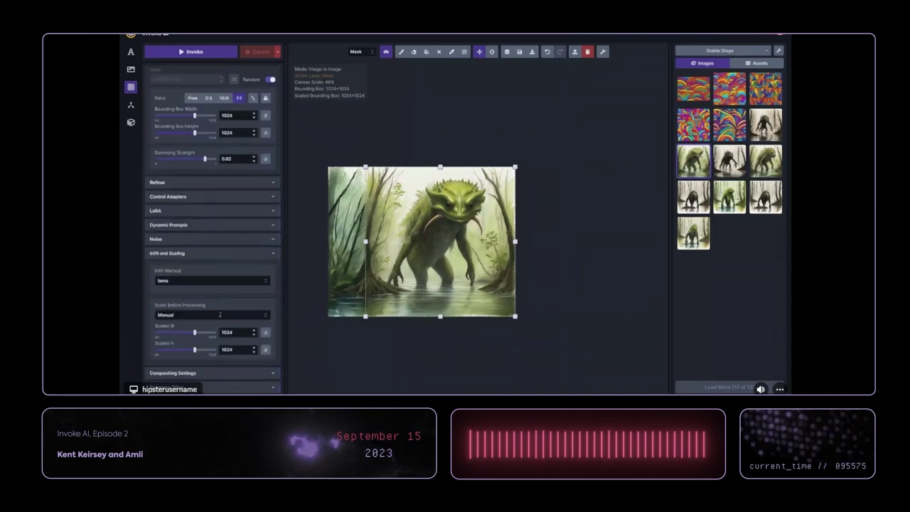
- Open the compositing settings and brush a small mask patch over the creature's chest and upper arm
click(207, 253)
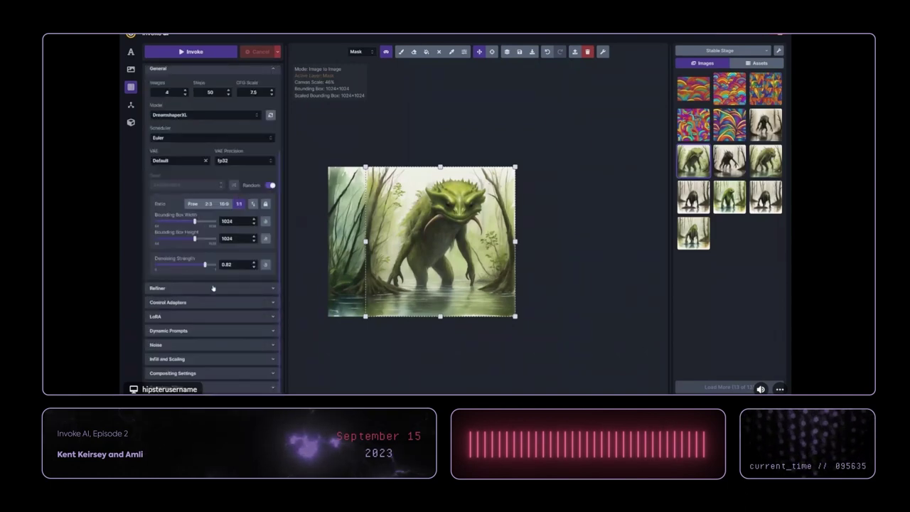
click(202, 372)
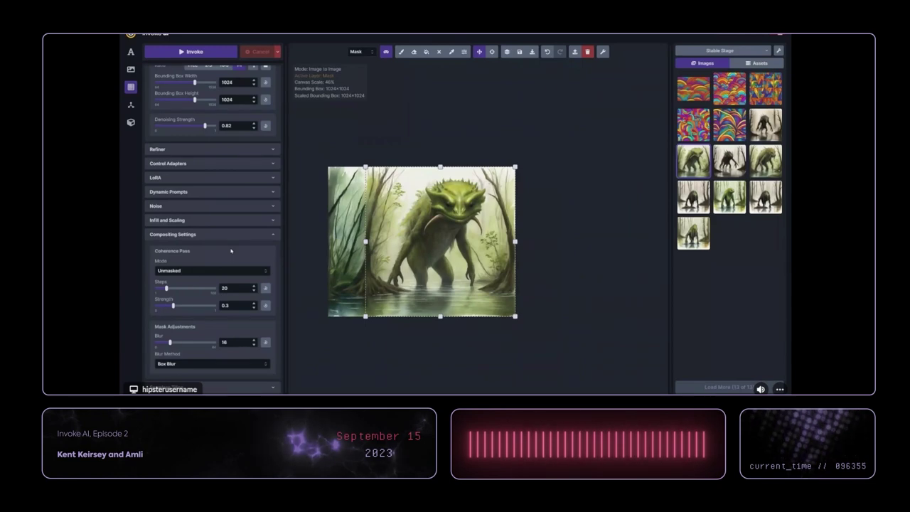
click(400, 51)
drag(429, 217, 421, 240)
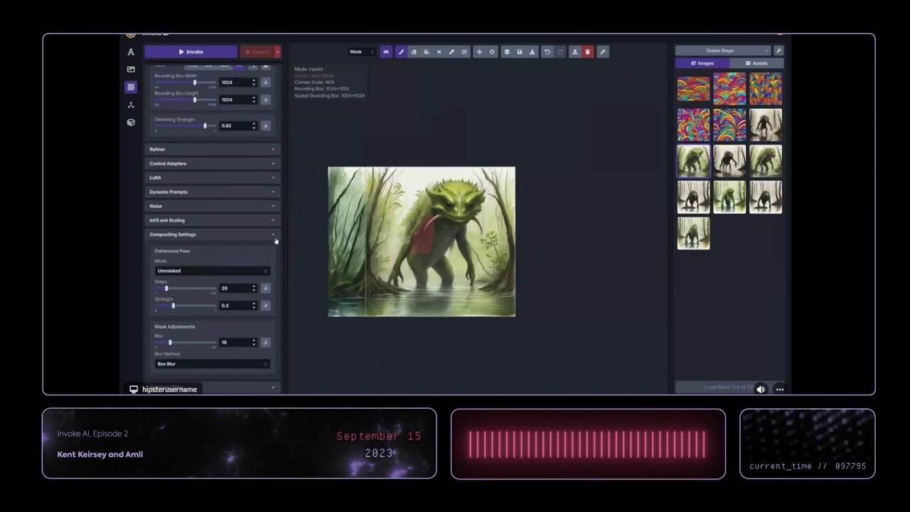
- Review the coherence pass mode options and the mask blur methods, keeping Unmasked and Box Blur selected
click(230, 271)
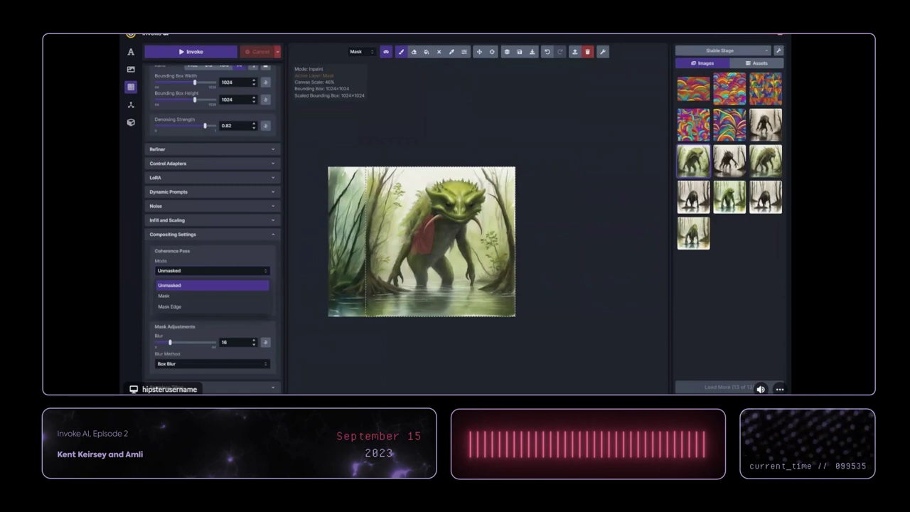
key(Return)
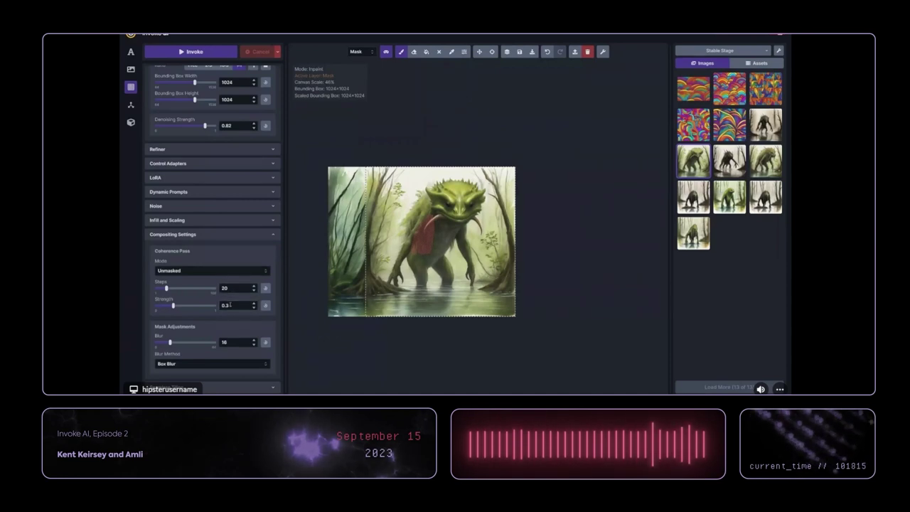
scroll(242, 313, up, 1)
scroll(241, 313, down, 1)
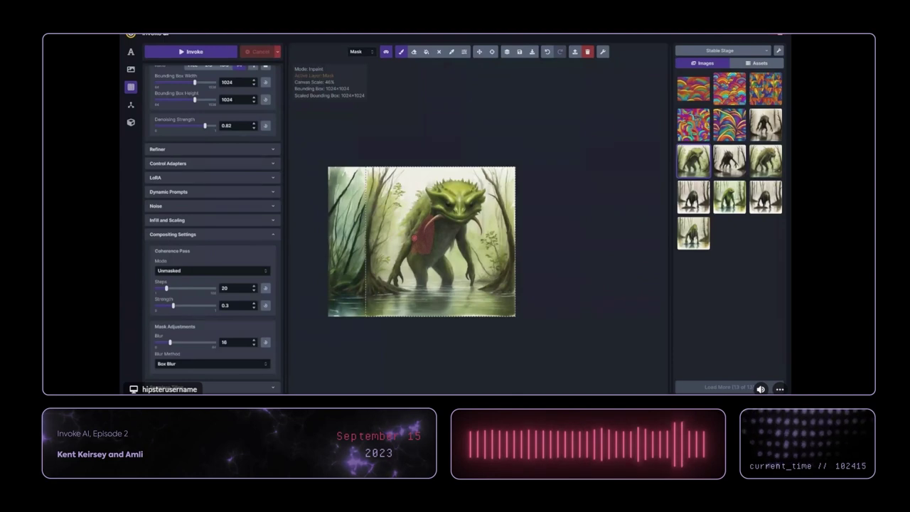
click(206, 363)
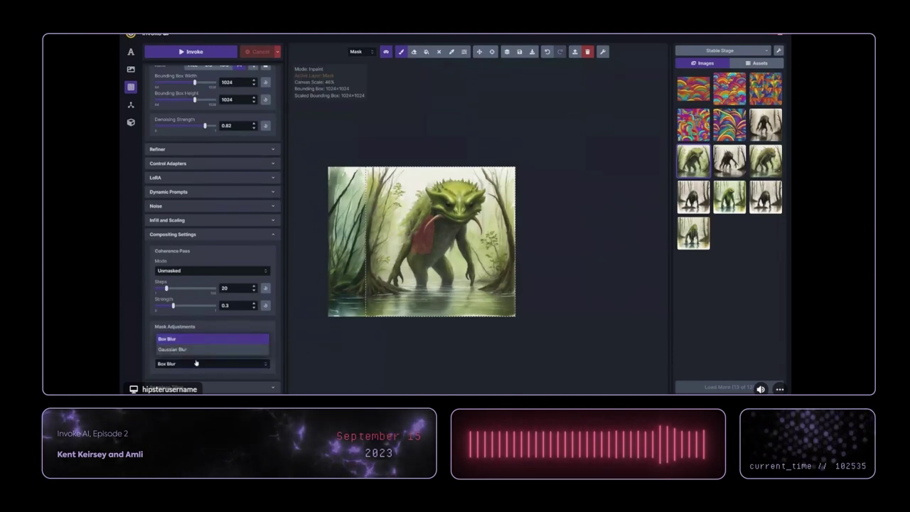
click(196, 339)
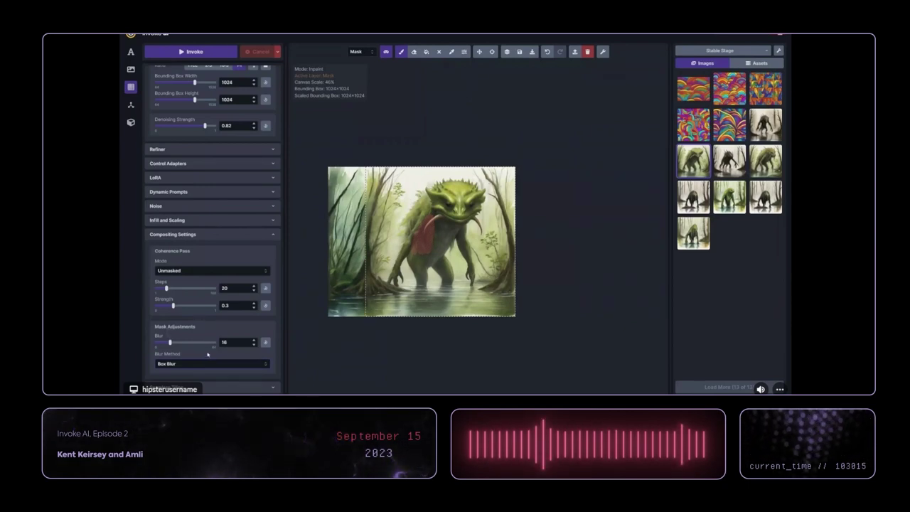
click(199, 274)
click(198, 276)
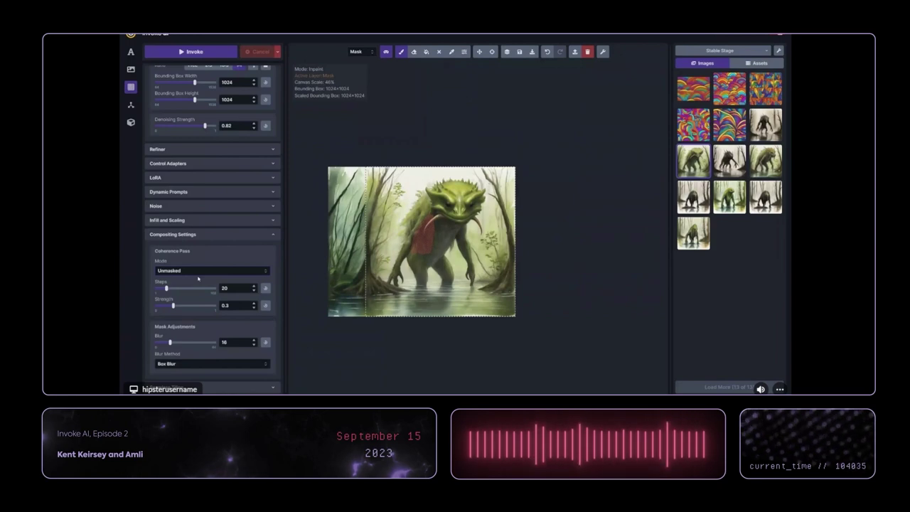
- Clear the small mask patch, enlarge the brush and paint a mask over the entire swamp creature
scroll(298, 288, up, 1)
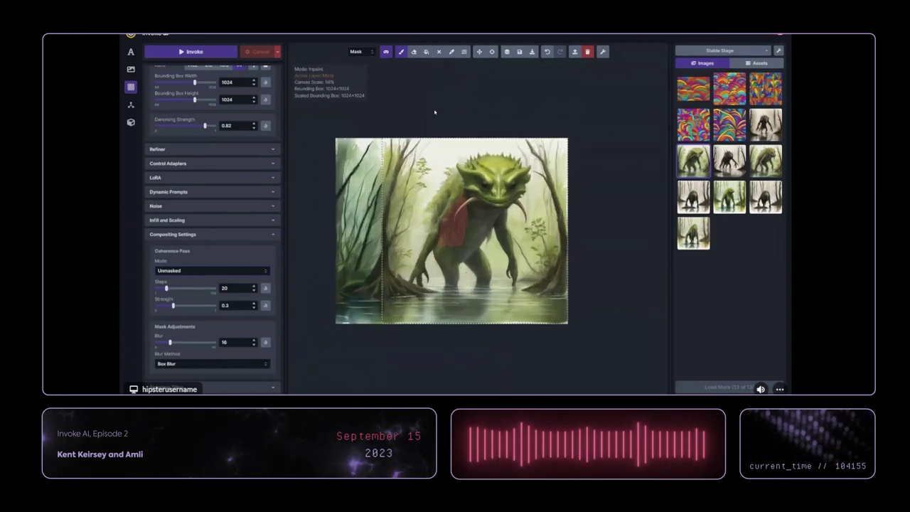
scroll(434, 111, down, 3)
scroll(496, 223, up, 2)
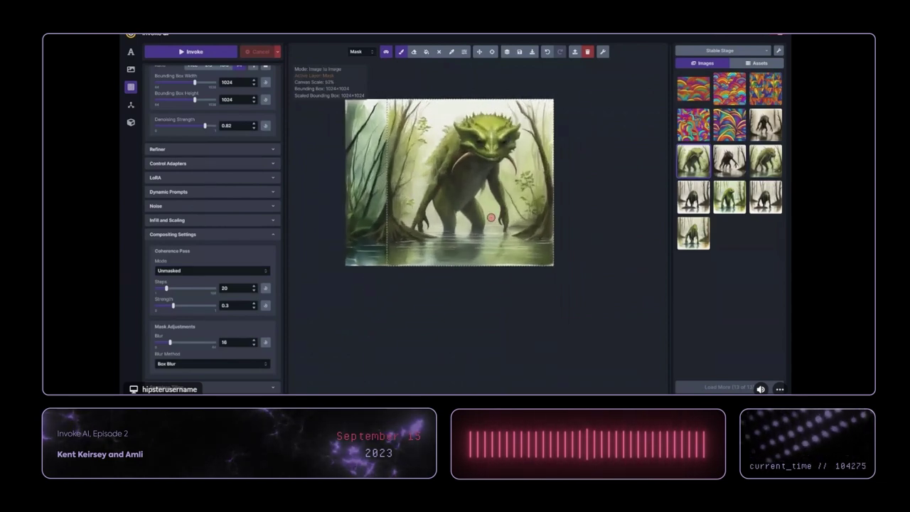
key(bracketright)
key(bracketright)
key(bracketright)
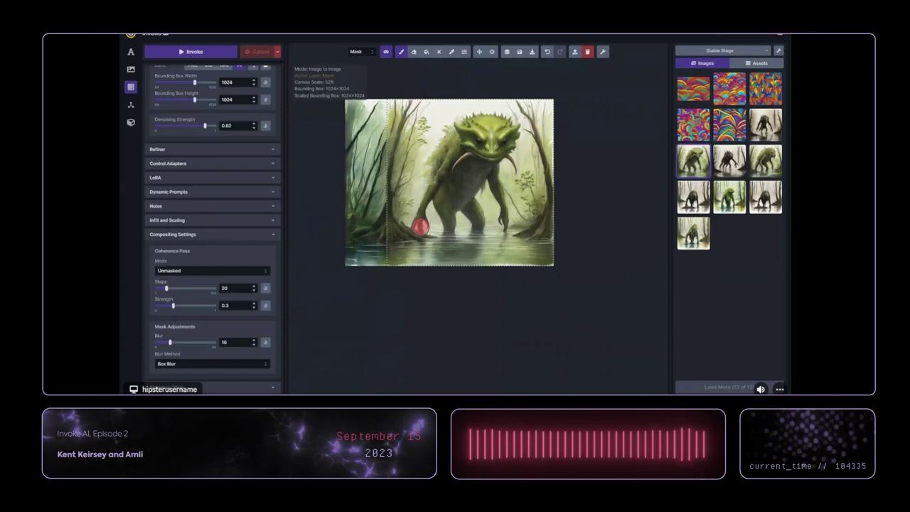
mouse_move(421, 226)
mouse_down()
mouse_move(440, 181)
mouse_move(440, 152)
mouse_move(473, 129)
mouse_move(466, 130)
mouse_move(471, 112)
mouse_move(503, 118)
mouse_move(516, 145)
mouse_move(499, 137)
mouse_move(470, 168)
mouse_move(478, 134)
mouse_move(444, 199)
mouse_move(449, 222)
mouse_move(454, 199)
mouse_move(477, 222)
mouse_move(469, 194)
mouse_move(500, 155)
mouse_move(512, 160)
mouse_move(506, 148)
mouse_move(450, 132)
mouse_move(499, 162)
mouse_move(495, 184)
mouse_move(451, 133)
mouse_move(495, 174)
mouse_move(504, 227)
mouse_up()
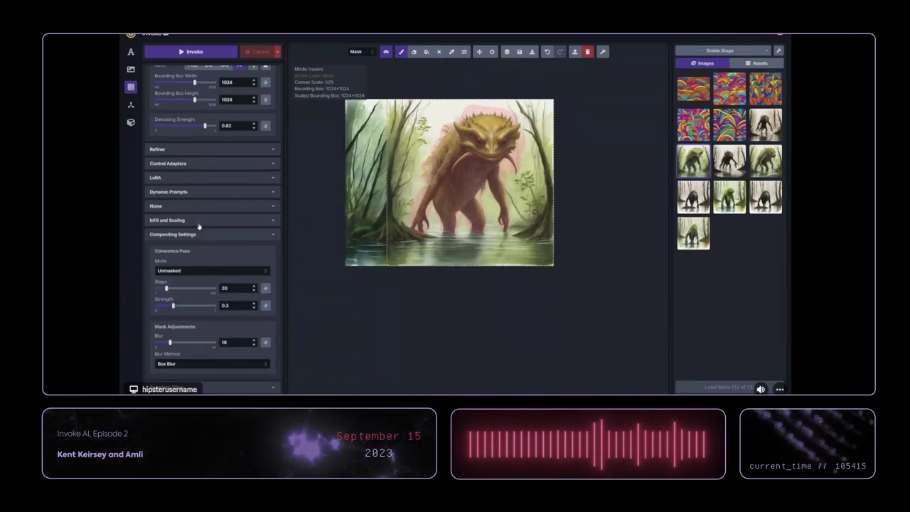
- Add a ControlNet in the control adapters and set its model to SDXLsoftedge
scroll(188, 204, up, 3)
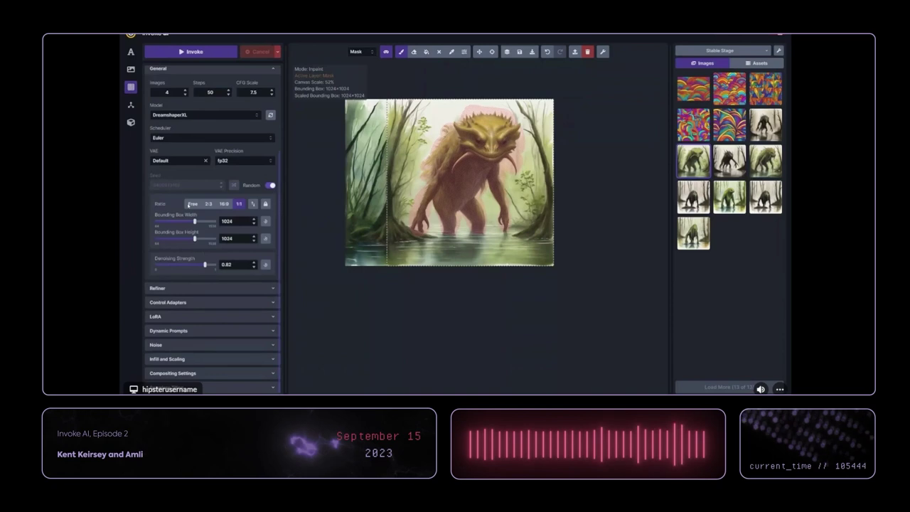
click(202, 307)
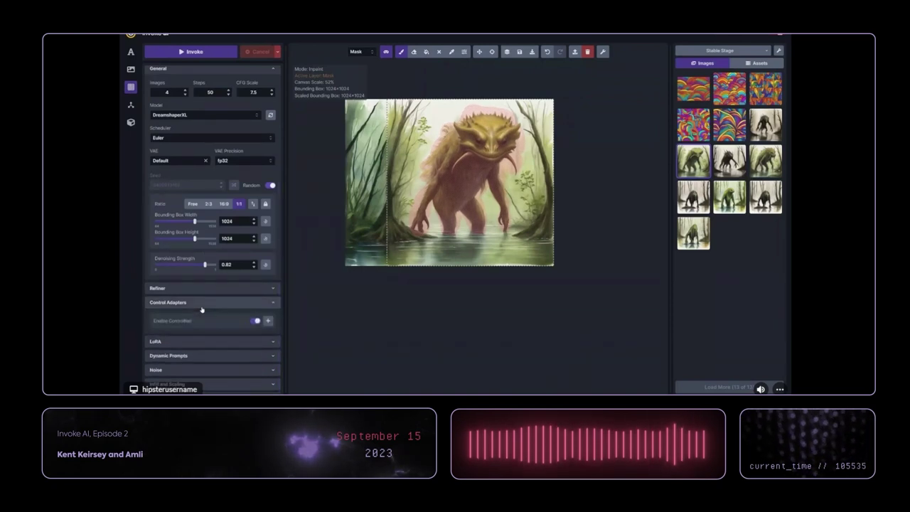
click(268, 321)
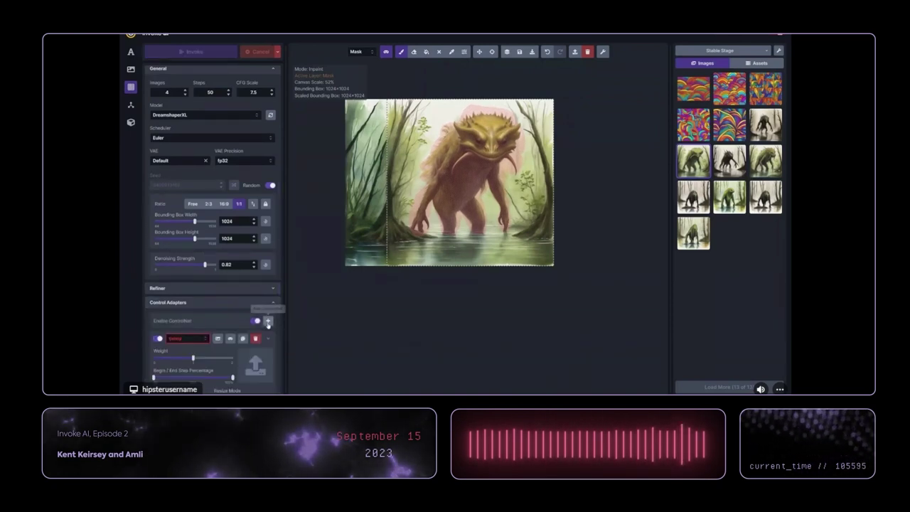
click(202, 337)
scroll(201, 331, down, 5)
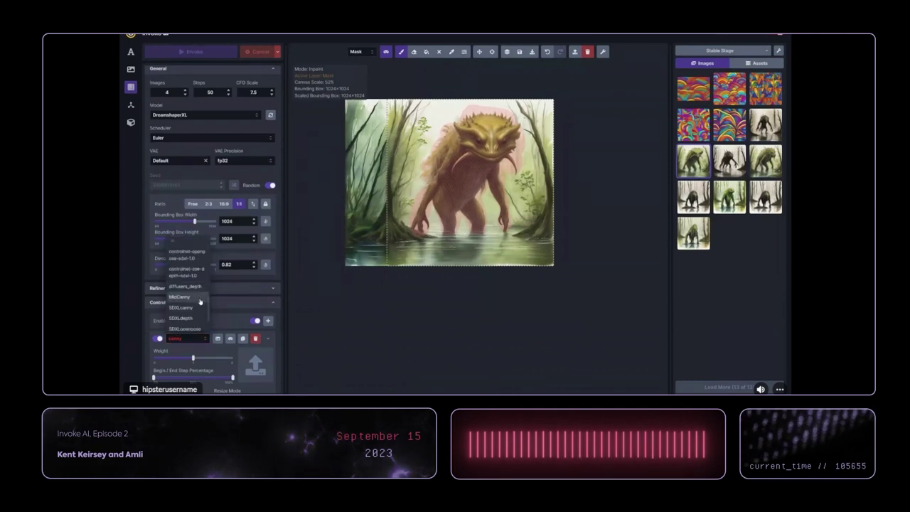
scroll(198, 330, down, 3)
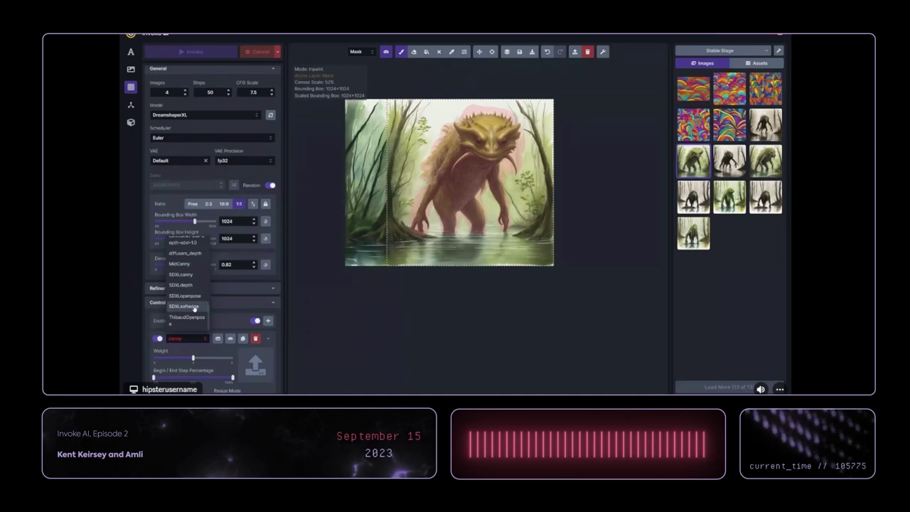
click(194, 306)
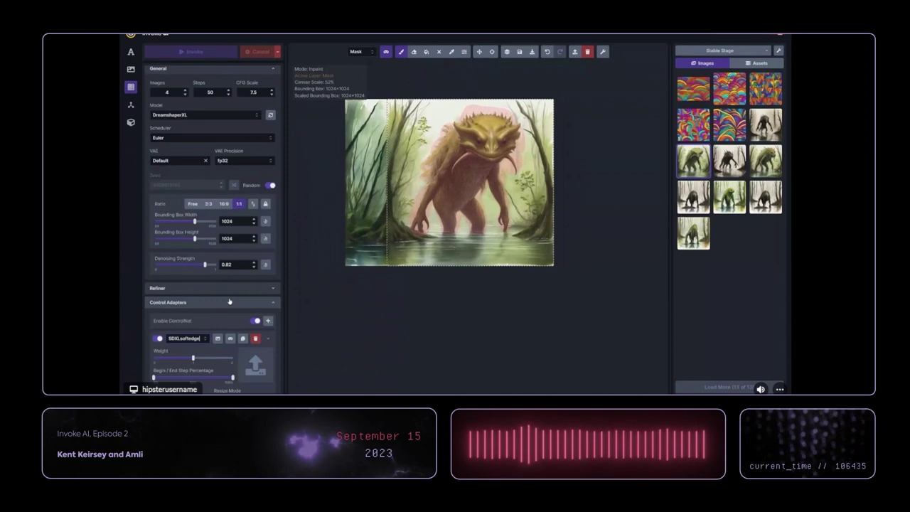
- Check the canvas's Save Box Region Only option and import the canvas image into the SDXLsoftedge ControlNet
scroll(234, 298, down, 4)
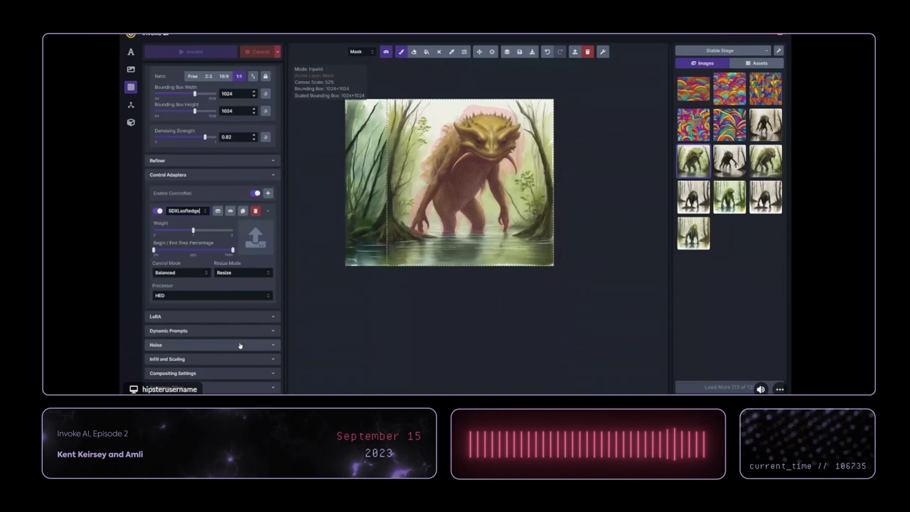
click(601, 52)
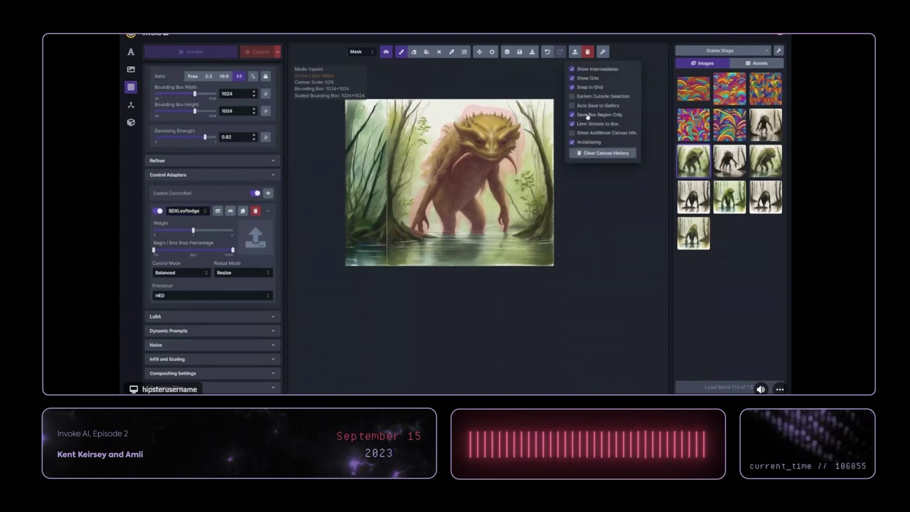
click(602, 51)
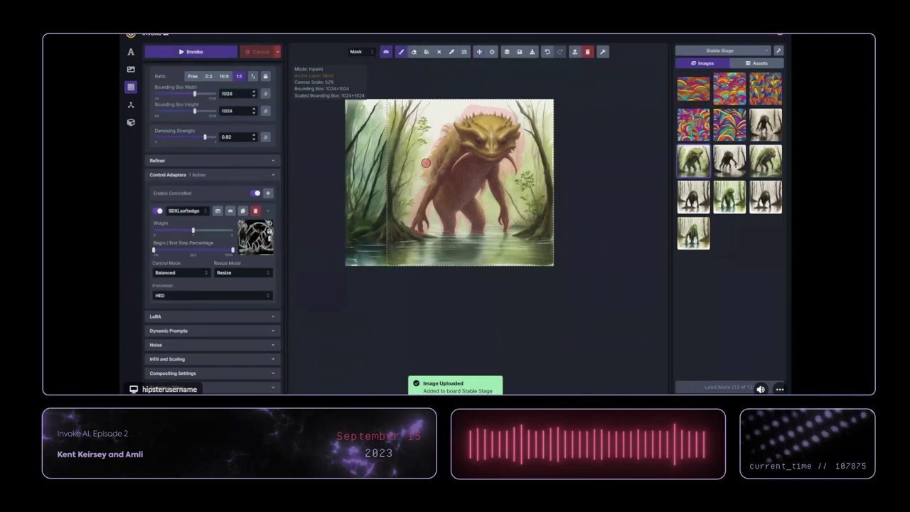
- Expand the ControlNet to inspect its HED edge preview and set the end step percentage to 90%
click(274, 210)
scroll(274, 213, down, 3)
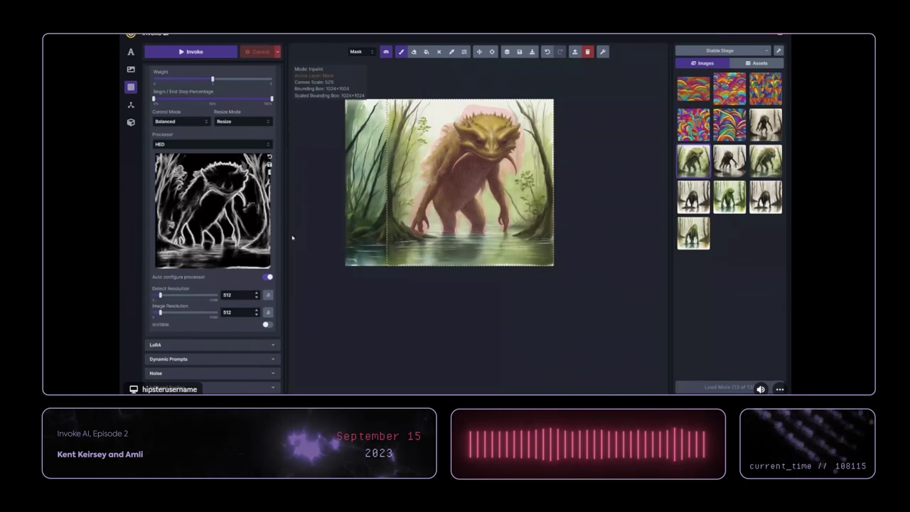
scroll(201, 177, up, 5)
mouse_move(205, 176)
scroll(207, 179, down, 3)
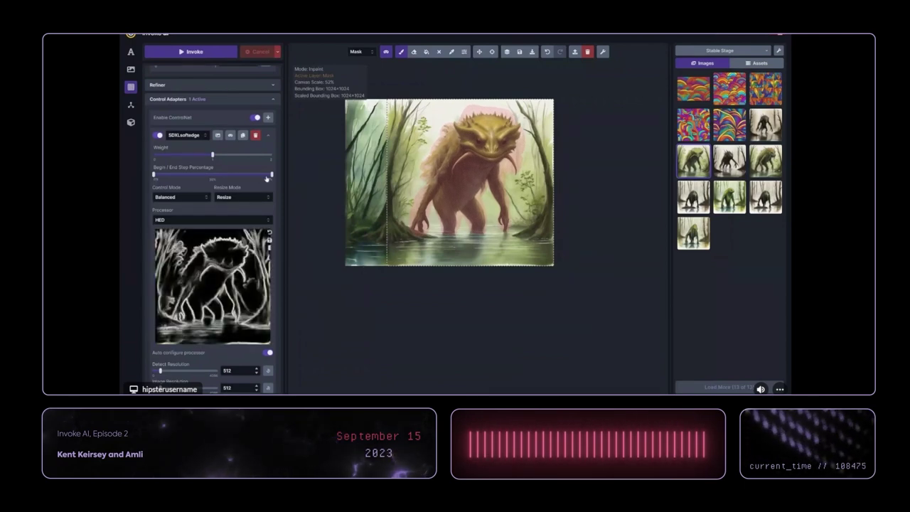
drag(271, 174, 260, 176)
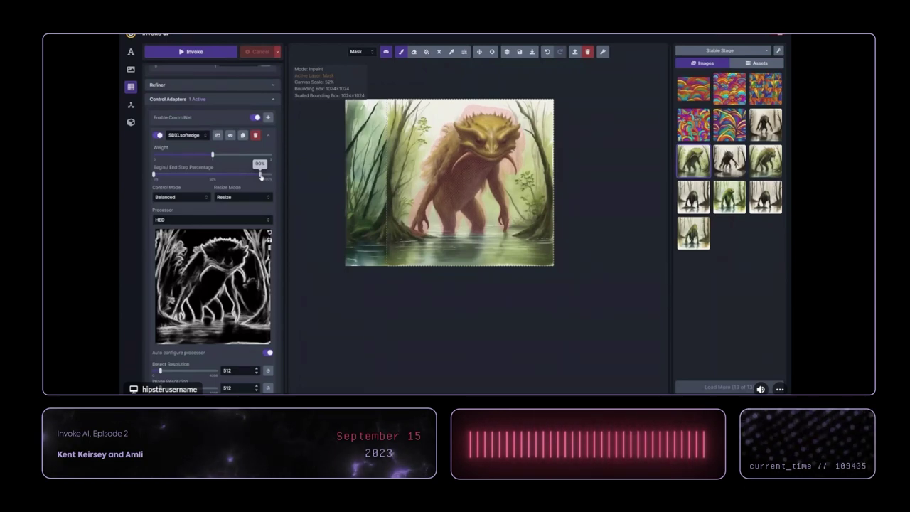
- Set the denoising strength to 0.85 for the masked creature
scroll(260, 180, up, 1)
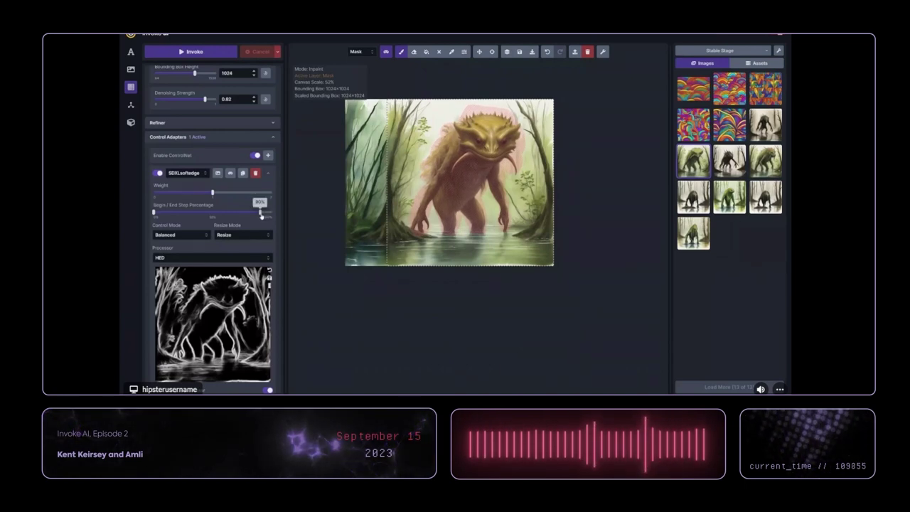
scroll(261, 215, up, 3)
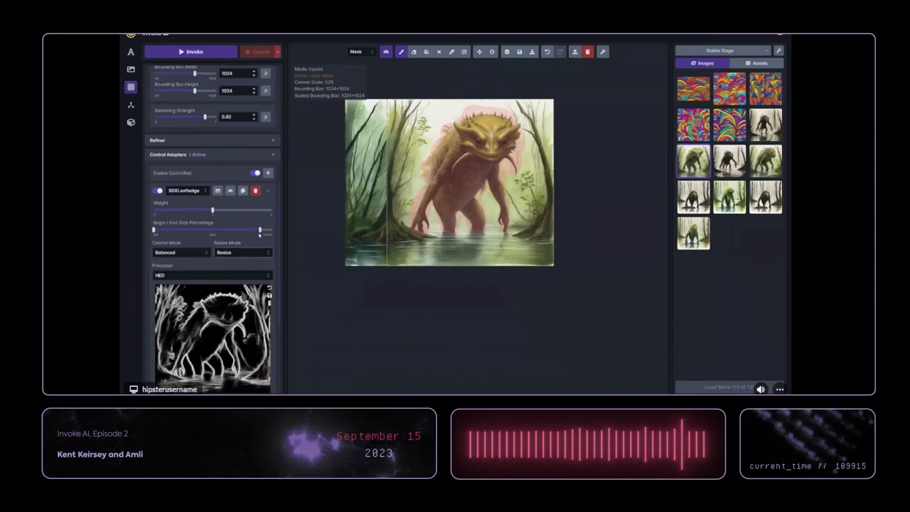
drag(204, 212, 207, 213)
scroll(218, 257, up, 2)
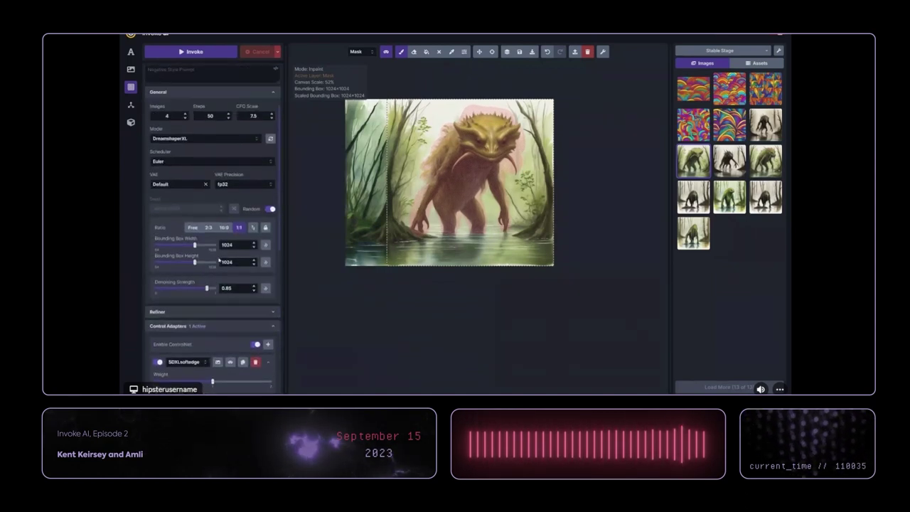
mouse_move(207, 287)
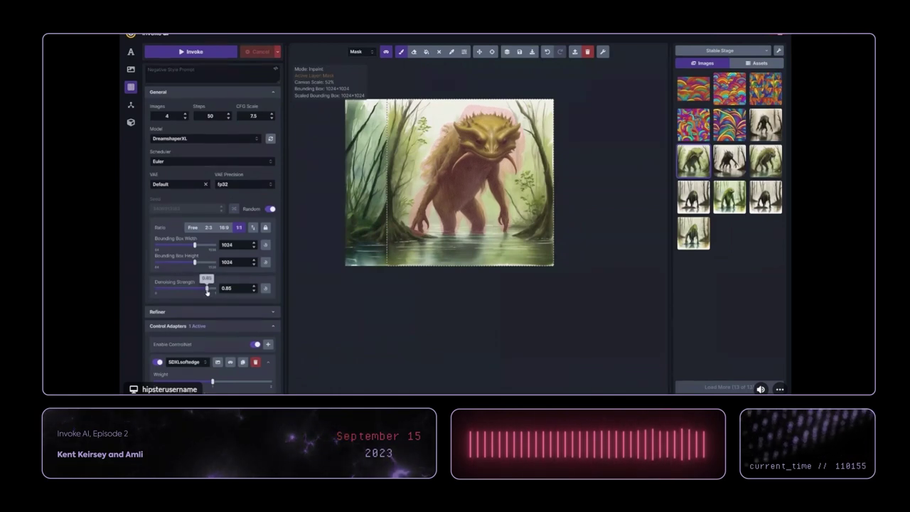
- Set two images, change the prompt's subject to a "rainbow feathered swamp bird creature", and generate the inpainting
scroll(207, 288, up, 2)
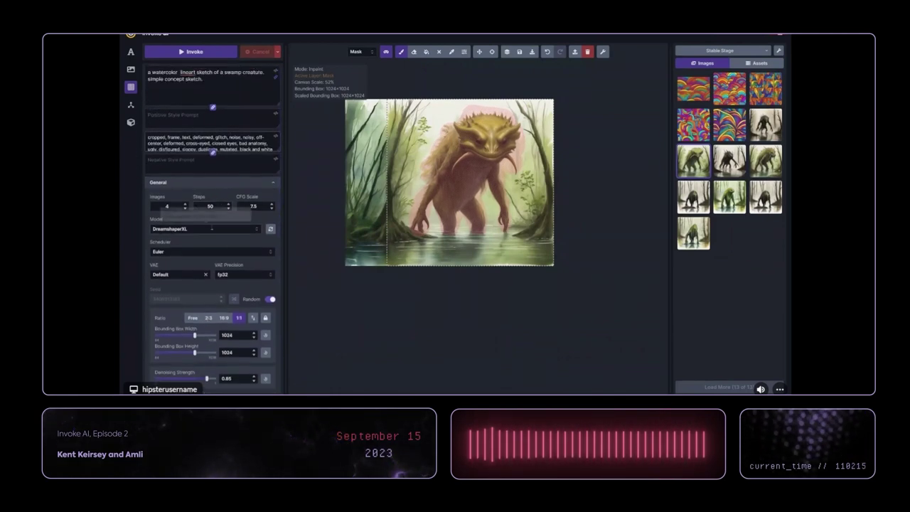
click(192, 79)
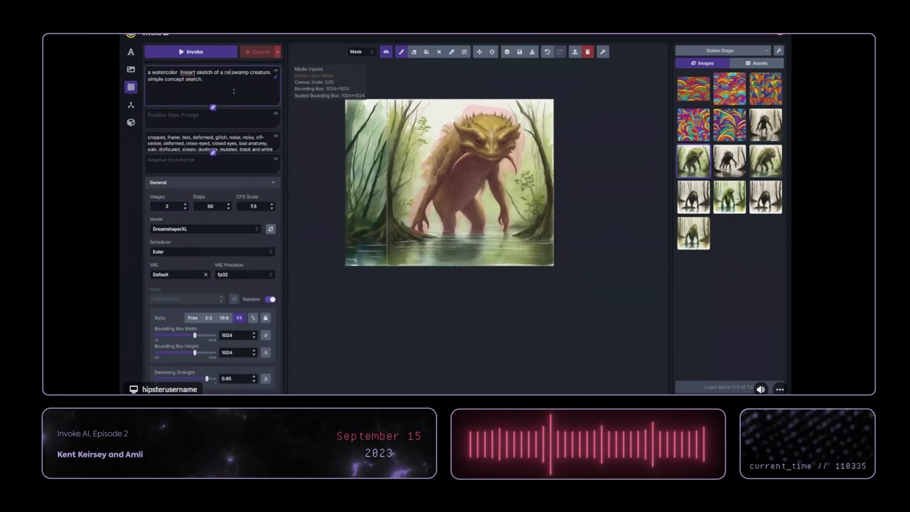
text(bow feathered swamp )
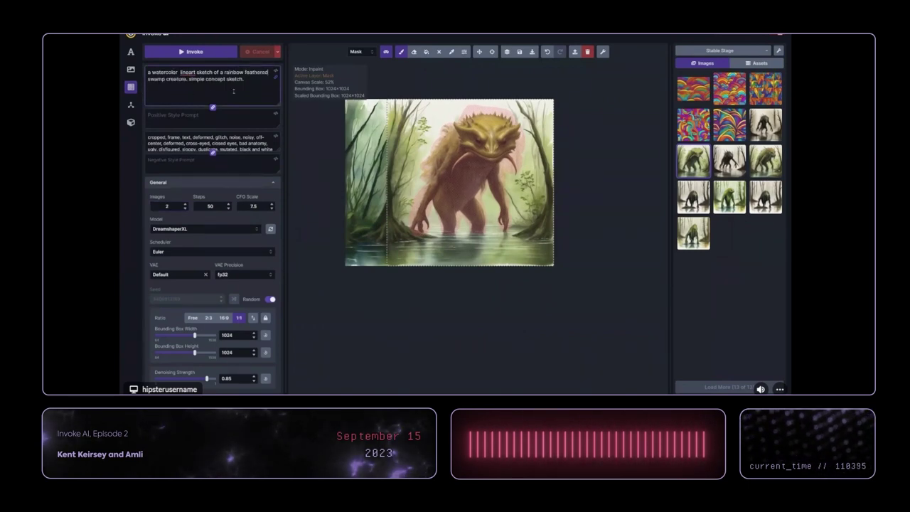
text(bird)
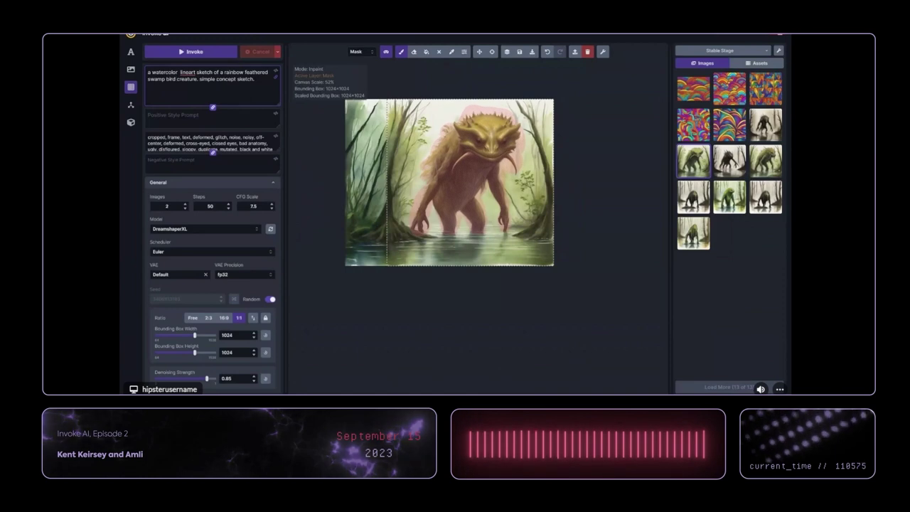
click(227, 52)
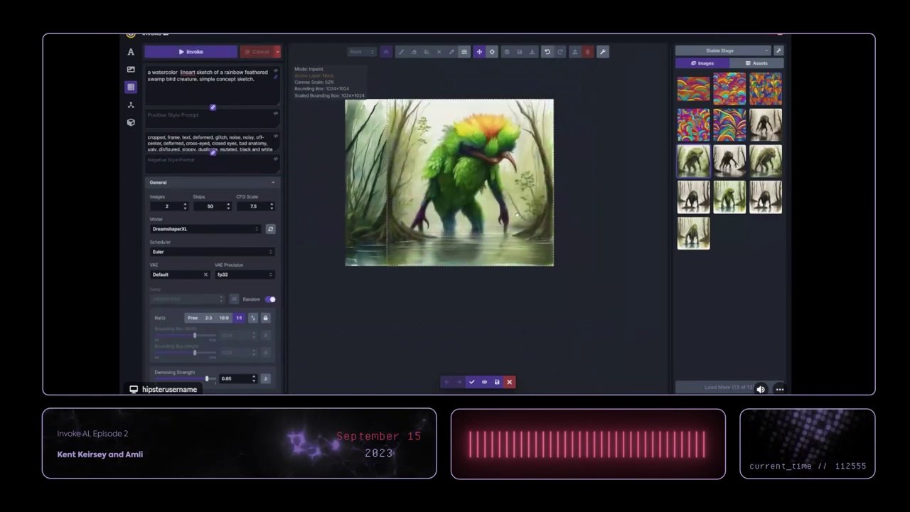
- Compare the generated variations and accept the second one with the yellow-crested head and dark curved beak
key(Right)
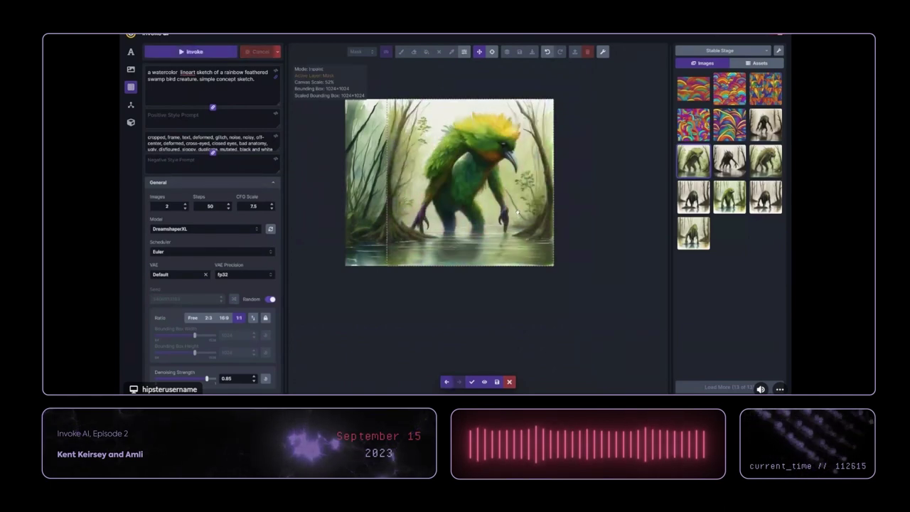
key(Right)
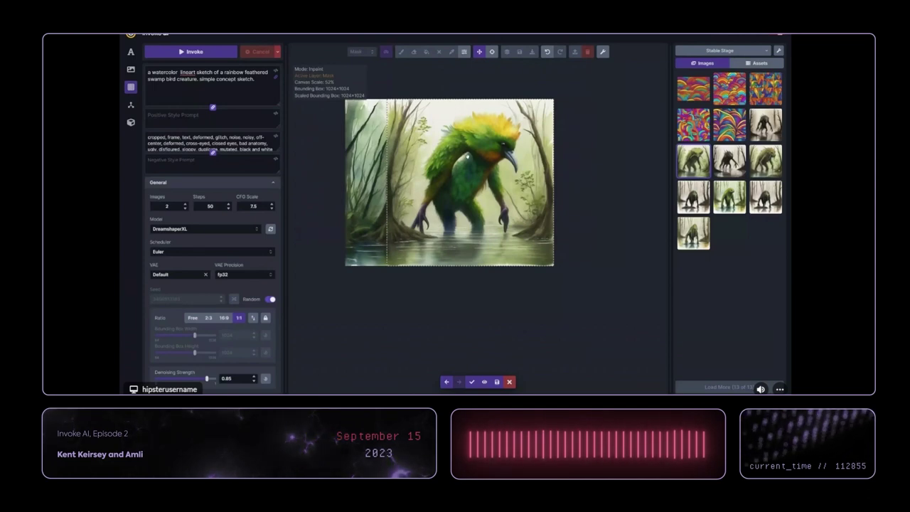
scroll(263, 327, down, 5)
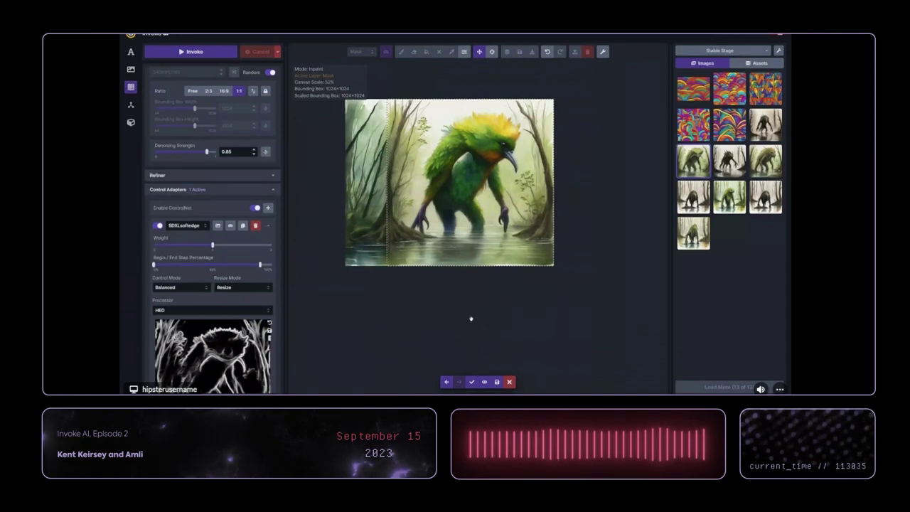
click(471, 381)
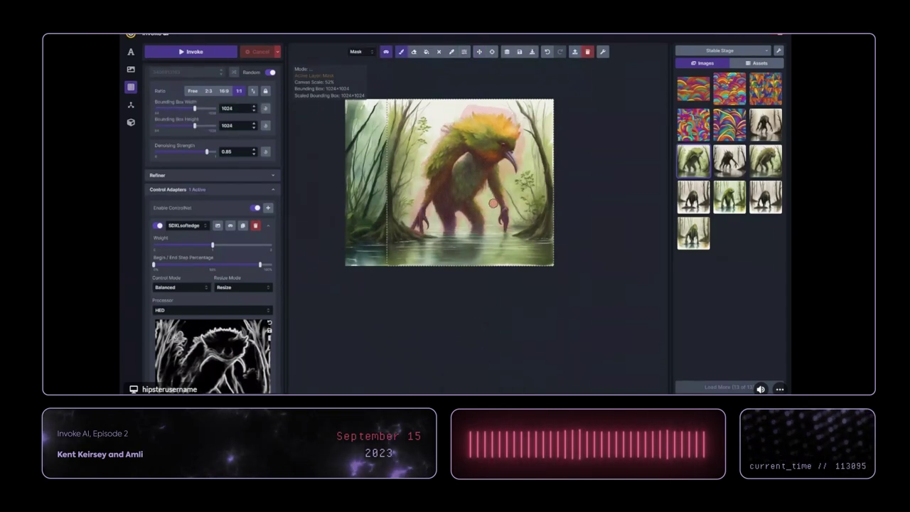
- Clear the canvas mask and remove the SDXLsoftedge control adapter
key(shift+c)
click(256, 225)
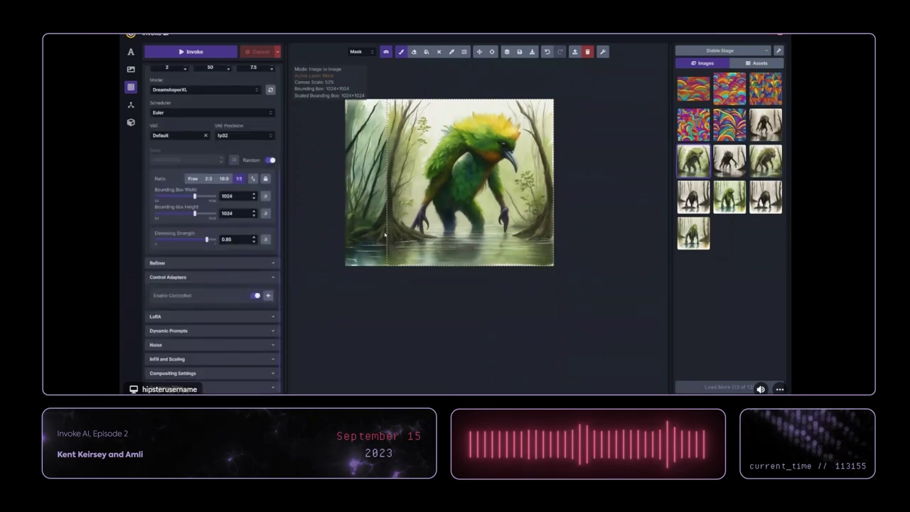
- Sample the creature's green chest color and paint over the pale patch on its chest on the Base layer
key(c)
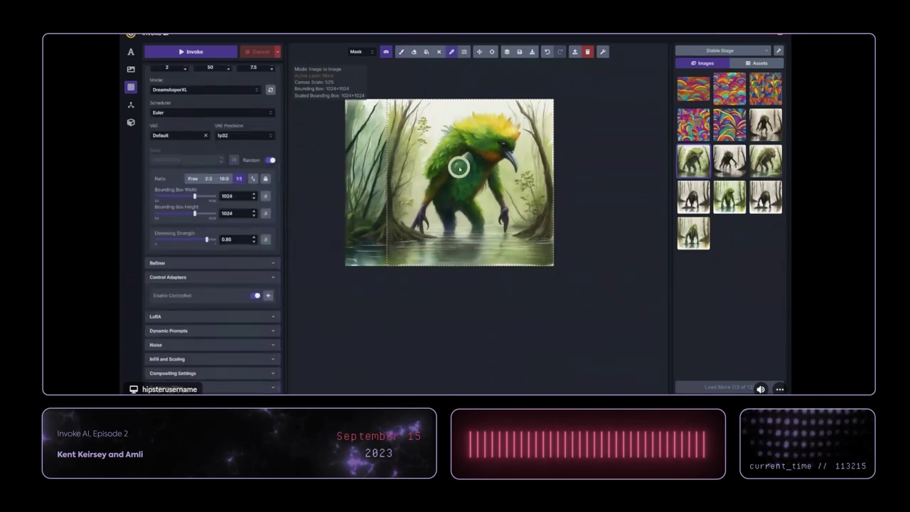
click(458, 167)
key(q)
scroll(458, 167, up, 2)
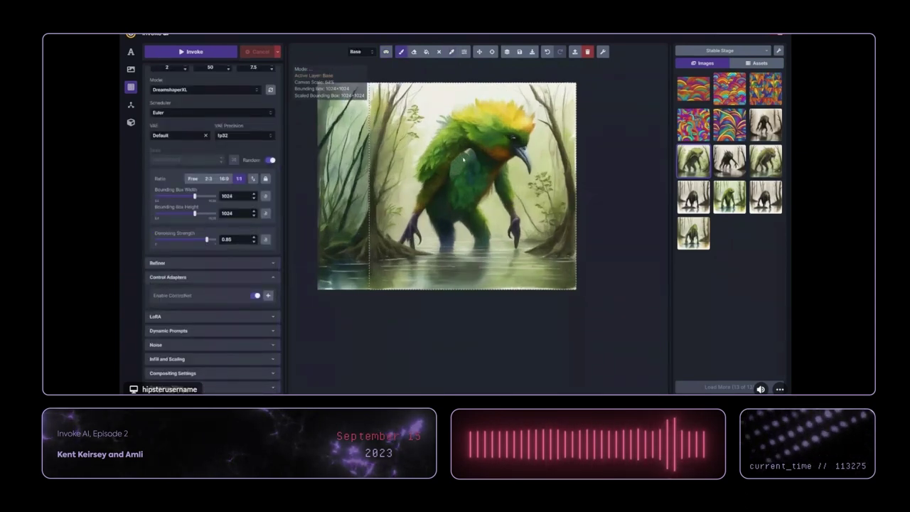
- Mask the retouched chest area, regenerate it with inpainting, and accept the first variation
key(q)
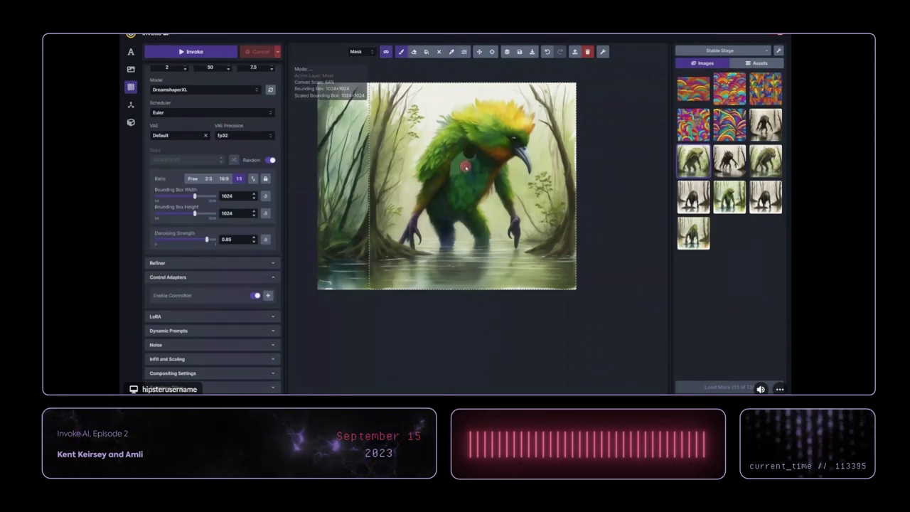
mouse_move(456, 176)
mouse_down()
mouse_move(459, 152)
mouse_move(467, 162)
mouse_up()
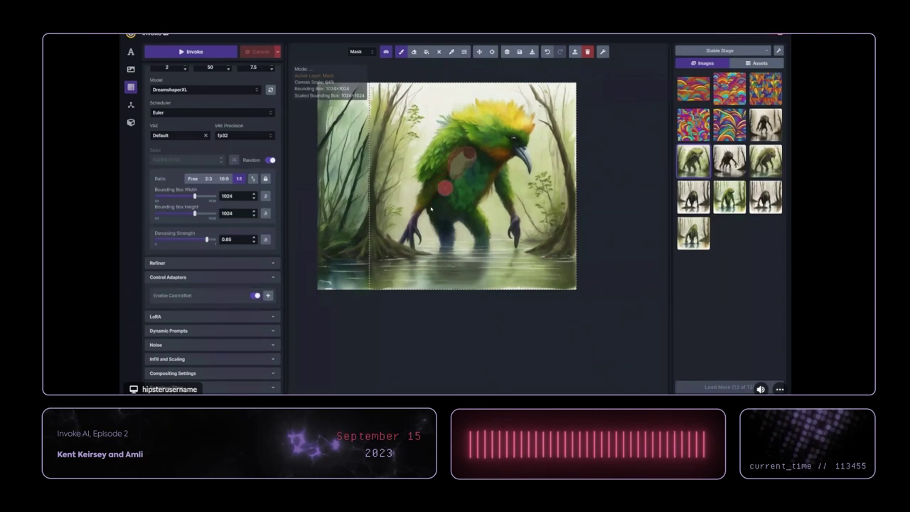
key(ctrl+Return)
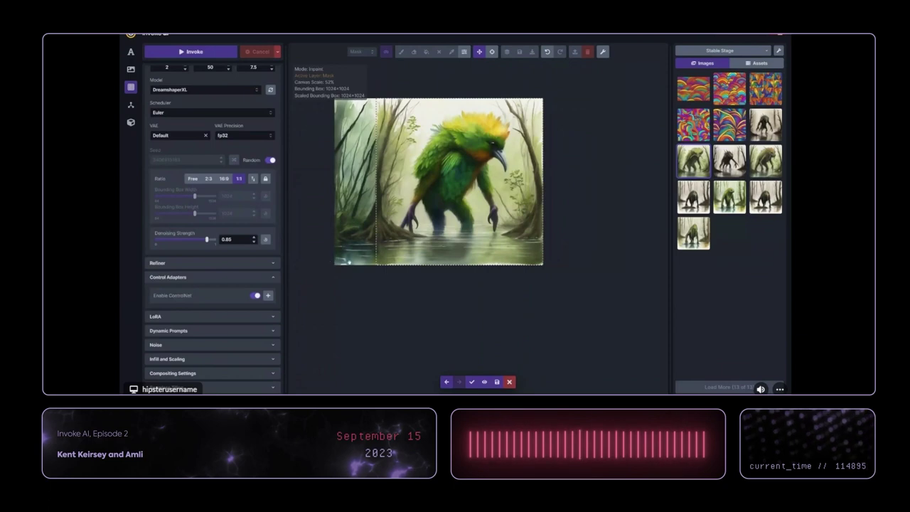
click(446, 382)
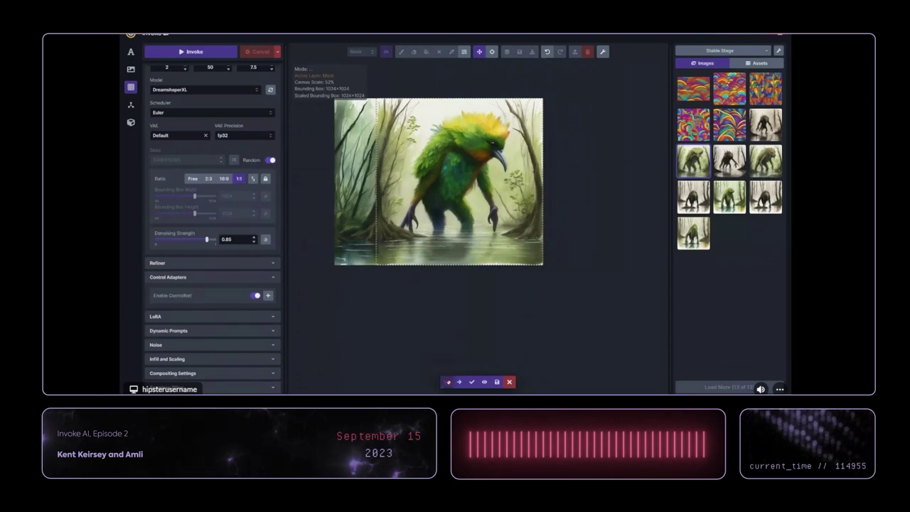
click(471, 381)
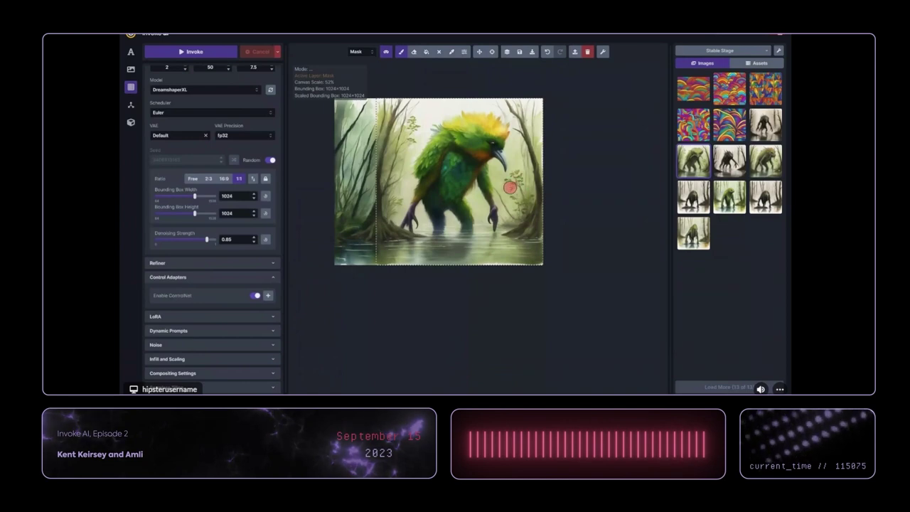
- Shrink the bounding box to 384×384 and place it around the creature's head and beak
key(v)
drag(544, 203, 517, 209)
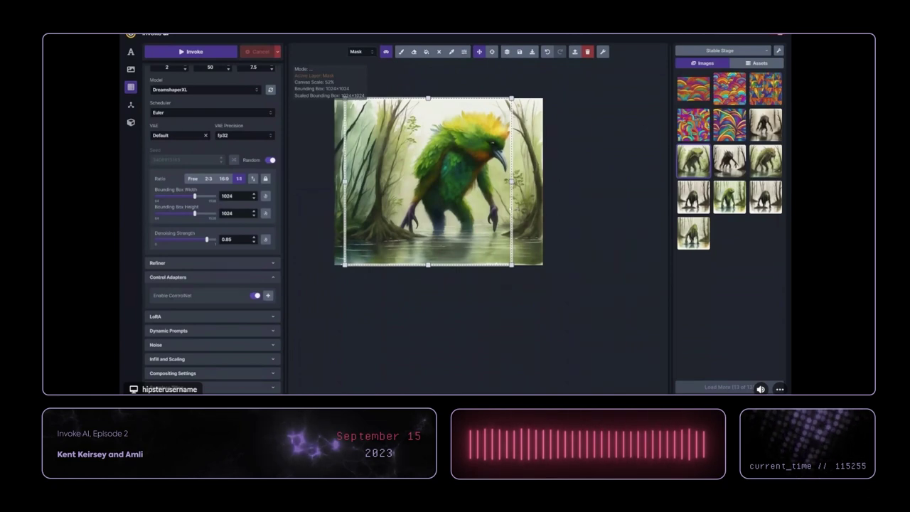
drag(517, 209, 539, 208)
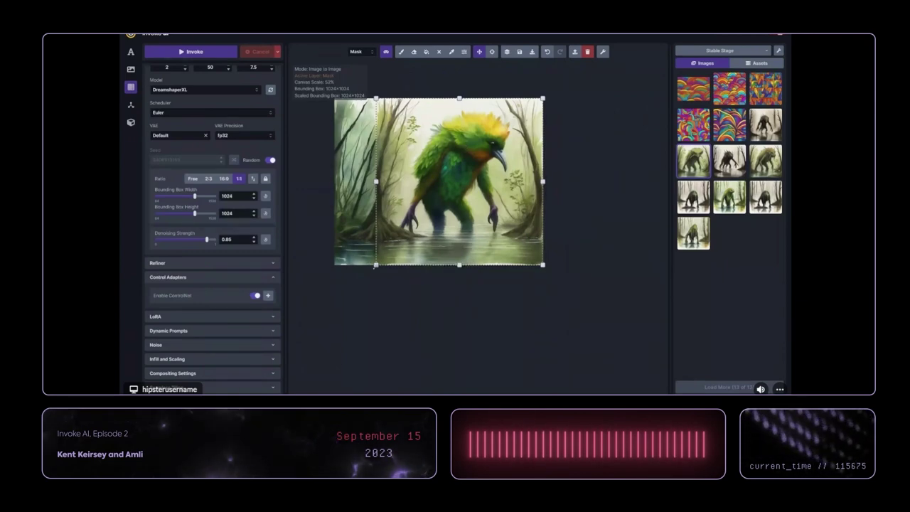
drag(375, 265, 480, 160)
drag(512, 129, 491, 161)
mouse_move(522, 192)
mouse_down()
mouse_move(511, 181)
mouse_move(522, 192)
mouse_up()
drag(461, 190, 461, 178)
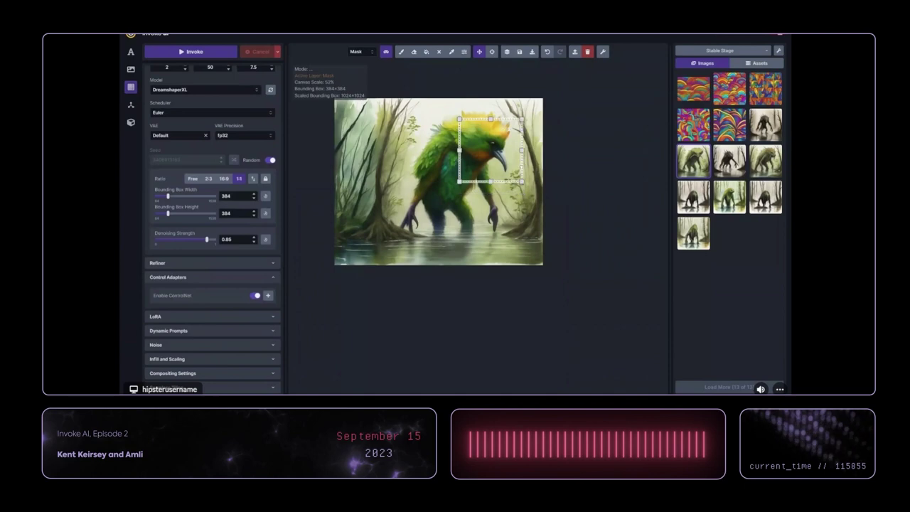
- Insert "close-up of a" at the start of the positive prompt, directly after the opening "a"
scroll(208, 355, up, 5)
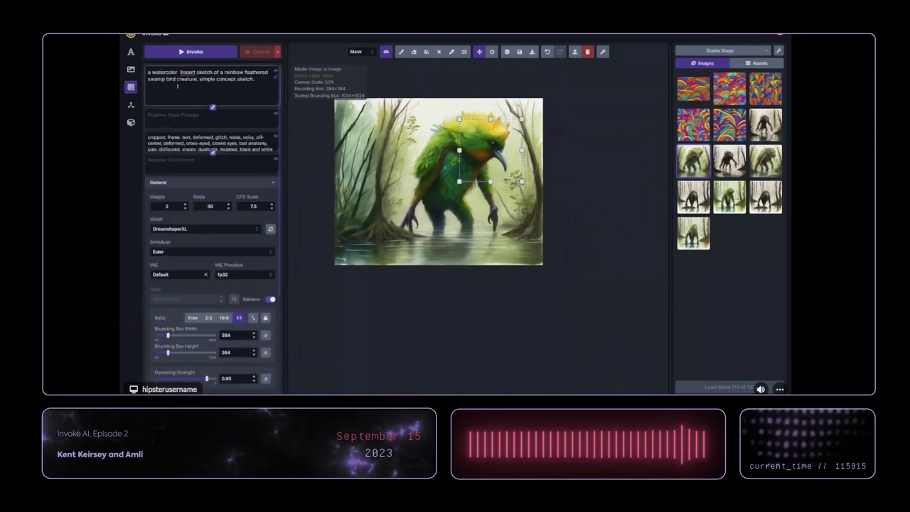
click(151, 74)
text(close-up of a)
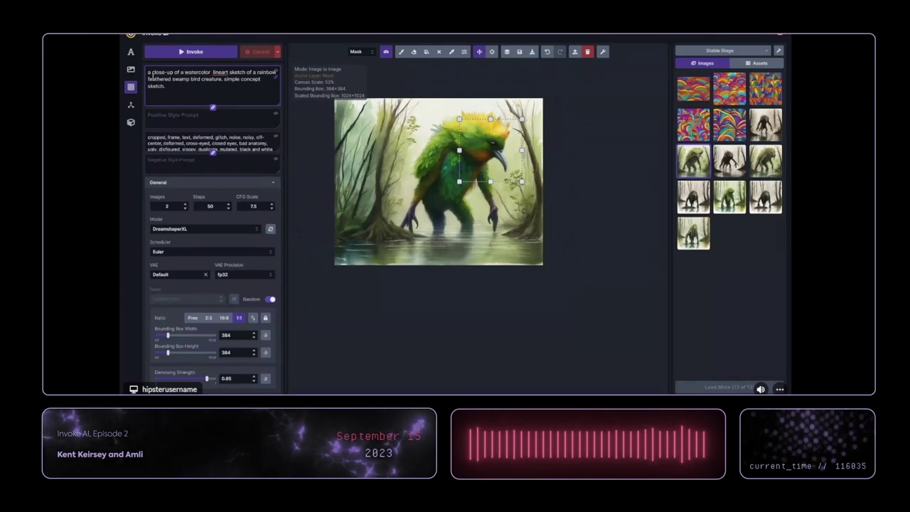
- Move "watercolor lineart sketch" behind the creature description so the prompt starts with "a close-up of a rainbow feathered swamp bird creature"
key(ctrl+Right)
key(ctrl+Right)
key(ctrl+shift+Right)
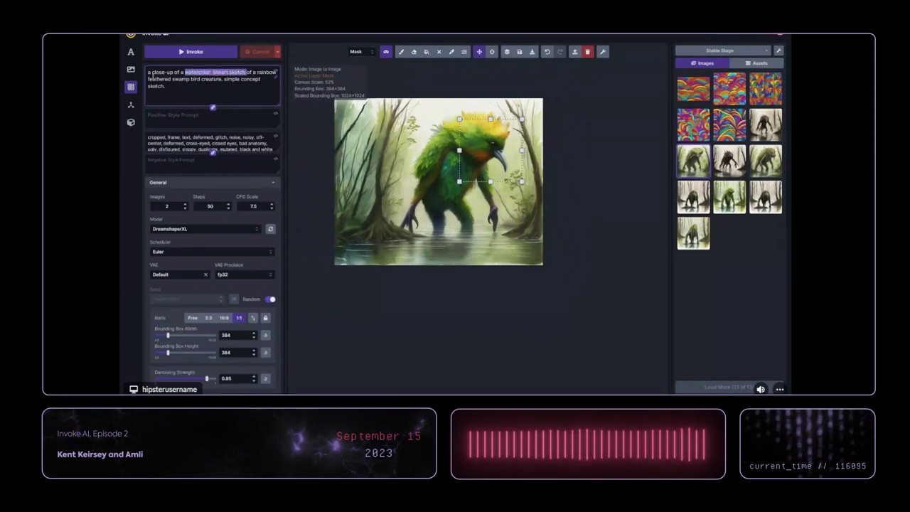
key(BackSpace)
key(ctrl+BackSpace)
key(ctrl+BackSpace)
key(ctrl+Delete)
key(ctrl+Delete)
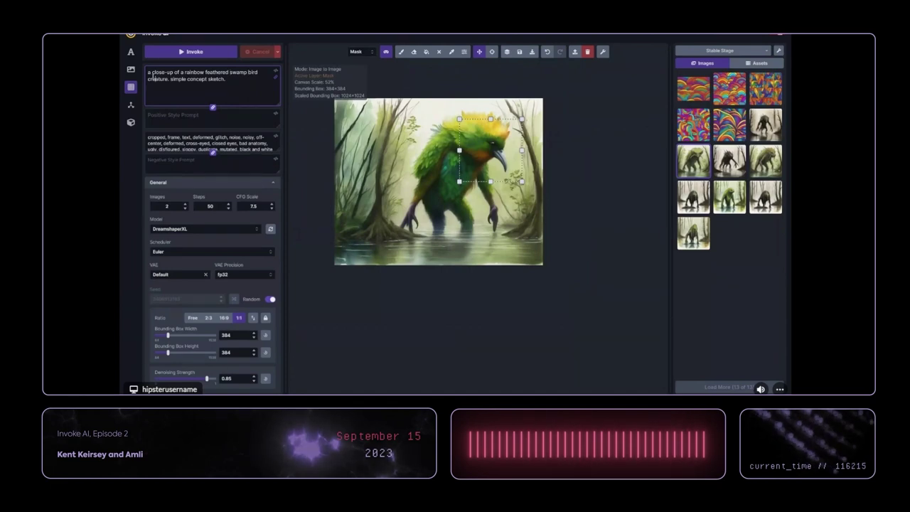
text(watercolor lineart sketch,)
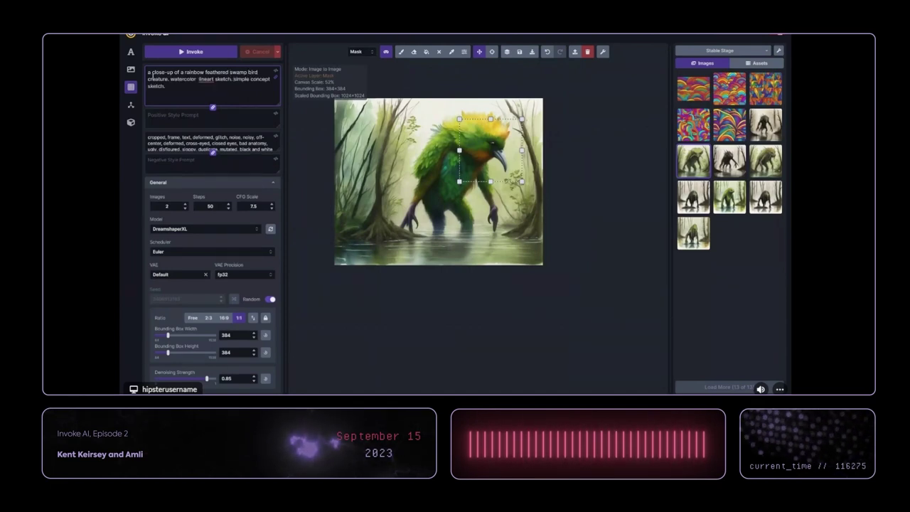
- Add a control adapter with the SDXLsoftedge model and import the bounded canvas area as its control image
scroll(250, 210, down, 2)
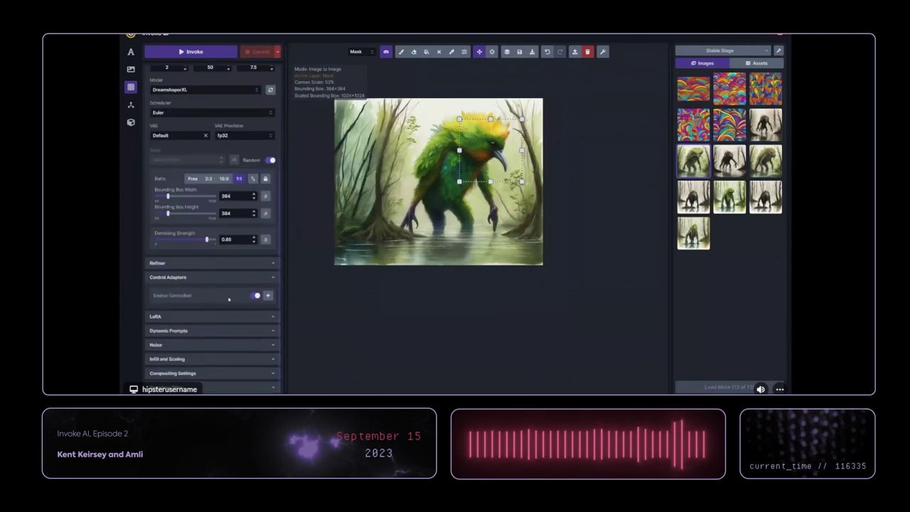
click(267, 294)
scroll(211, 305, down, 1)
click(190, 275)
click(194, 353)
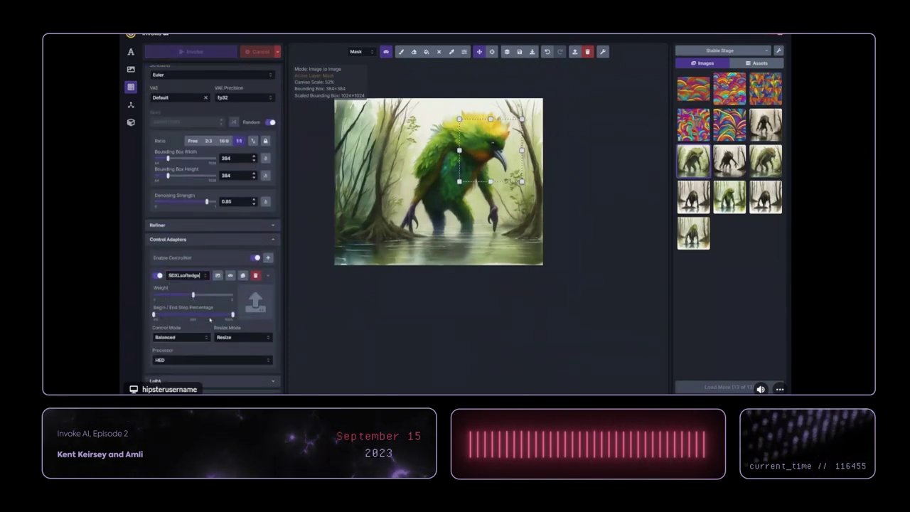
click(217, 275)
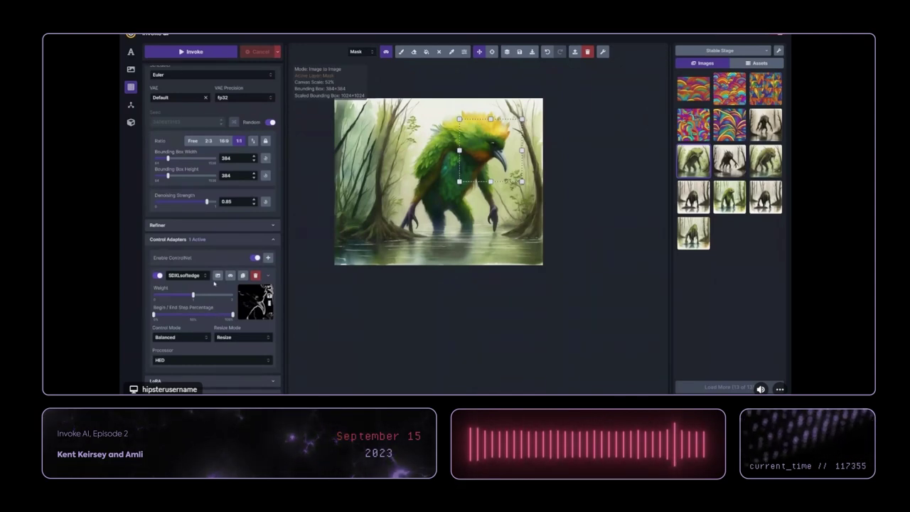
click(183, 275)
scroll(208, 325, down, 2)
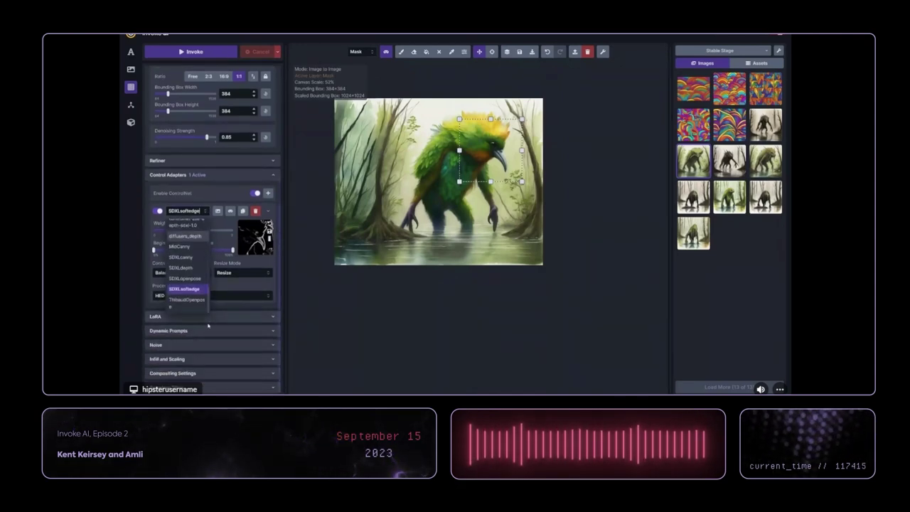
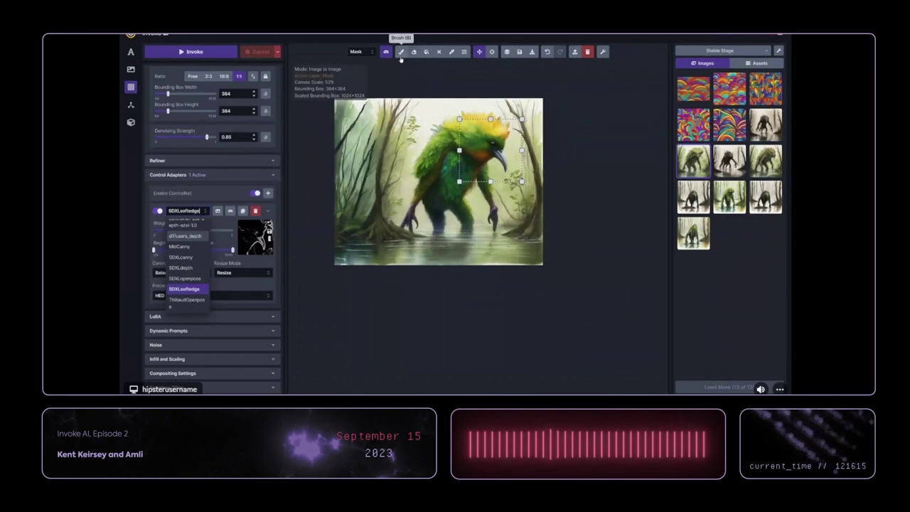
- Brush a mask over the creature's face and beak and generate new inpainted versions
click(401, 53)
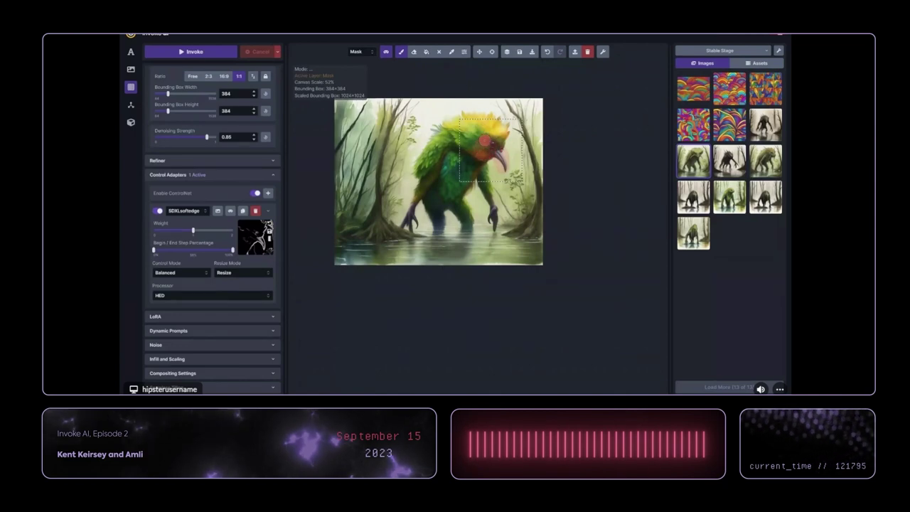
mouse_move(248, 256)
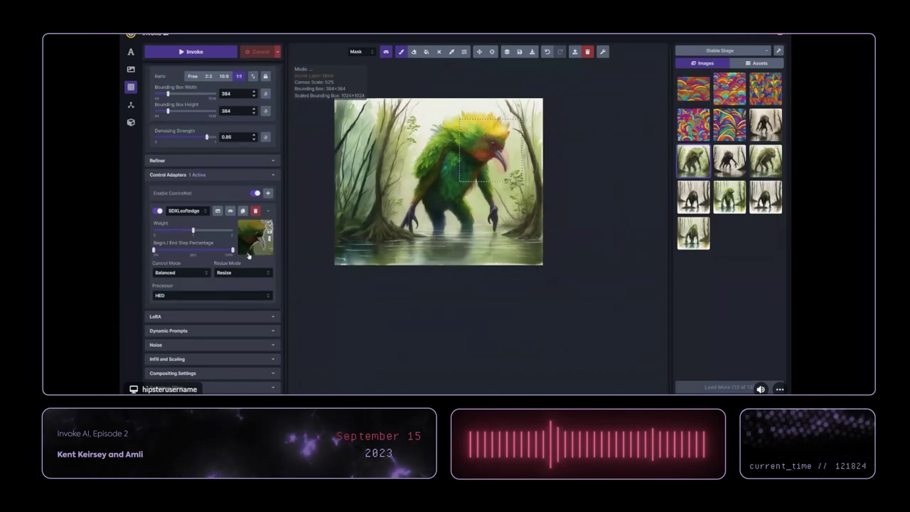
click(196, 52)
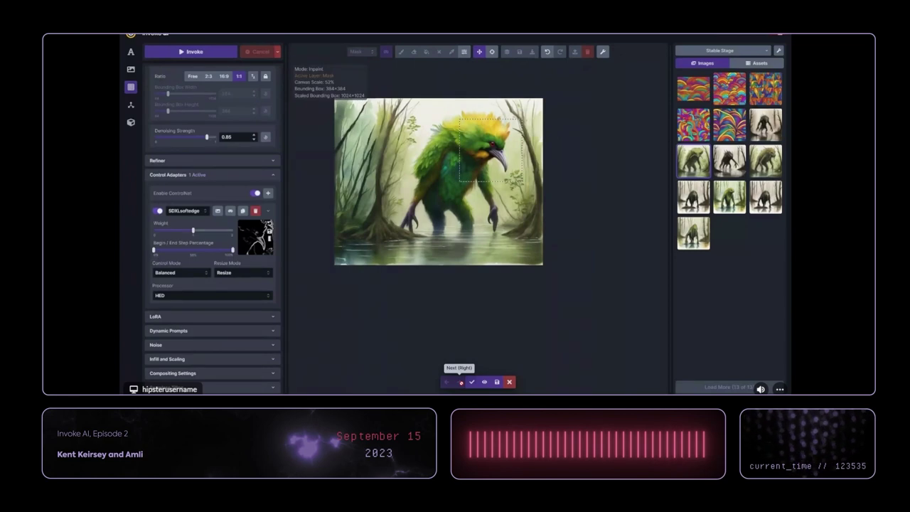
- Compare the two generated variations of the creature's face and beak
click(460, 381)
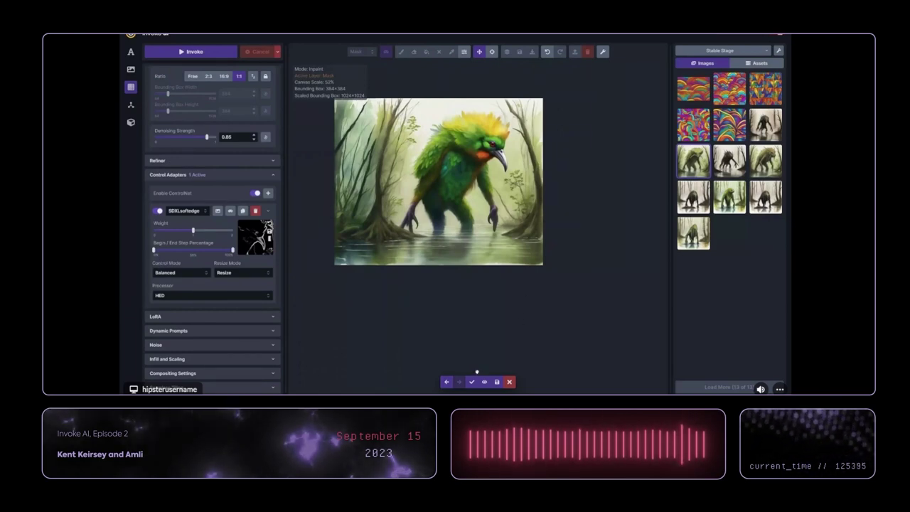
click(446, 382)
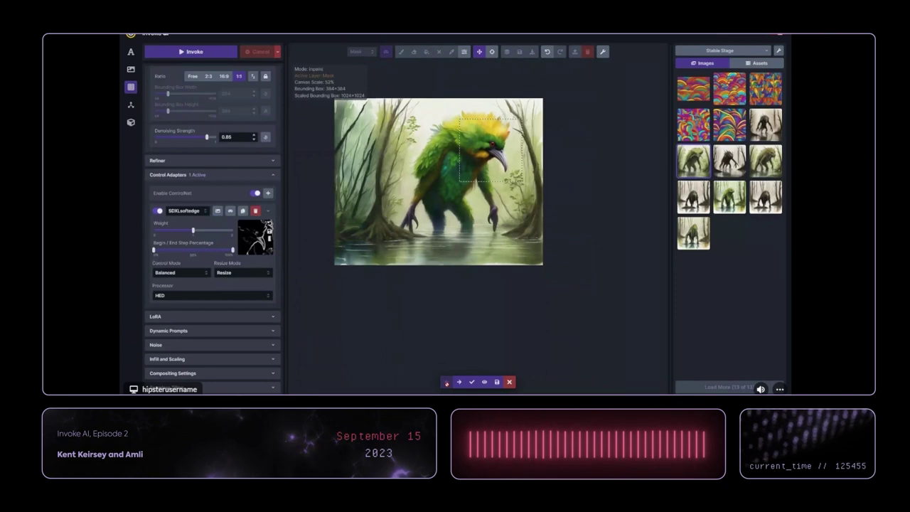
- Accept the generated variation of the creature's face and move the bounding box down over the creature's legs
click(469, 384)
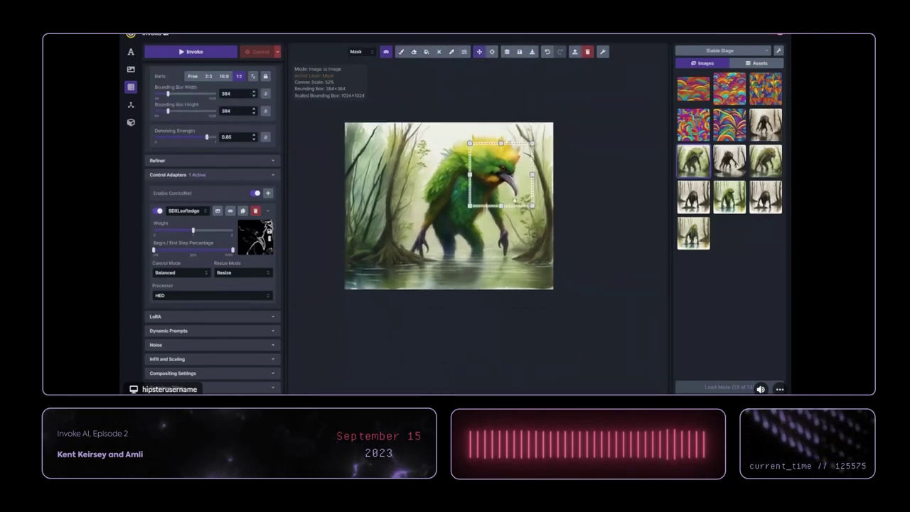
drag(501, 174, 497, 248)
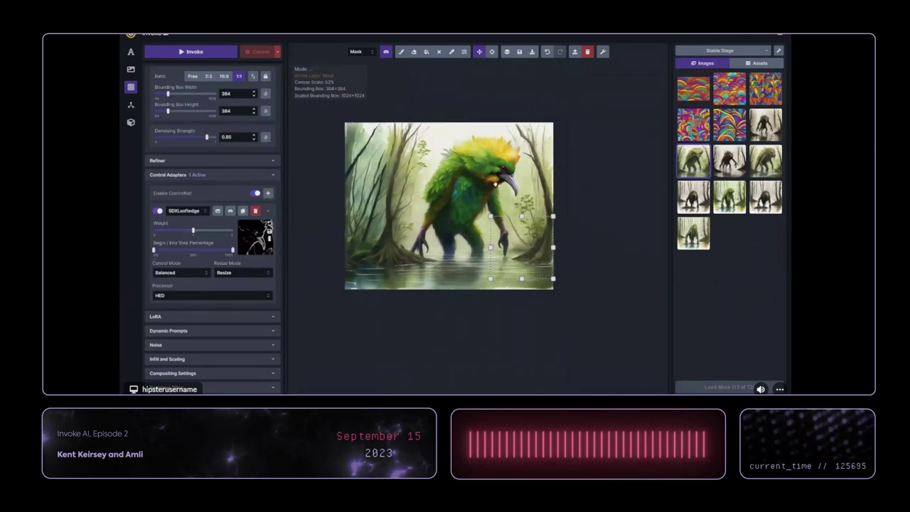
scroll(534, 258, down, 2)
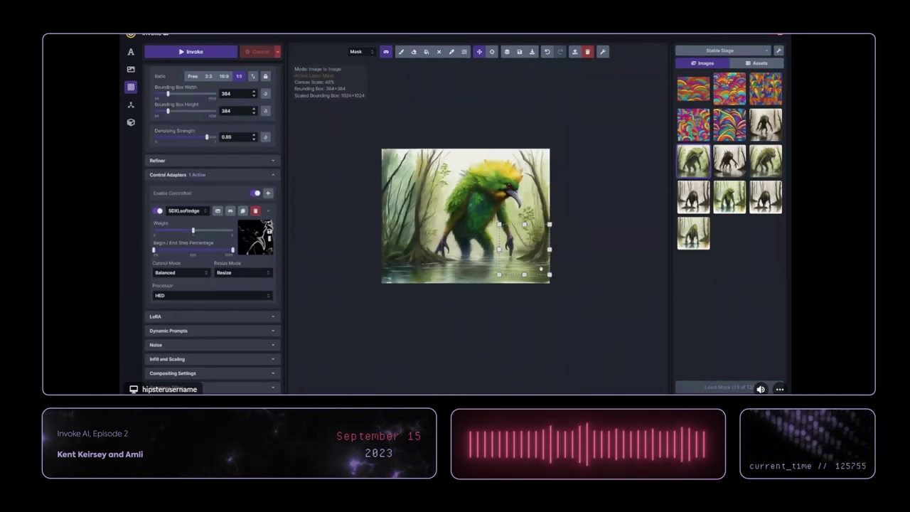
drag(546, 276, 489, 284)
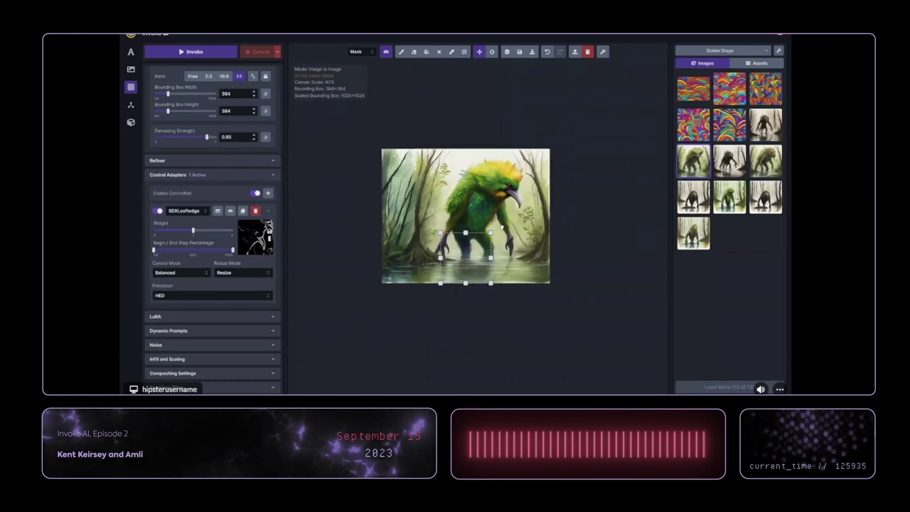
- Remove the SDXLsoftedge control adapter and clear the creature image from the canvas
click(255, 210)
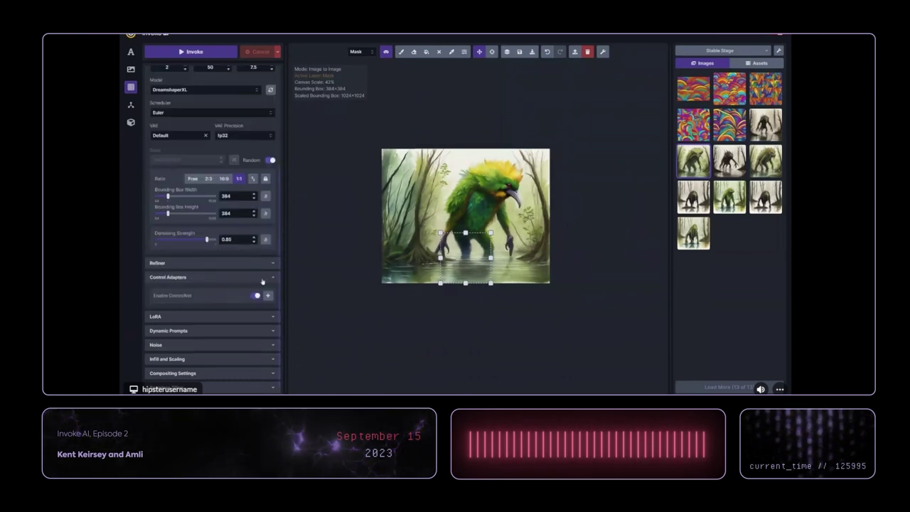
drag(489, 243, 464, 243)
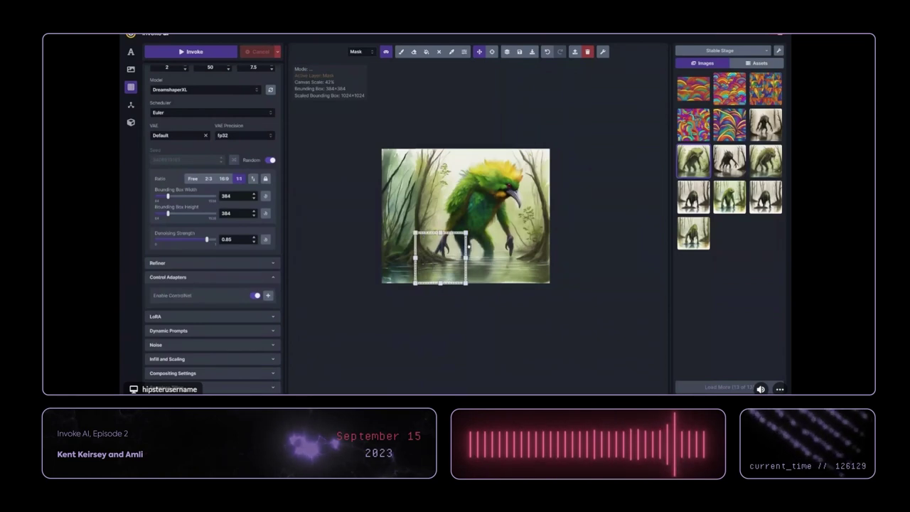
click(587, 51)
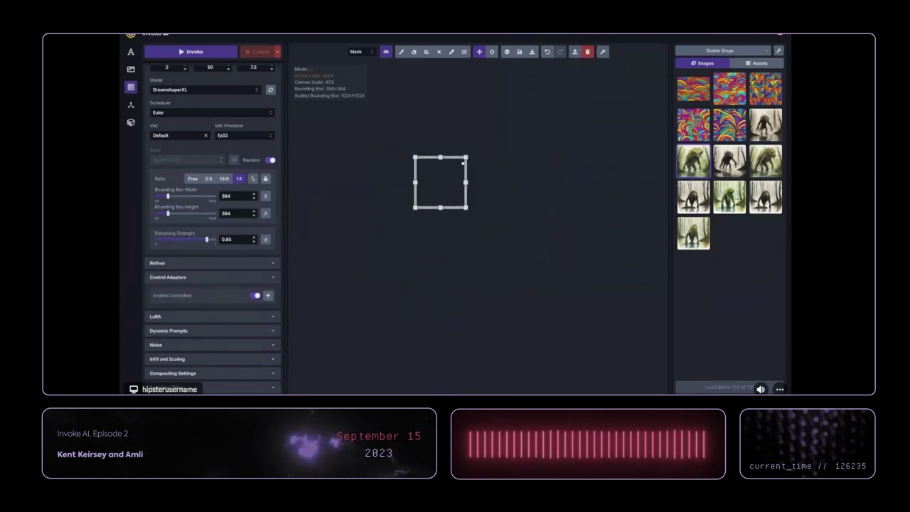
- Enlarge the bounding box on the empty canvas to 1024×1024 and fill it with white
drag(467, 207, 503, 248)
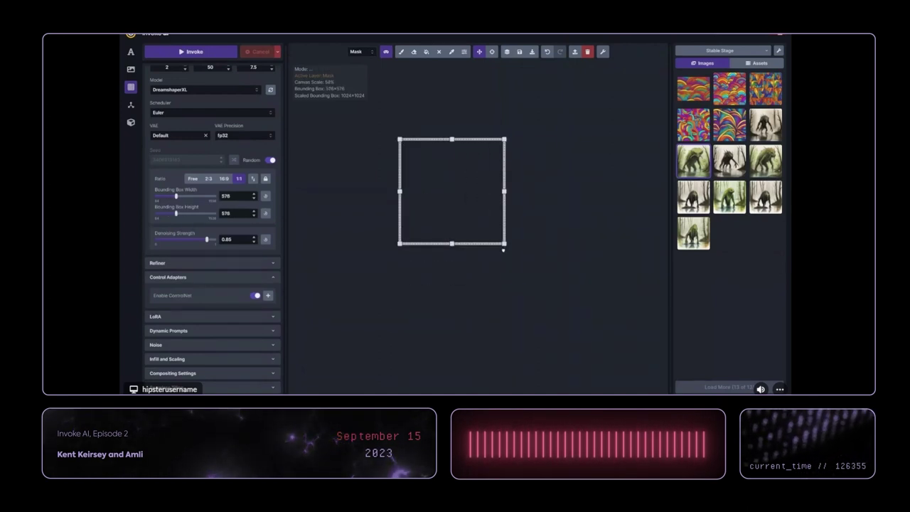
drag(503, 249, 587, 326)
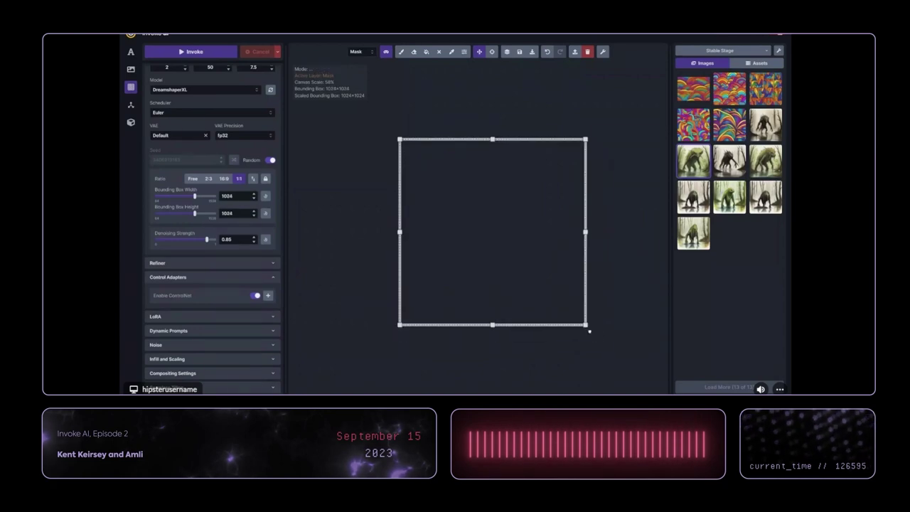
click(463, 51)
drag(450, 102, 416, 79)
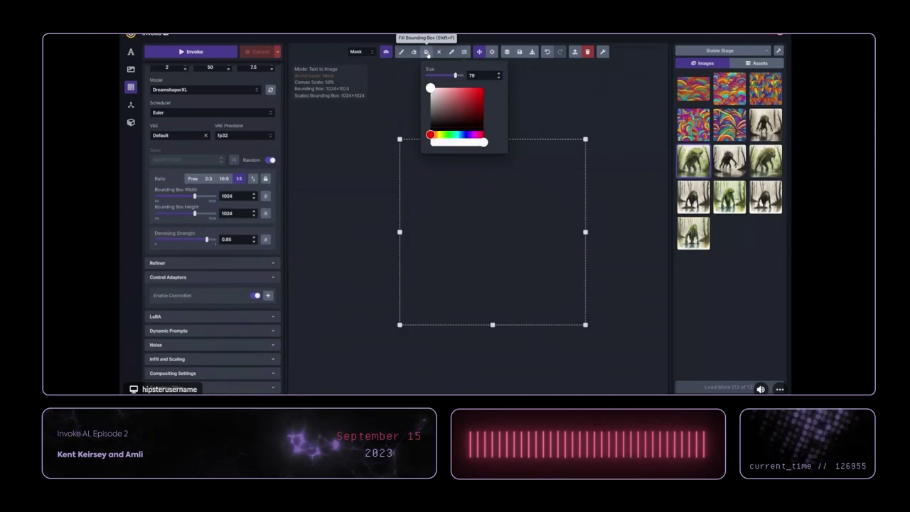
click(426, 52)
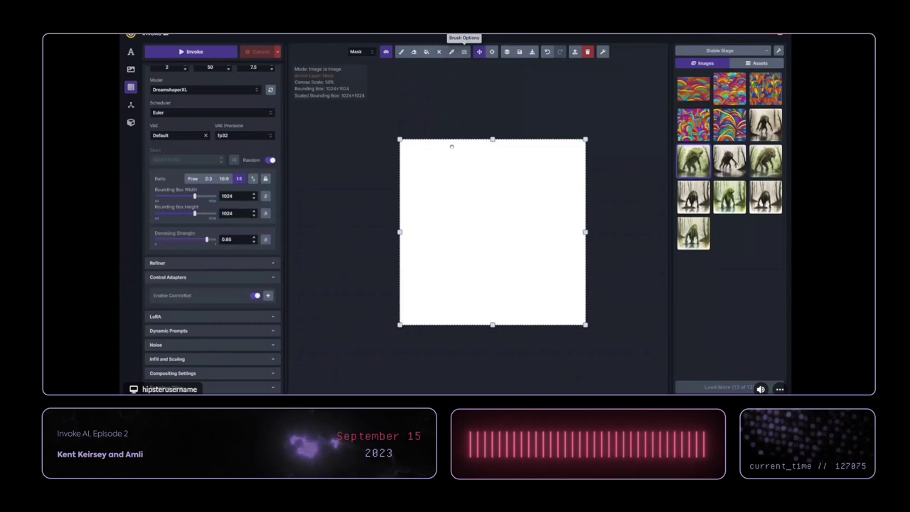
- Select the brush and set its color to black with slightly reduced opacity
click(401, 51)
click(463, 51)
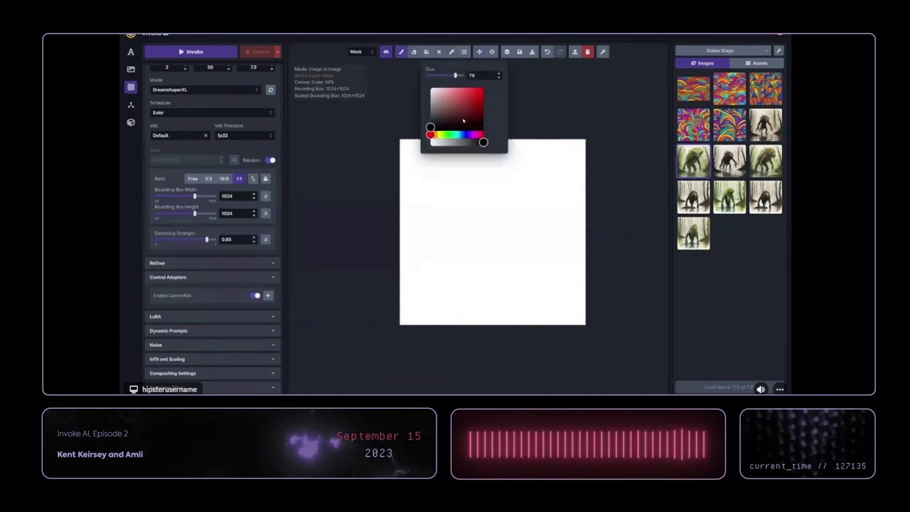
drag(482, 142, 473, 143)
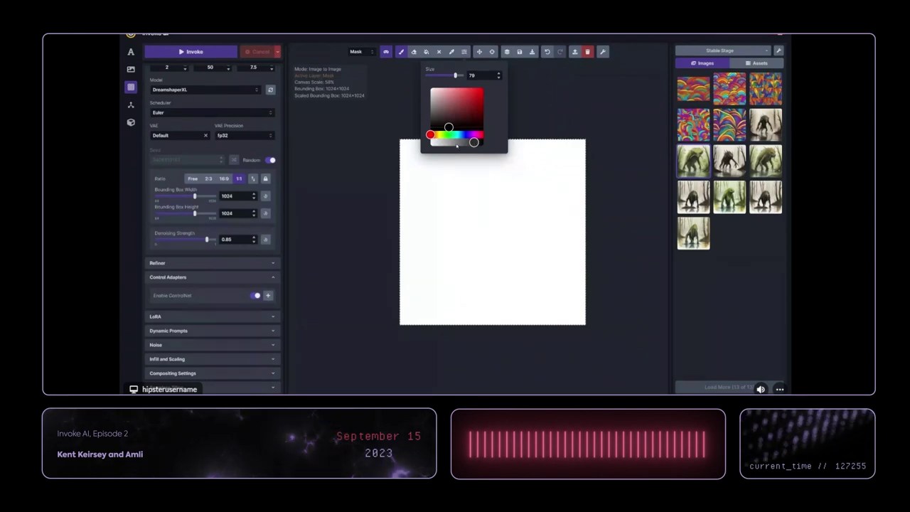
- Resize the bounding box to 1024×1024 so it covers the whole white square
scroll(252, 223, up, 1)
scroll(252, 223, up, 3)
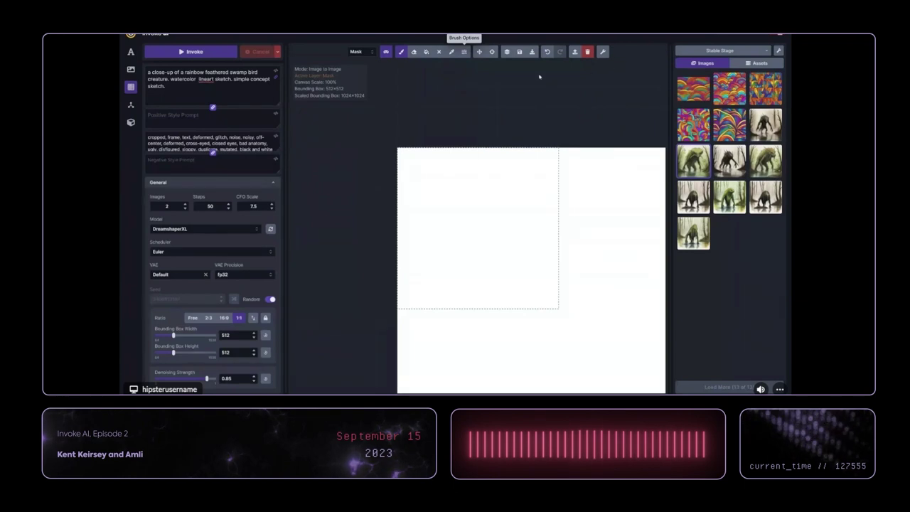
key(ctrl+minus)
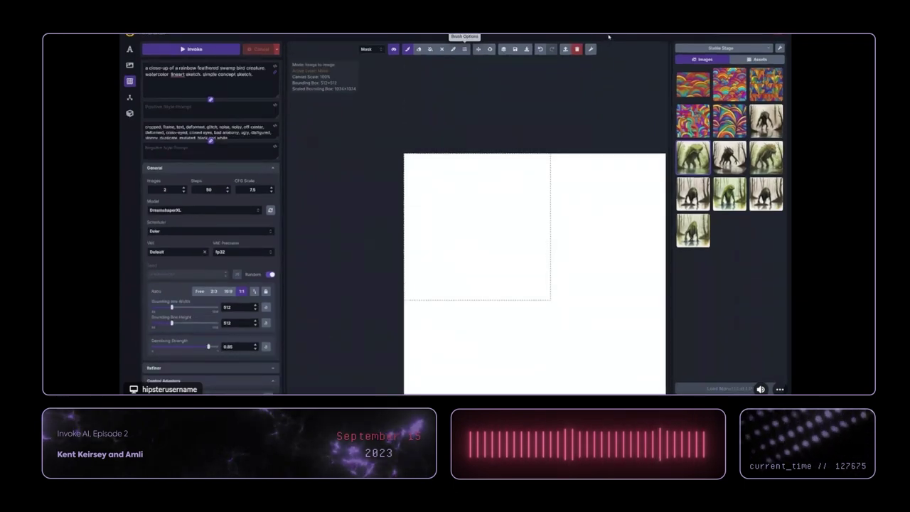
key(v)
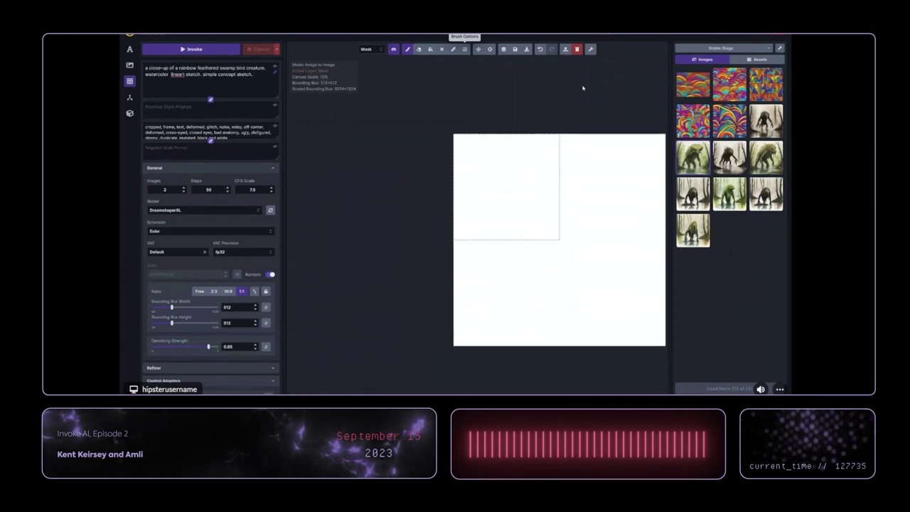
drag(583, 101, 522, 94)
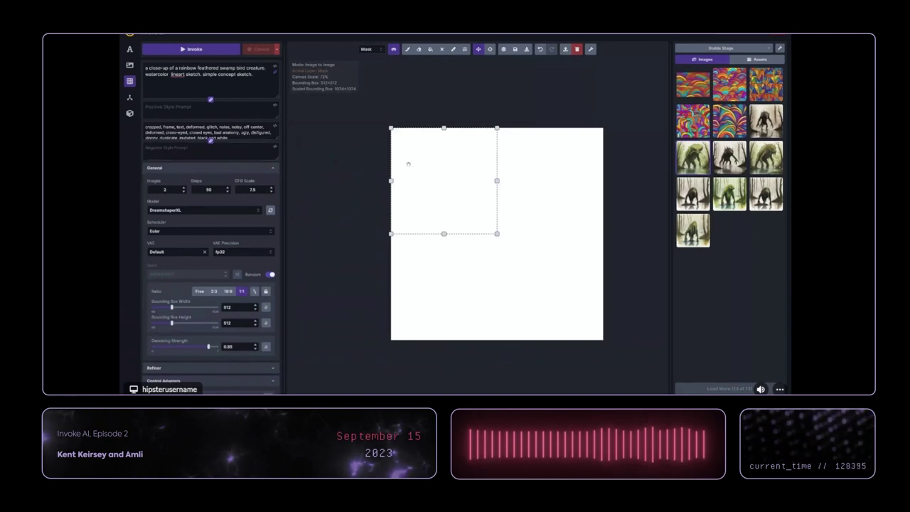
drag(495, 233, 602, 340)
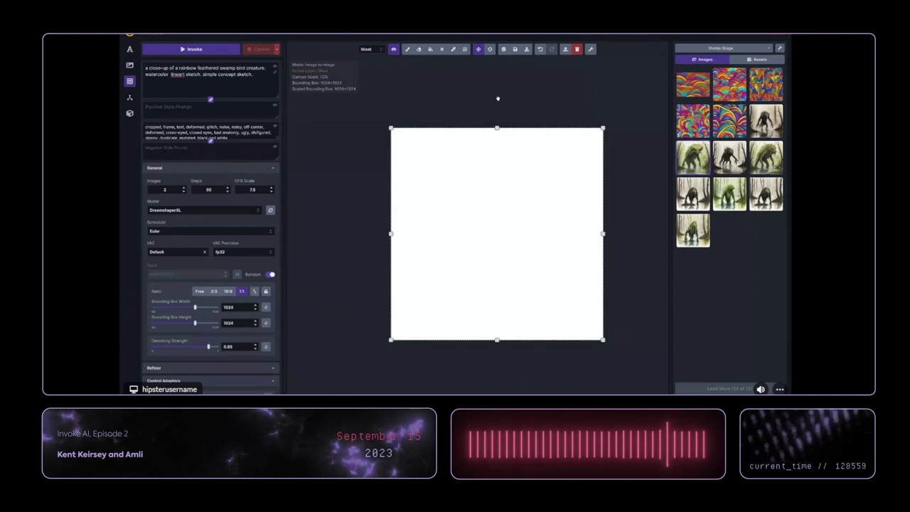
- On the Base layer, paint a tall blob of overlapping semi-transparent black strokes in the middle of the white square with a much larger brush
click(407, 49)
click(464, 49)
click(467, 132)
key(q)
key(bracketright)
key(bracketright)
key(bracketright)
key(bracketright)
key(bracketright)
key(bracketright)
key(bracketright)
key(bracketright)
key(bracketright)
key(bracketright)
key(bracketright)
key(bracketright)
key(bracketright)
key(bracketright)
key(bracketright)
key(bracketright)
key(bracketright)
key(bracketright)
key(bracketright)
key(bracketright)
key(bracketright)
key(bracketright)
key(bracketright)
key(bracketright)
key(bracketright)
key(bracketright)
key(bracketright)
key(bracketright)
key(bracketright)
key(bracketright)
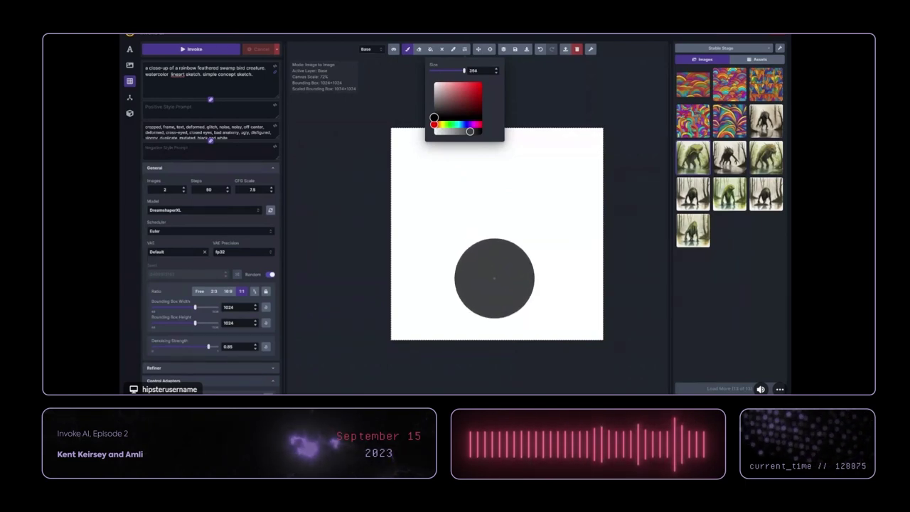
mouse_move(493, 273)
mouse_down()
mouse_move(494, 213)
mouse_move(494, 227)
mouse_up()
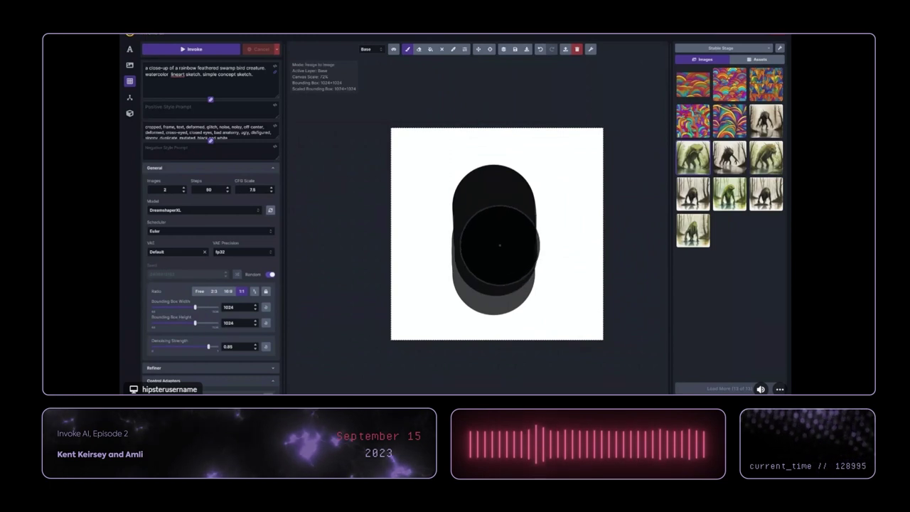
drag(493, 238, 495, 184)
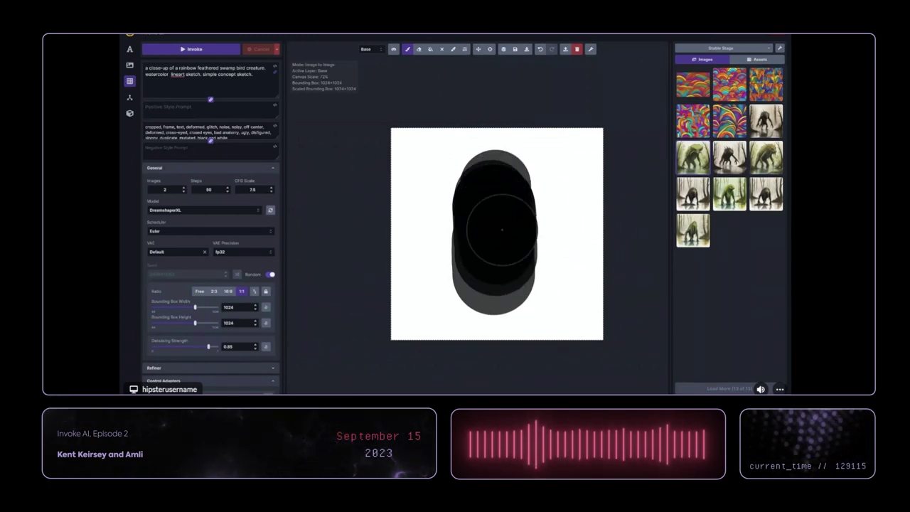
- Replace the positive prompt with "fantasy concept art, oil painting, item concept art. detailed, intricate runes"
click(212, 80)
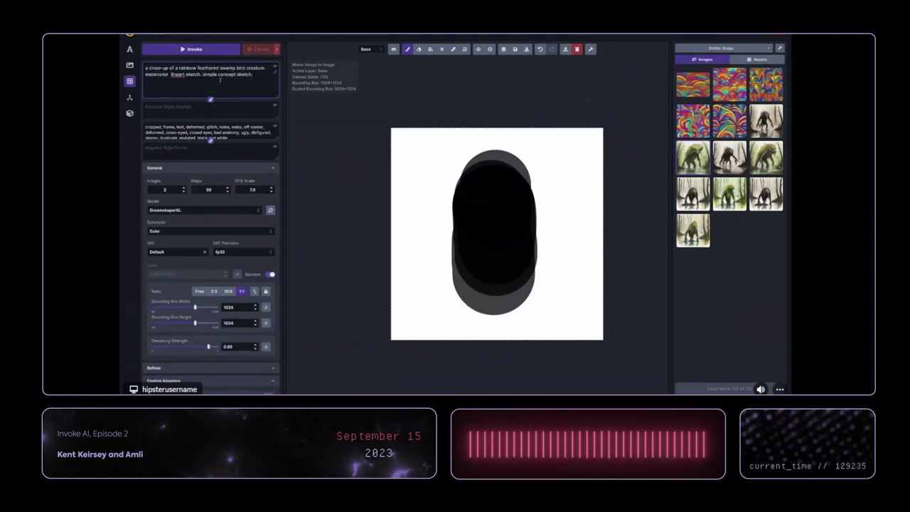
key(ctrl+a)
text(fanta)
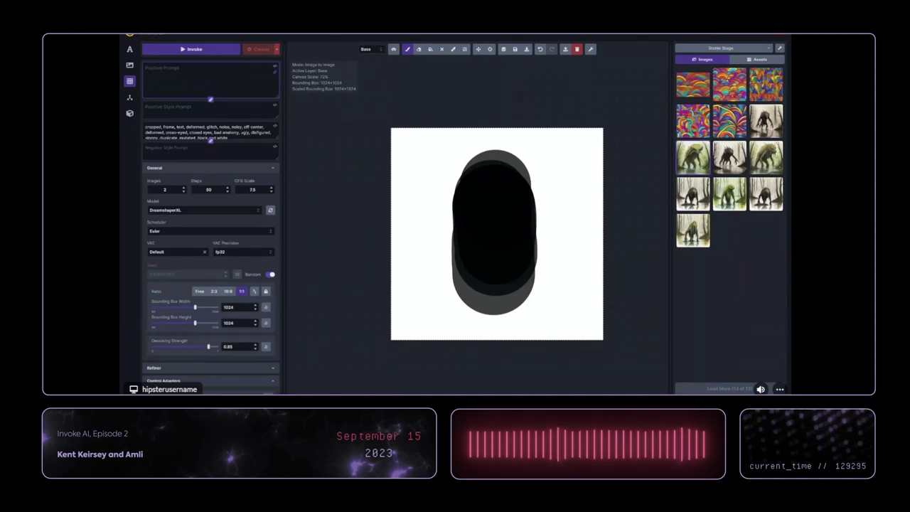
text(sy)
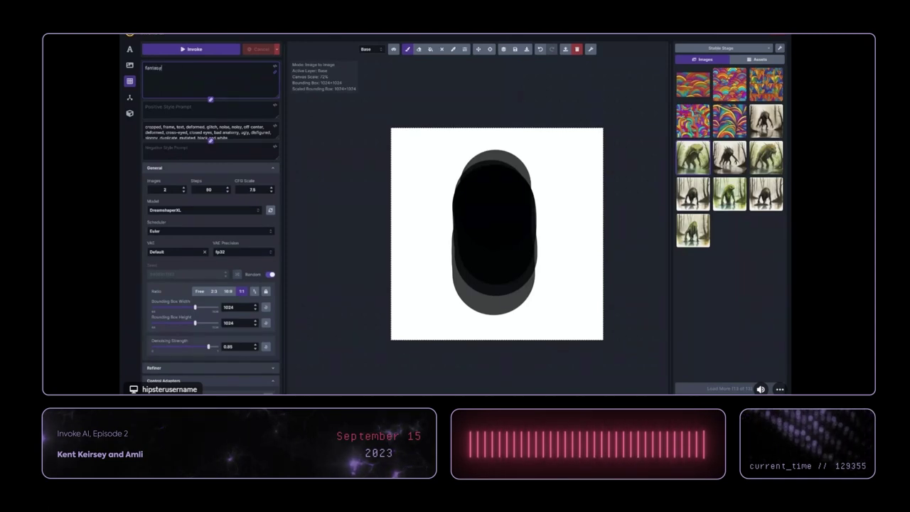
text( concept art, oil painting, item c)
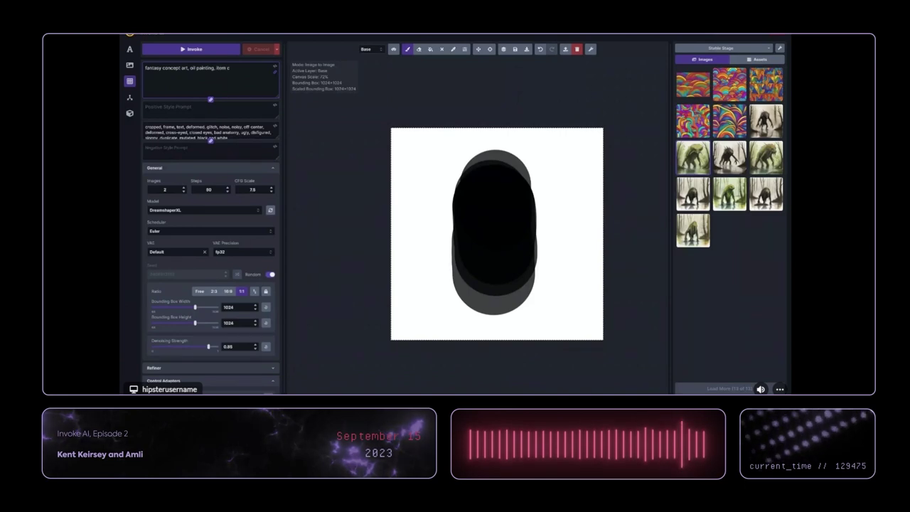
text(oncept art, detailed, intric)
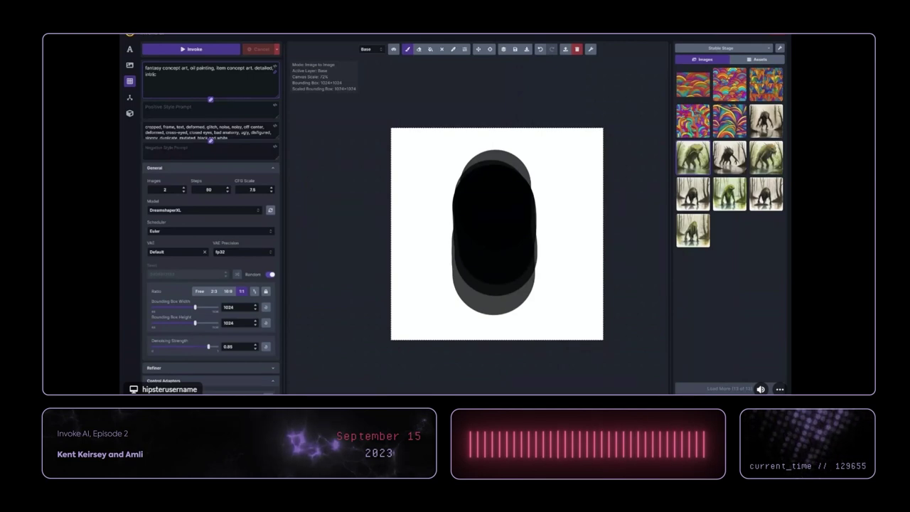
text(ate runes)
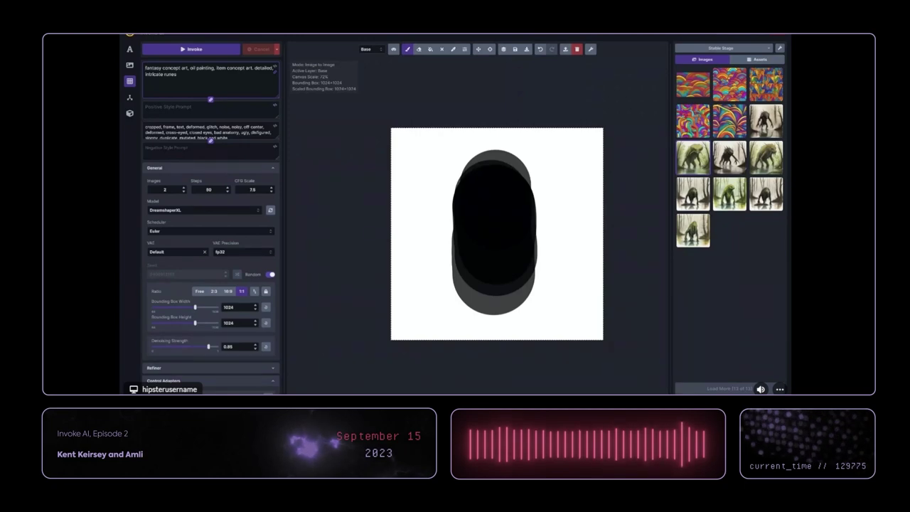
- Insert "a rare magic stone. rough gritty texture." at the start of the positive prompt
text(a,)
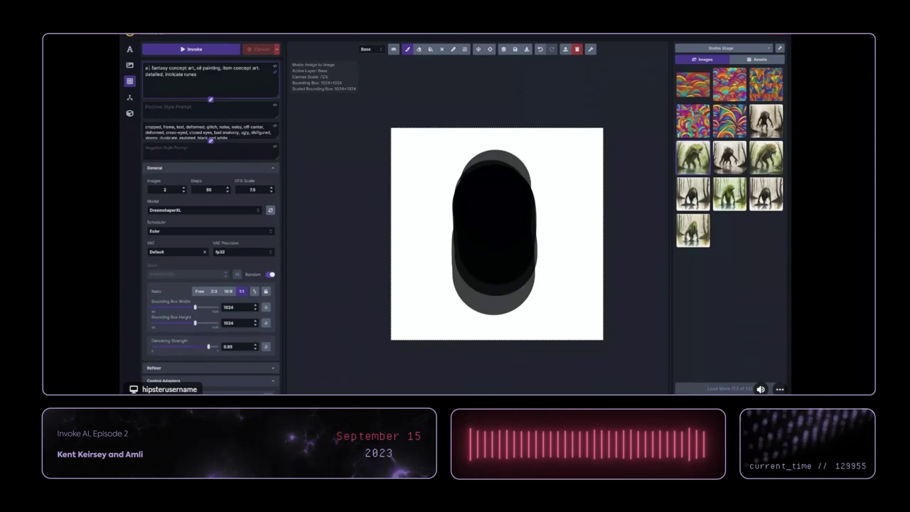
text(rare )
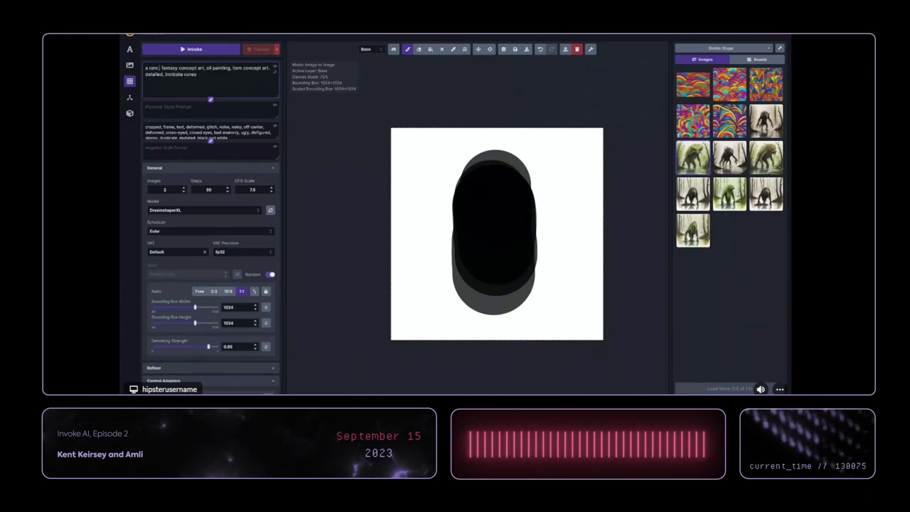
text(magic stone,)
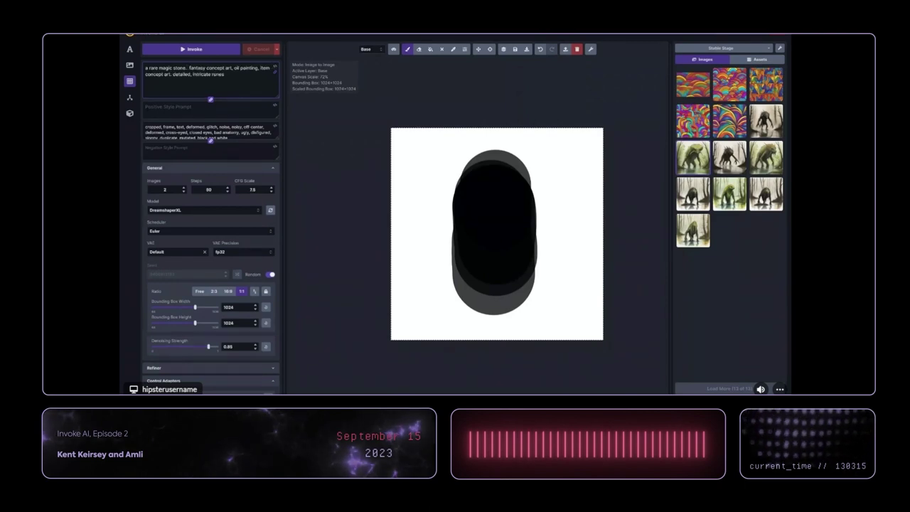
text(rough )
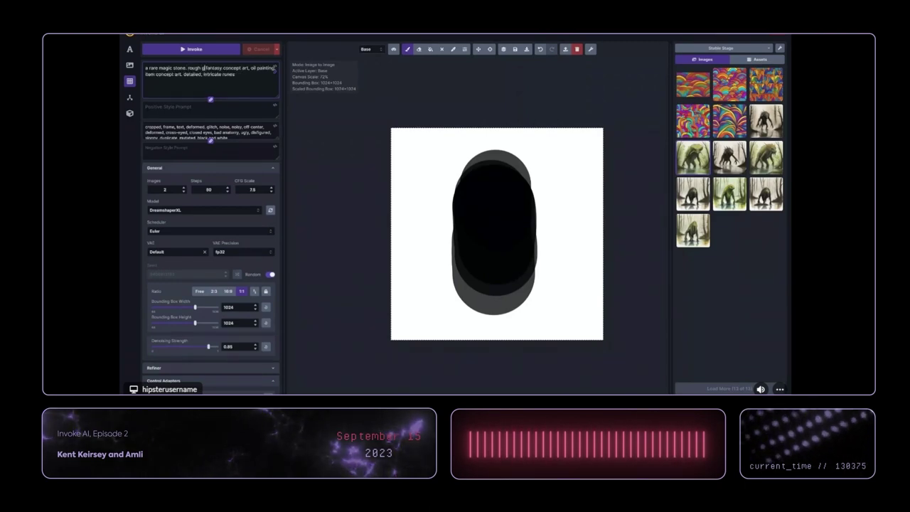
text(gritty texture .)
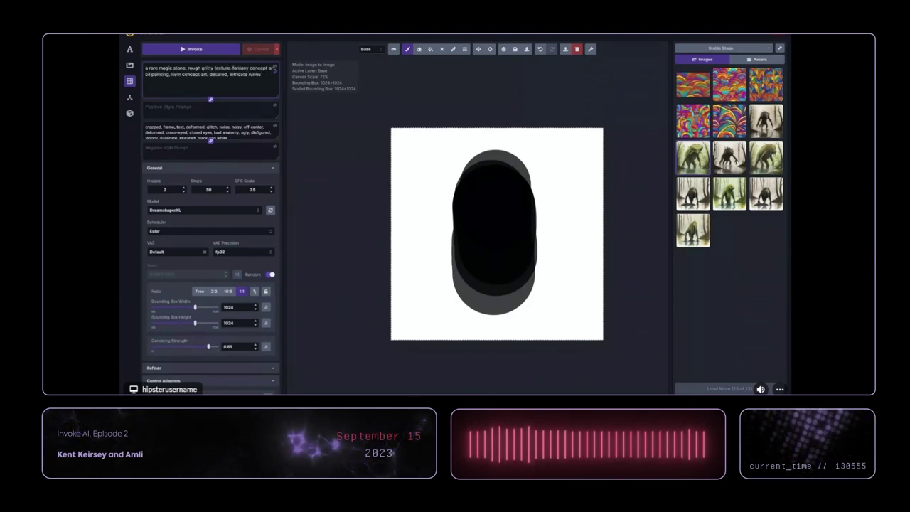
- Set the denoising strength to 0.99
scroll(217, 341, down, 1)
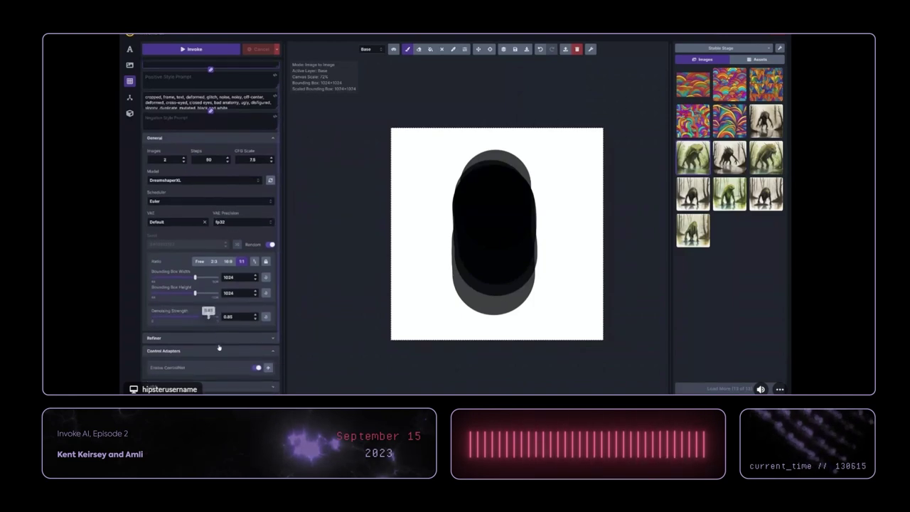
drag(212, 319, 218, 316)
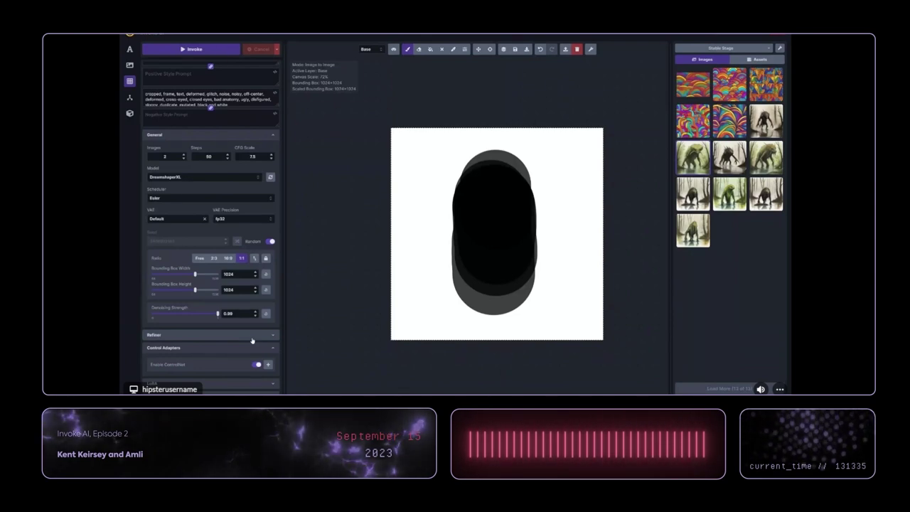
scroll(255, 213, up, 2)
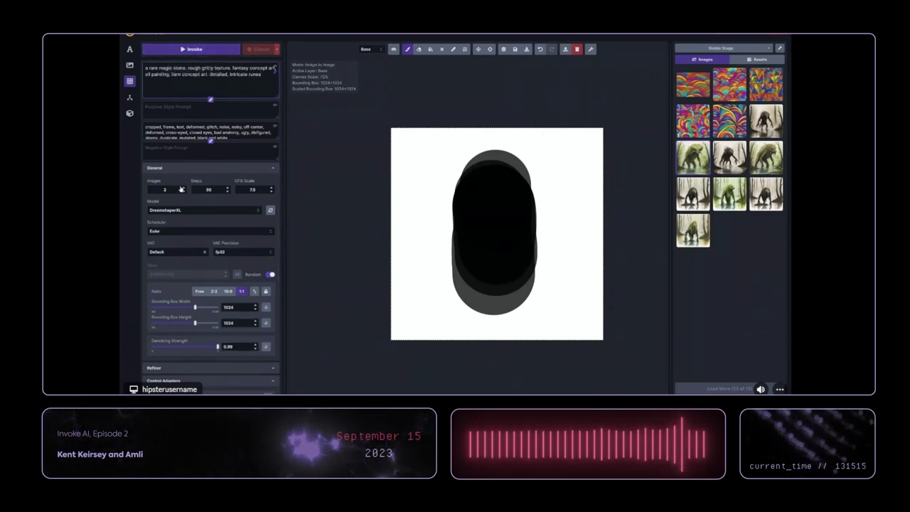
scroll(185, 189, down, 3)
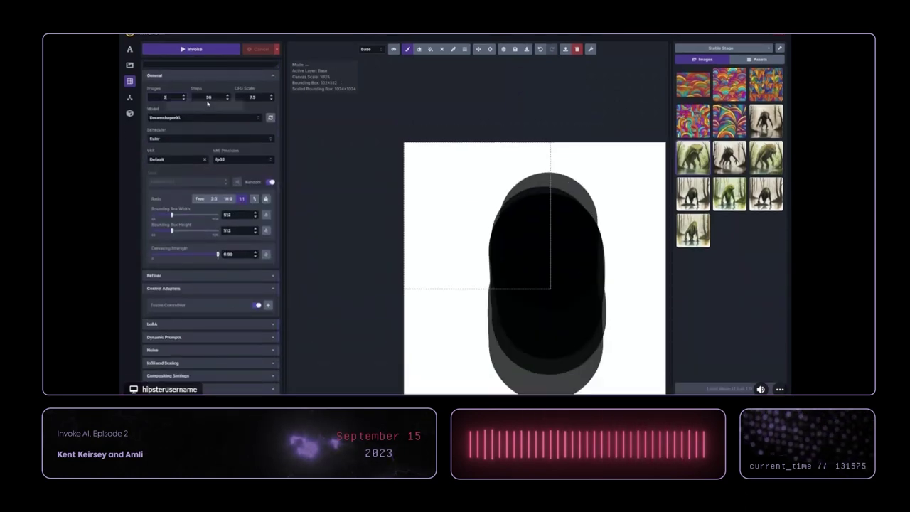
click(215, 51)
scroll(249, 245, up, 3)
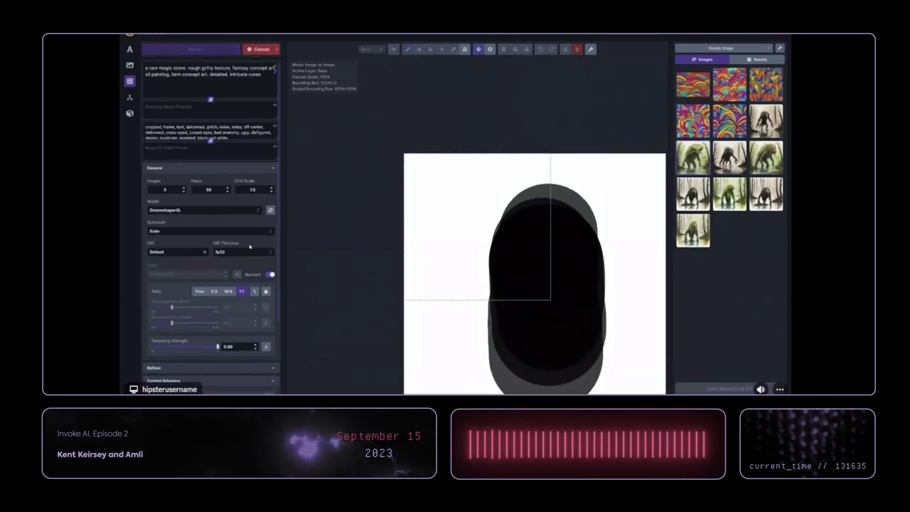
scroll(348, 191, down, 3)
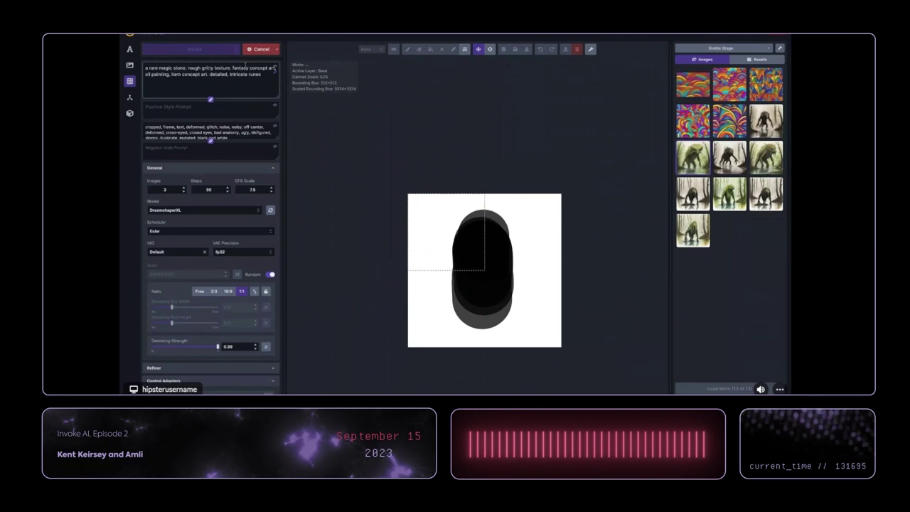
key(shift+x)
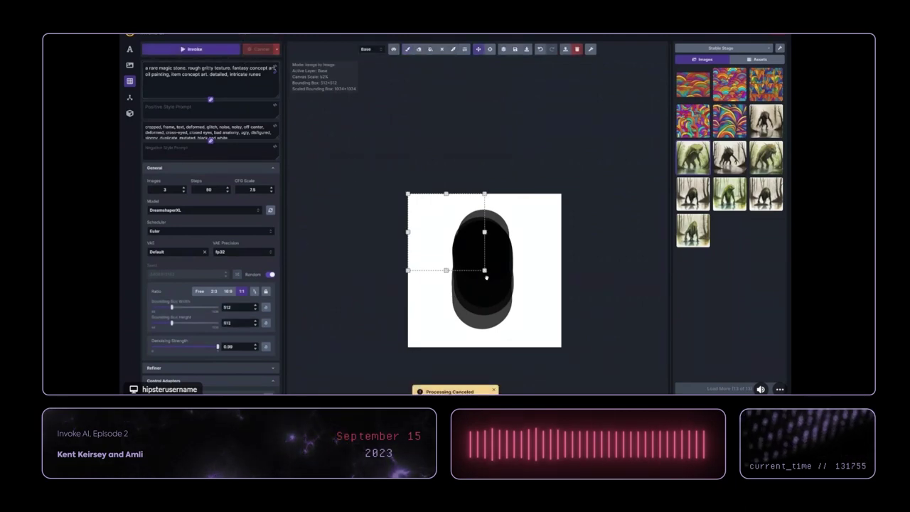
- Enlarge the bounding box to 1024×1024 so it covers the whole white square, and generate the magic stone images
drag(483, 270, 561, 347)
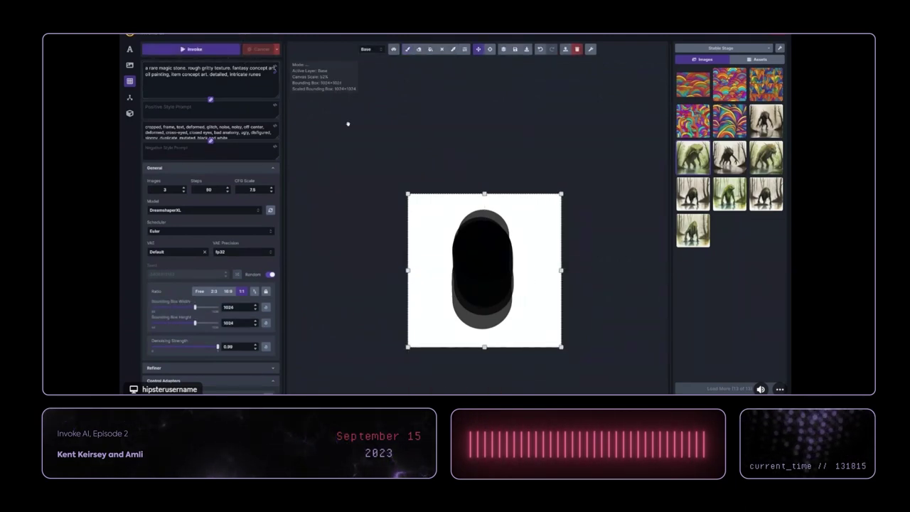
click(195, 49)
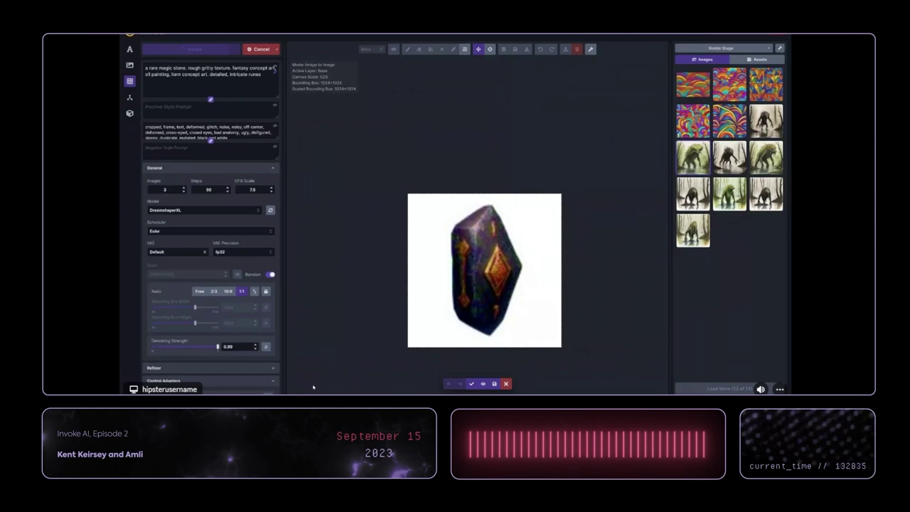
- Browse the generated stones and accept the dark crystal with the glowing teal rune onto the canvas
scroll(508, 309, up, 2)
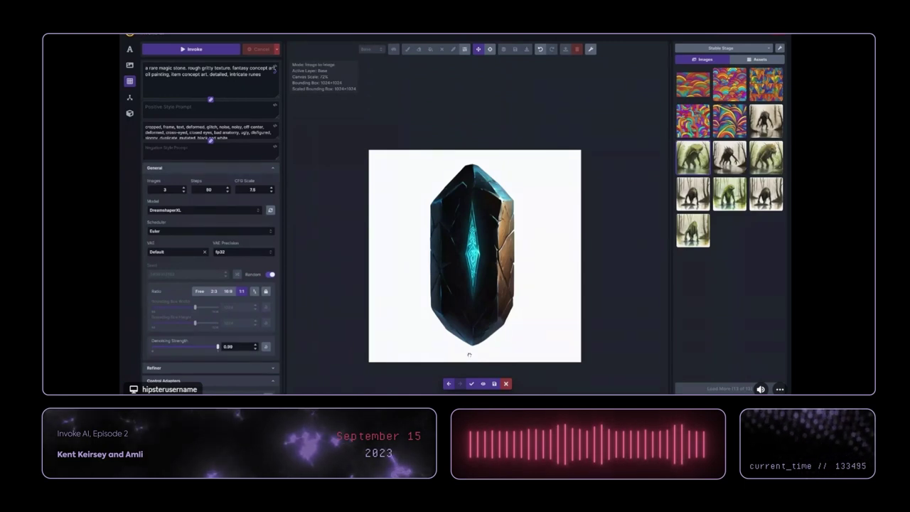
key(Right)
key(Right)
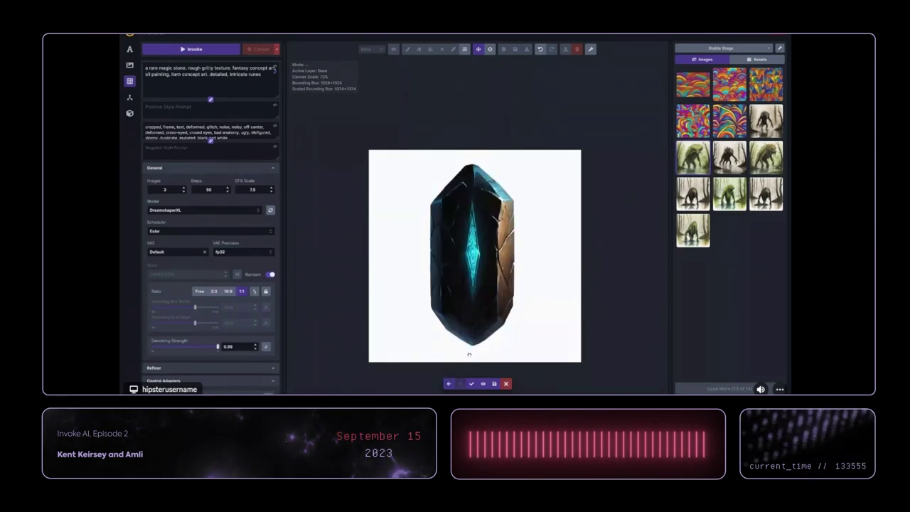
click(470, 383)
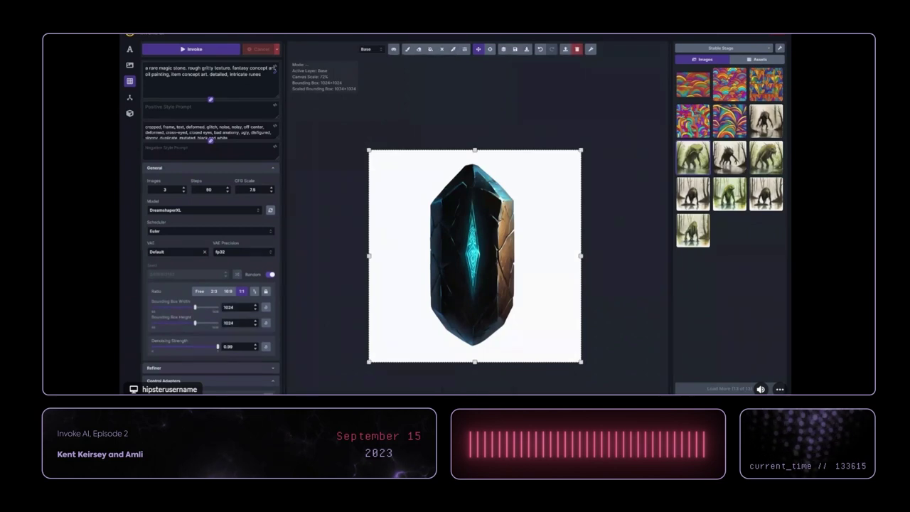
- Clear the canvas and fill the empty 1024×1024 bounding box with opaque black
scroll(536, 319, down, 3)
drag(592, 332, 564, 304)
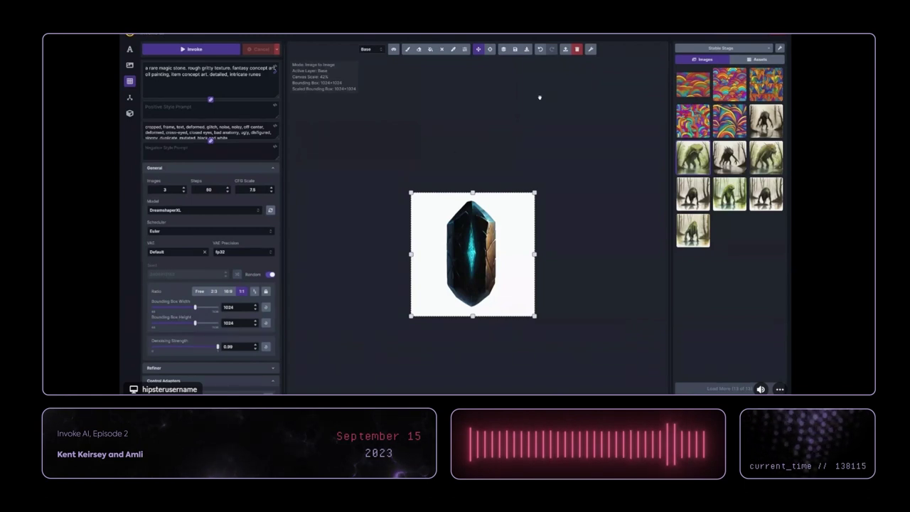
click(577, 49)
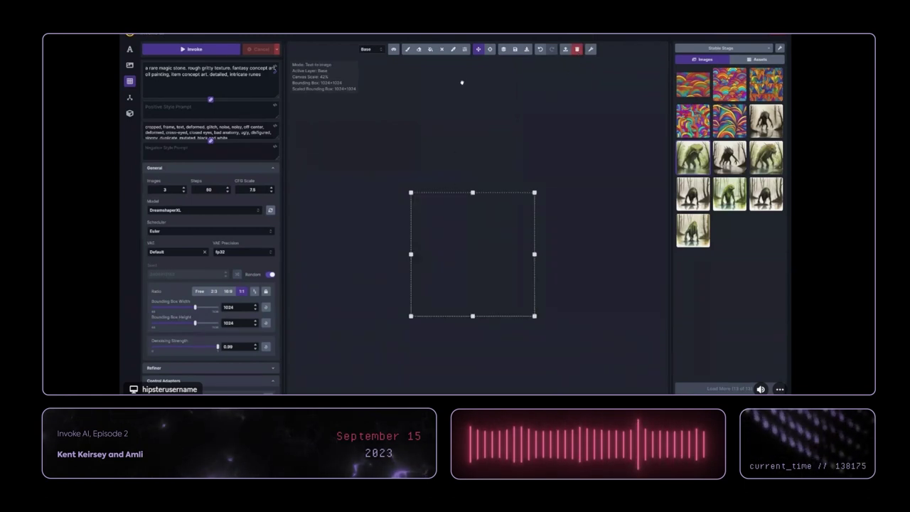
click(464, 49)
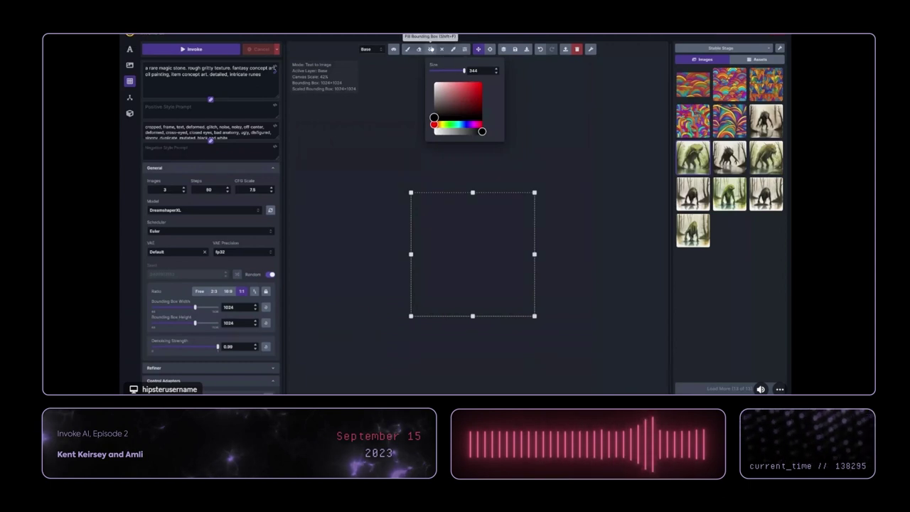
click(430, 49)
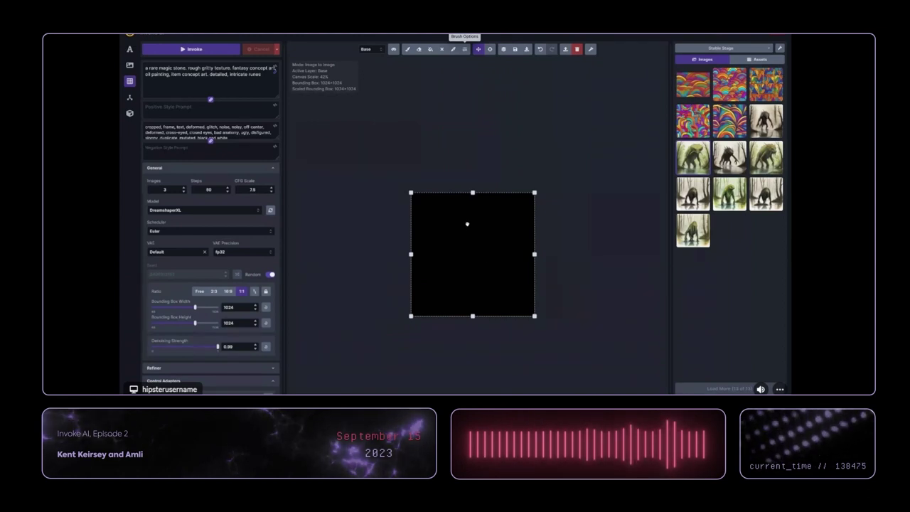
- With a much smaller white brush, draw a simple bear outline with face, ears, body and legs on the black square
click(464, 49)
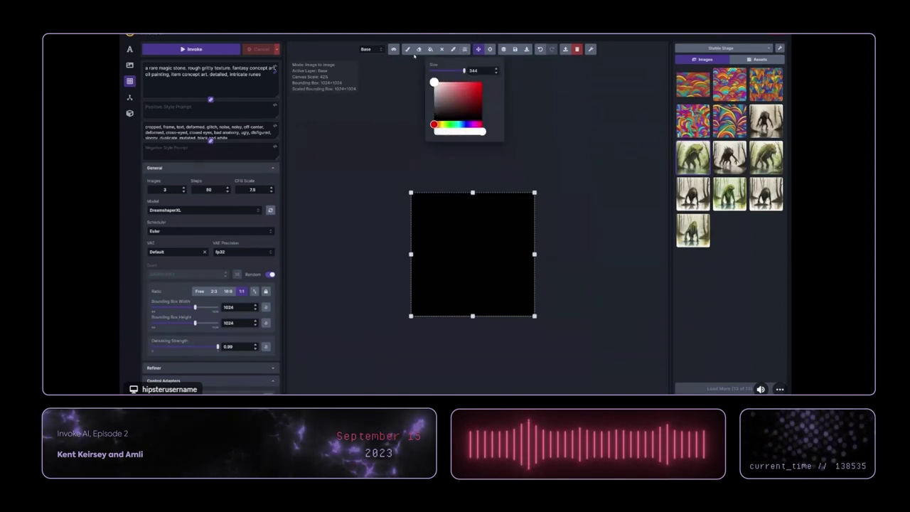
key(b)
key(bracketleft)
key(bracketleft)
key(bracketleft)
key(bracketleft)
key(bracketleft)
key(bracketleft)
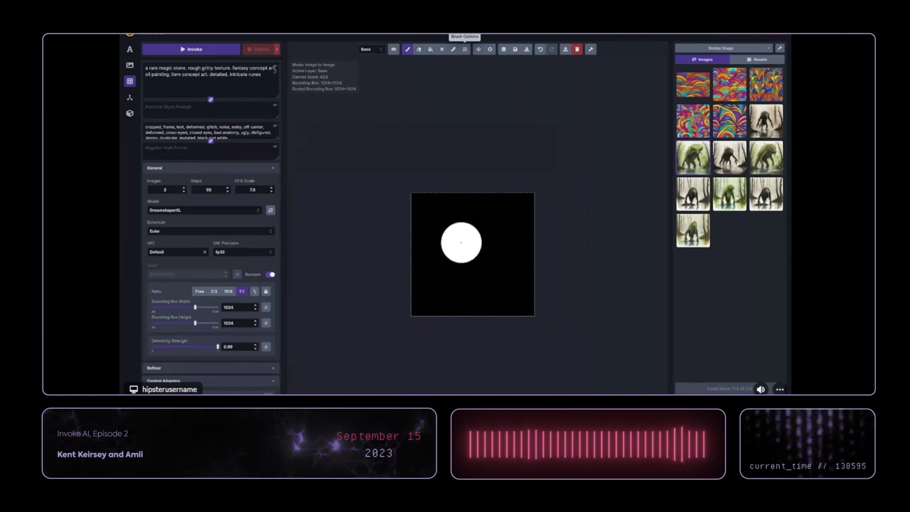
key(bracketleft)
key(bracketleft)
key(bracketleft)
key(bracketleft)
key(bracketleft)
key(bracketleft)
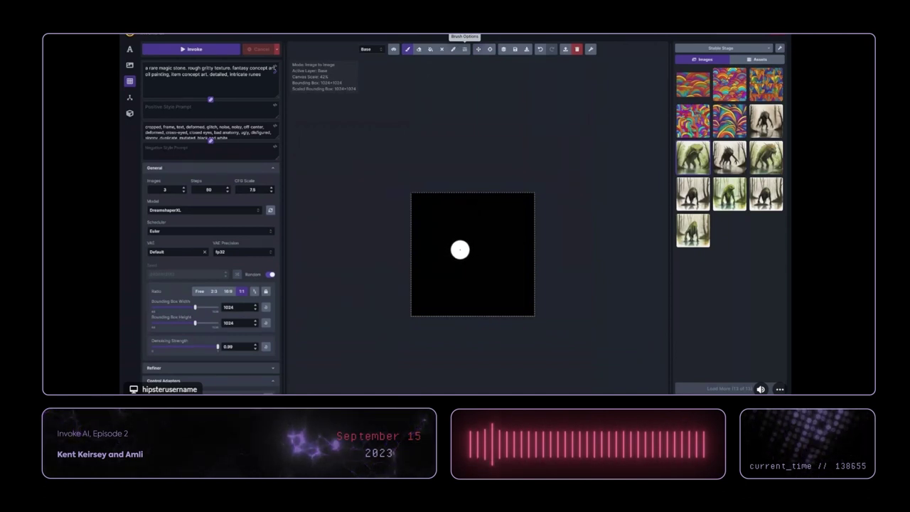
key(bracketleft)
key(bracketleft)
key(bracketleft)
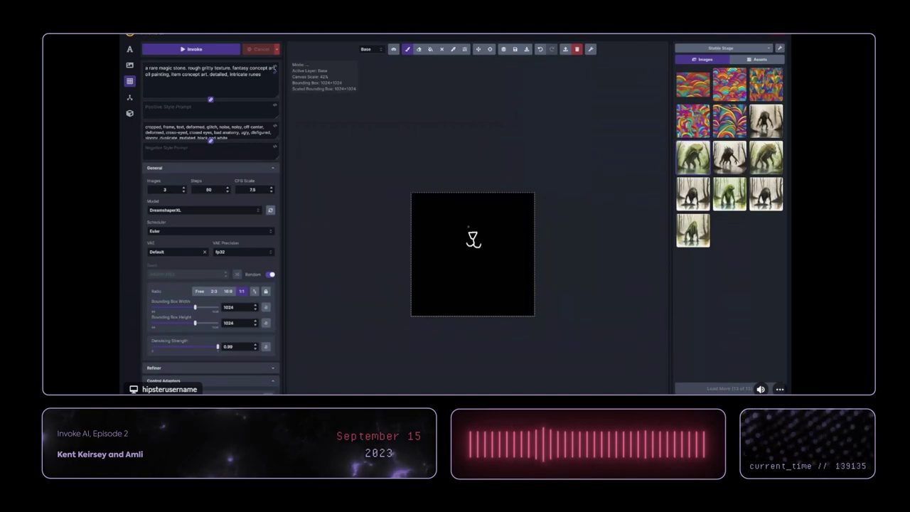
click(478, 226)
mouse_move(457, 223)
mouse_down()
mouse_move(493, 220)
mouse_move(489, 246)
mouse_move(460, 244)
mouse_up()
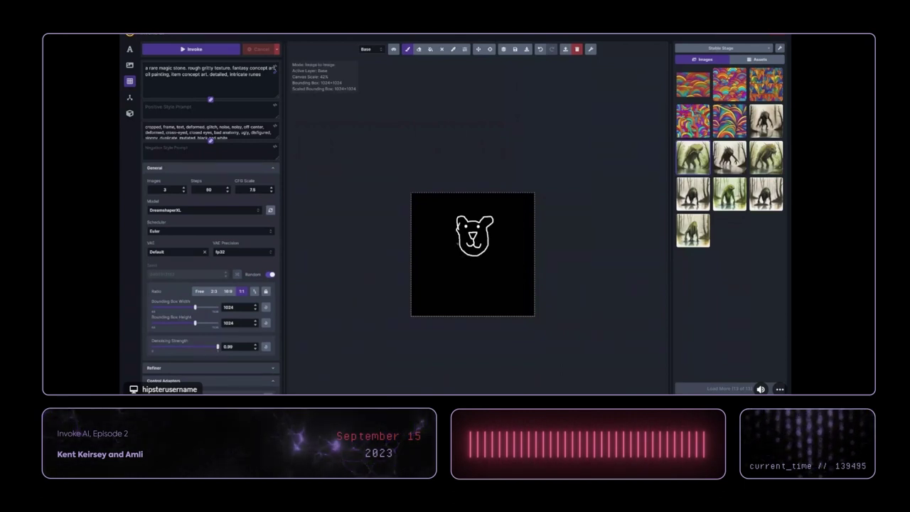
mouse_move(459, 241)
mouse_down()
mouse_move(451, 288)
mouse_move(469, 293)
mouse_move(494, 287)
mouse_move(485, 250)
mouse_up()
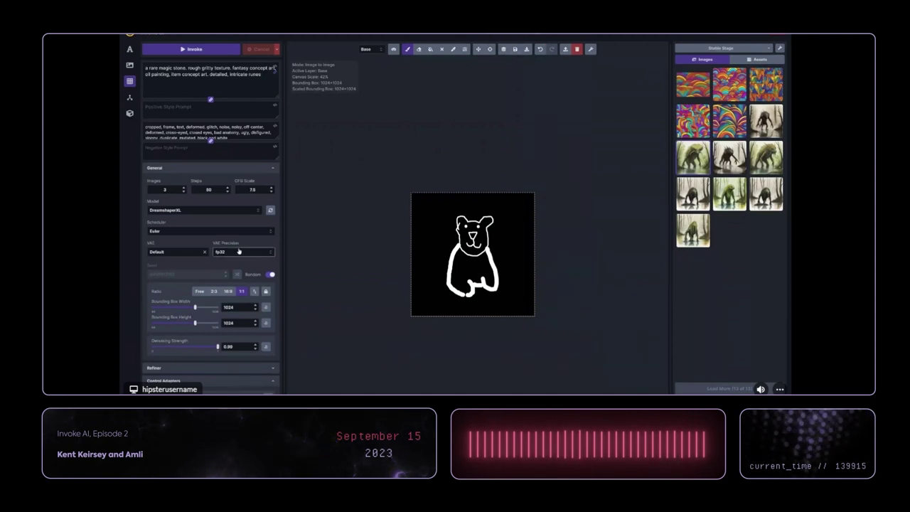
- Expand the control adapter settings and add a ControlNet
scroll(203, 297, down, 2)
click(261, 306)
scroll(242, 284, down, 2)
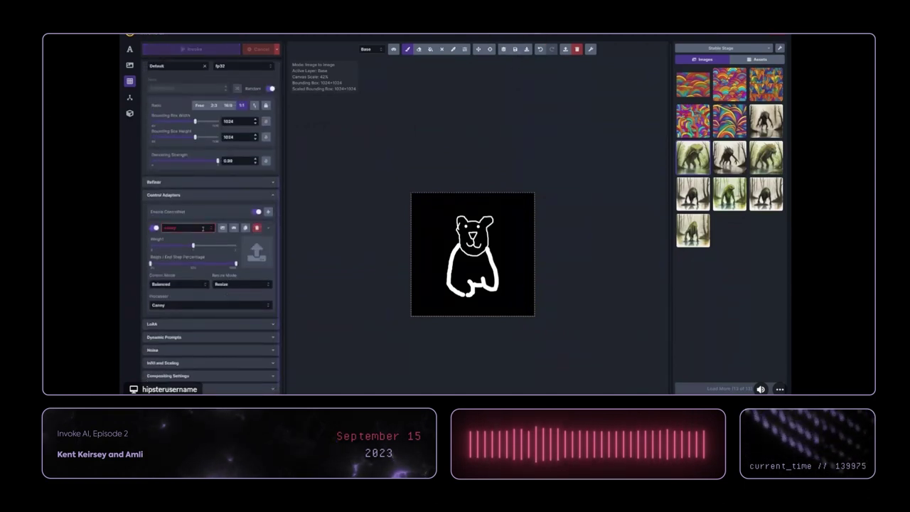
- Switch the generation model to Invoke Fantasy and Art - by Zovya
scroll(210, 215, up, 2)
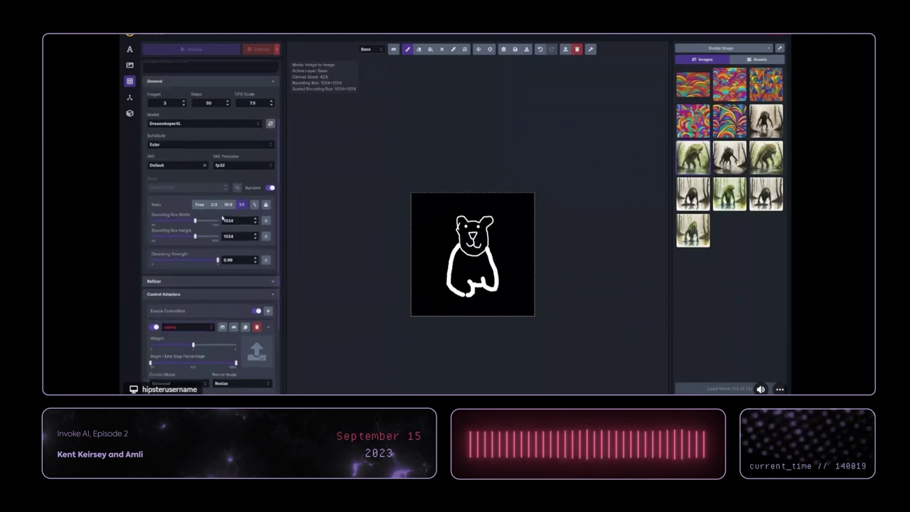
click(230, 126)
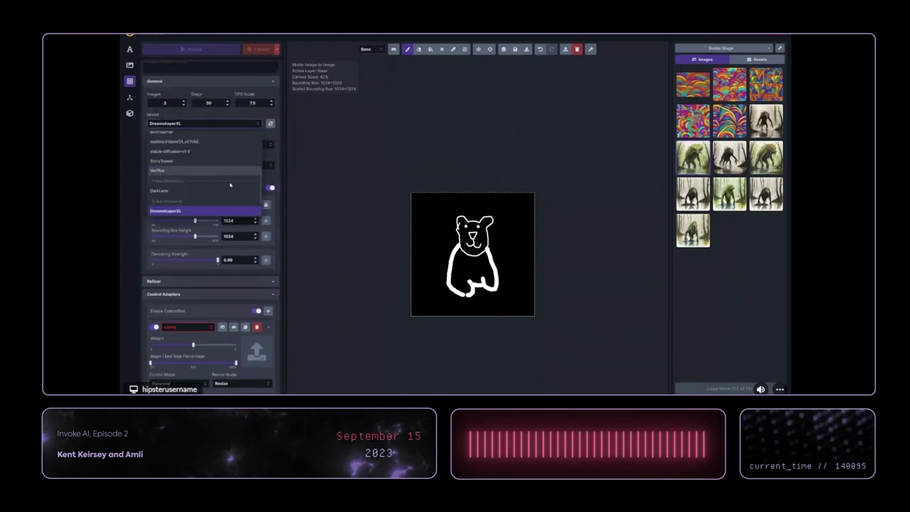
scroll(230, 185, up, 2)
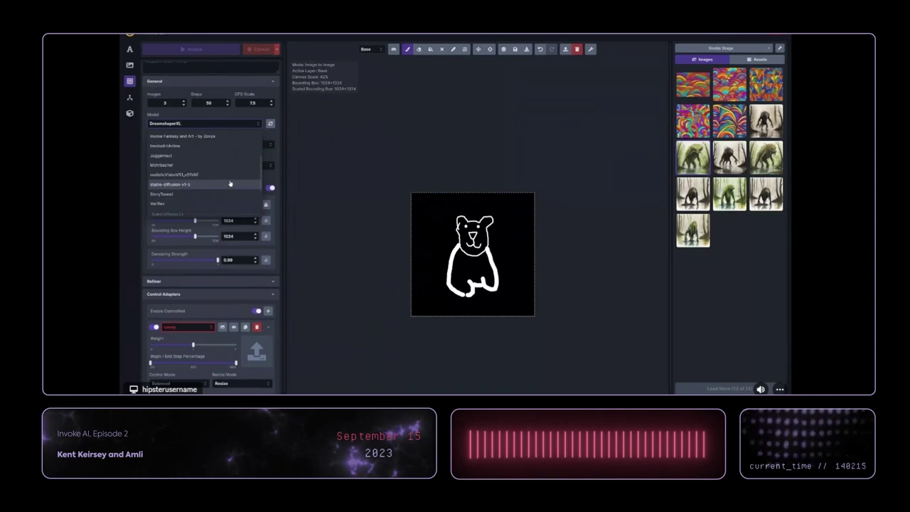
scroll(229, 184, up, 2)
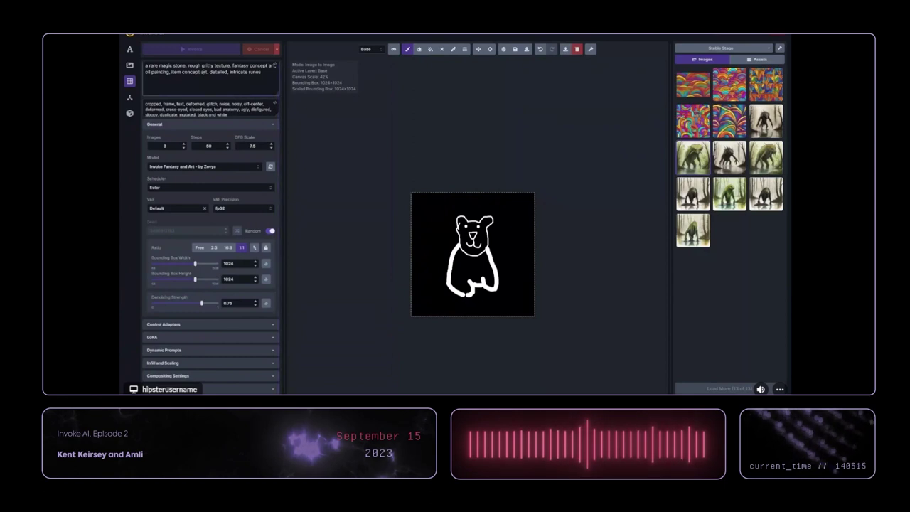
- Change the positive prompt to "a bear. fantasy concept art, oil painting, animal concept art."
drag(274, 66, 274, 67)
text(a bear,)
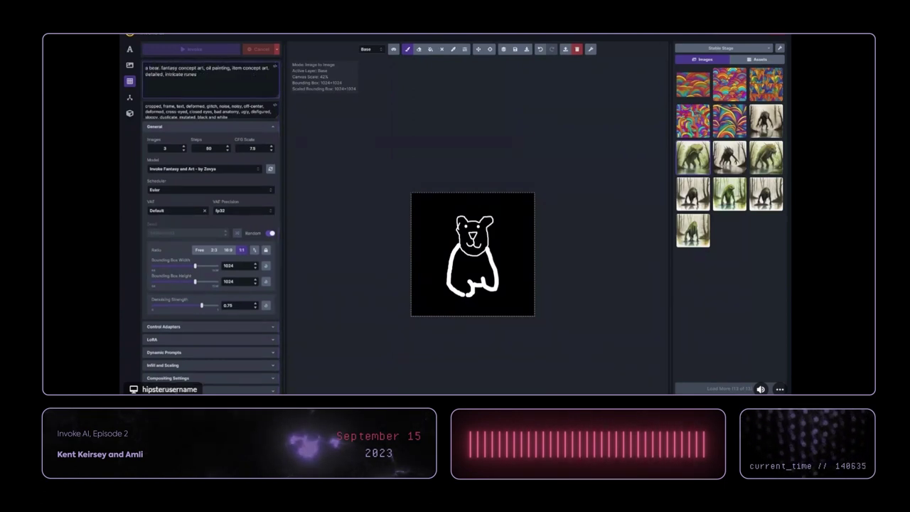
text(imal)
key(ctrl+shift+End)
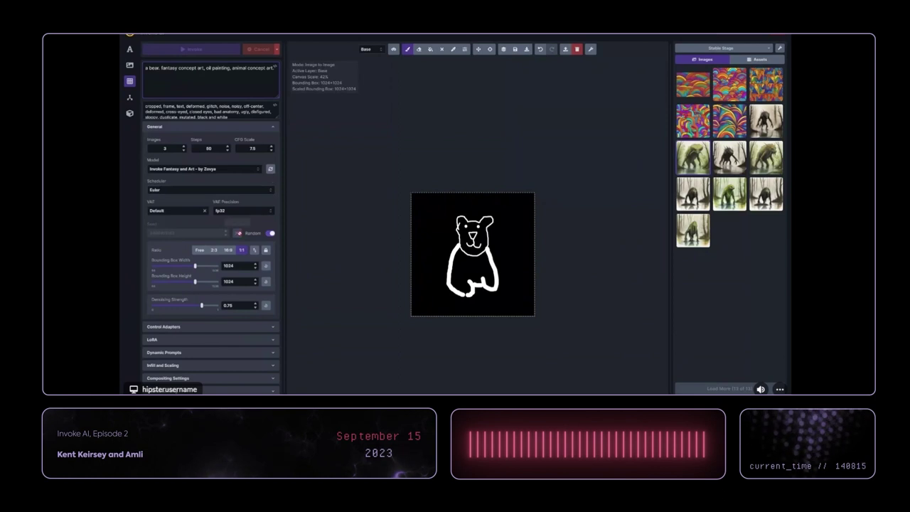
key(BackSpace)
- Set the ControlNet model to scribble and import the bear drawing from the canvas as its control image
click(248, 327)
click(186, 357)
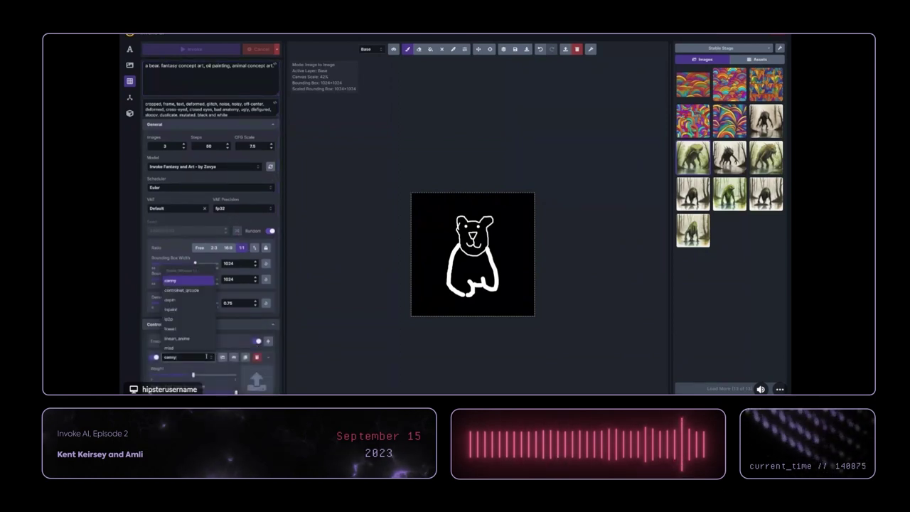
click(172, 343)
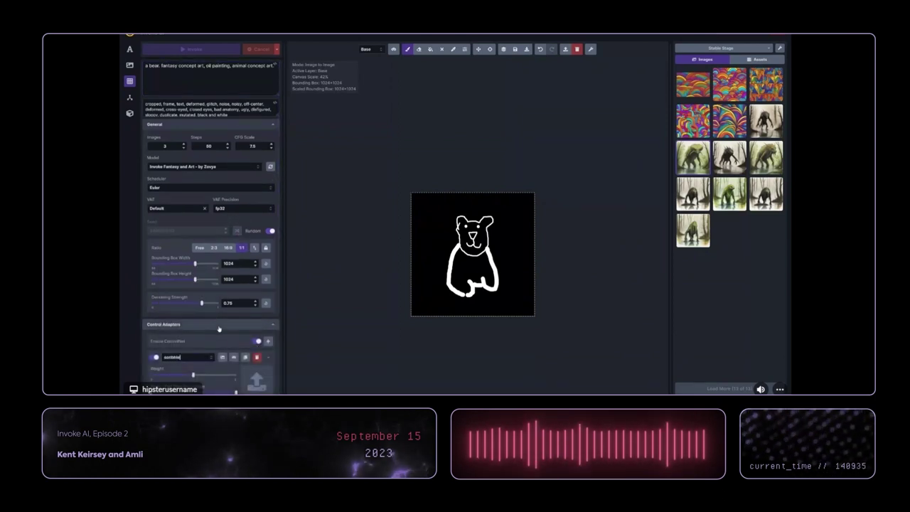
scroll(213, 334, down, 1)
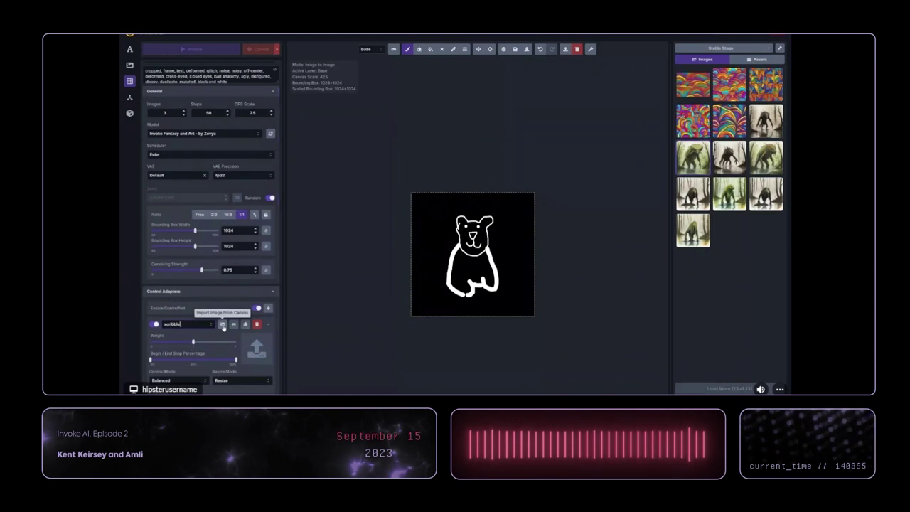
scroll(223, 327, down, 1)
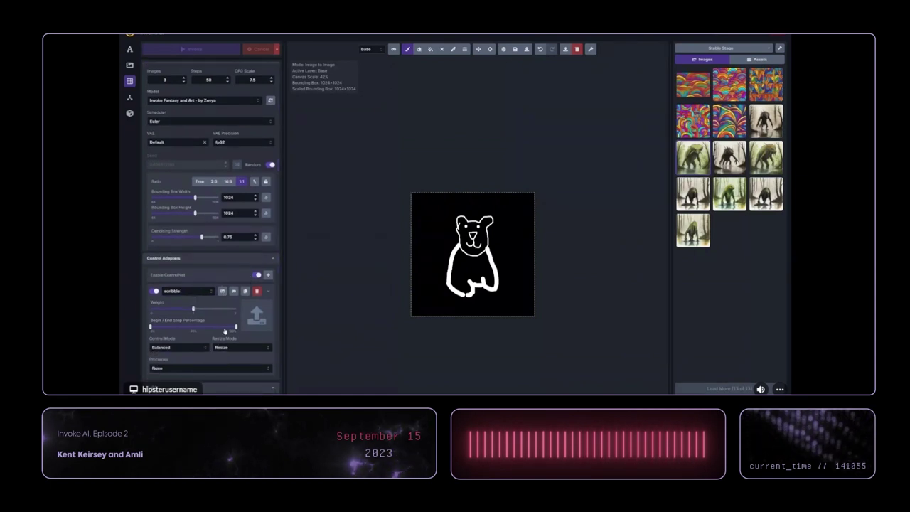
click(222, 291)
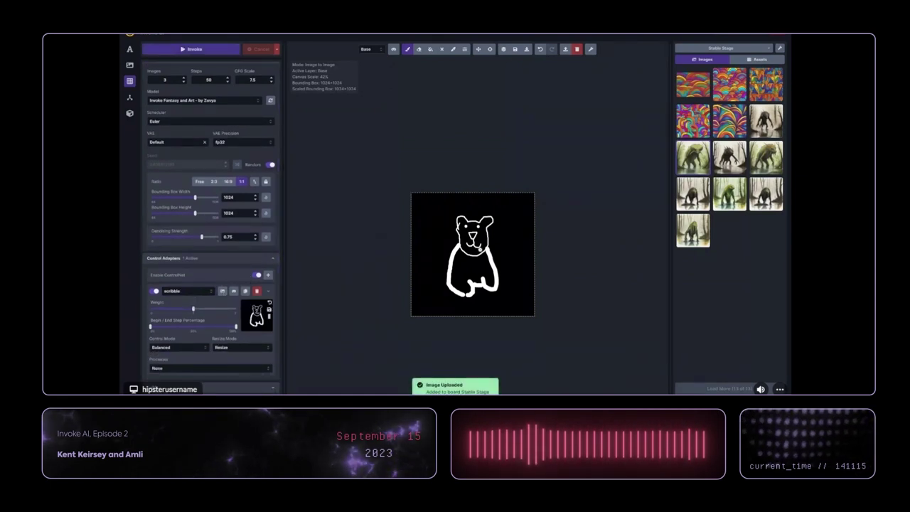
- Clear the canvas and set the text-to-image size to 768×768, checking the scribble ControlNet there
click(579, 49)
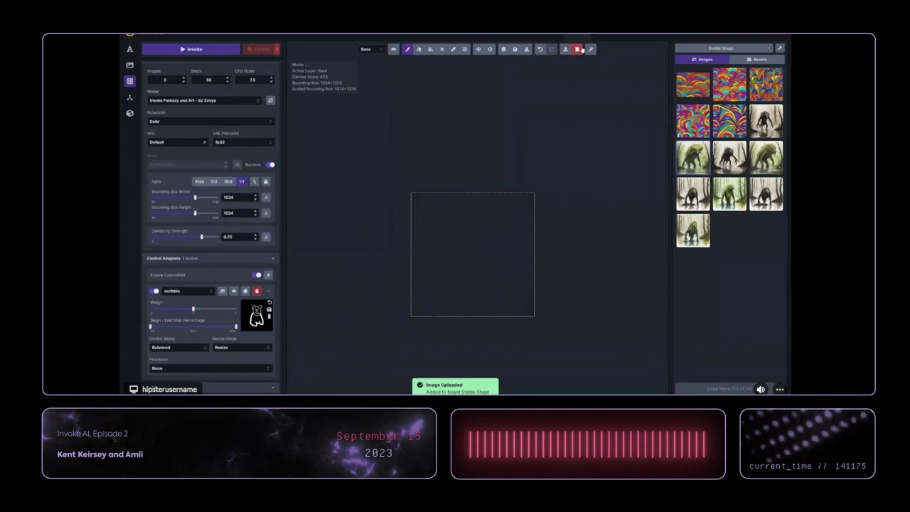
click(129, 49)
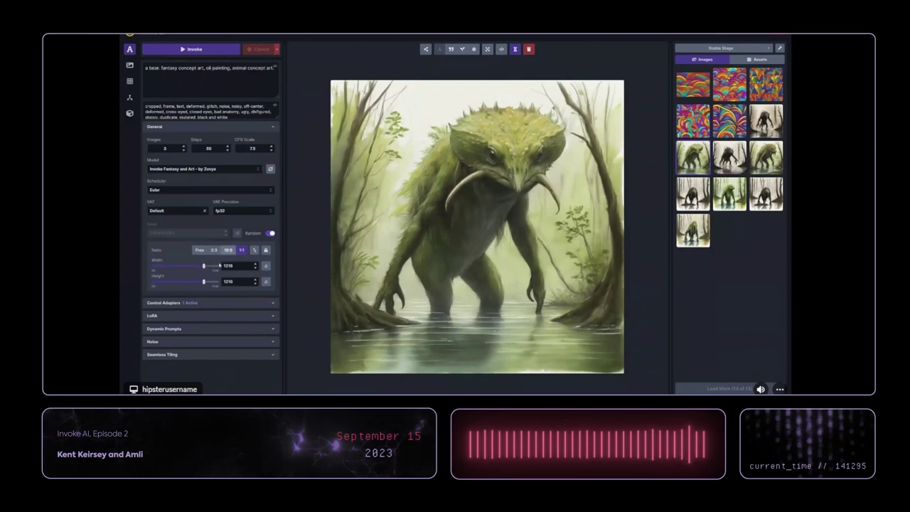
click(213, 302)
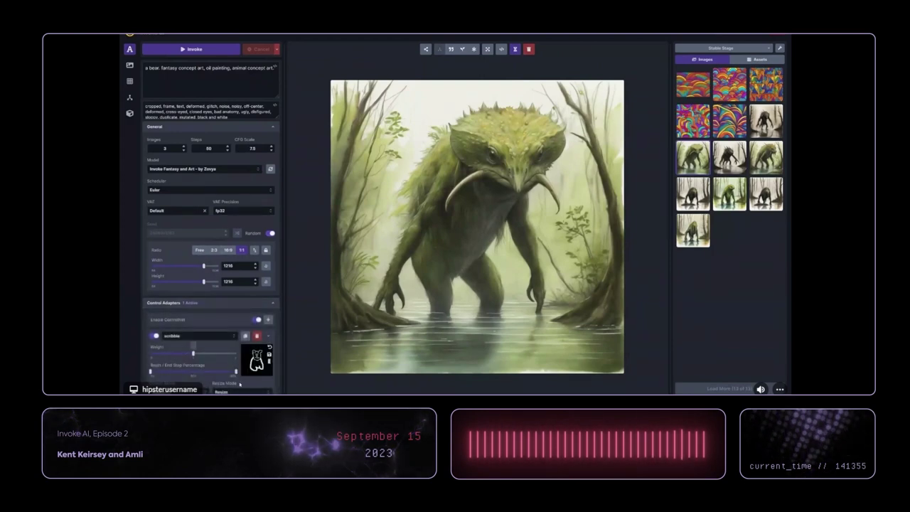
drag(204, 266, 184, 268)
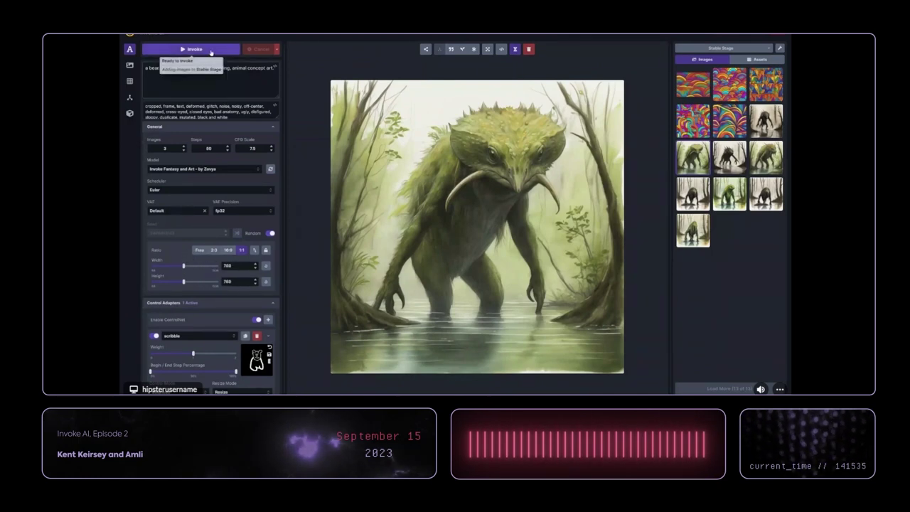
- Generate the bear concept images from the scribble, delete the one with the upright leaping bear, and review the remaining bears
click(210, 49)
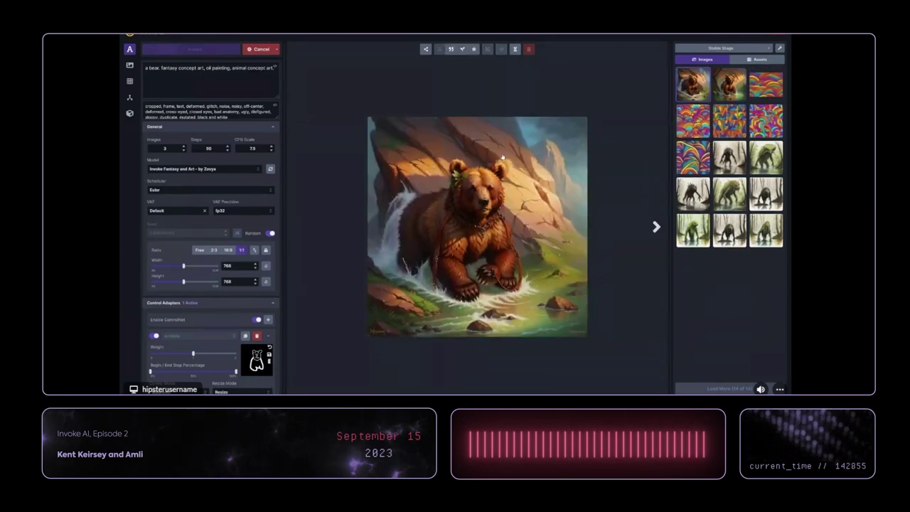
click(514, 49)
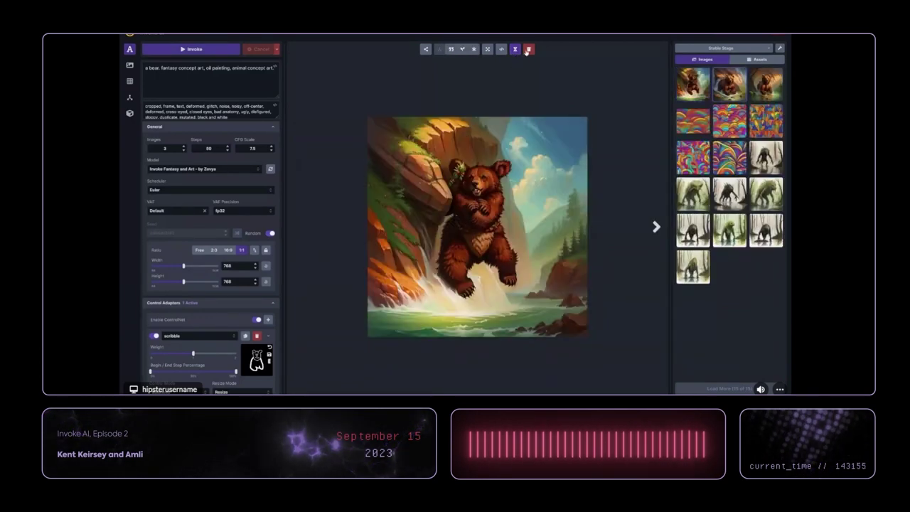
click(528, 49)
click(509, 239)
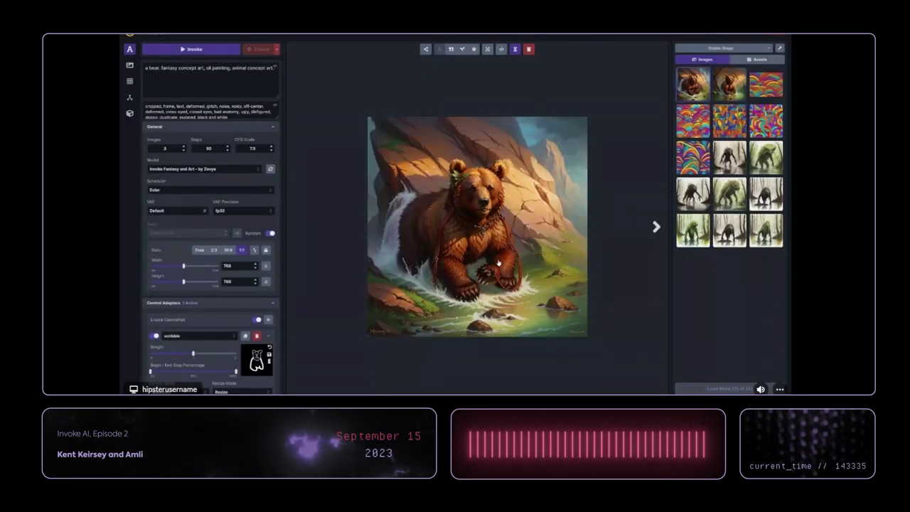
key(Right)
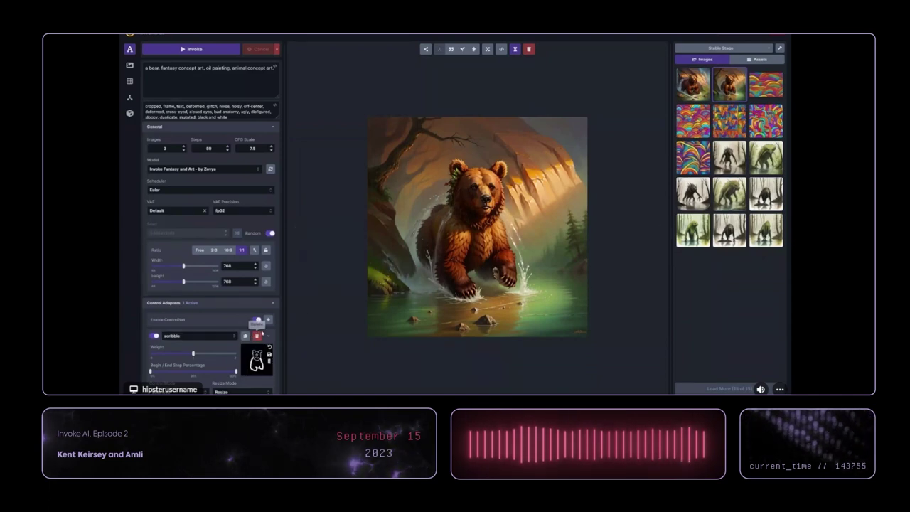
- Set up a canny ControlNet with the generated bear in green water as its control image and expand its processor settings
click(267, 320)
scroll(263, 328, down, 2)
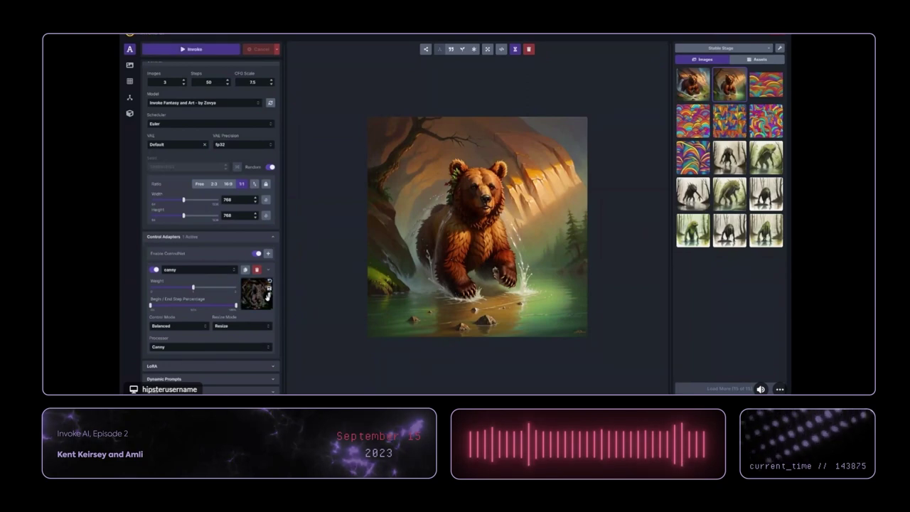
scroll(276, 306, down, 5)
mouse_move(232, 263)
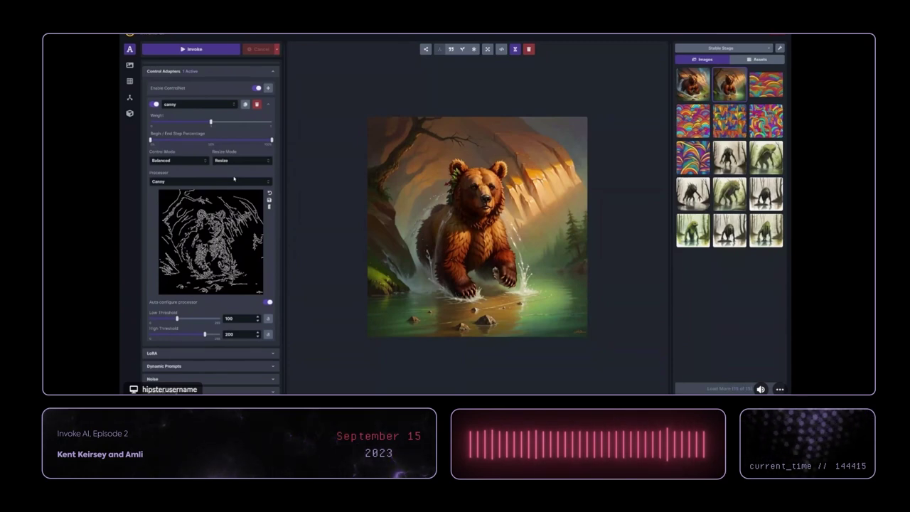
- Save the bear's canny edge map to the gallery assets and place it on the empty canvas
click(130, 81)
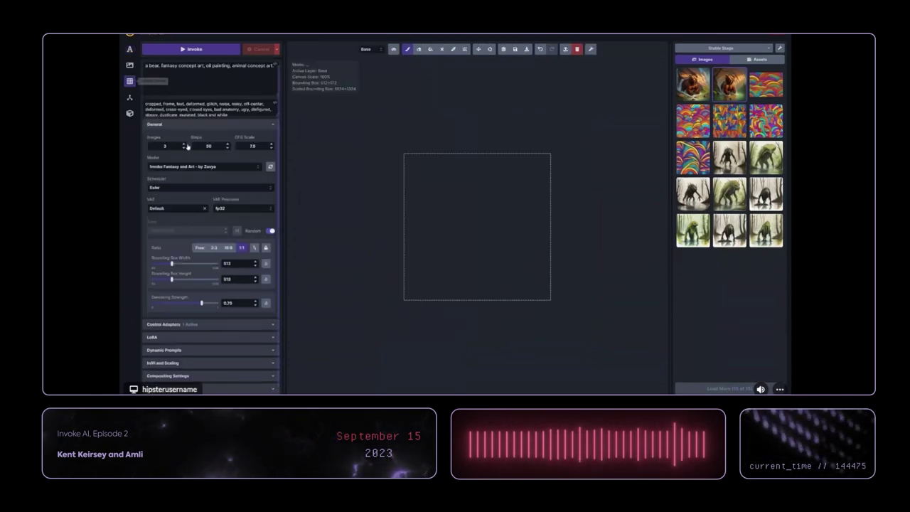
scroll(396, 228, down, 2)
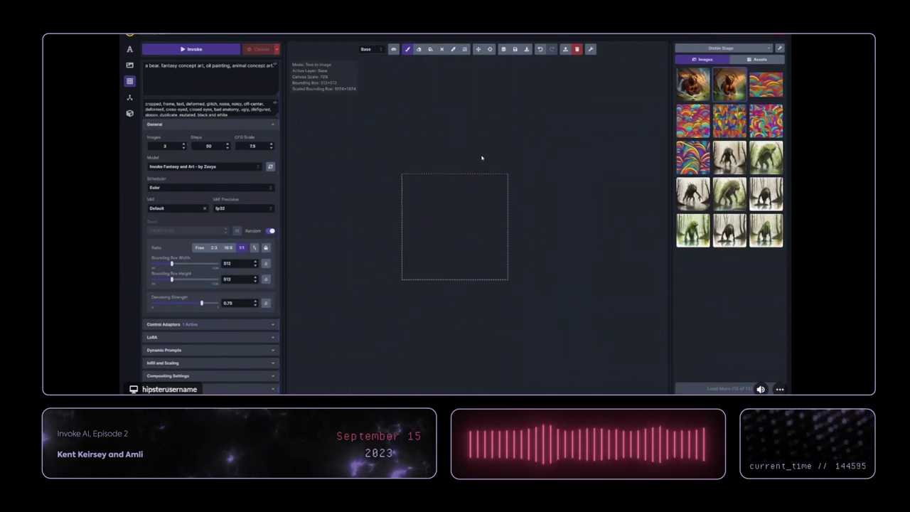
click(228, 325)
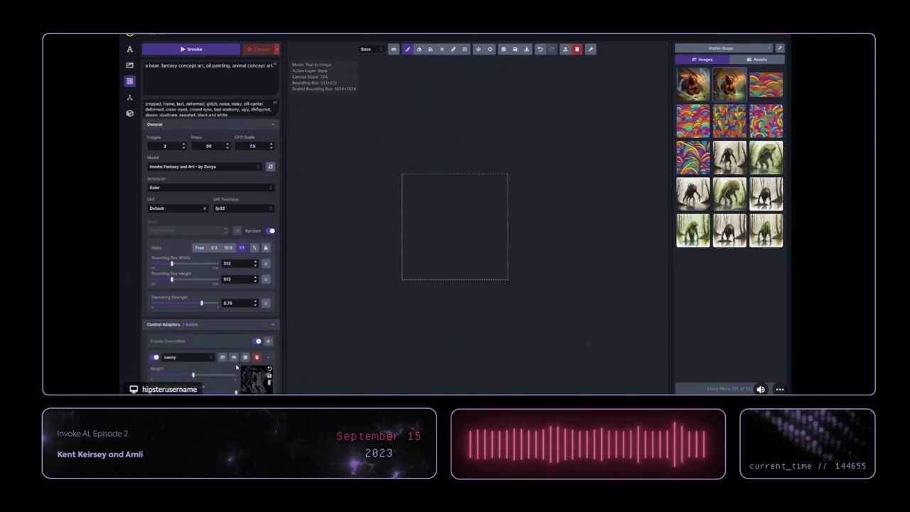
scroll(233, 337, down, 1)
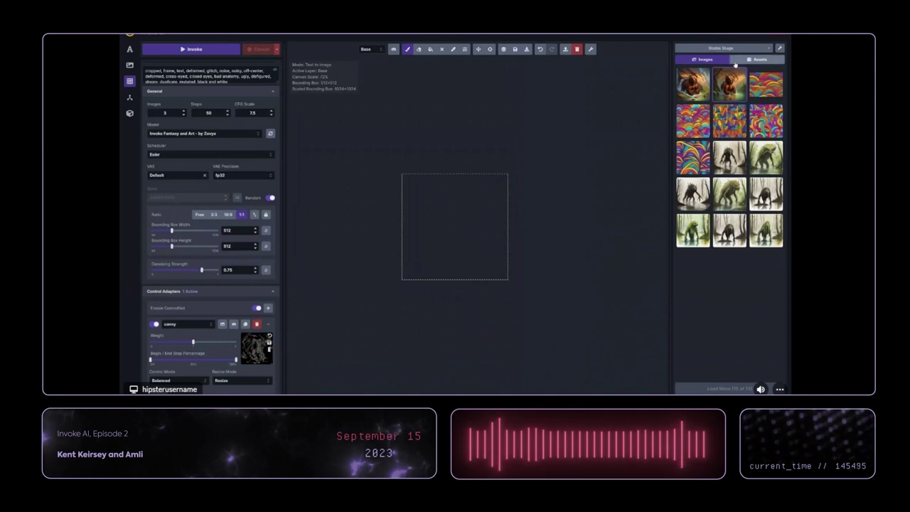
click(759, 59)
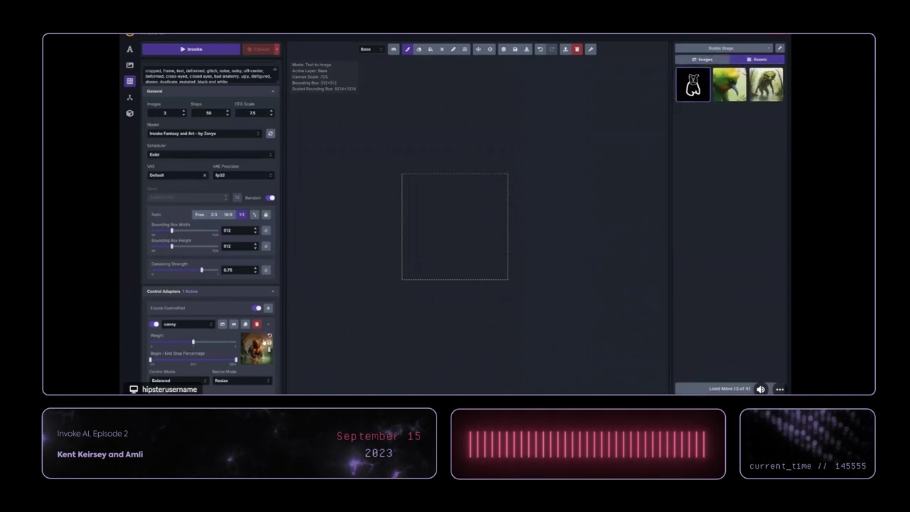
click(270, 343)
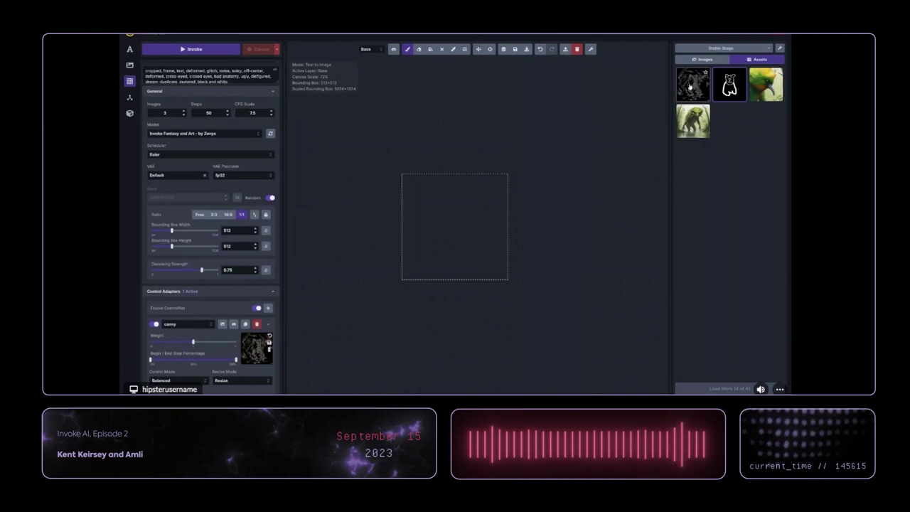
drag(693, 84, 476, 224)
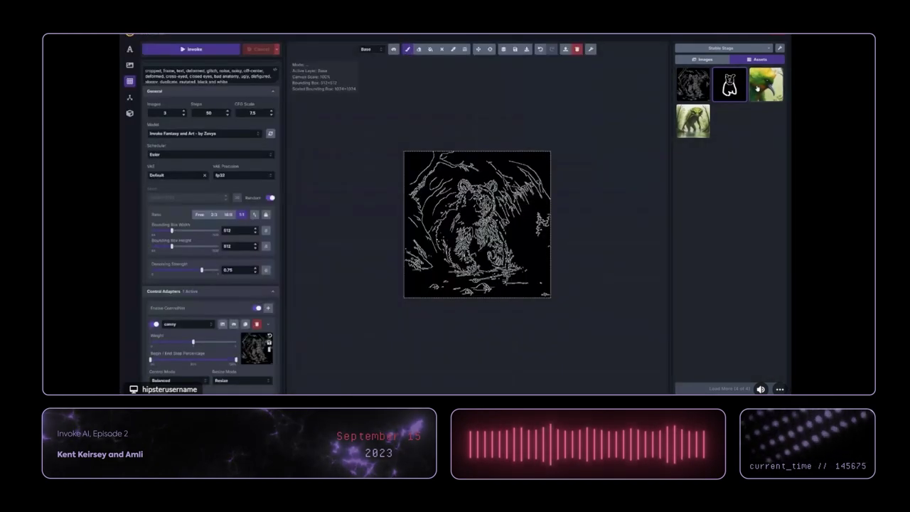
click(714, 60)
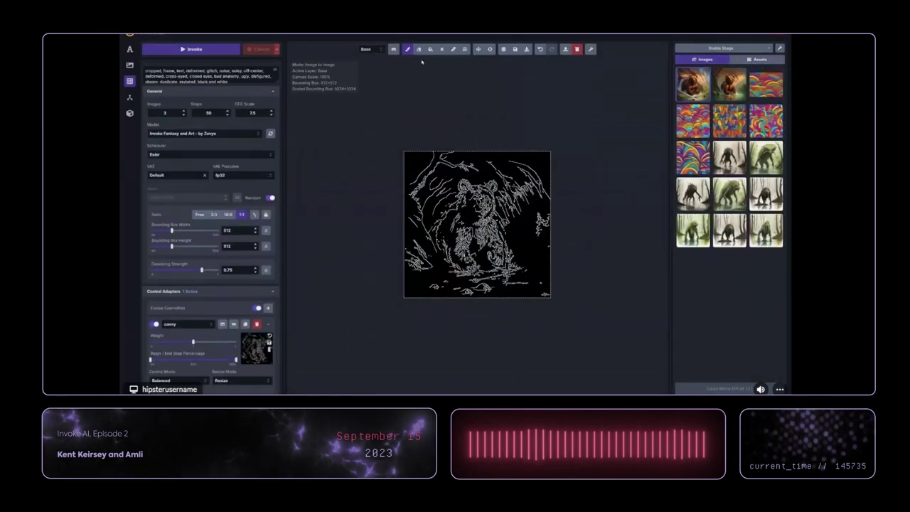
key(c)
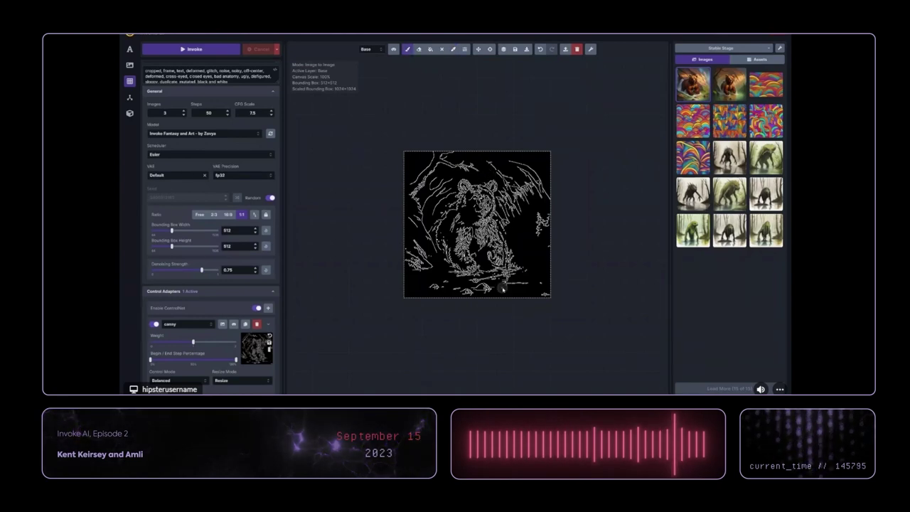
key(b)
scroll(497, 265, up, 2)
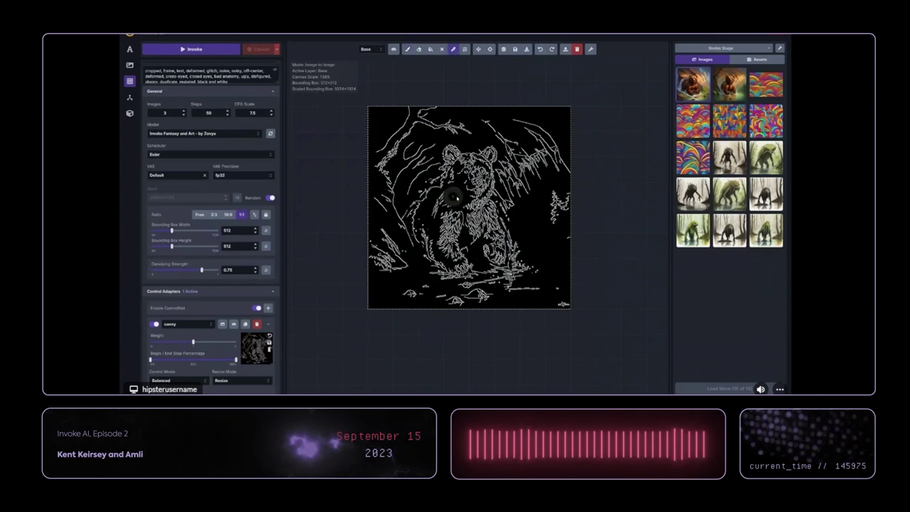
key(b)
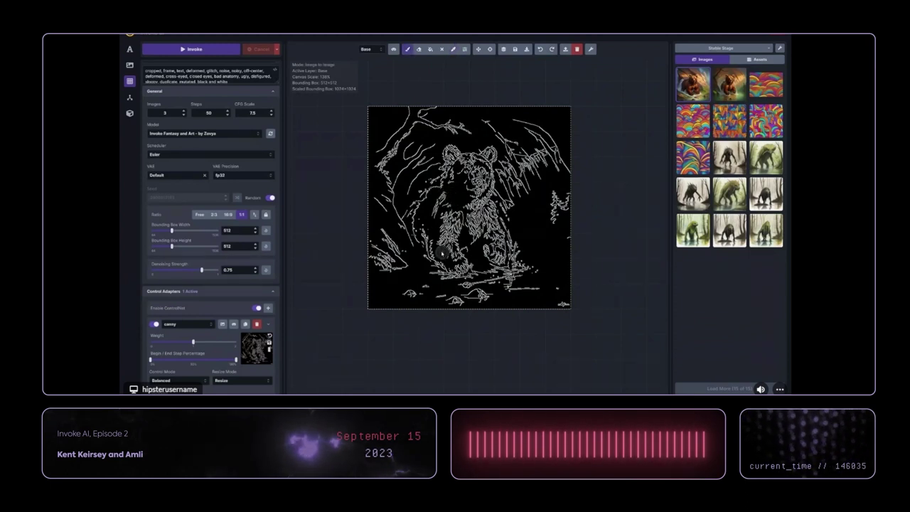
key(v)
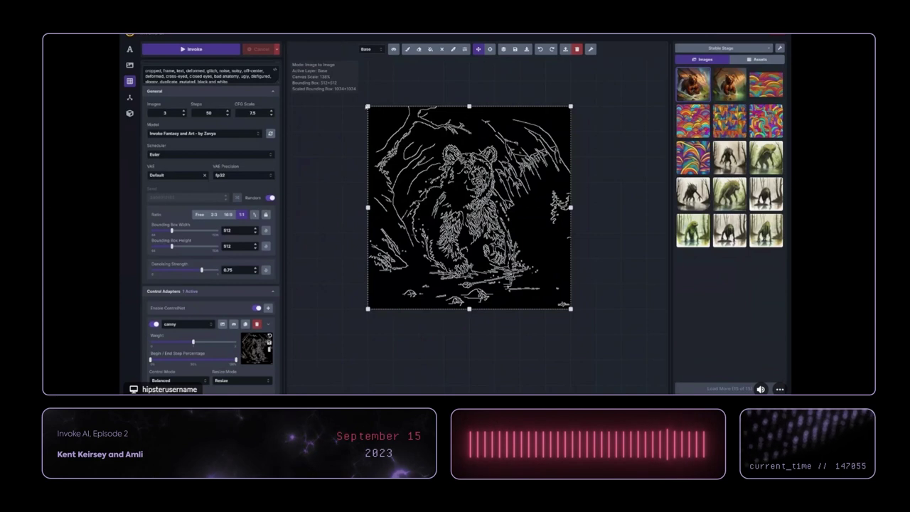
key(b)
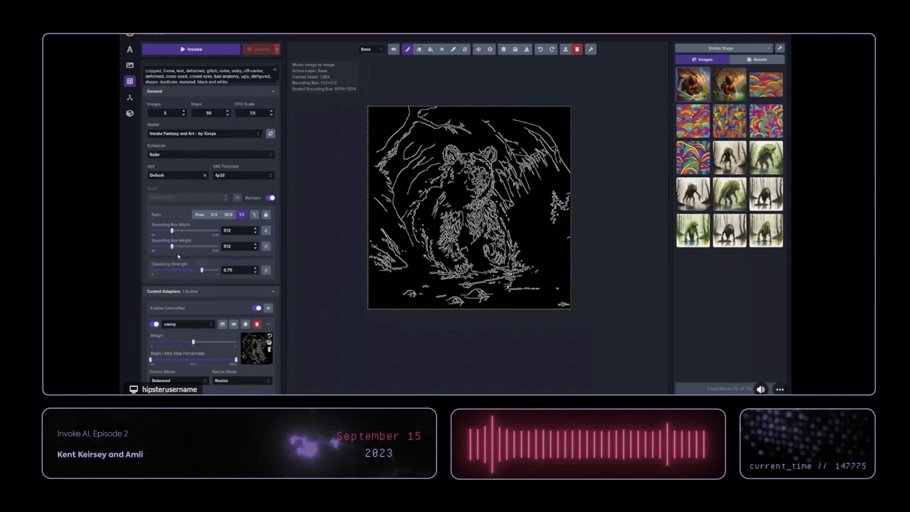
scroll(191, 184, up, 1)
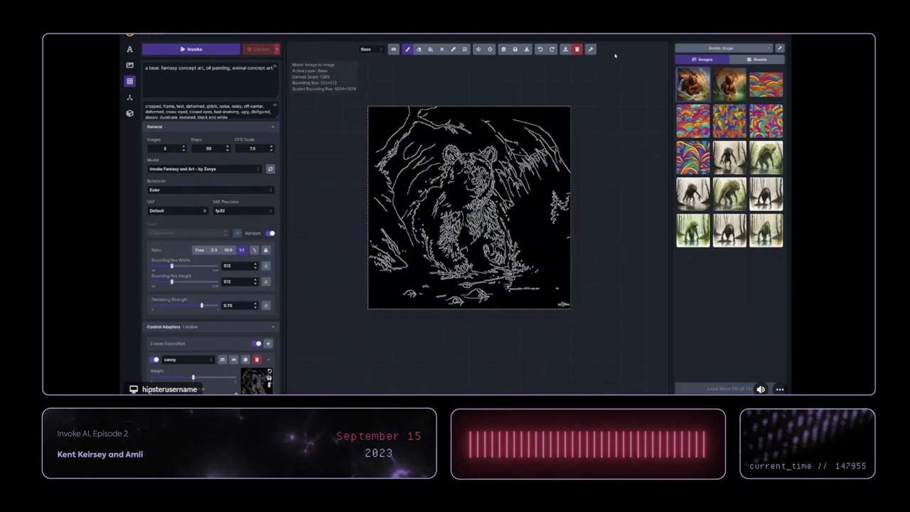
- Clear the edge map from the canvas and switch the text-to-image model to DreamshaperXL
click(576, 49)
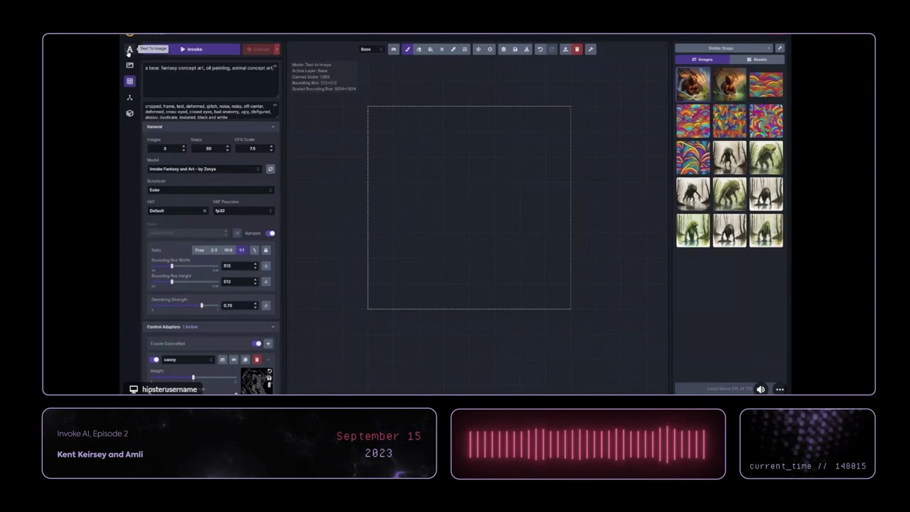
click(130, 49)
click(206, 169)
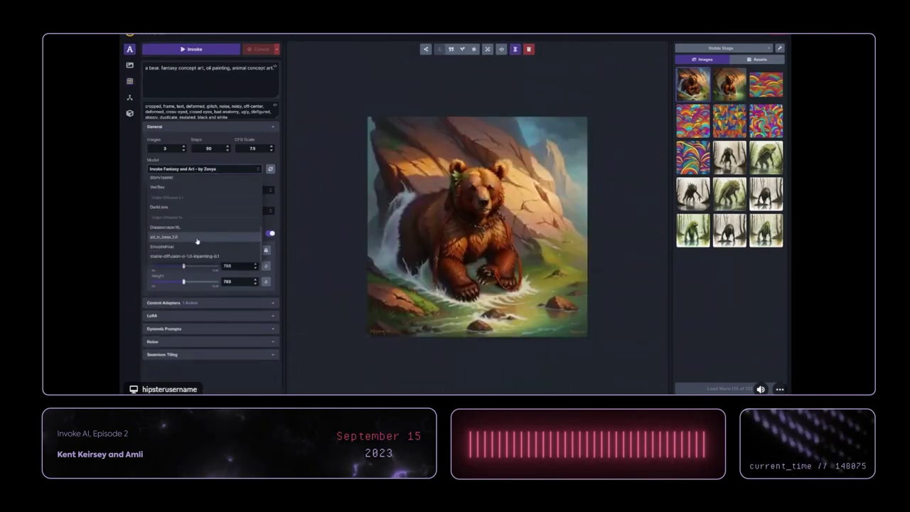
click(196, 232)
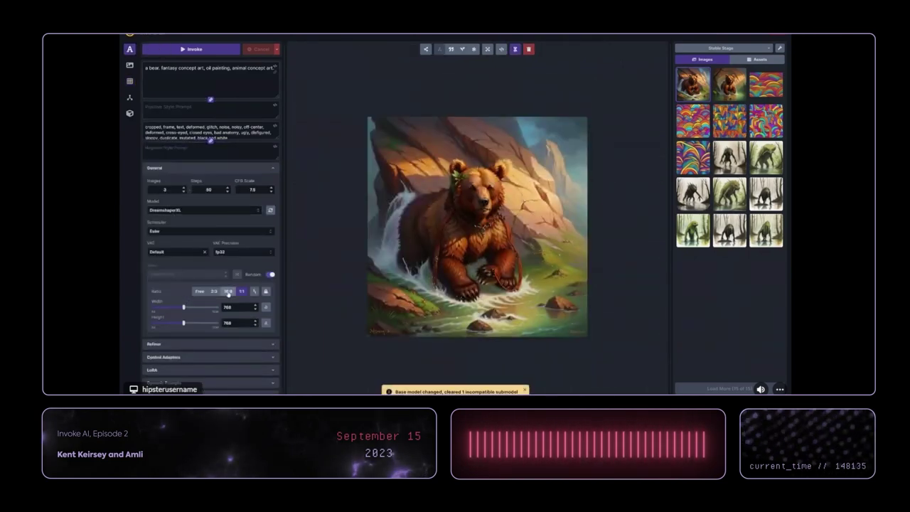
- Replace the positive prompt with "a fast luxury car. lineart sketch. white and black. white background. bold thick ink lines. industrial design product sketch."
scroll(228, 287, down, 1)
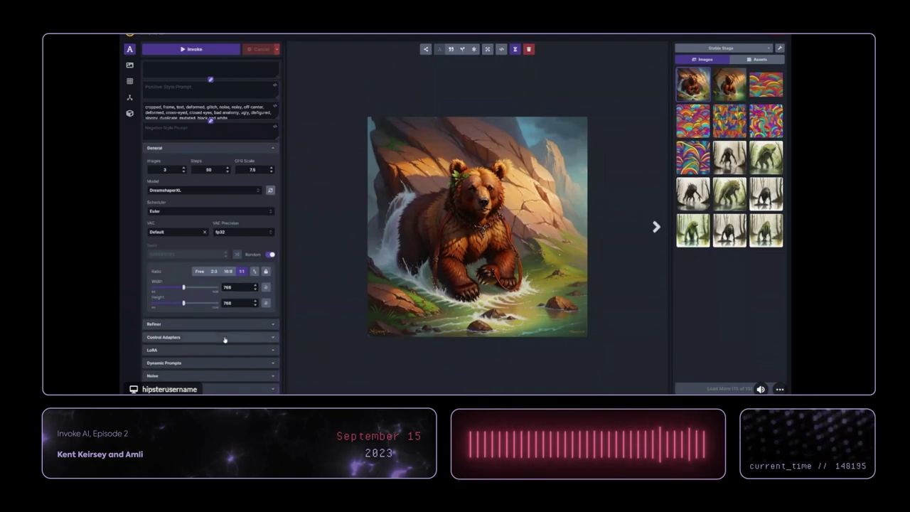
scroll(223, 340, up, 1)
click(213, 78)
key(ctrl+a)
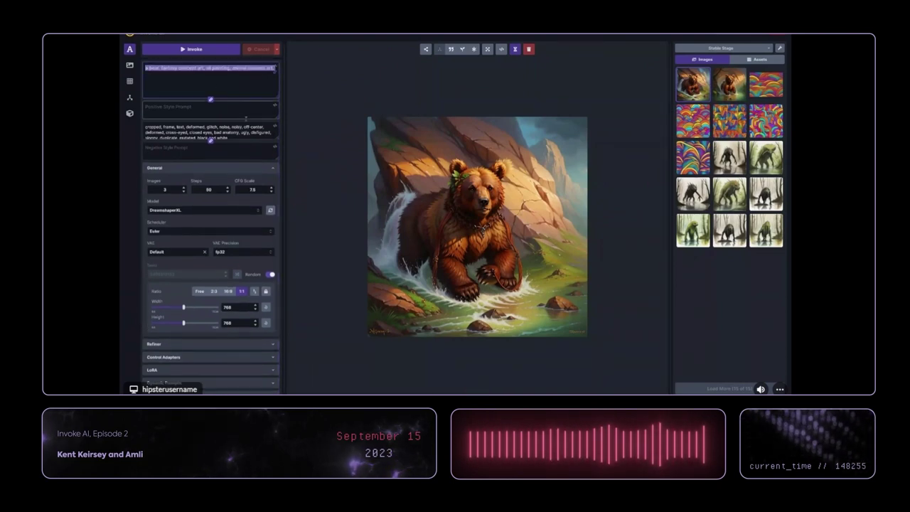
key(BackSpace)
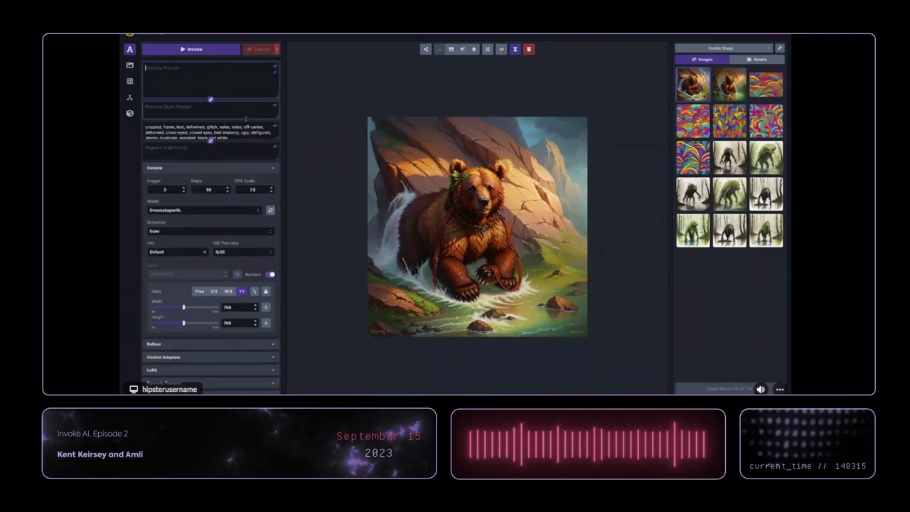
text(a car)
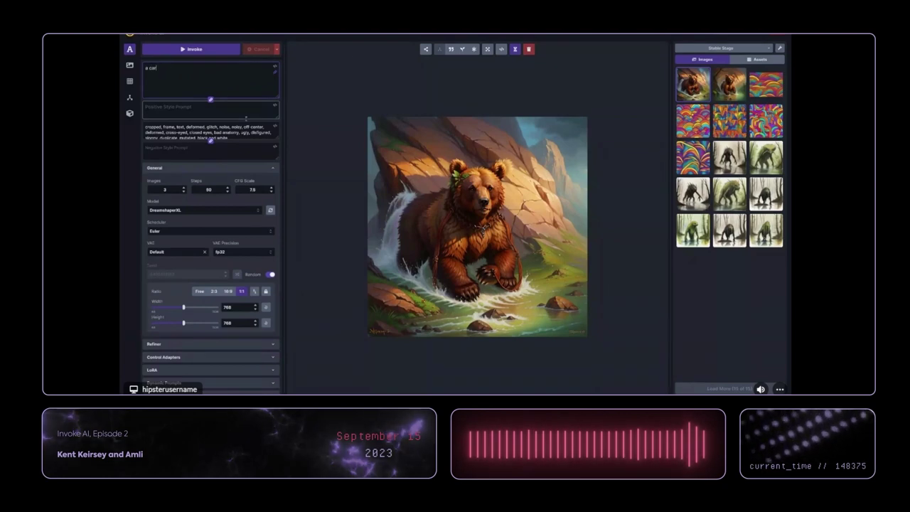
text(fast luxury )
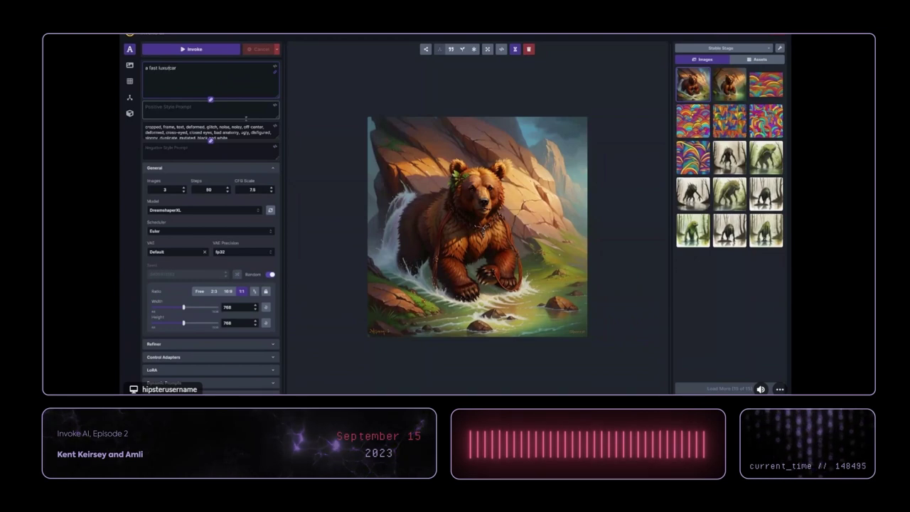
text(. lineart sk)
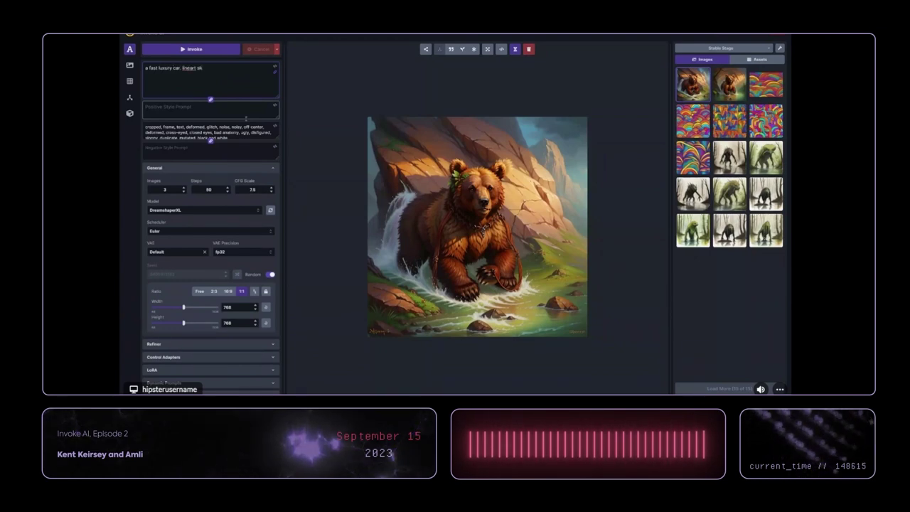
text(etch. white and black. white background.)
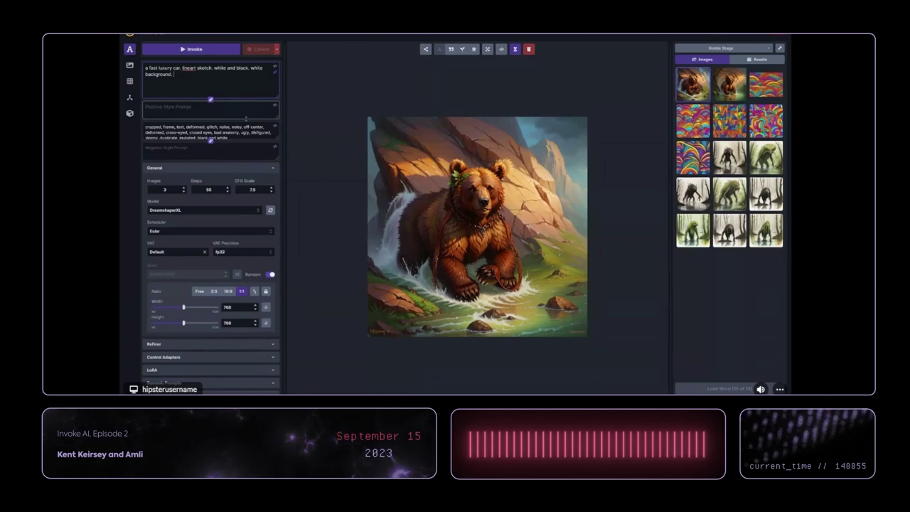
key(BackSpace)
key(BackSpace)
text(bold thick ink)
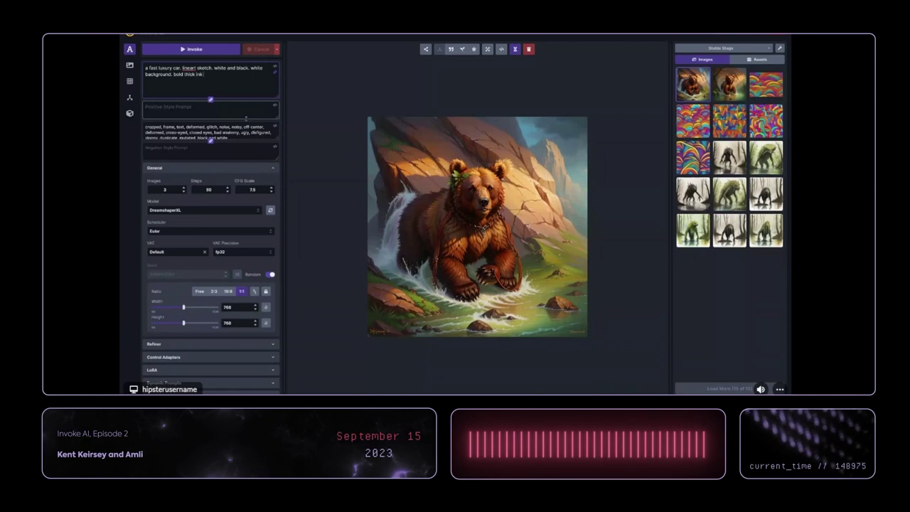
text( lines. indus)
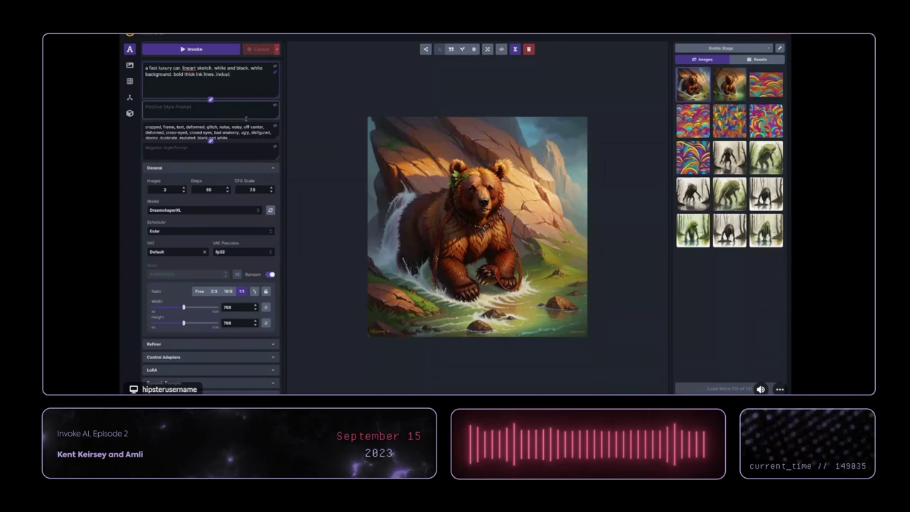
text(trial design product sketch)
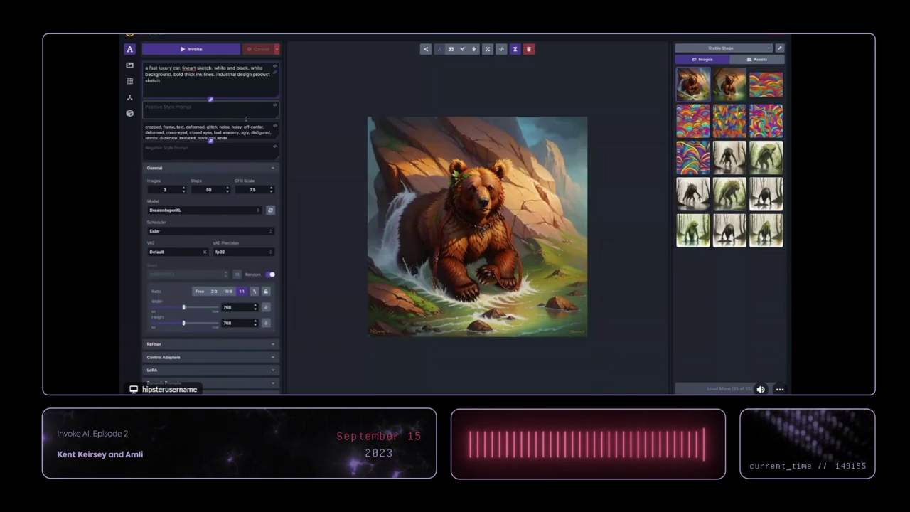
text(.)
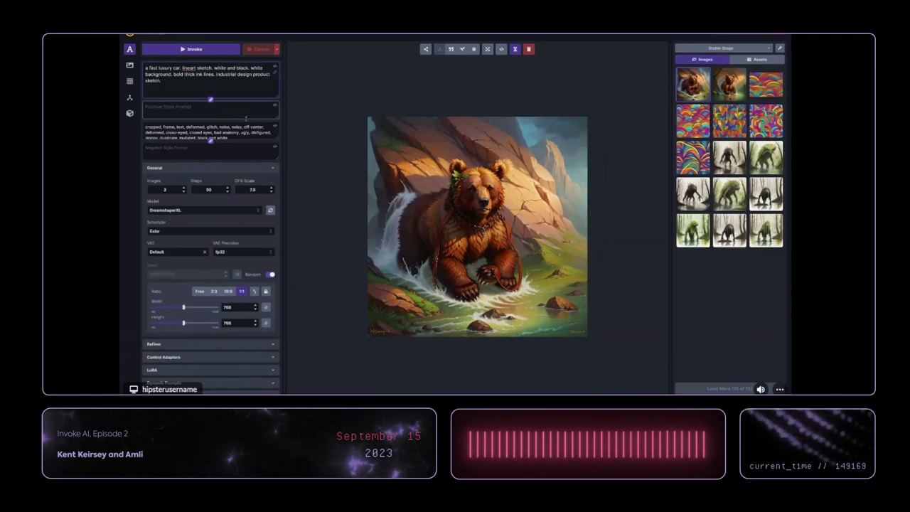
- Set the text-to-image size to 1024×1024
double_click(227, 307)
text(1024)
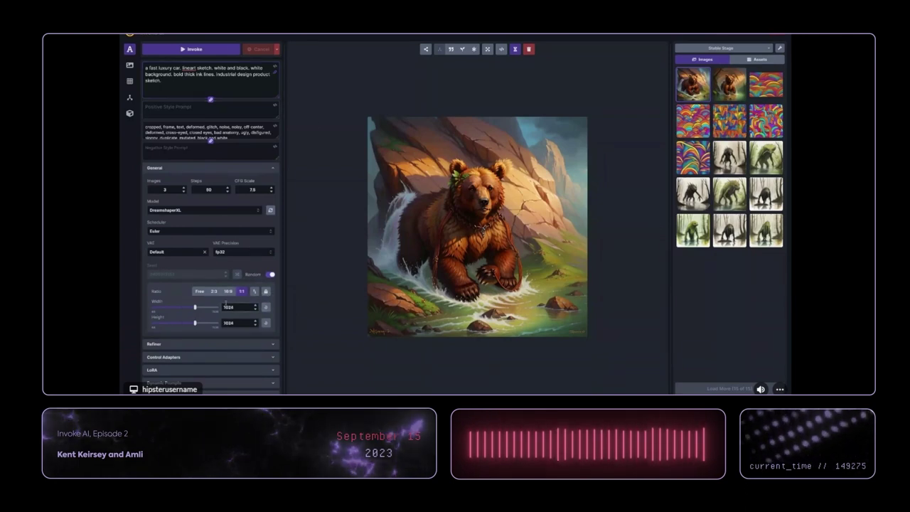
- Set the image aspect ratio to 16:9 with a width of 1280 and a height of 720
click(214, 291)
click(227, 292)
drag(196, 307, 206, 307)
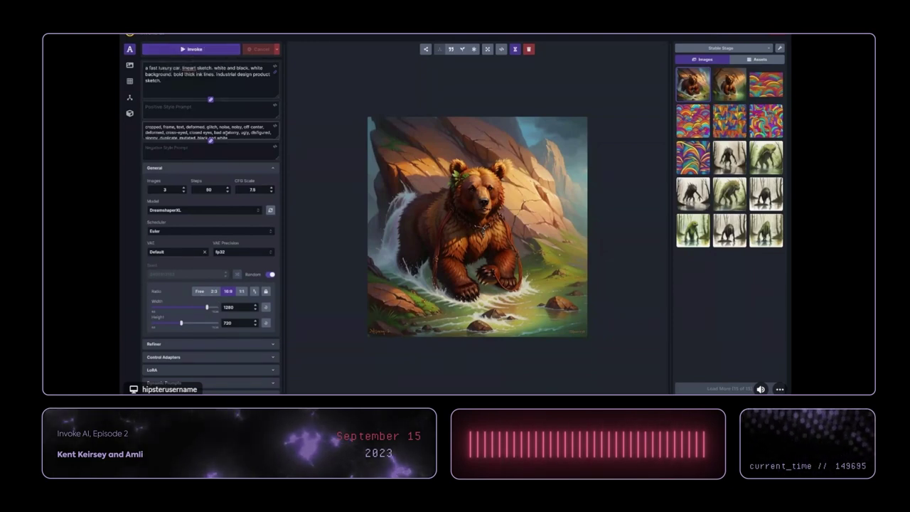
- Remove "black and white" from the end of the negative prompt and generate the three car images
drag(228, 133, 197, 135)
key(BackSpace)
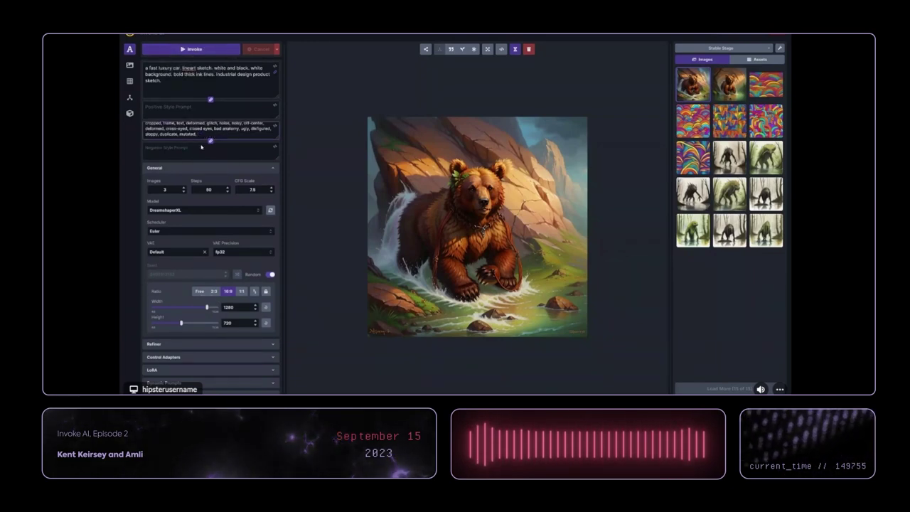
scroll(217, 137, up, 1)
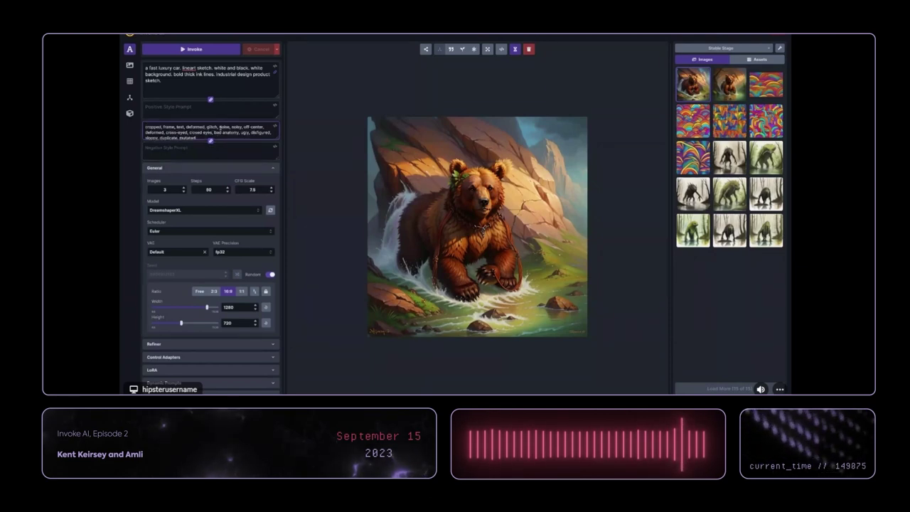
double_click(177, 132)
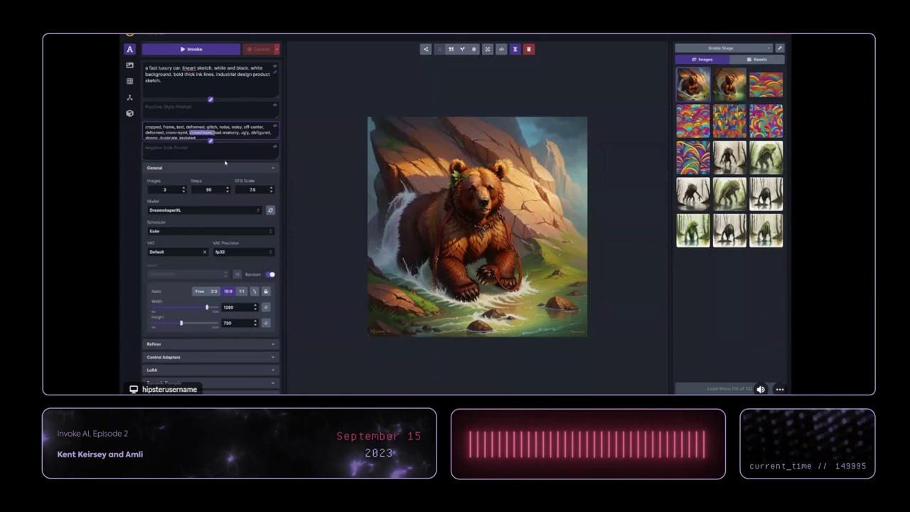
click(191, 49)
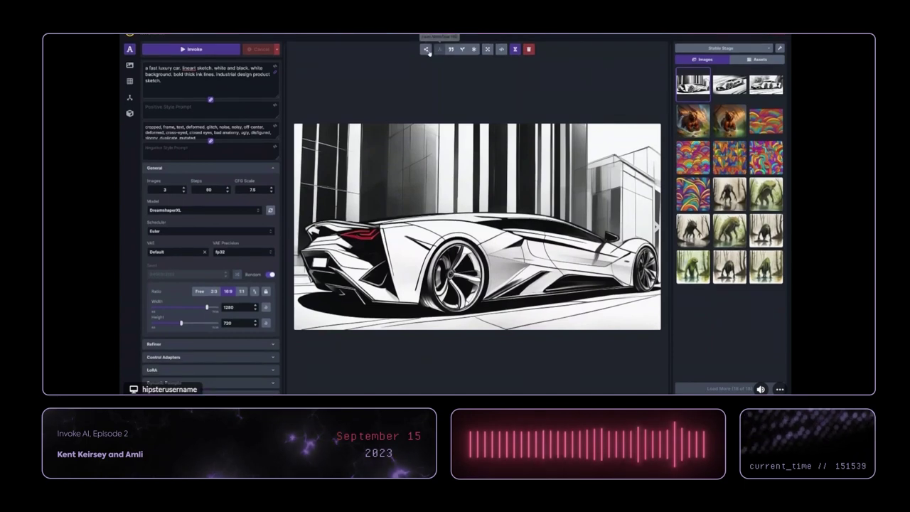
- Send the rear three-quarter car sketch to the Unified Canvas and fit the bounding box over it at 1280×704
click(425, 49)
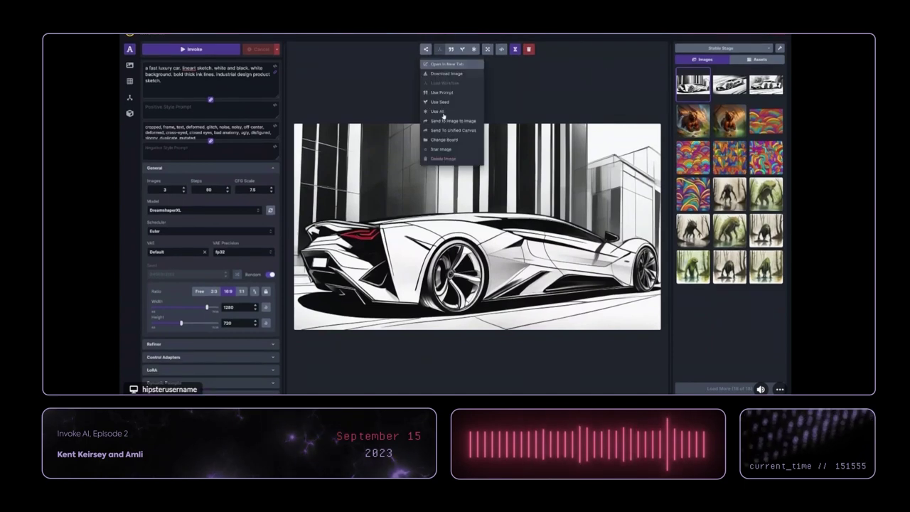
click(453, 130)
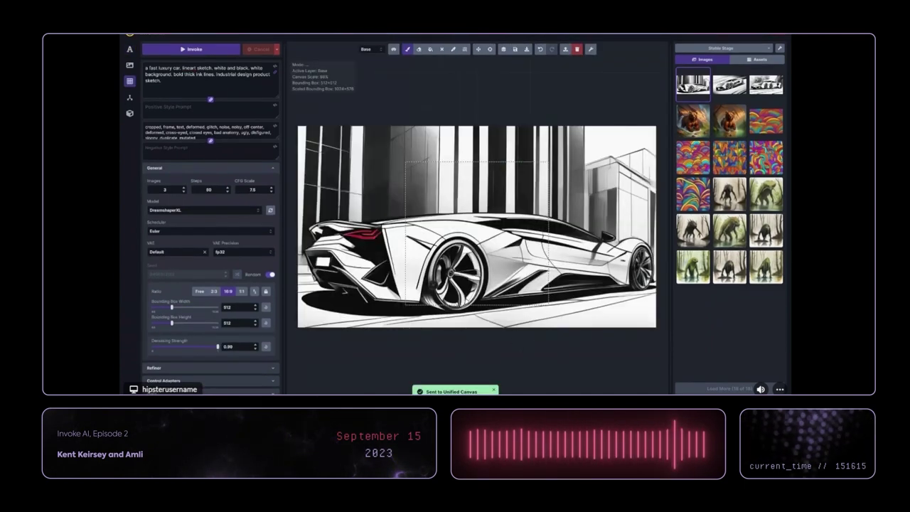
key(v)
drag(532, 287, 514, 306)
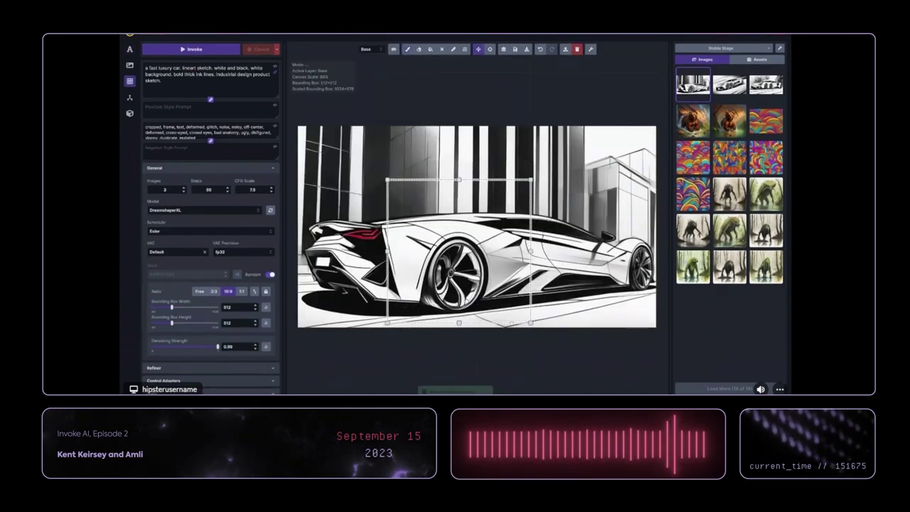
drag(532, 179, 638, 125)
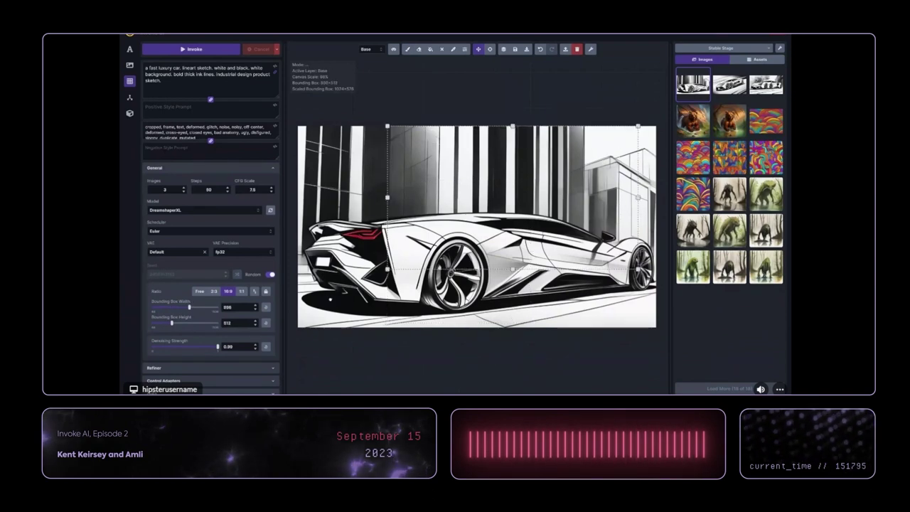
drag(343, 291, 297, 323)
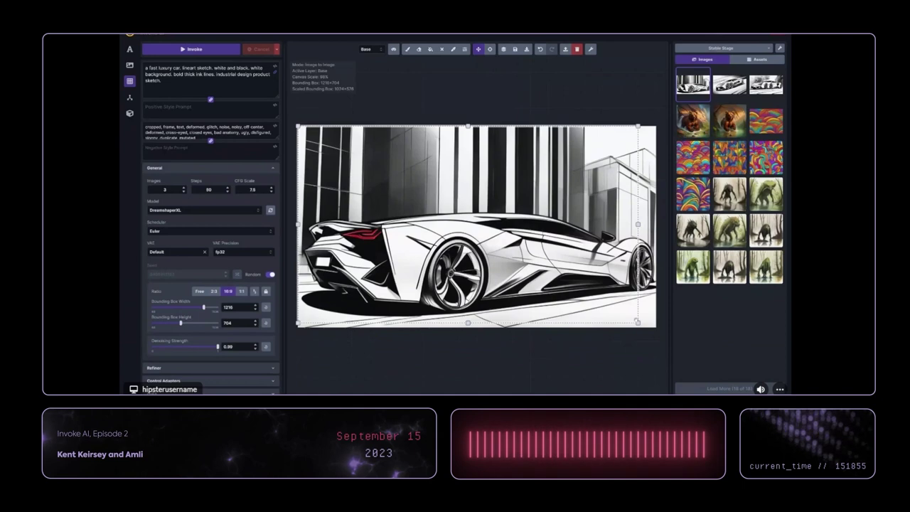
drag(642, 322, 660, 323)
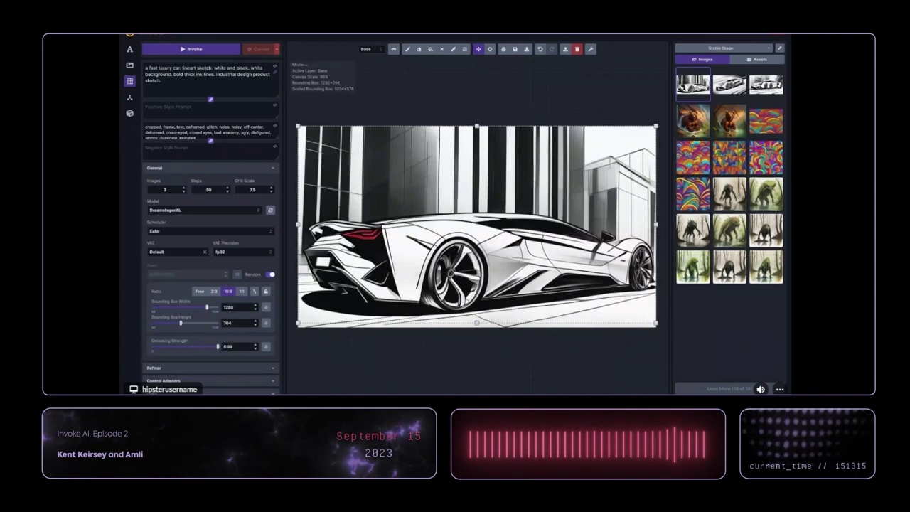
- Paint out the grey shading on the bodywork beside the rear wheel on the base layer, using a colour sampled from the car
scroll(532, 255, up, 3)
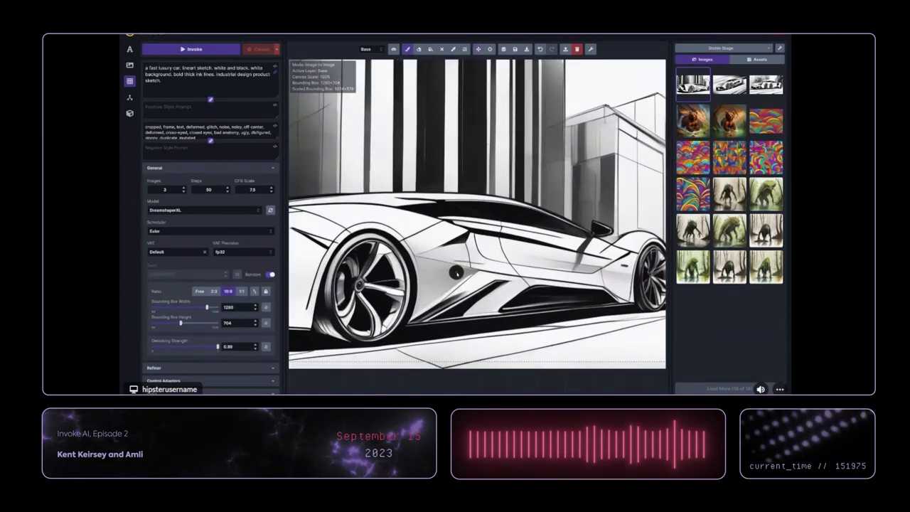
key(q)
key(b)
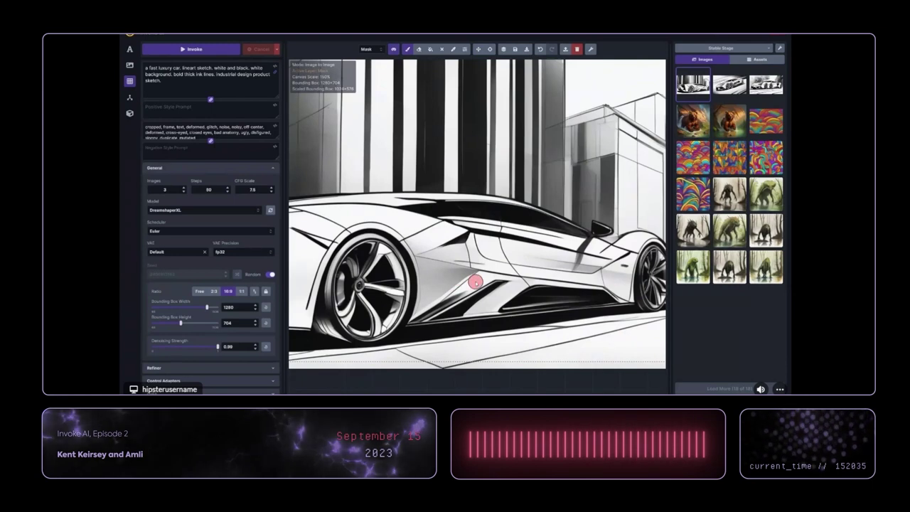
key(c)
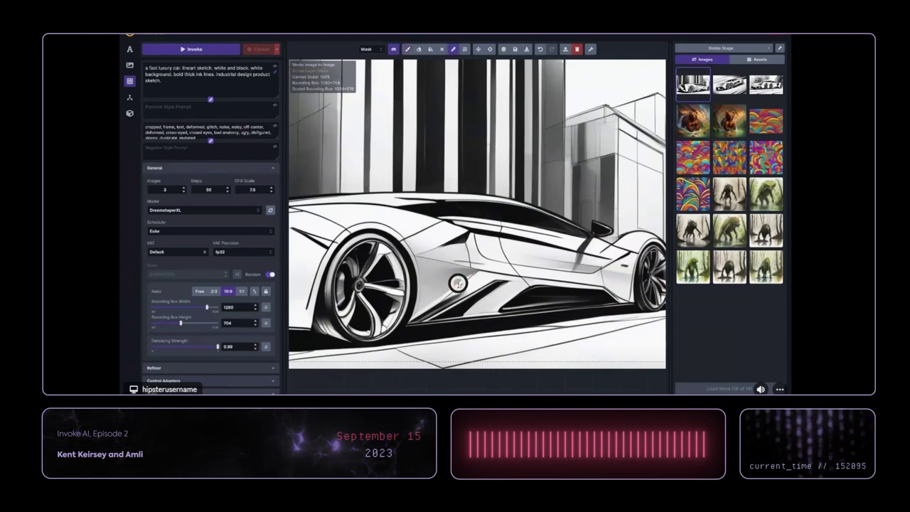
key(b)
key(q)
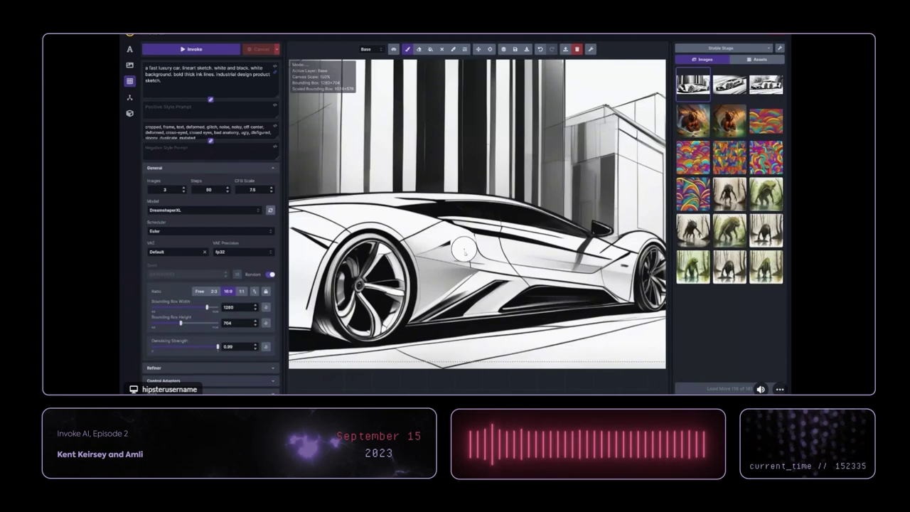
mouse_move(449, 248)
mouse_down()
mouse_move(424, 251)
mouse_move(468, 260)
mouse_up()
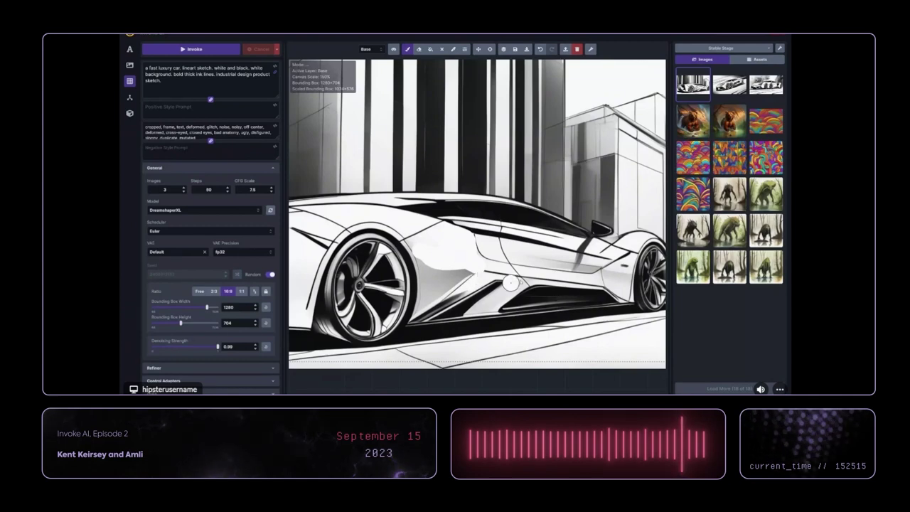
- Paint over the grey shading on the door towards the front wheel with a light colour sampled from the bodywork
scroll(526, 281, up, 1)
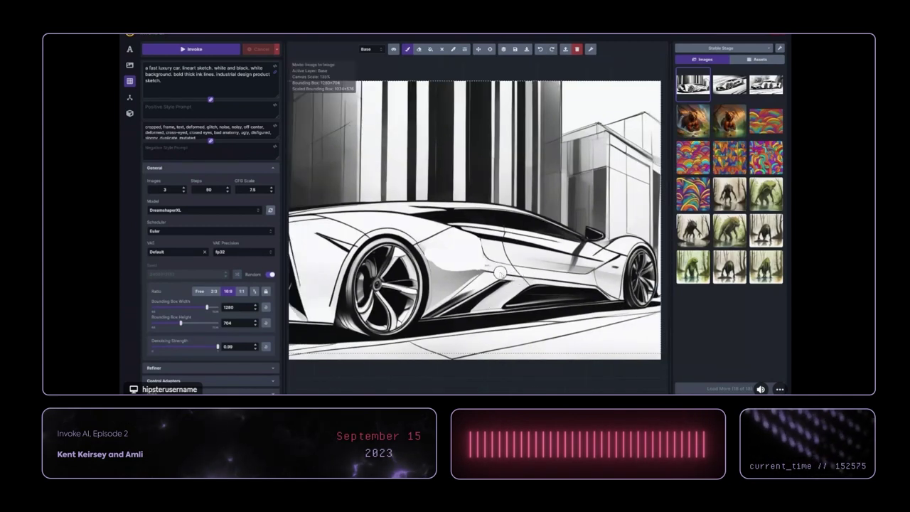
scroll(490, 267, down, 2)
scroll(558, 271, up, 3)
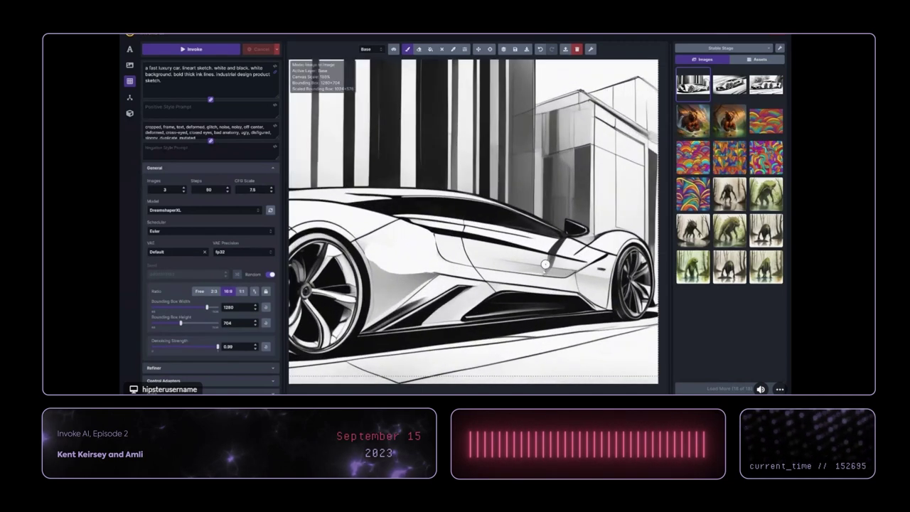
key(c)
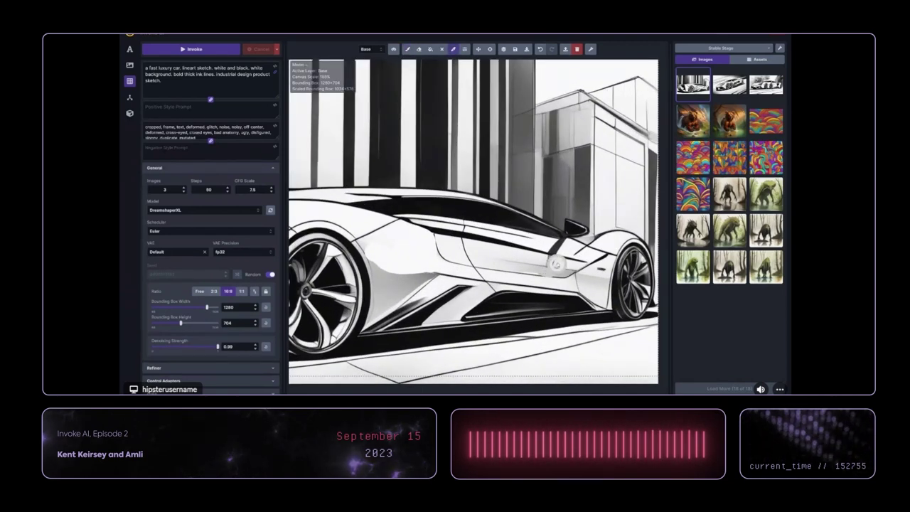
key(b)
scroll(560, 297, down, 3)
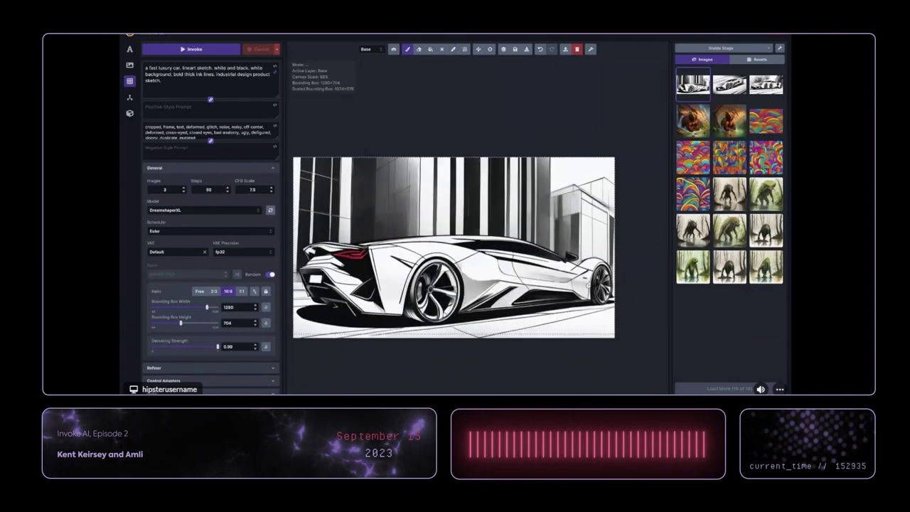
scroll(561, 263, up, 5)
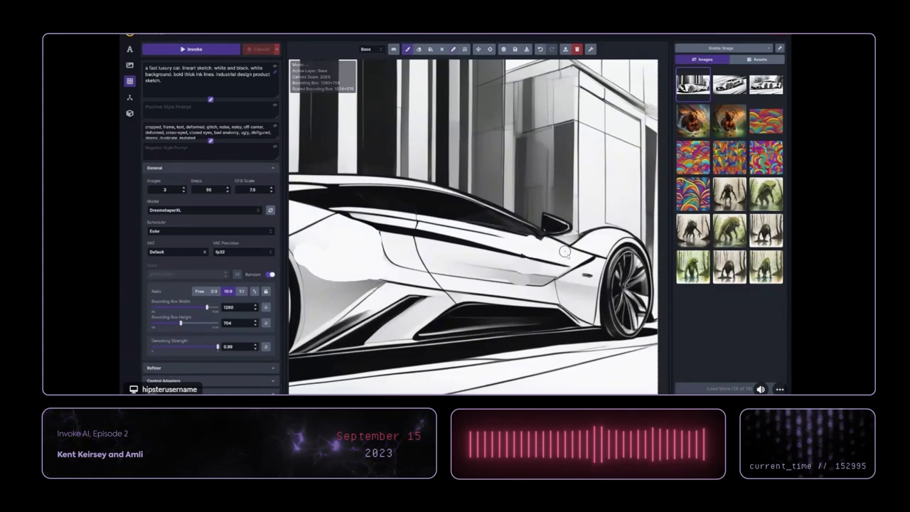
scroll(590, 280, down, 5)
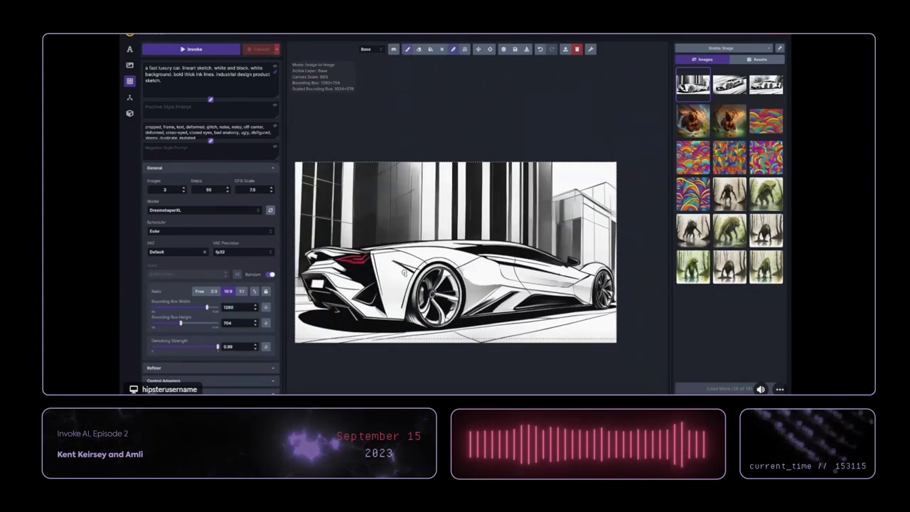
- Save the retouched car sketch from the canvas to the gallery and return to text-to-image generation
key(b)
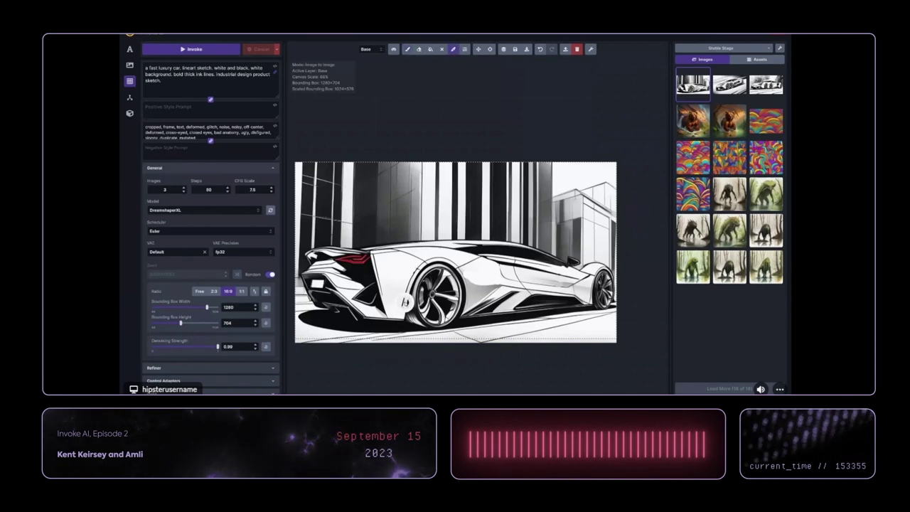
scroll(404, 301, down, 5)
scroll(416, 273, up, 5)
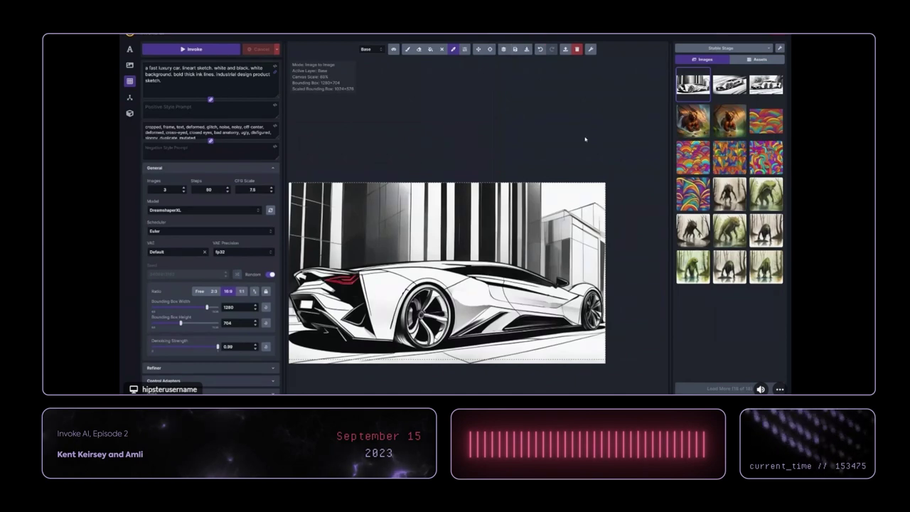
click(130, 53)
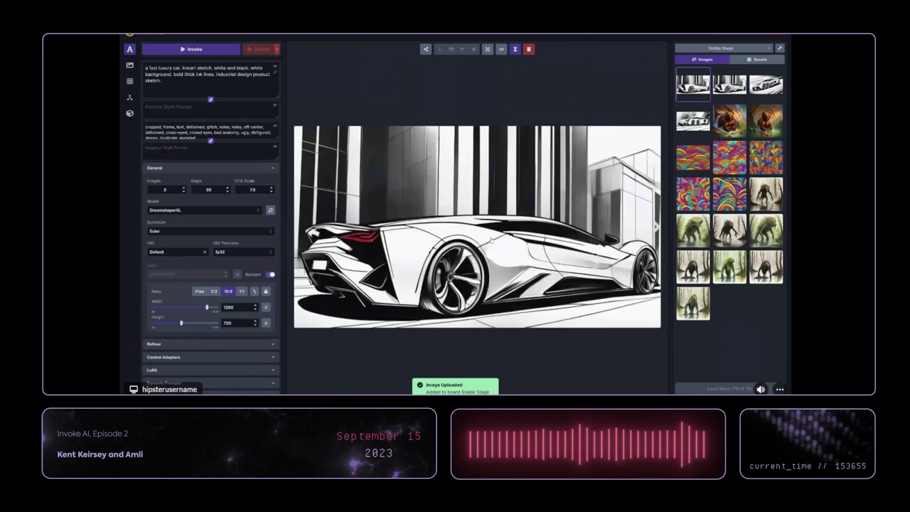
- Add a ControlNet under the control adapters and choose the SDXLsoftedge model for it
scroll(213, 284, down, 1)
click(270, 318)
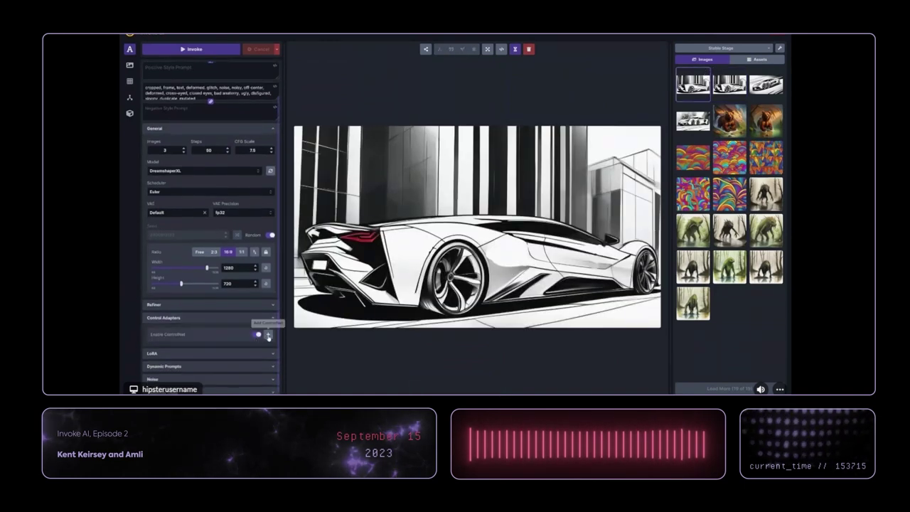
click(268, 335)
scroll(214, 313, down, 2)
click(196, 284)
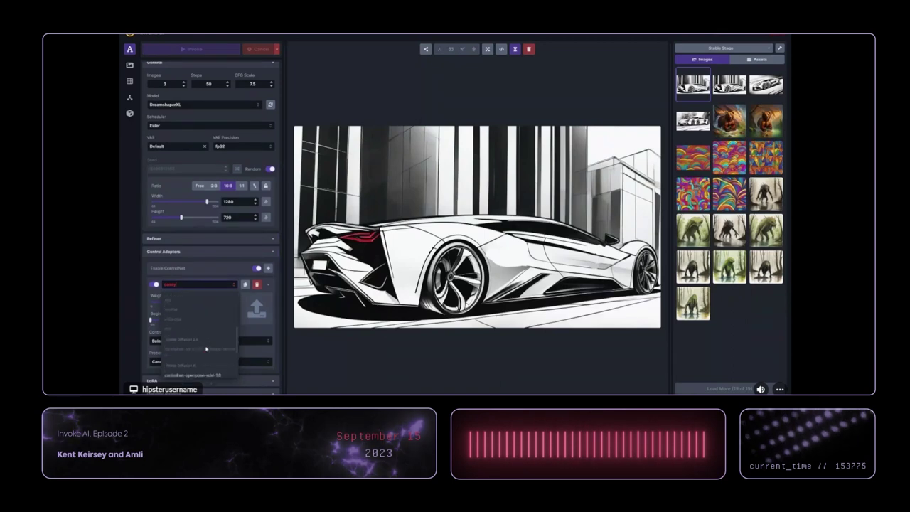
scroll(203, 348, down, 2)
click(201, 361)
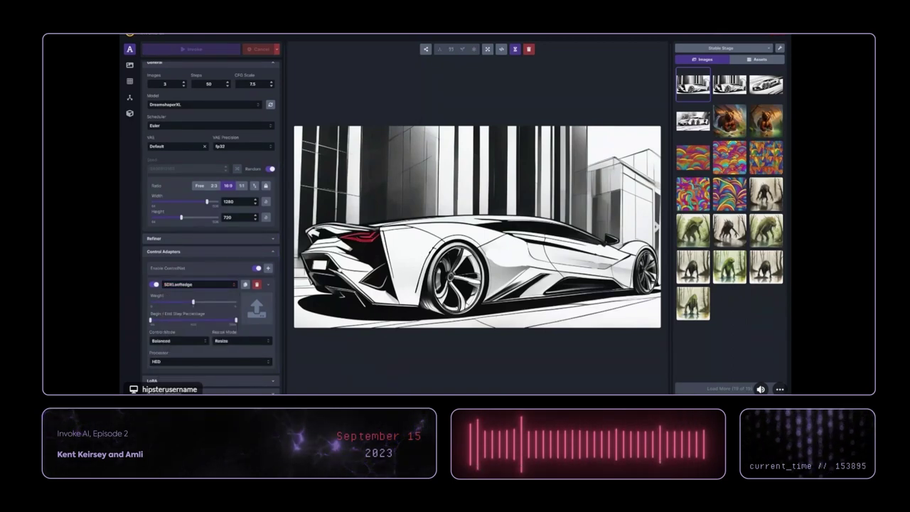
- Change the ControlNet model to SDXLcanny and load the retouched car sketch as its control image, with its processor settings expanded
click(210, 284)
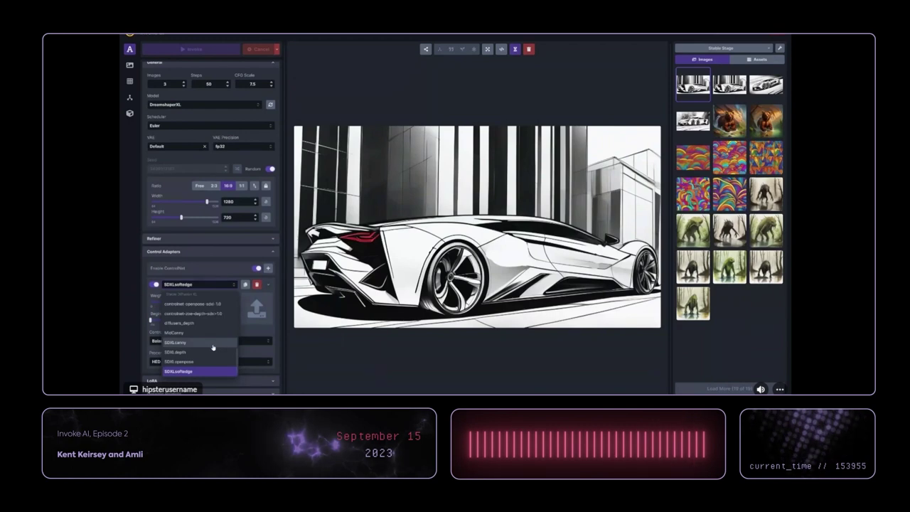
click(213, 344)
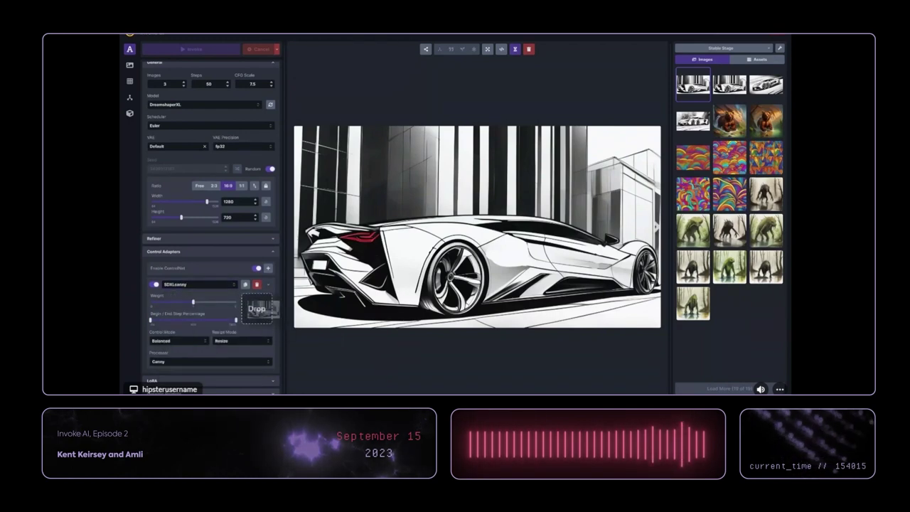
scroll(278, 391, down, 2)
scroll(266, 305, down, 3)
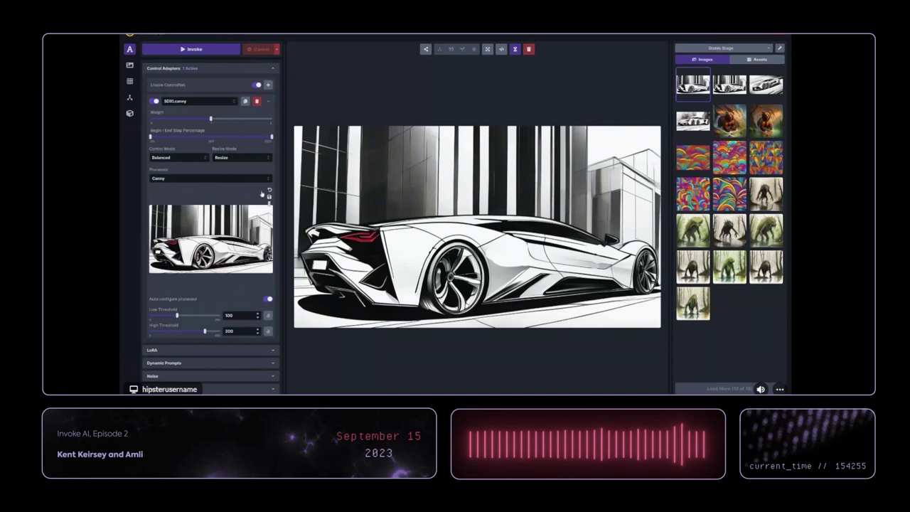
- Add a second ControlNet with the SDXLdepth model, use the retouched car sketch as its control image, and expand its settings
click(268, 85)
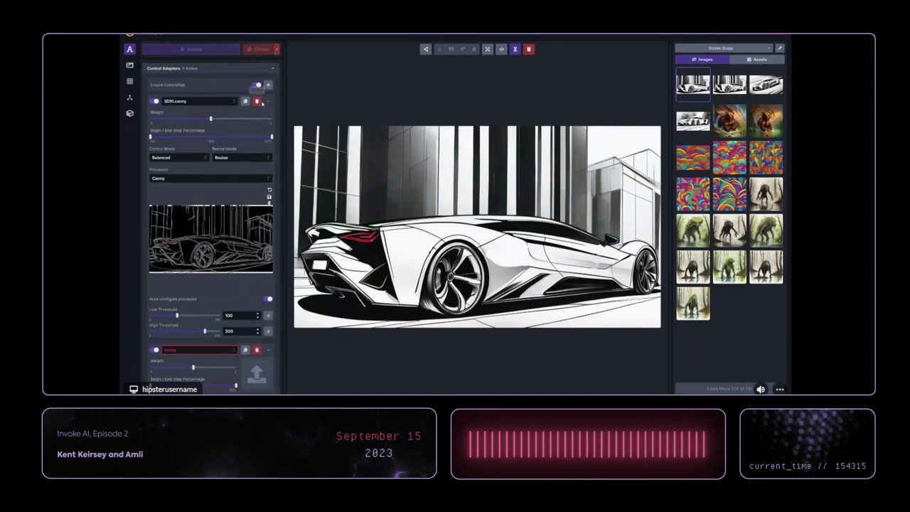
click(199, 253)
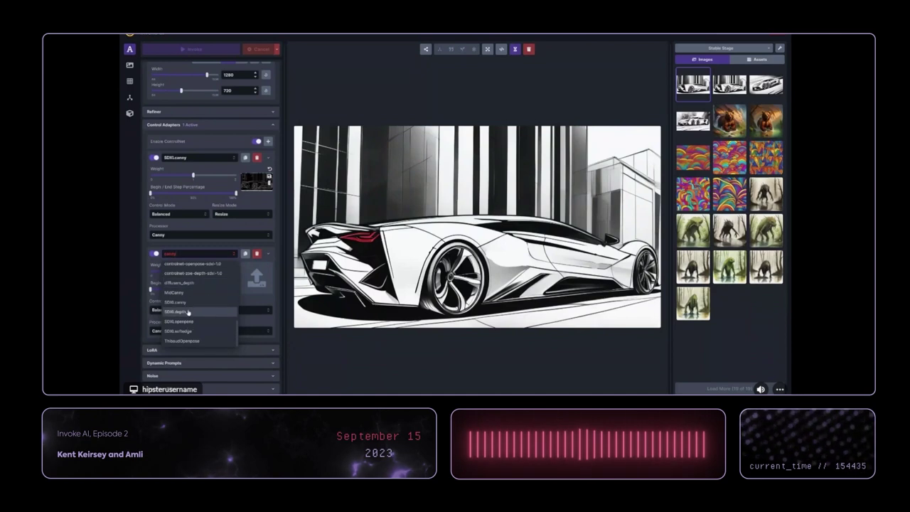
click(188, 312)
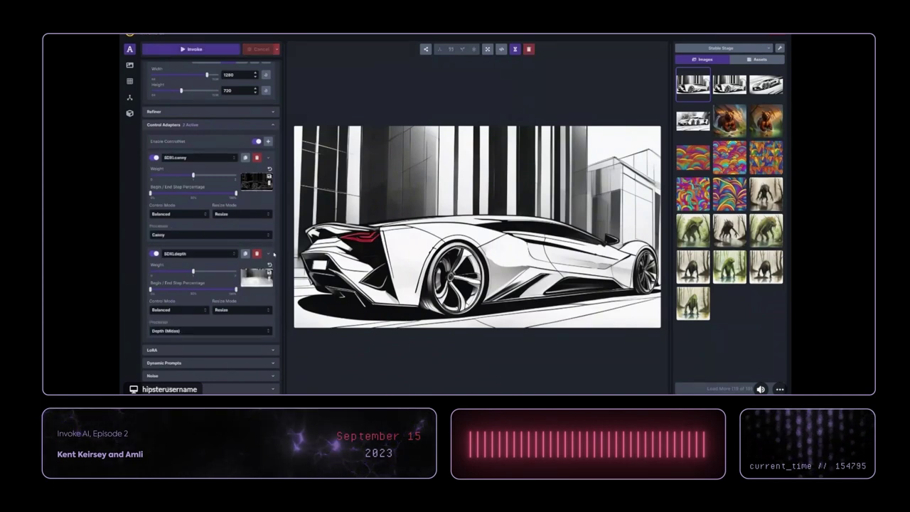
scroll(267, 256, down, 2)
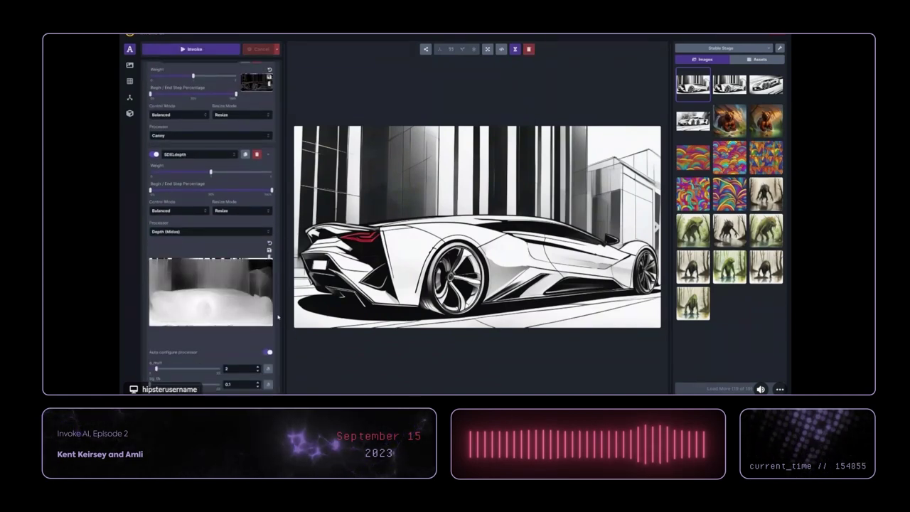
- Lower the end step percentage of the SDXLdepth ControlNet to about 80% and of the SDXLcanny ControlNet to about 90%
mouse_move(265, 265)
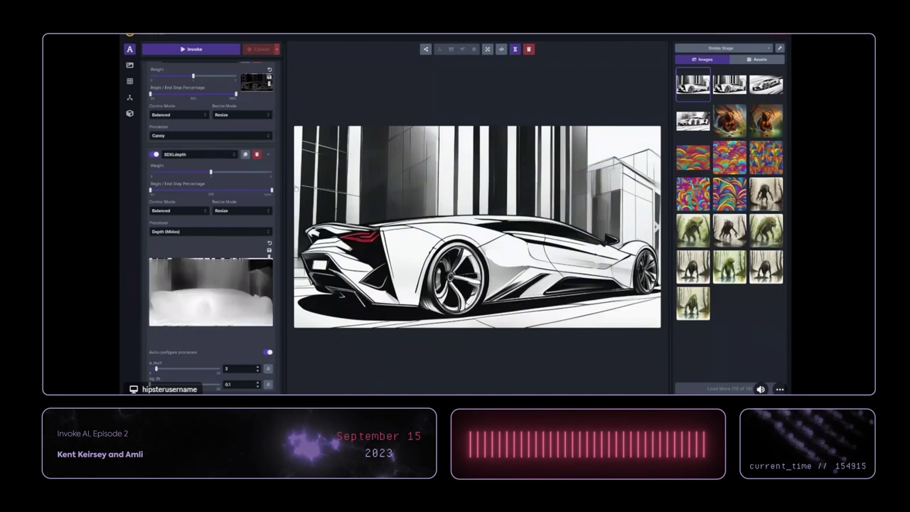
scroll(268, 321, up, 4)
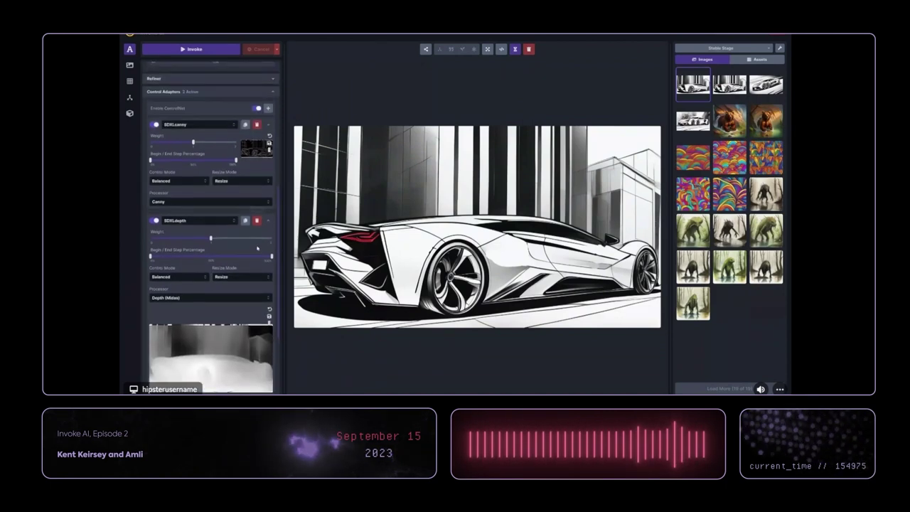
scroll(268, 321, down, 2)
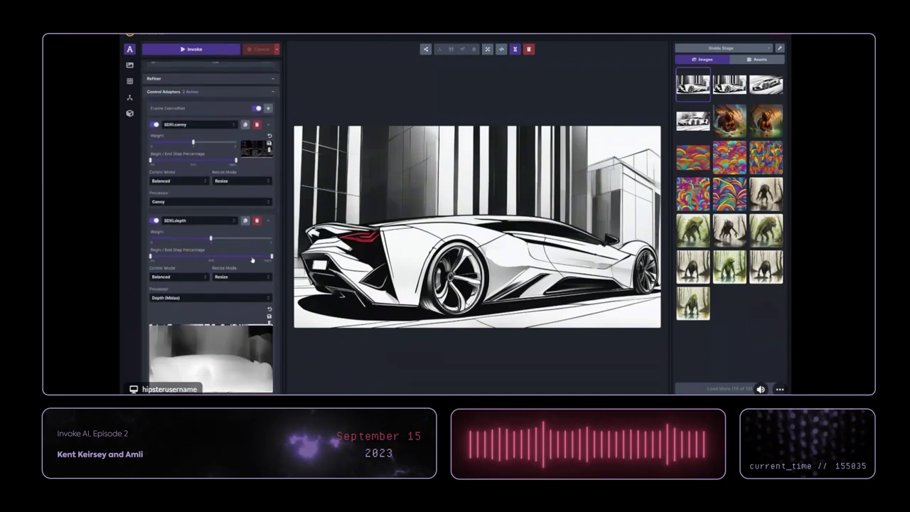
drag(251, 257, 247, 256)
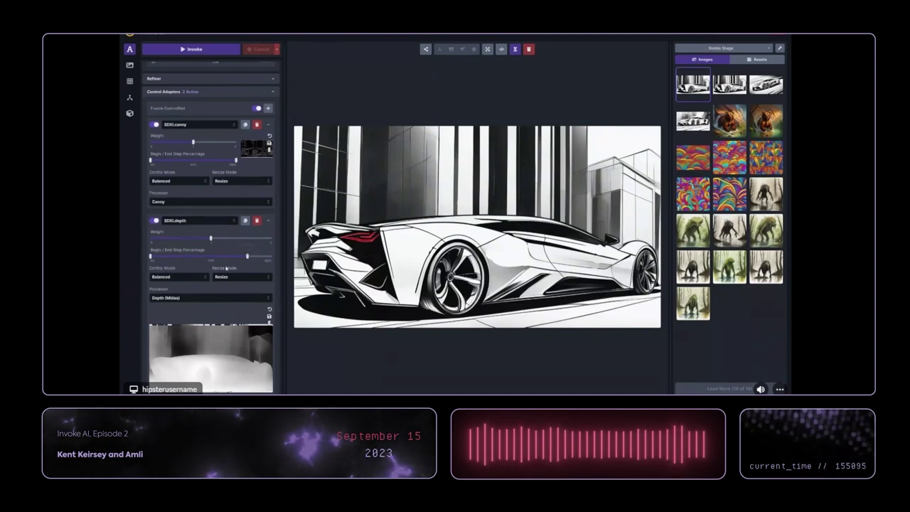
scroll(240, 304, down, 1)
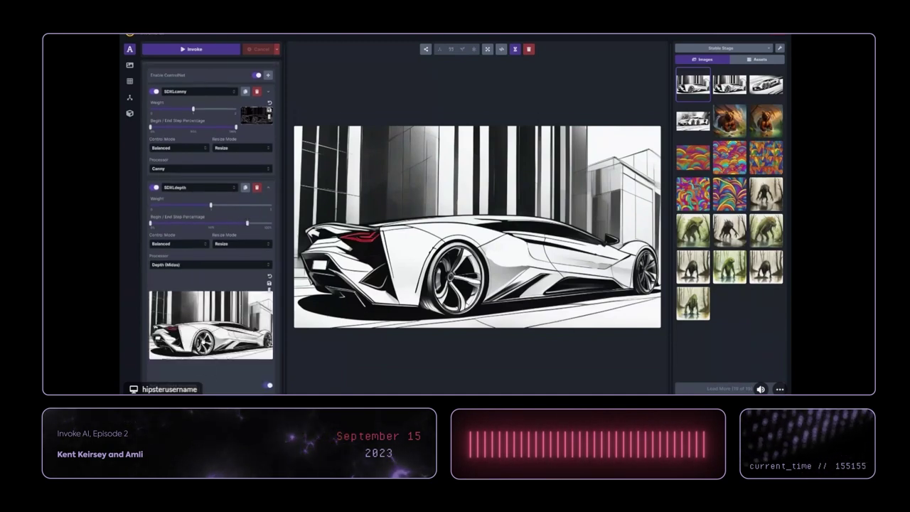
scroll(234, 288, up, 2)
scroll(194, 329, up, 1)
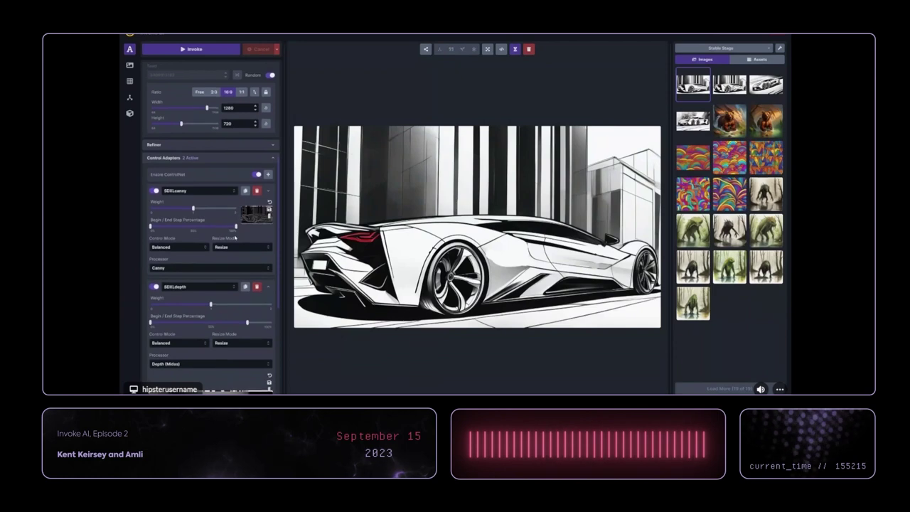
drag(229, 229, 226, 229)
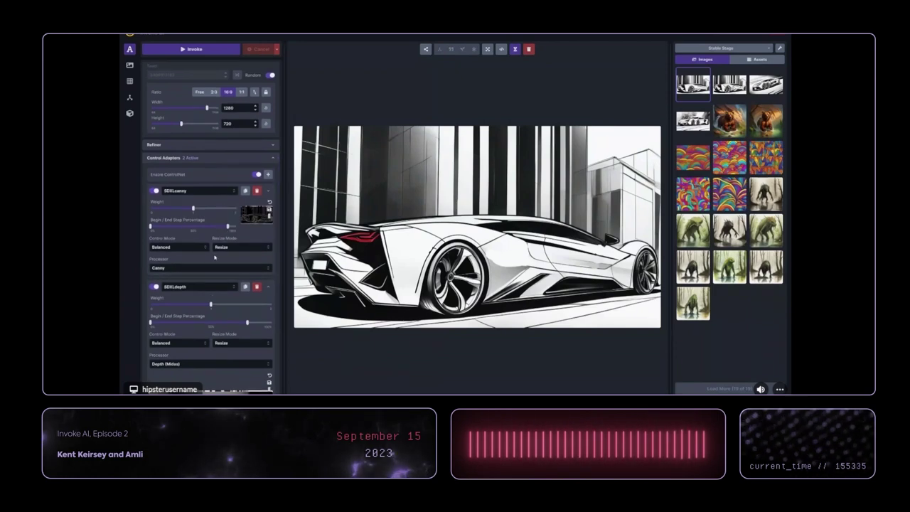
scroll(238, 270, down, 1)
scroll(242, 234, up, 2)
scroll(252, 192, down, 2)
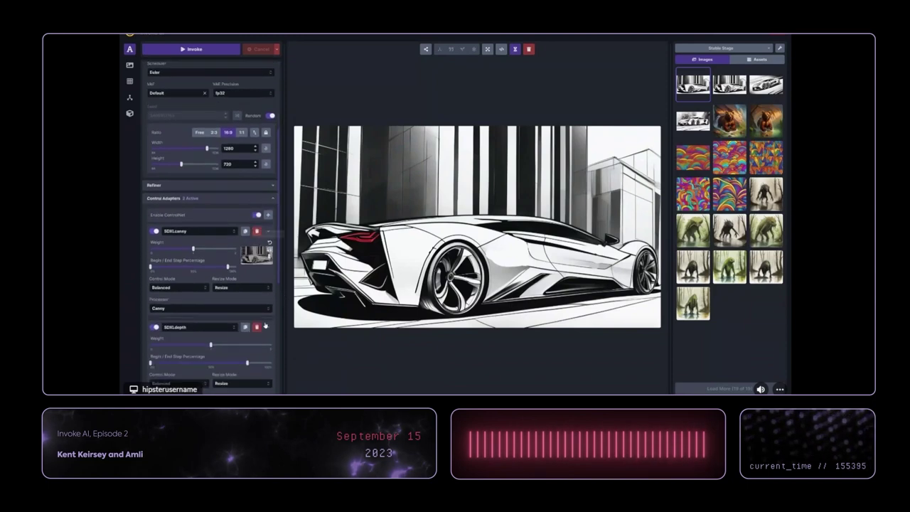
- Remove the background, ink-line and product-sketch phrases from the positive prompt, keeping only "a fast luxury car."
scroll(183, 87, up, 7)
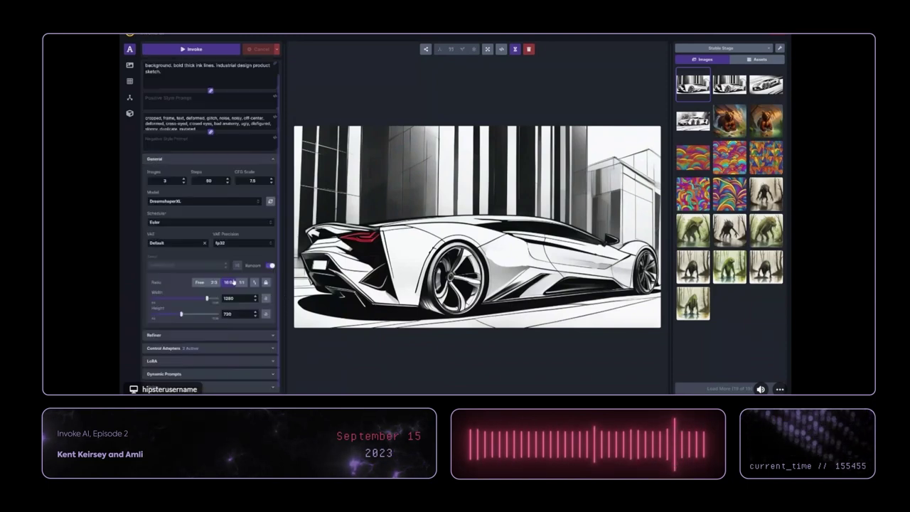
mouse_move(182, 67)
mouse_down()
mouse_move(228, 68)
mouse_move(176, 74)
mouse_up()
key(BackSpace)
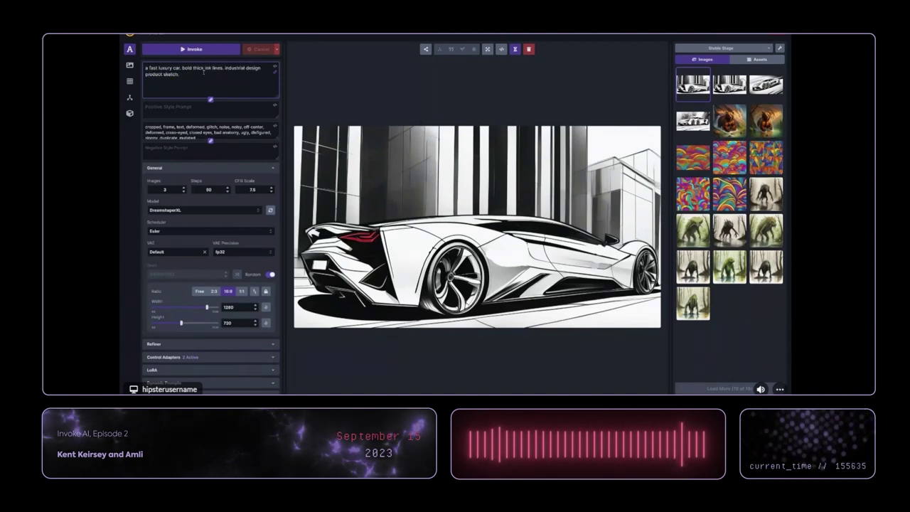
key(BackSpace)
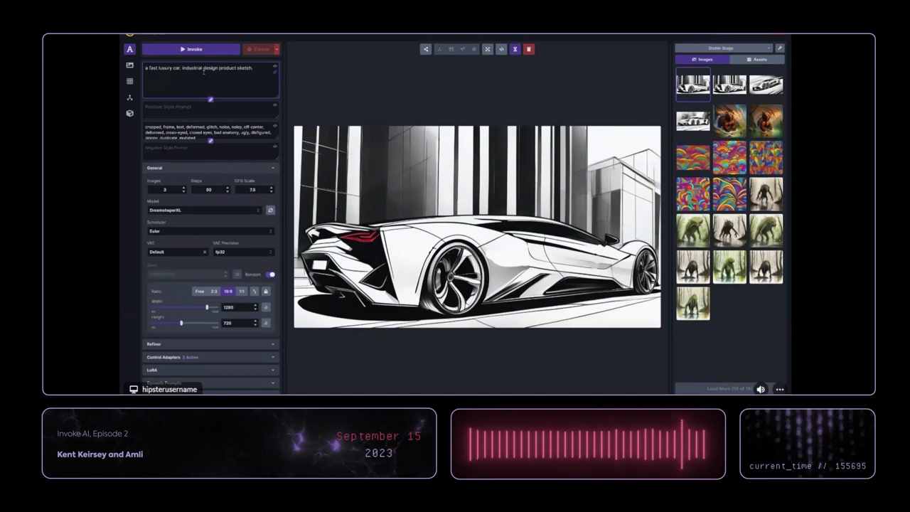
key(ctrl+shift+Left)
key(ctrl+shift+Left)
key(BackSpace)
key(ctrl+shift+Left)
key(ctrl+shift+Left)
key(BackSpace)
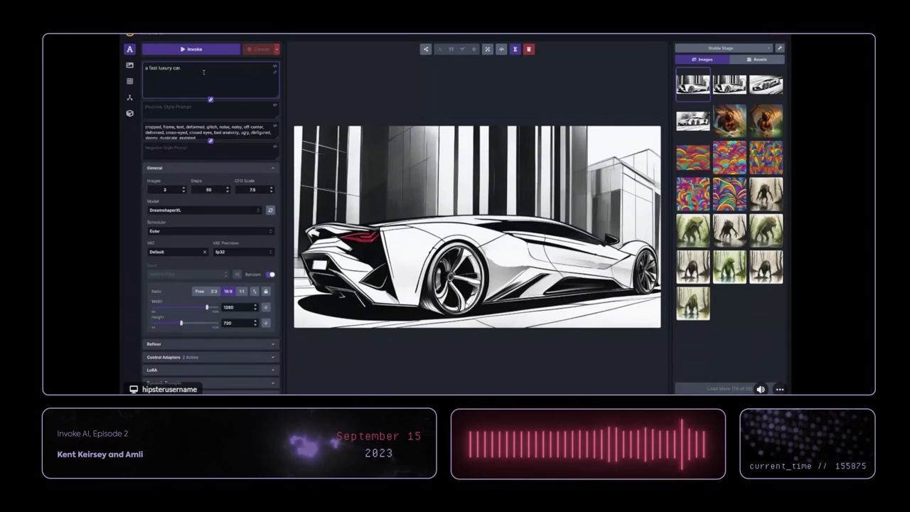
- Extend the positive prompt to "a red fast luxury car. commercial photography, dynamic lighting, 8k, car advertisement."
text(commercial photography. )
text(realistic)
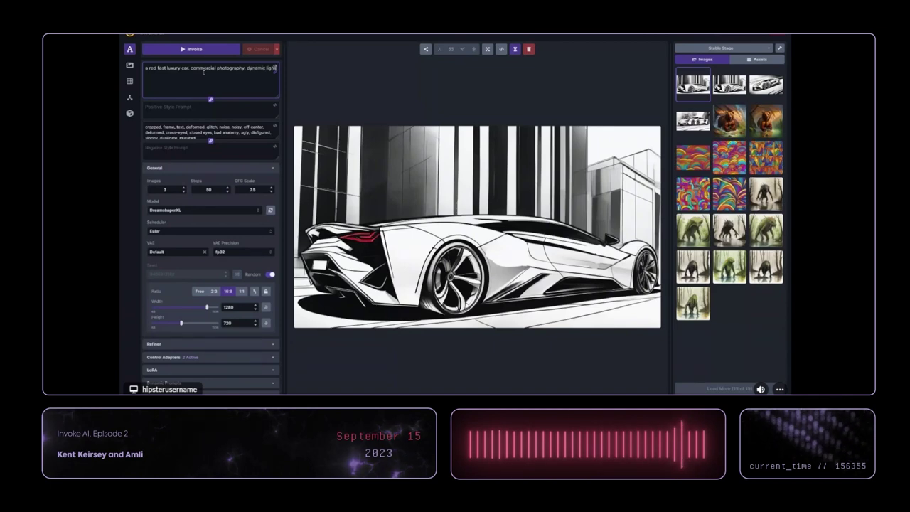
text(ing, )
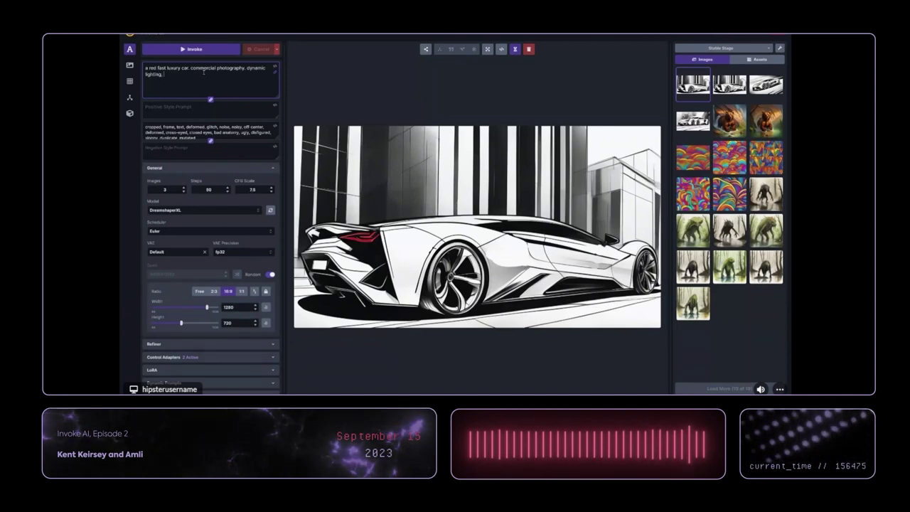
text(8k,)
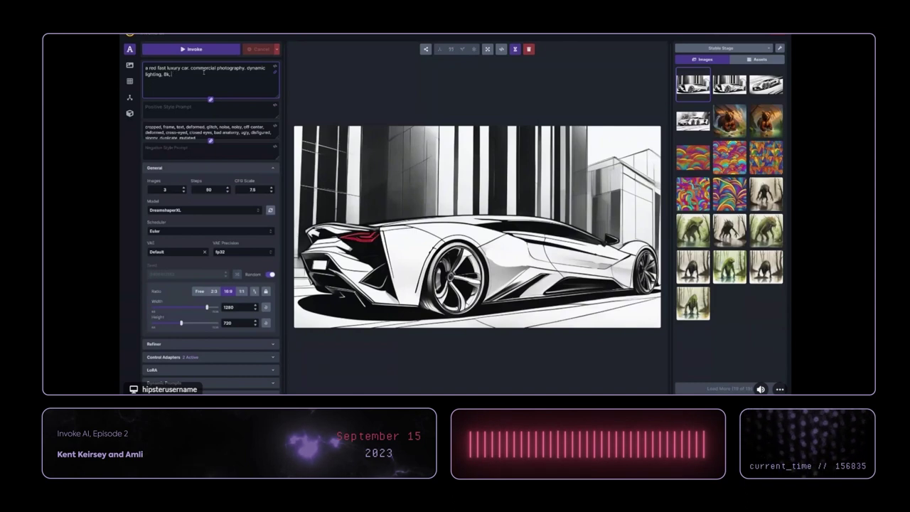
text(advertisem)
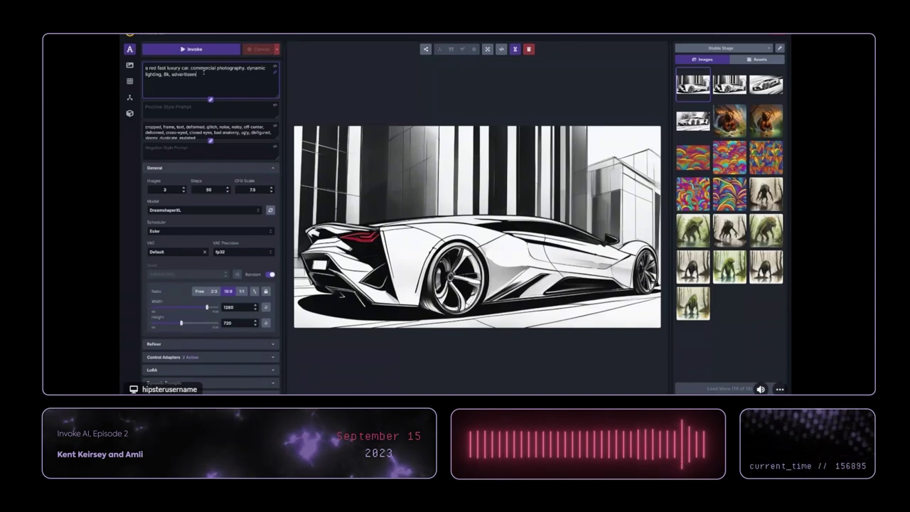
text(car)
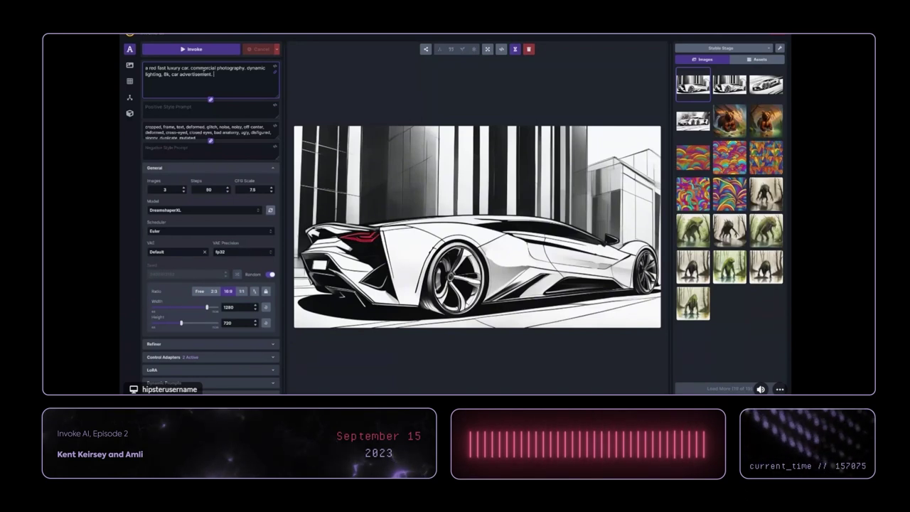
- Expand the control adapters and match the output size to the canny control image, 1280 by 704
scroll(253, 247, down, 1)
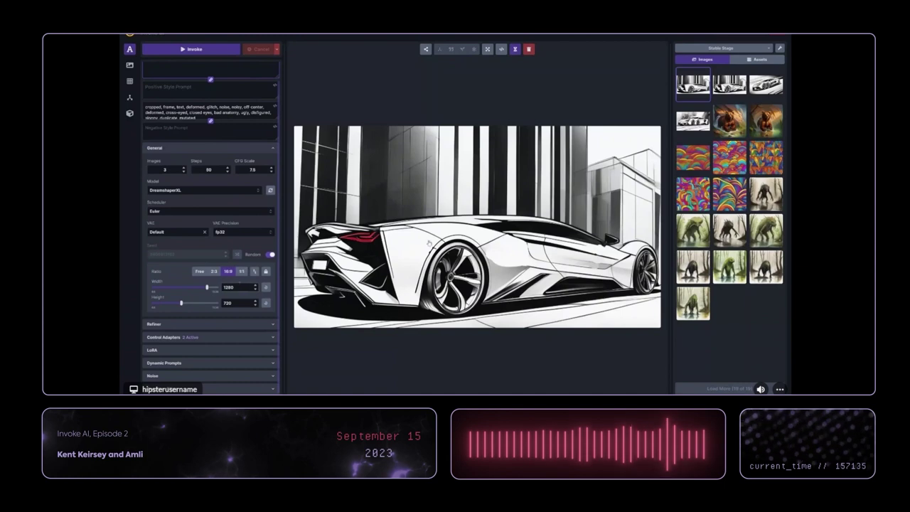
click(170, 337)
scroll(209, 284, down, 3)
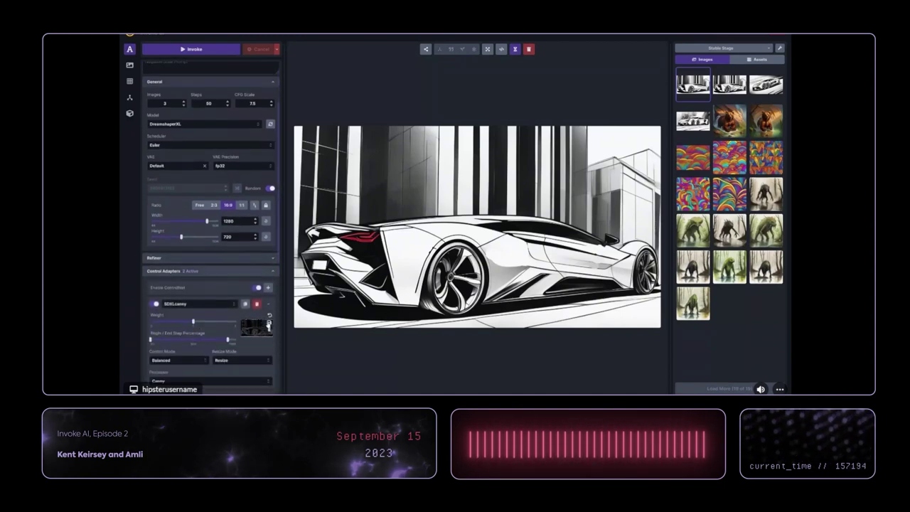
click(269, 317)
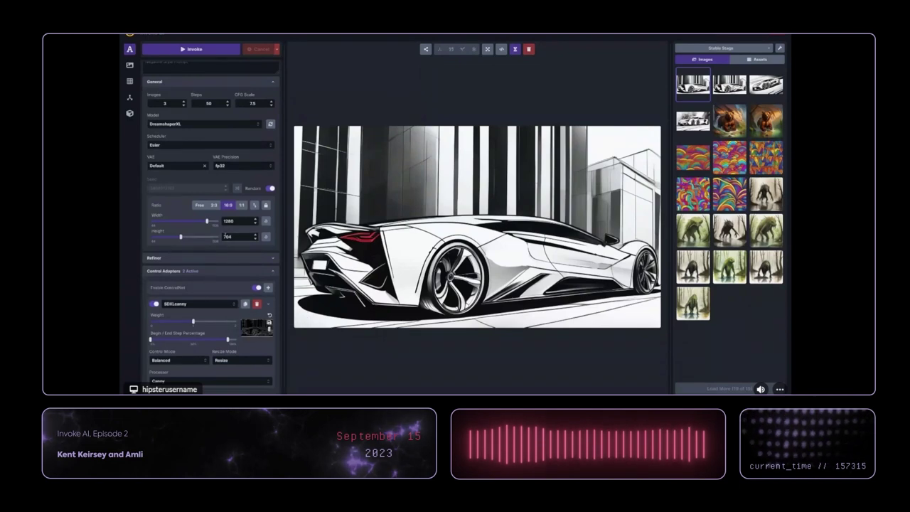
scroll(221, 334, up, 4)
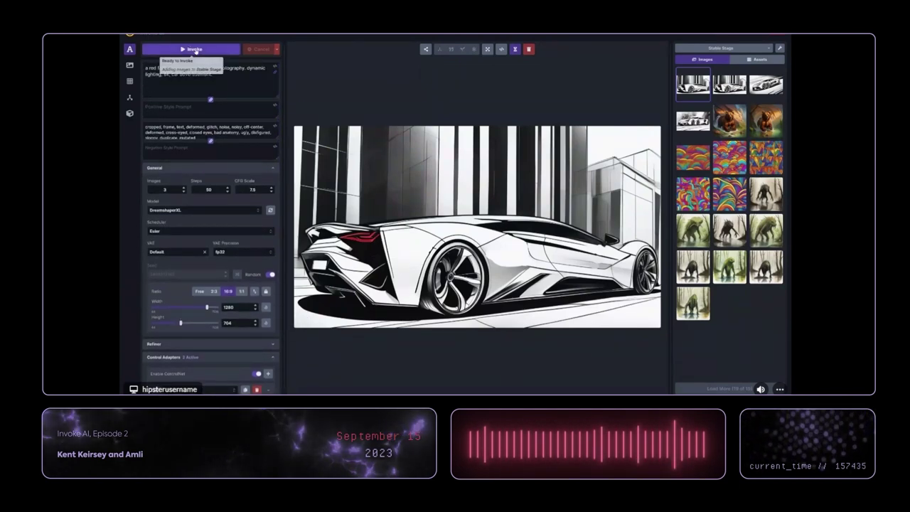
- Check the ControlNet settings, add "for sale" before "car advertisement" in the positive prompt, and generate the images
scroll(215, 94, down, 10)
scroll(216, 94, down, 5)
scroll(223, 128, up, 15)
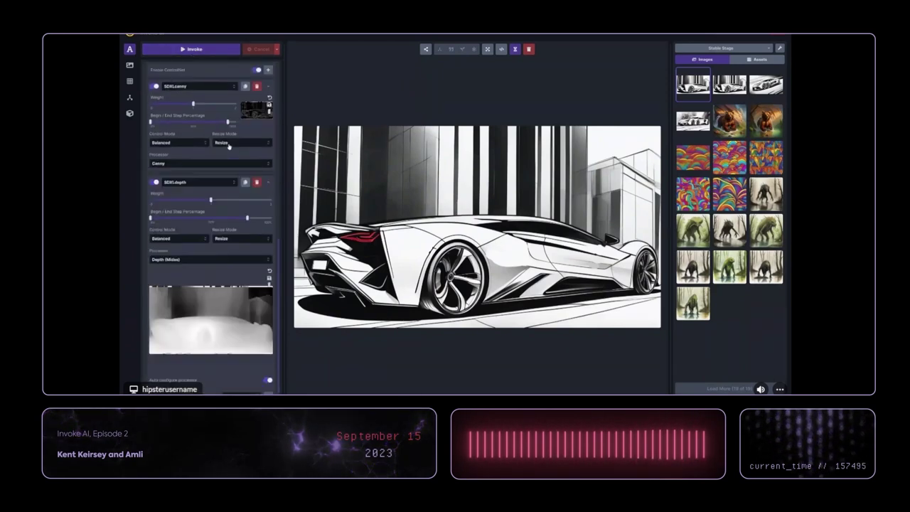
click(219, 81)
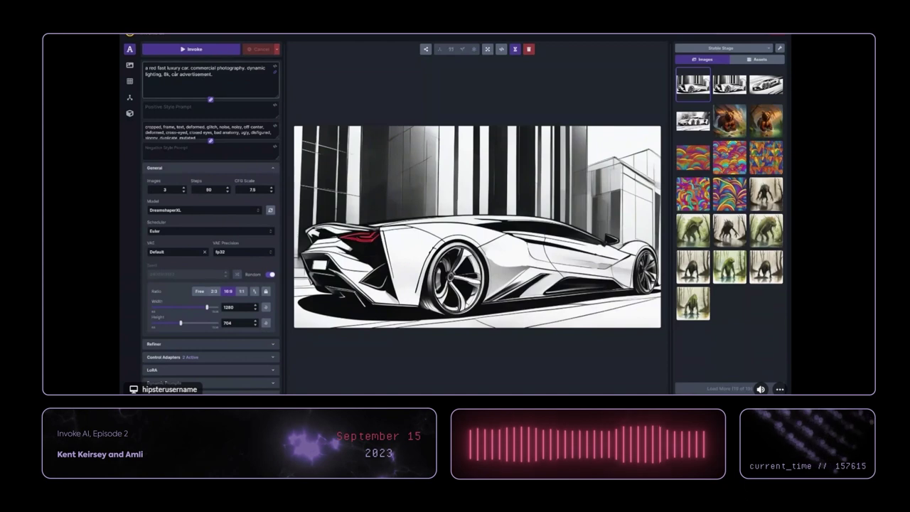
text(for sale)
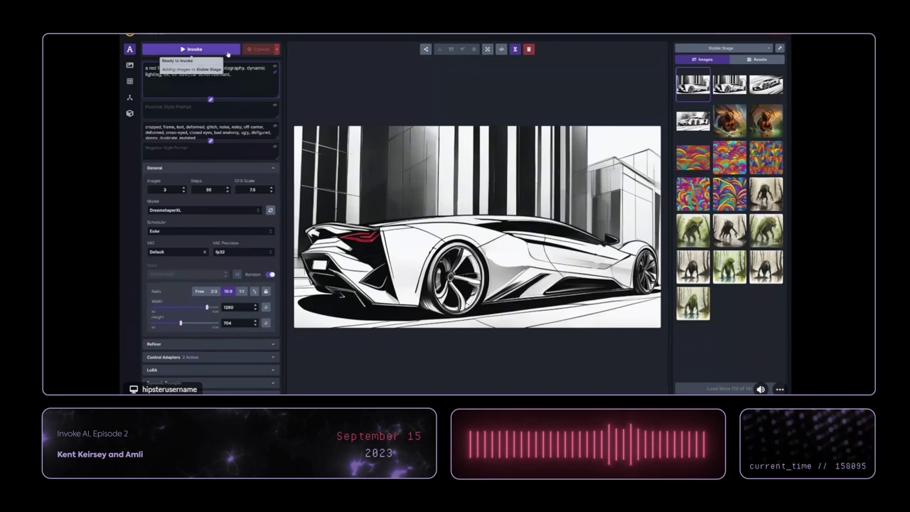
click(226, 50)
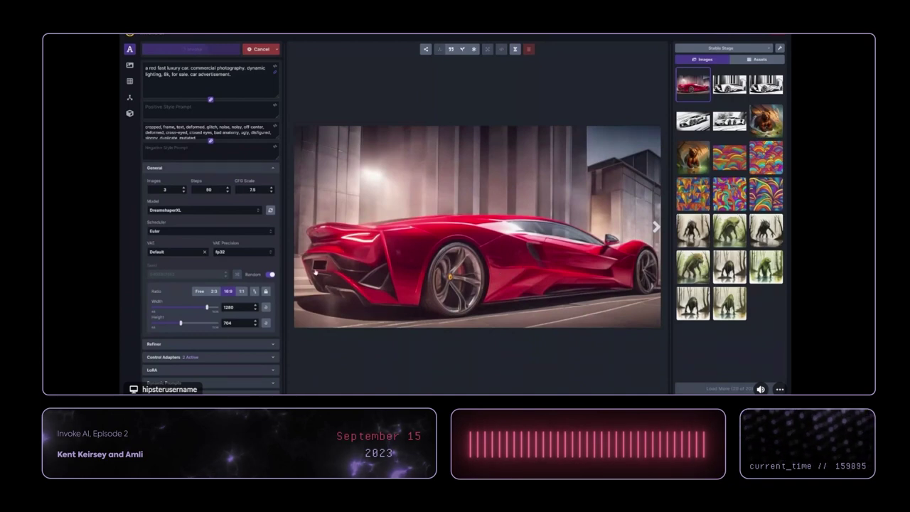
- Expand the control adapters to review the canny ControlNet and cancel the running generation
click(213, 356)
scroll(223, 320, down, 3)
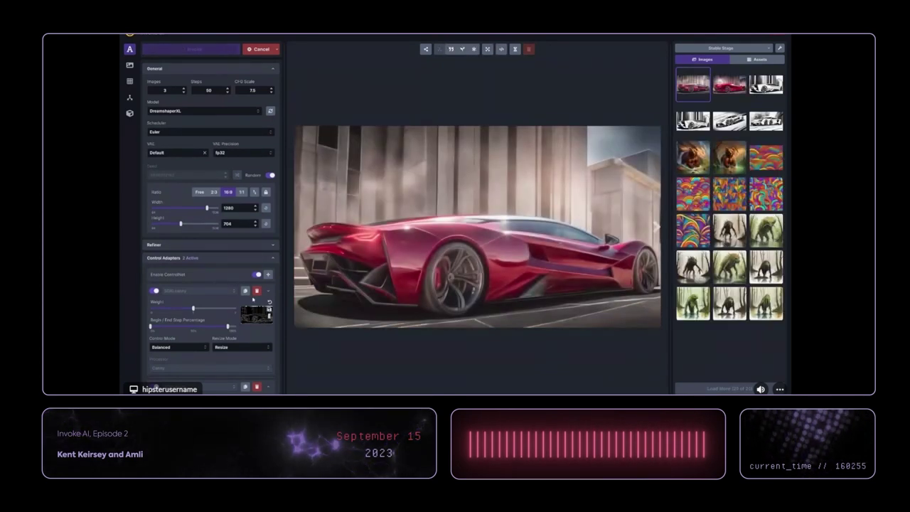
scroll(252, 299, up, 4)
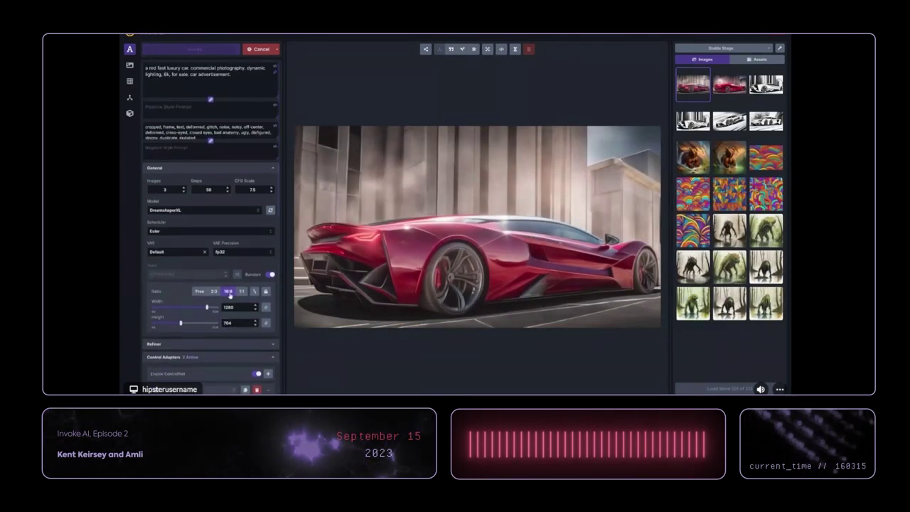
click(258, 55)
- Change the canny ControlNet's model to SDXLsoftedge with the HED processor
scroll(230, 258, down, 10)
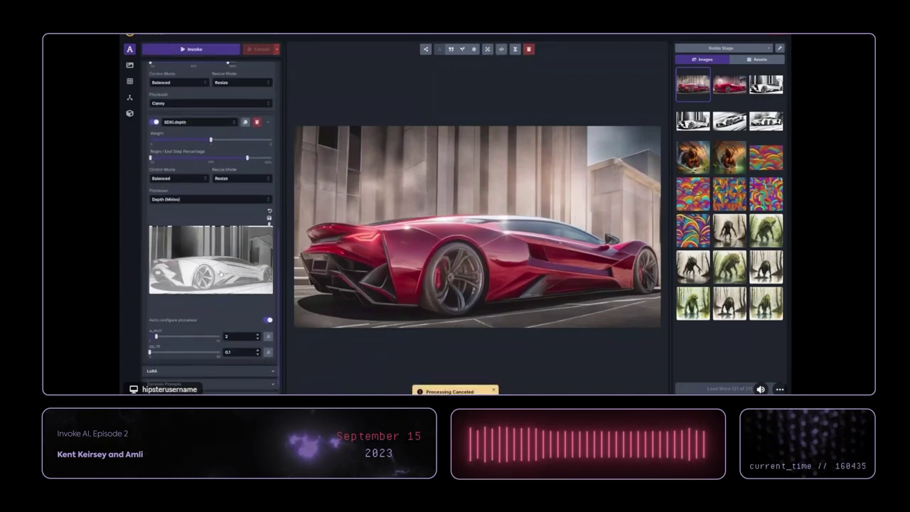
scroll(230, 257, up, 3)
click(206, 255)
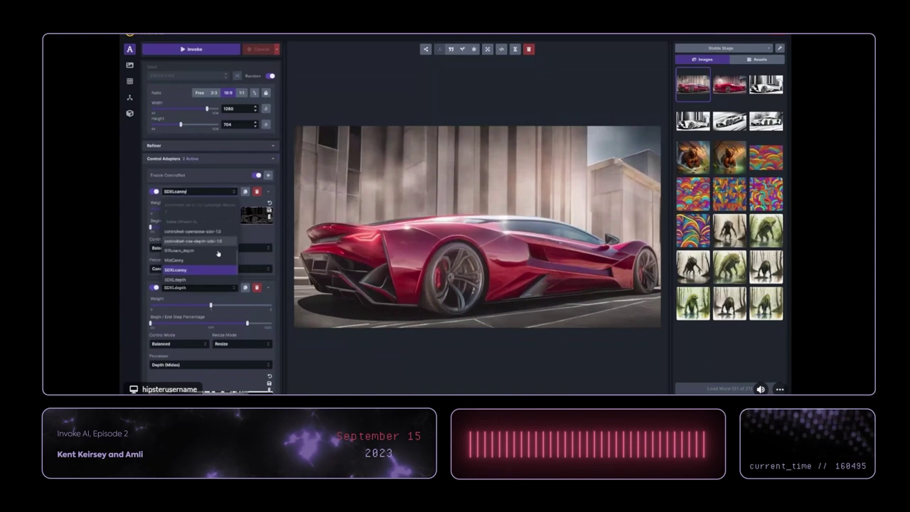
click(179, 235)
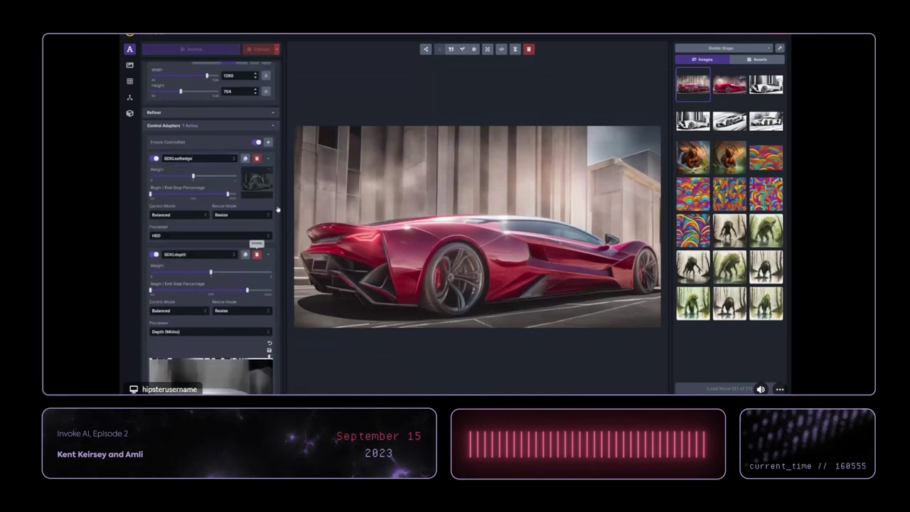
scroll(241, 178, up, 10)
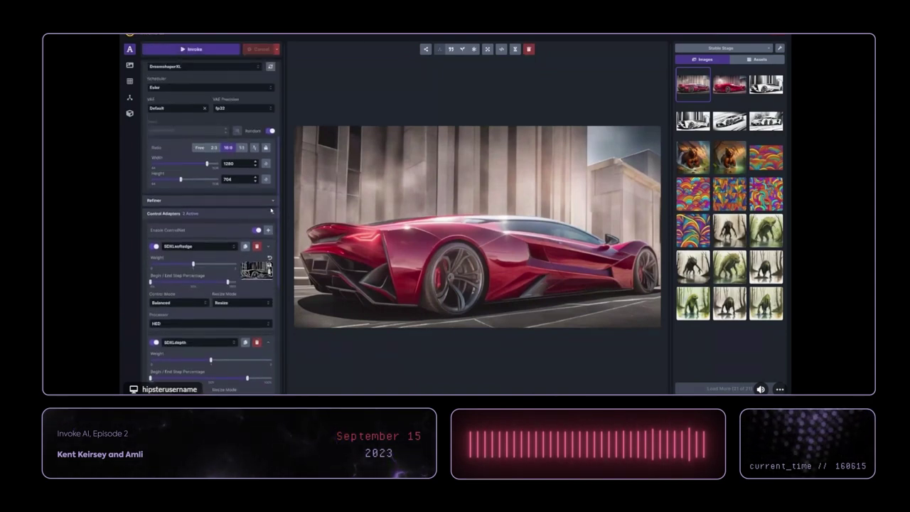
scroll(201, 62, down, 4)
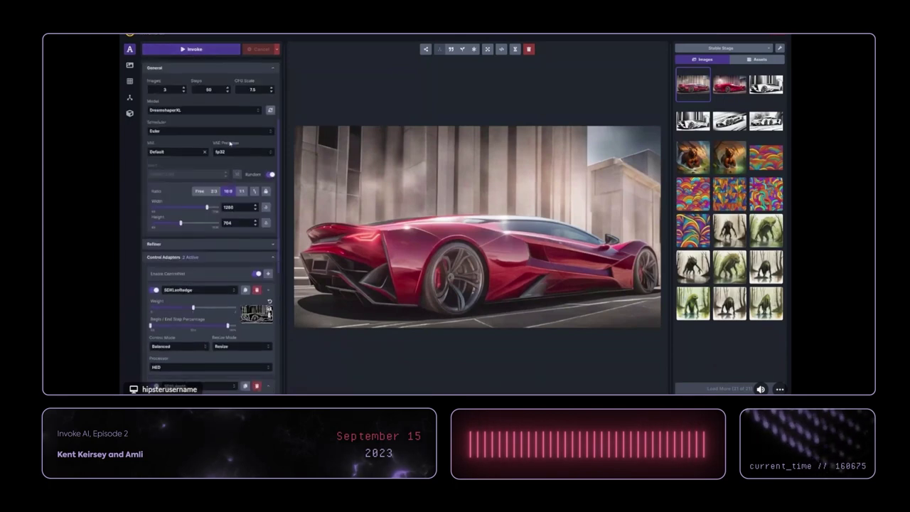
- Generate new car images with the soft-edge and depth ControlNets, and view the retouched car sketch for comparison
click(196, 50)
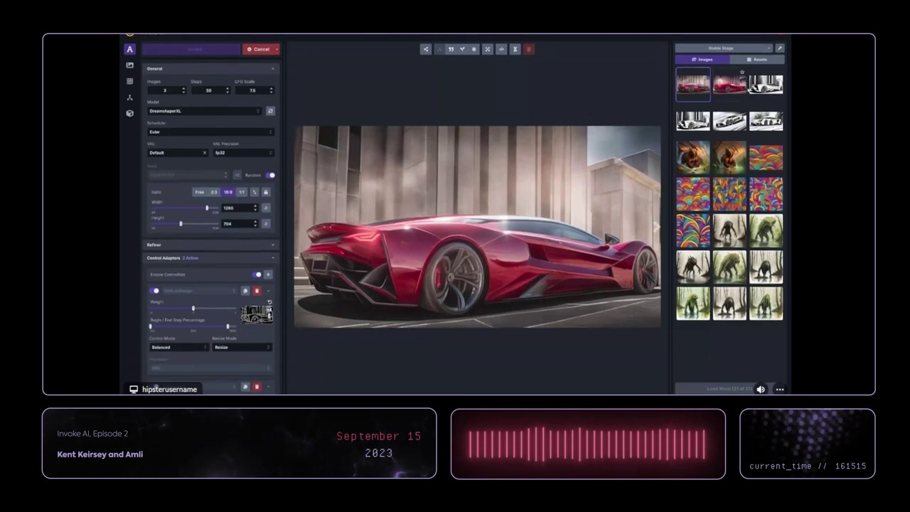
click(766, 84)
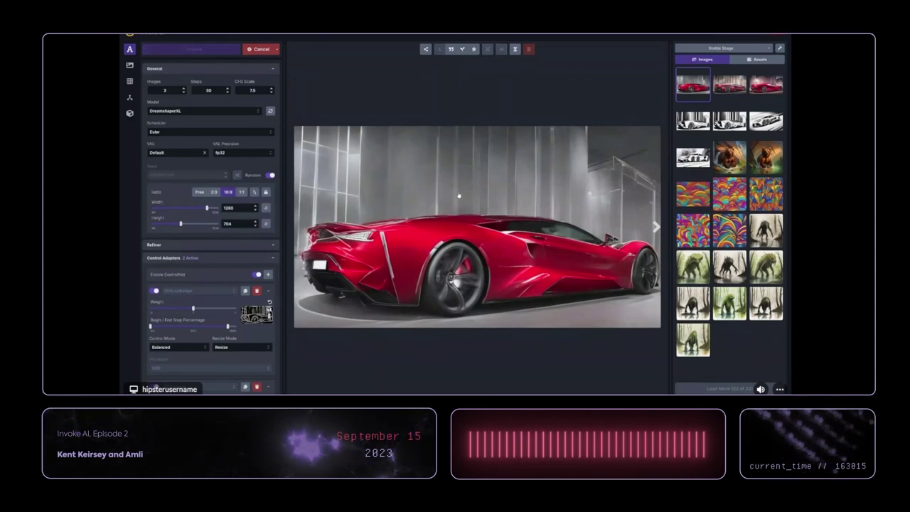
scroll(210, 214, down, 3)
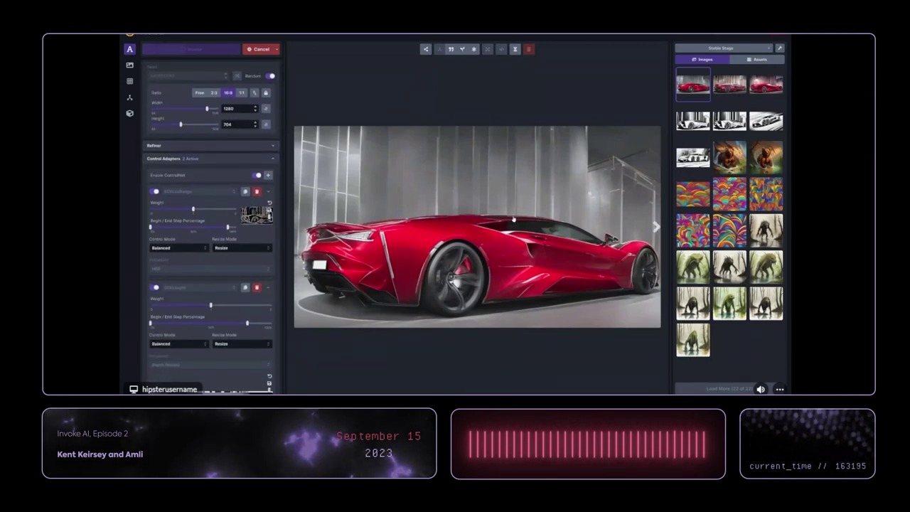
- Show generation progress in the viewer and browse the newly generated red car images to the one with the beige column backdrop
key(Right)
click(515, 49)
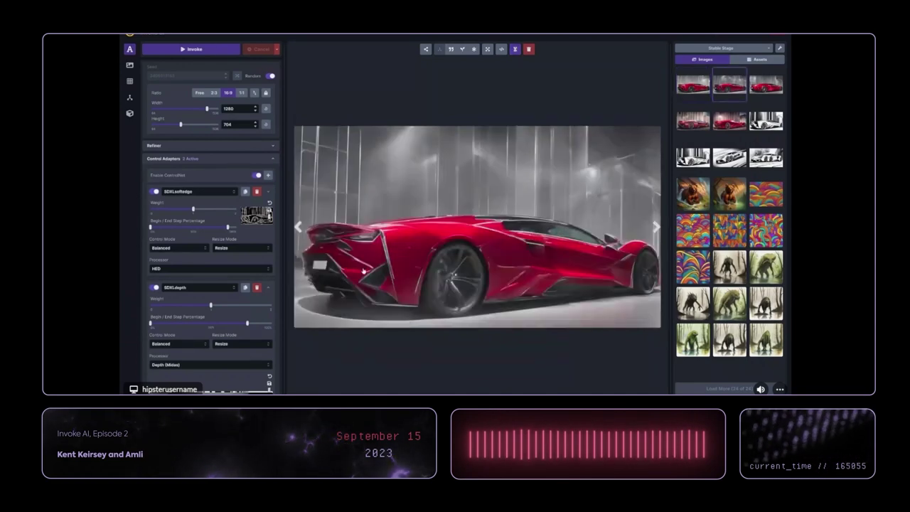
key(Right)
key(Right)
key(Right)
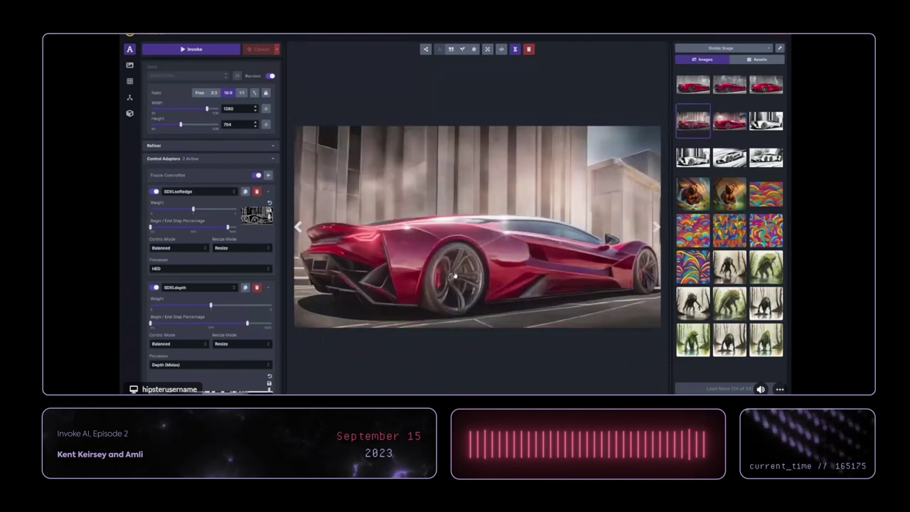
right_click(455, 274)
click(459, 244)
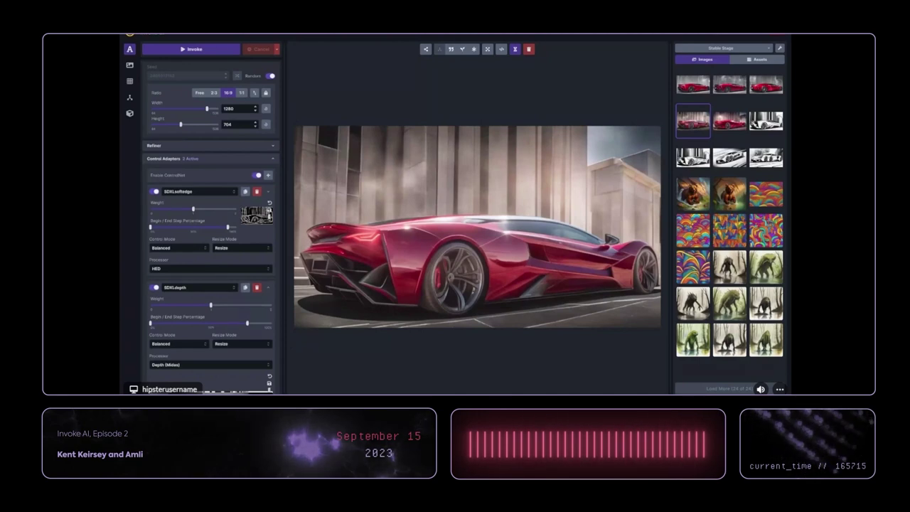
- Remove the existing SDXL ControlNets and switch the model to Invoke Fantasy and Art - by Zovya
click(257, 192)
scroll(228, 195, up, 5)
click(220, 210)
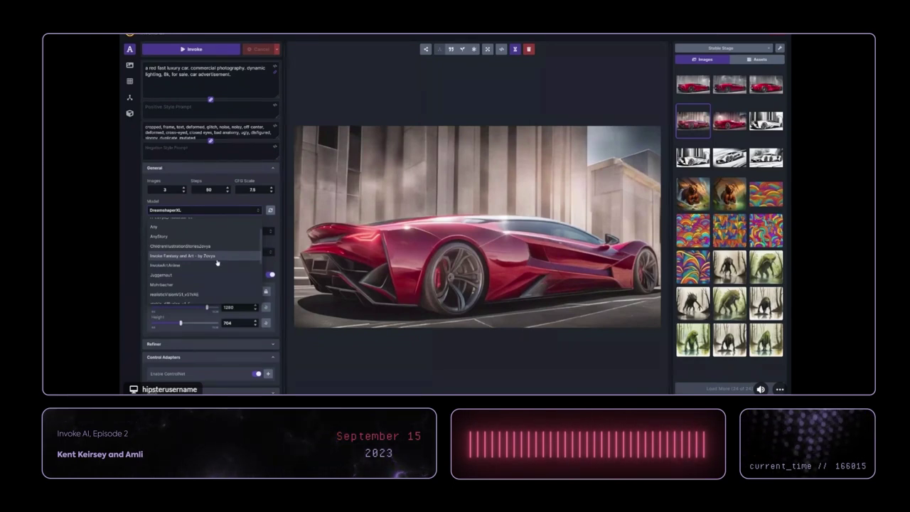
click(217, 257)
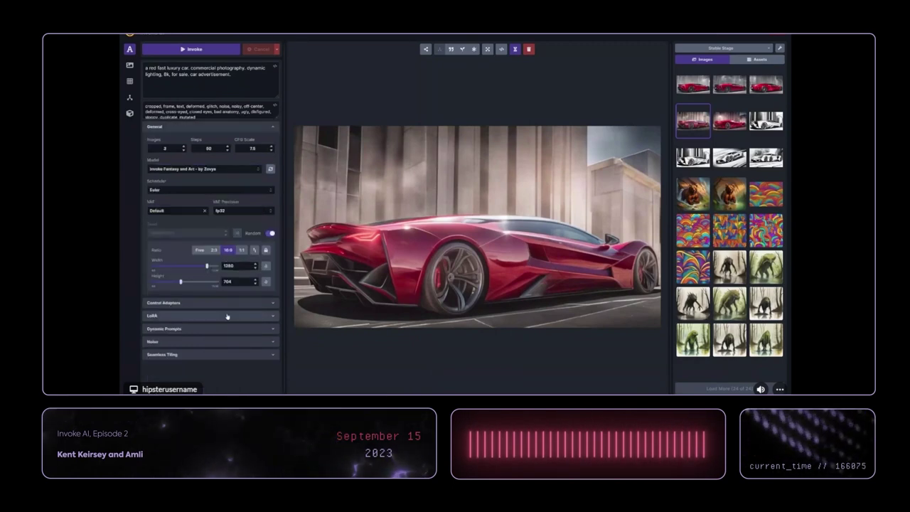
- Add a new ControlNet in the control adapters and set its model to ip2p
click(237, 302)
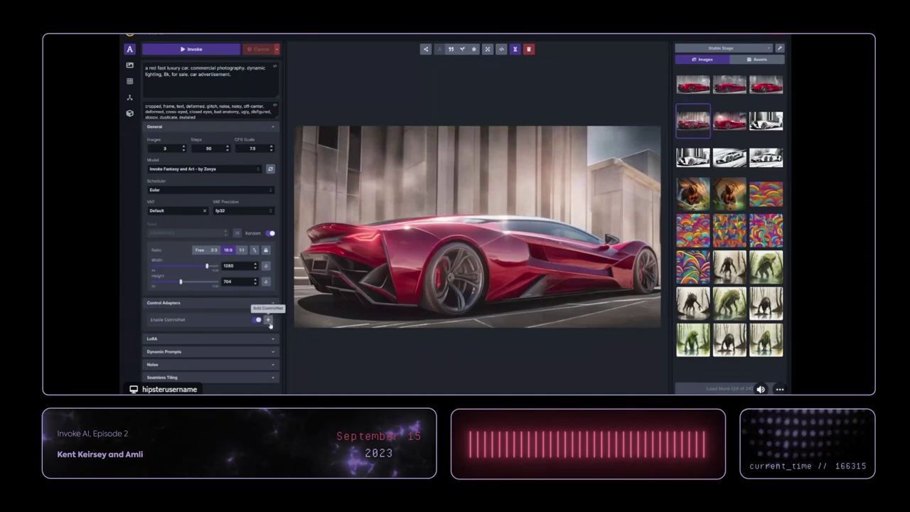
click(268, 320)
click(198, 335)
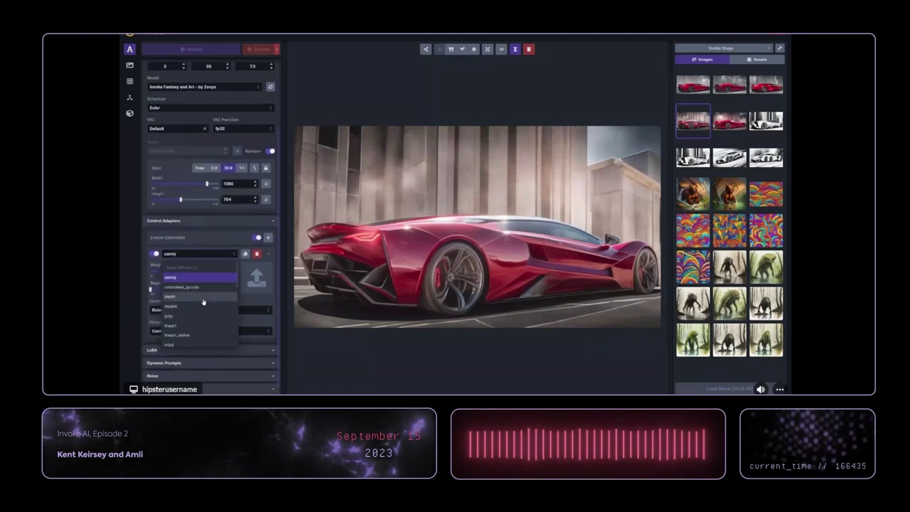
click(192, 315)
scroll(223, 305, up, 1)
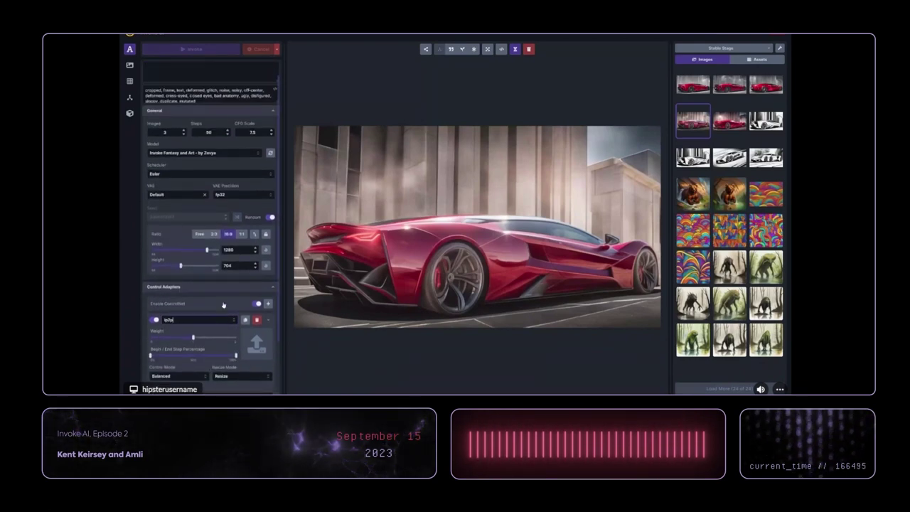
scroll(223, 305, up, 1)
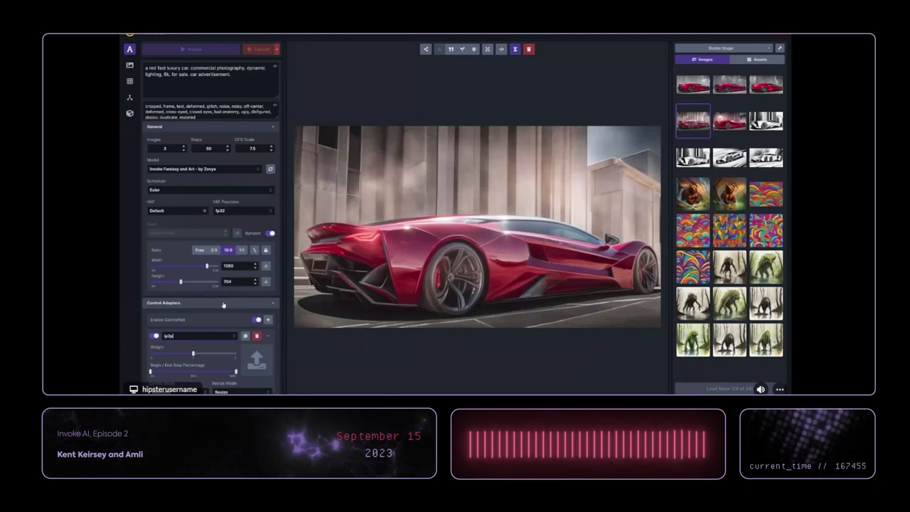
- Clear the positive prompt and start a new instruction with "make"
click(210, 110)
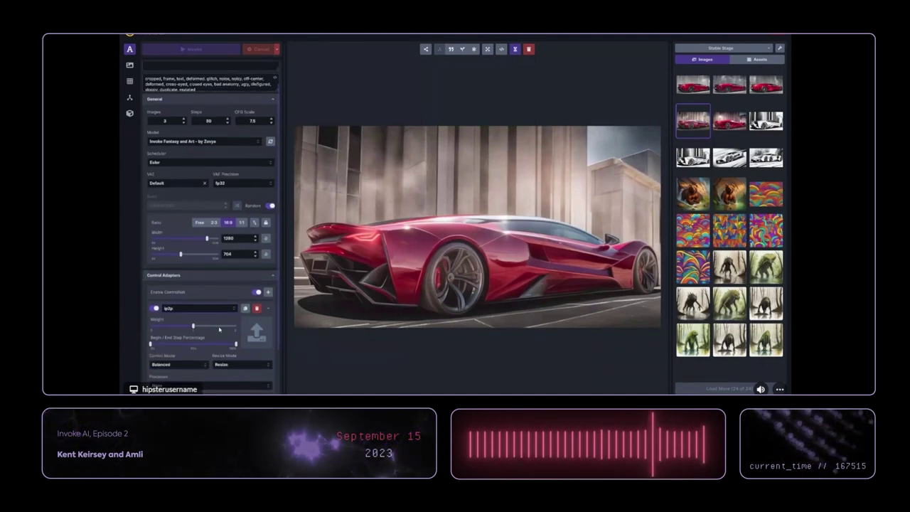
click(229, 96)
key(ctrl+a)
key(BackSpace)
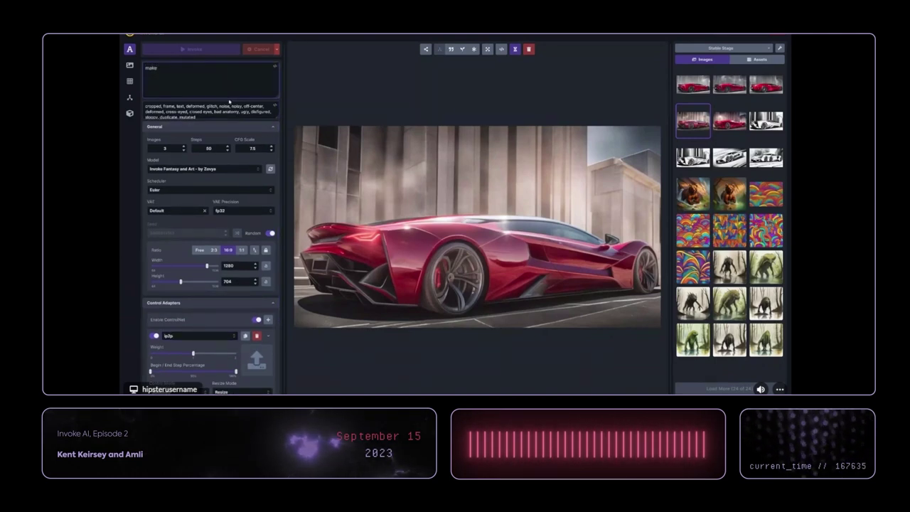
text(make)
- Use the displayed red car image as the control image of the ip2p ControlNet
scroll(277, 234, down, 3)
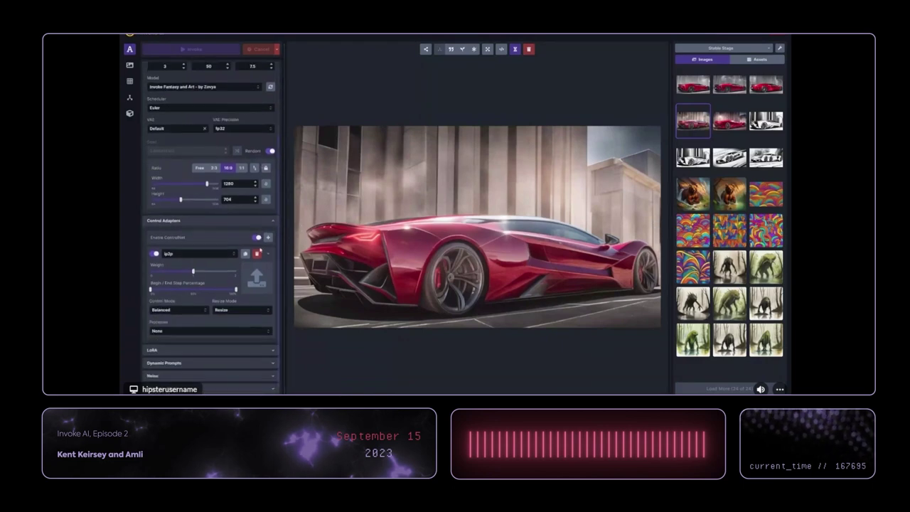
drag(378, 266, 256, 277)
scroll(207, 214, up, 3)
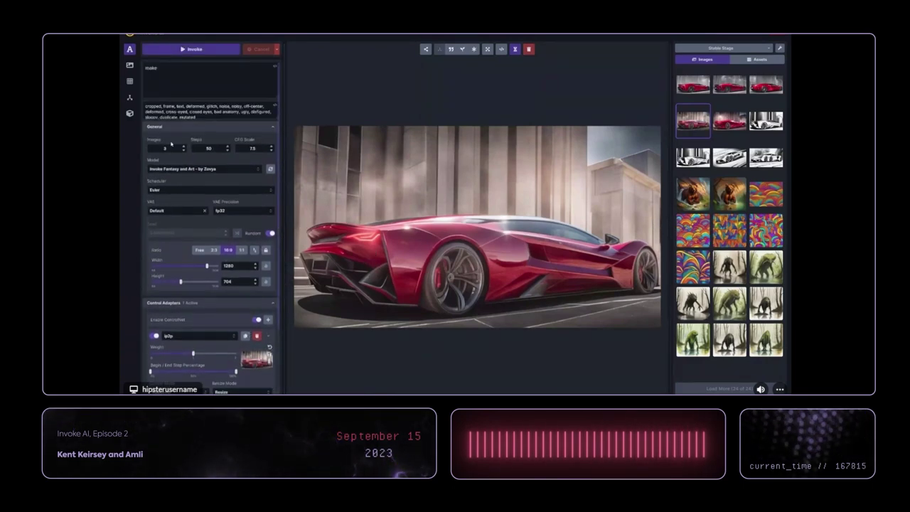
scroll(230, 225, down, 3)
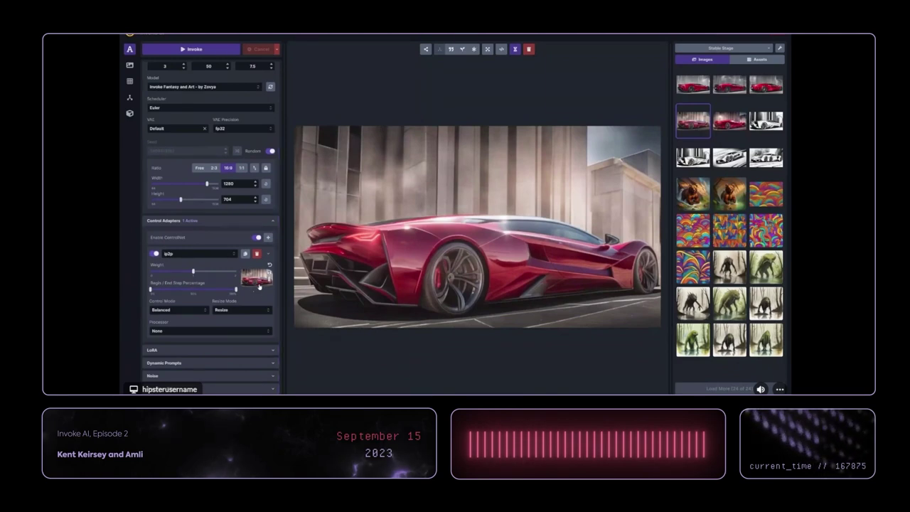
- Lock the aspect ratio and reduce the image size to 1088 by 600
scroll(248, 289, up, 3)
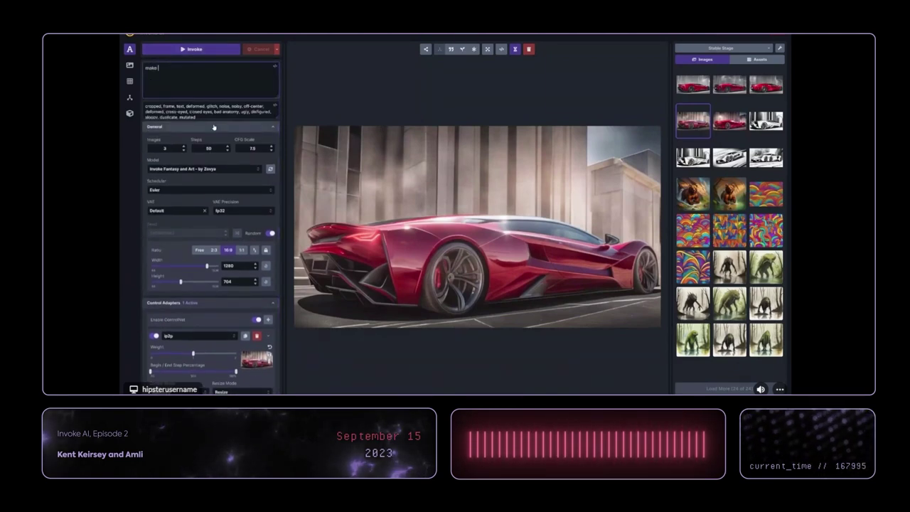
click(265, 249)
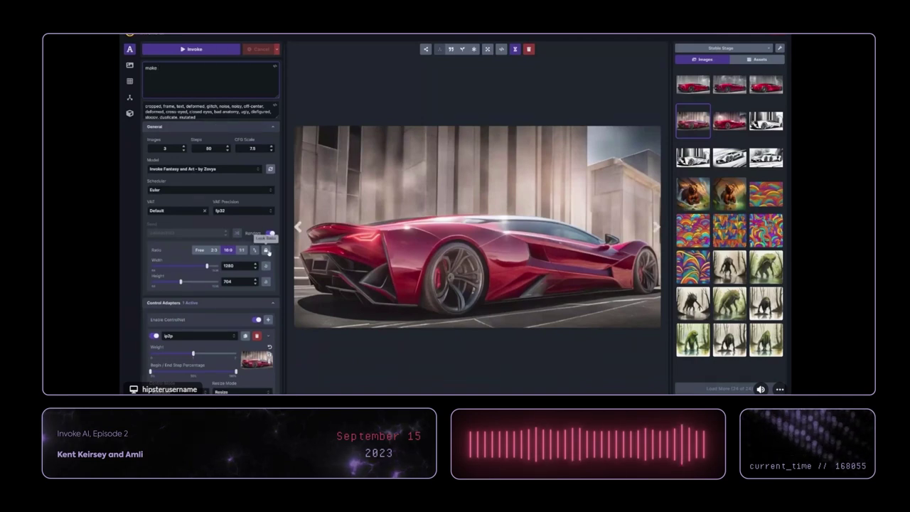
drag(207, 266, 198, 267)
- Complete the positive prompt as "make it a watercolor painting" and generate the images
click(196, 86)
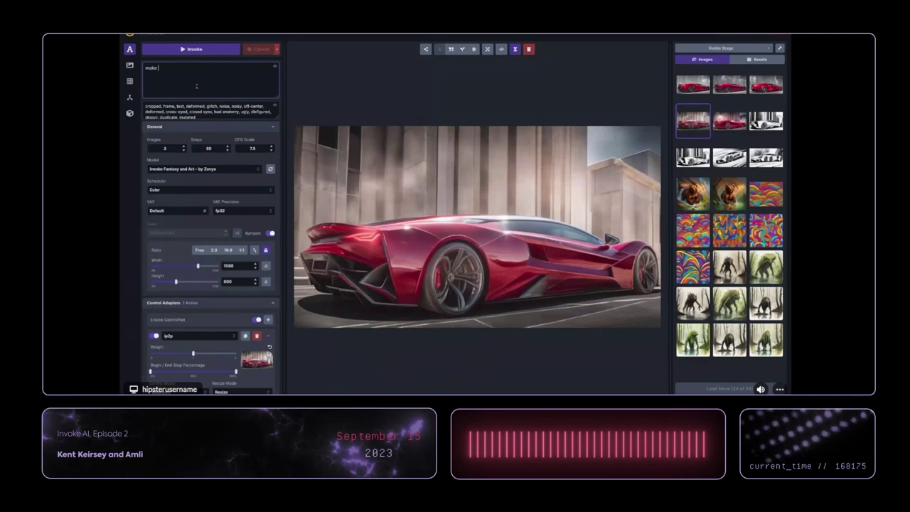
text(it)
text( a )
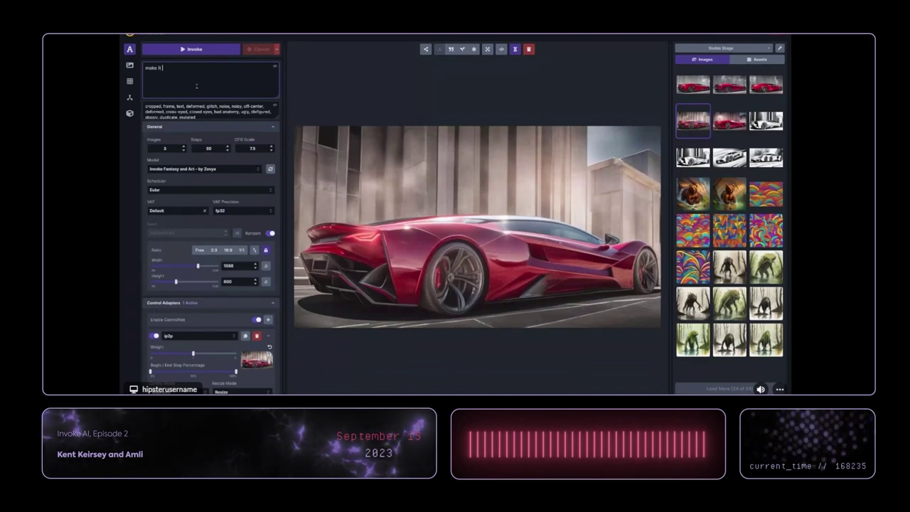
text(watercol)
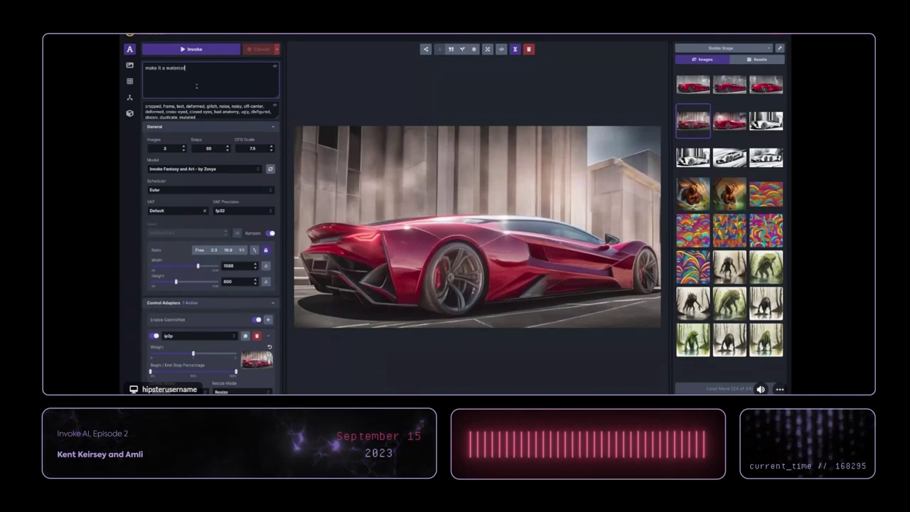
text(or painting)
click(191, 49)
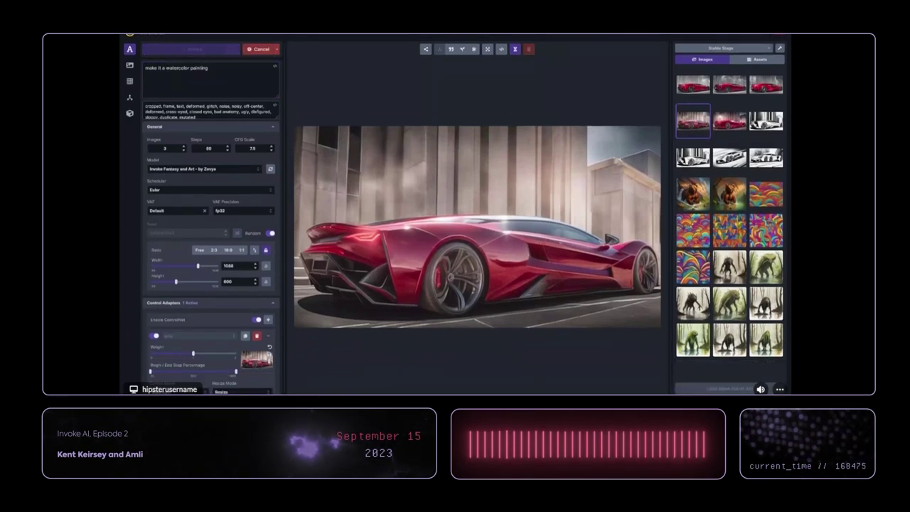
- Follow the generation, turn off the progress display, and view the generated watercolor car images
scroll(211, 308, down, 1)
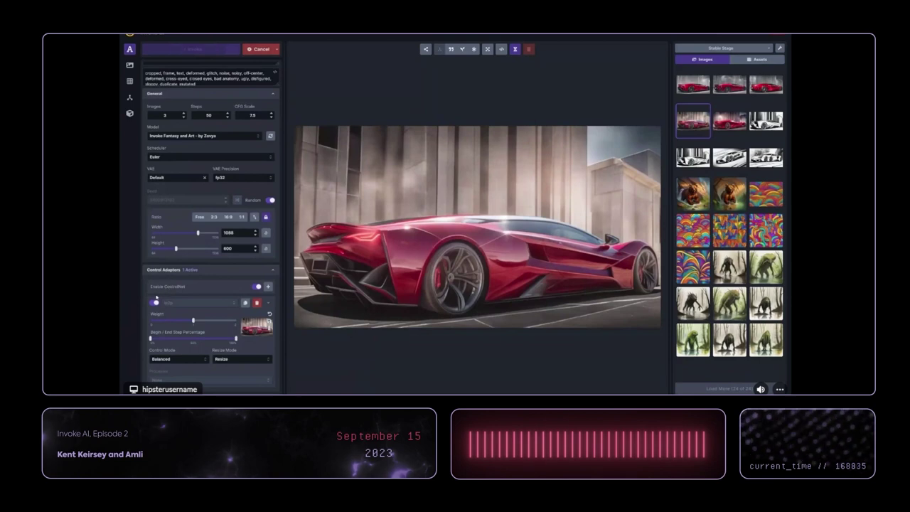
scroll(169, 284, up, 1)
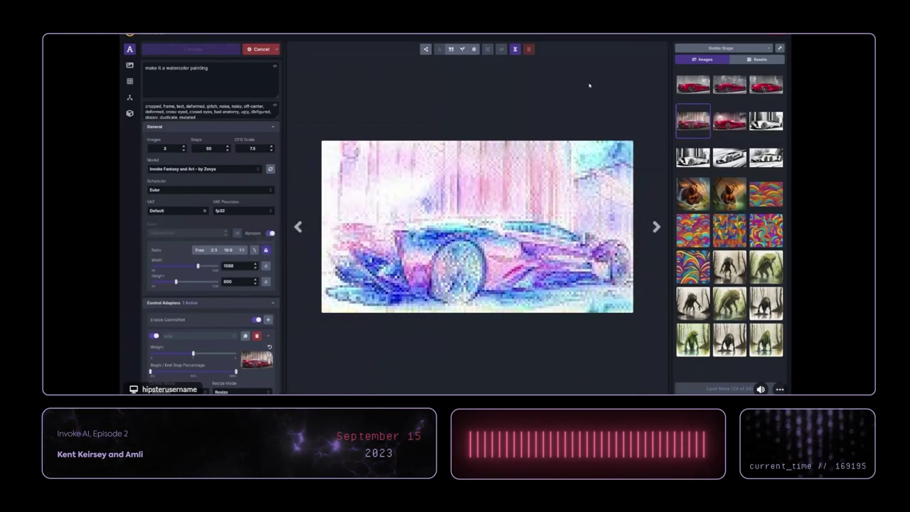
click(515, 49)
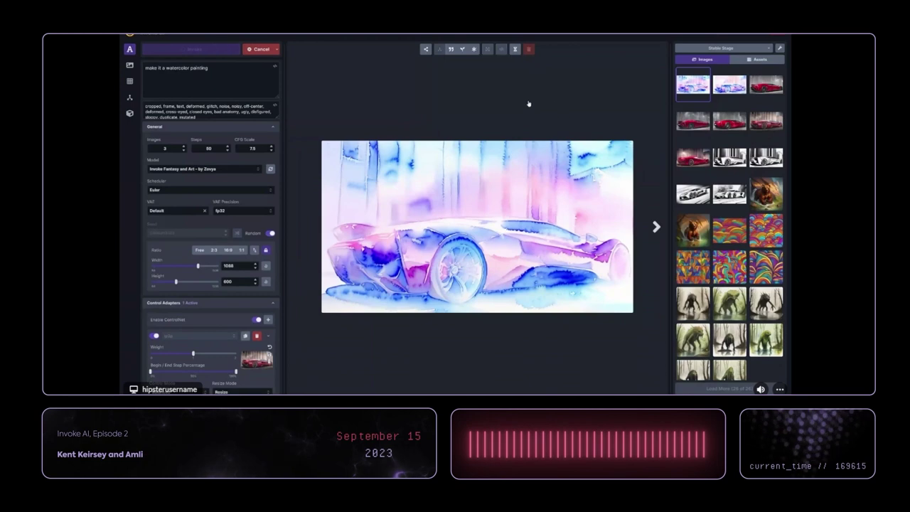
click(515, 50)
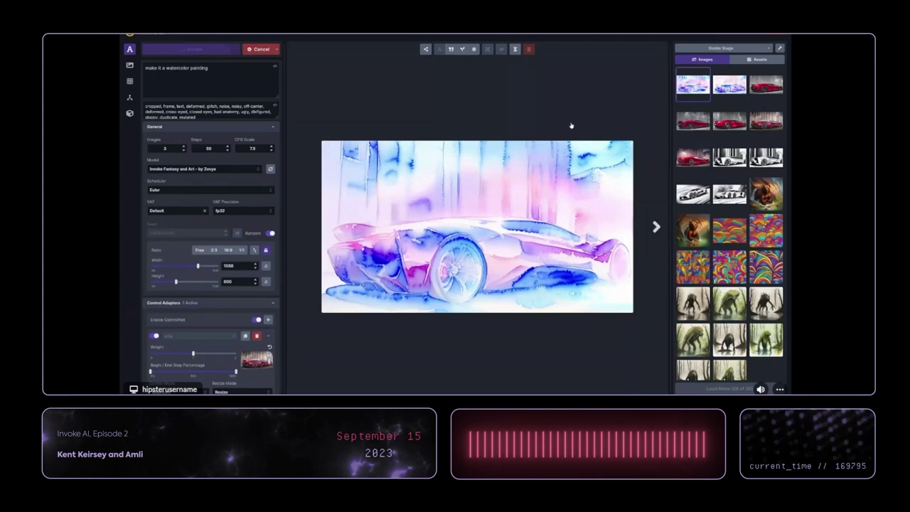
drag(253, 79, 183, 67)
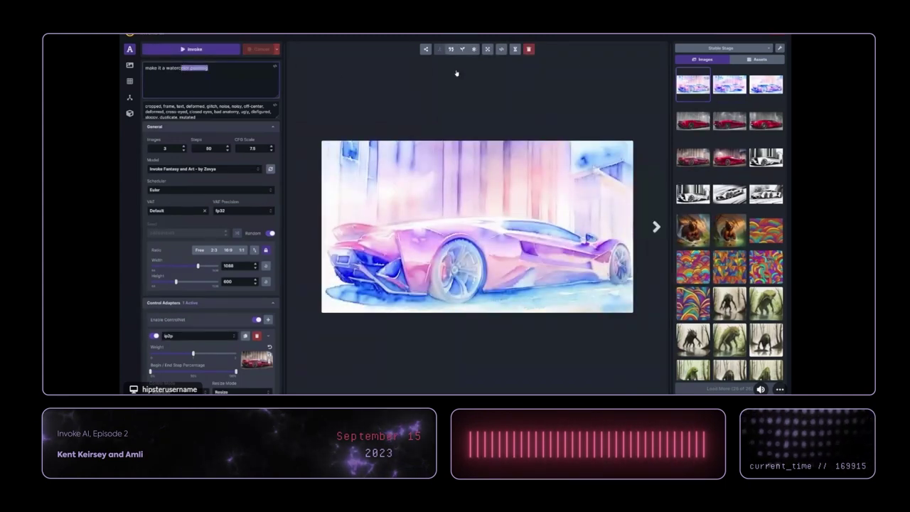
click(515, 49)
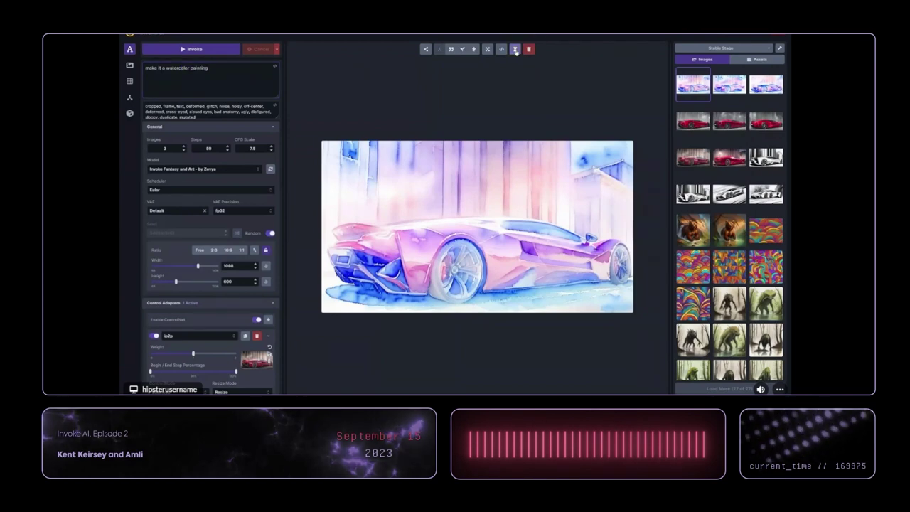
click(730, 83)
click(693, 86)
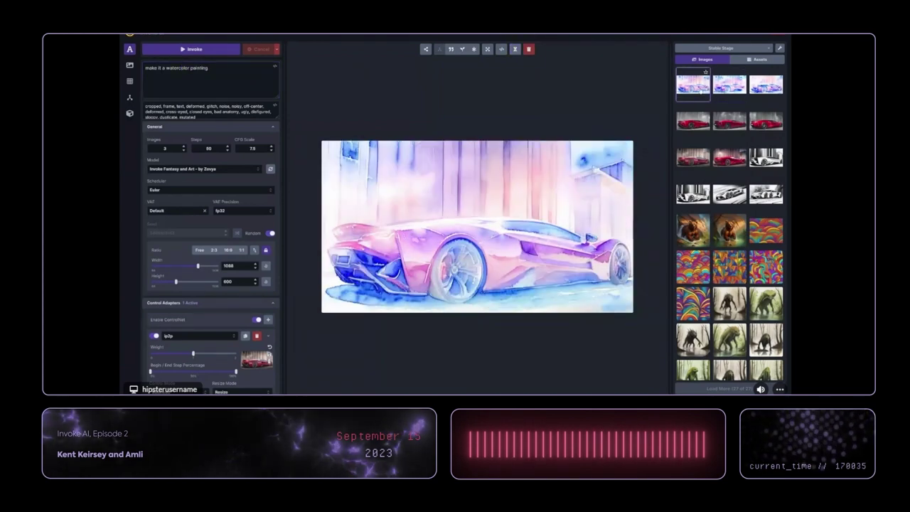